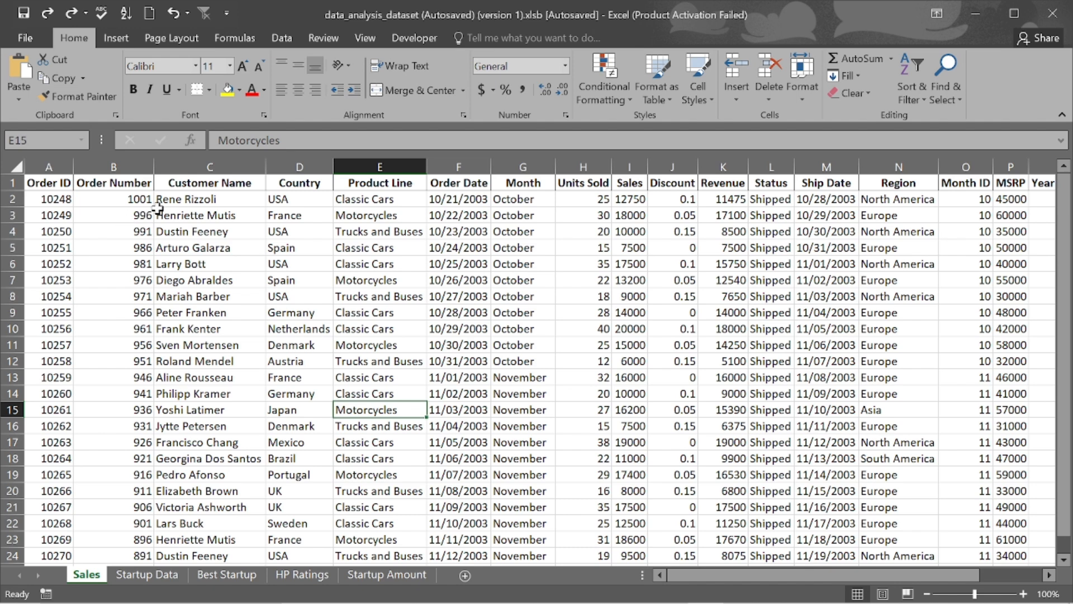
Sort the Sales table by Order Number in descending order and check the sorted rows.
left_click(132, 201)
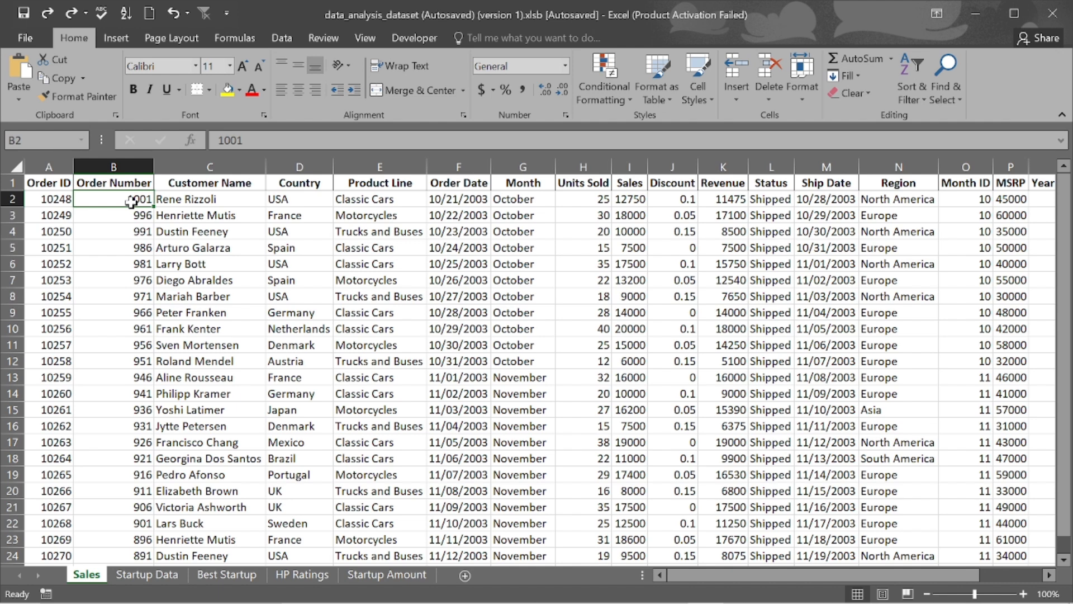
left_click(282, 39)
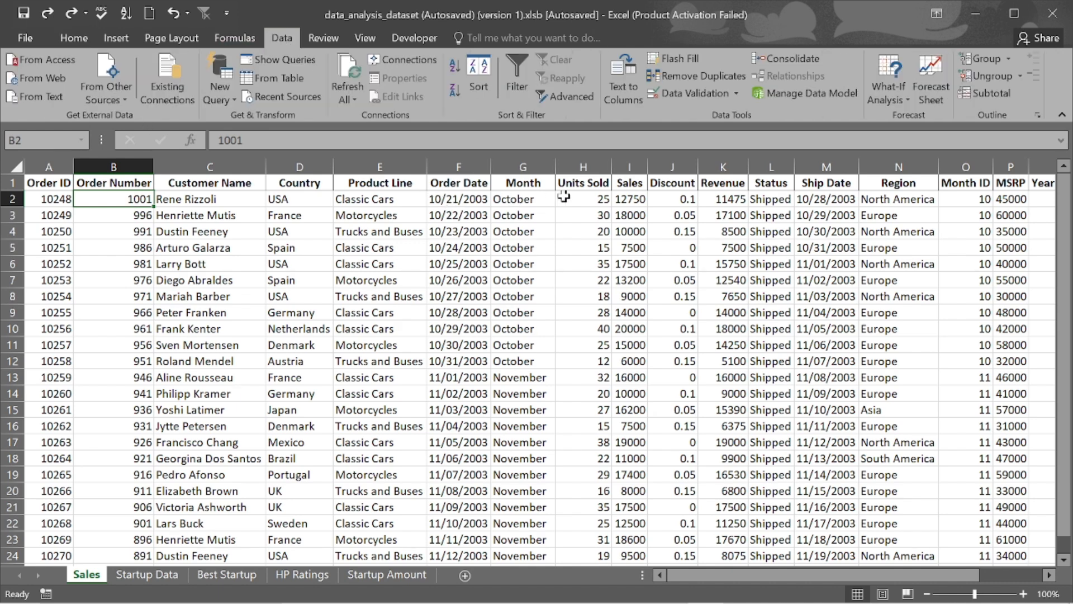
left_click(455, 91)
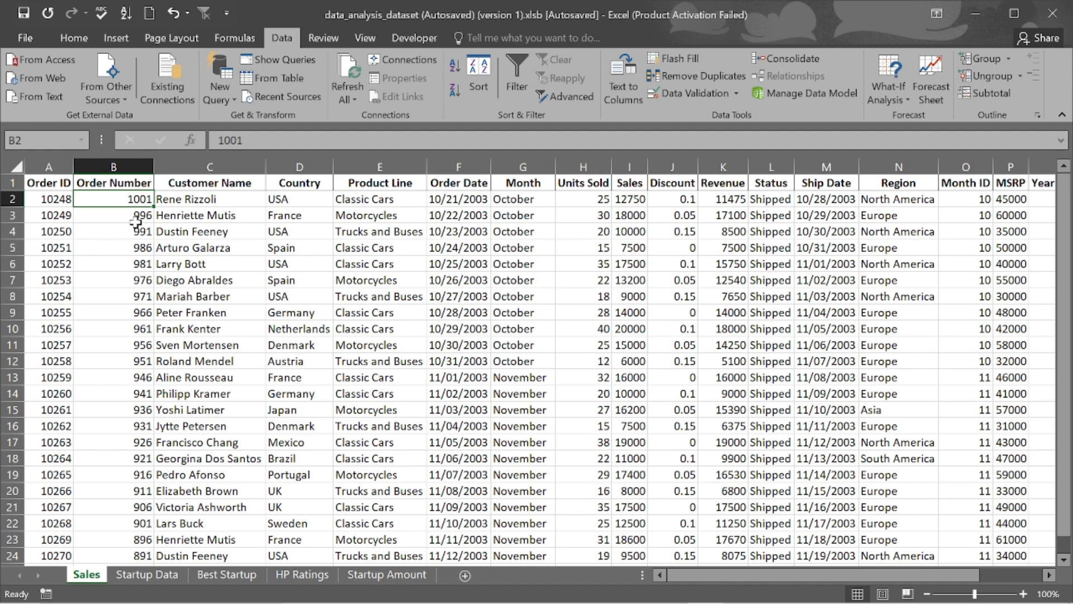
scroll(136, 223, "down", 1)
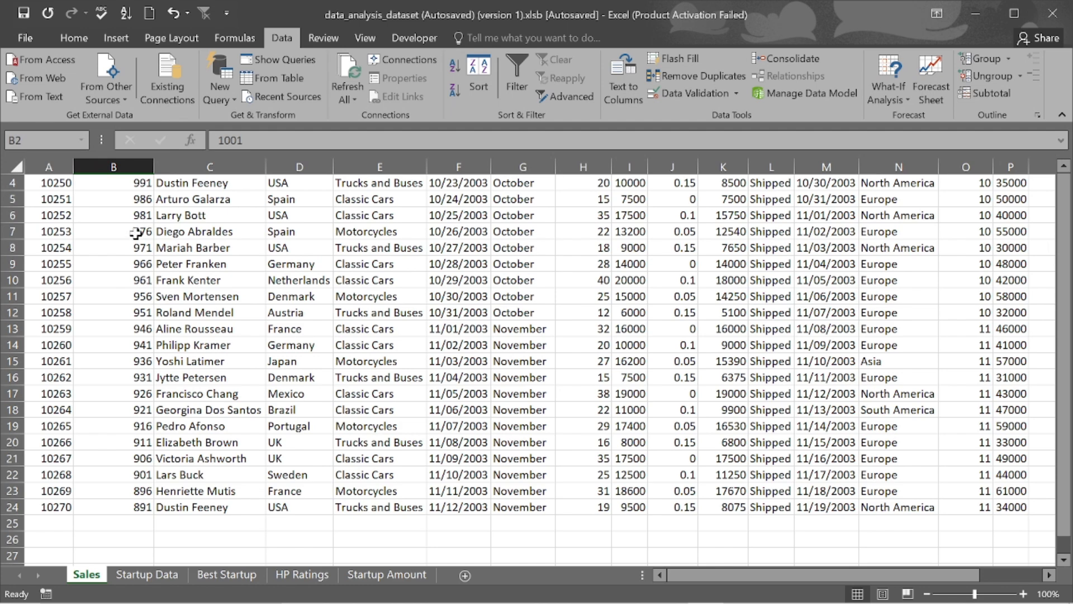
scroll(136, 234, "up", 1)
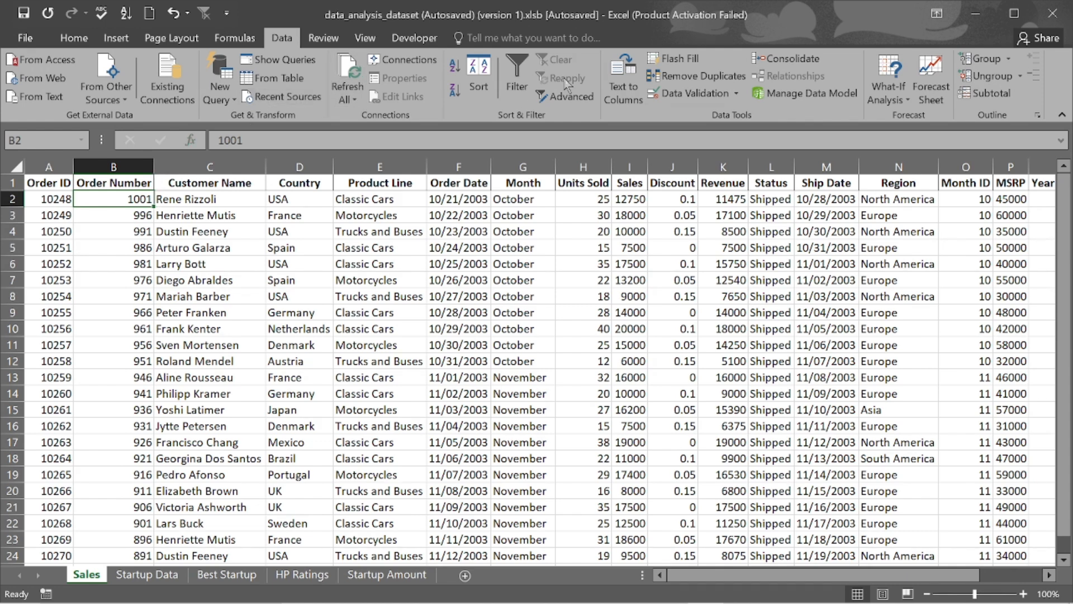
Turn on filtering for the header row of the Sales table.
left_click(517, 73)
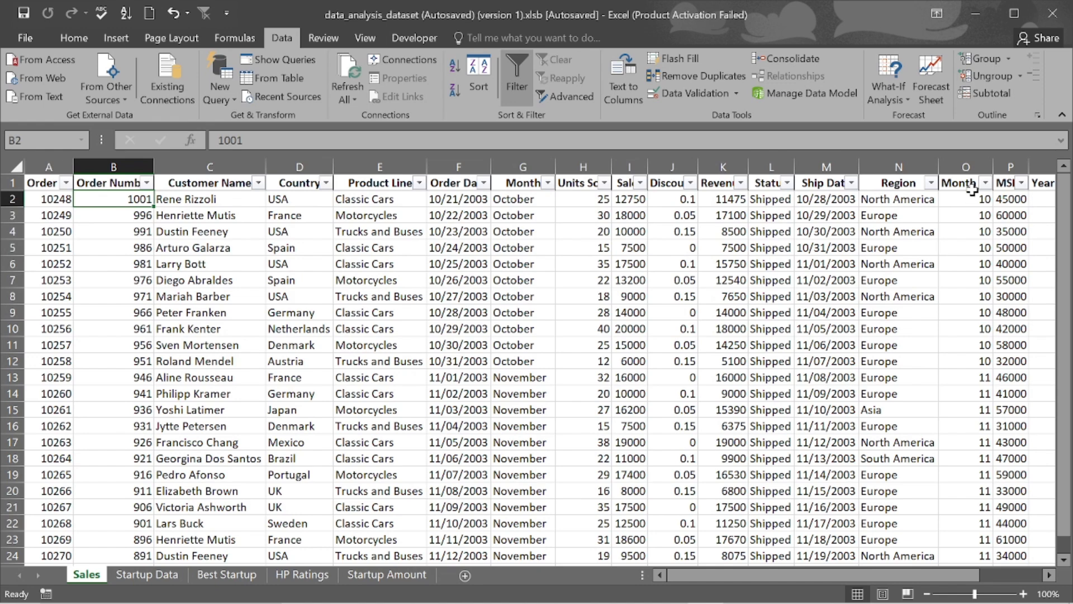
scroll(518, 233, "right", 1)
scroll(489, 235, "left", 1)
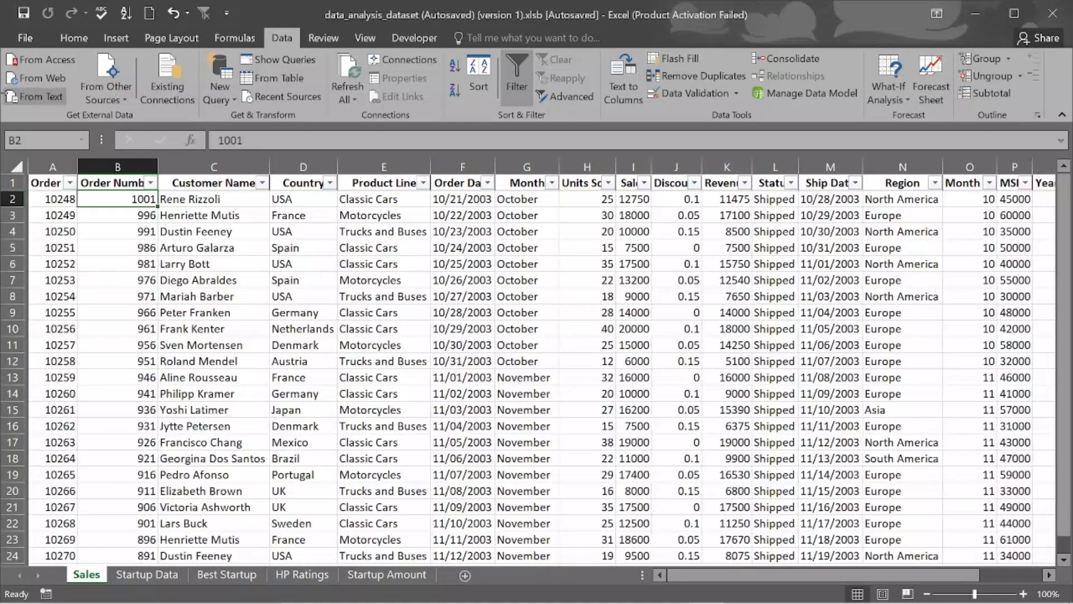
Autofit the width of all columns on the Sales sheet so the full headers show beside the filter arrows.
left_click(15, 168)
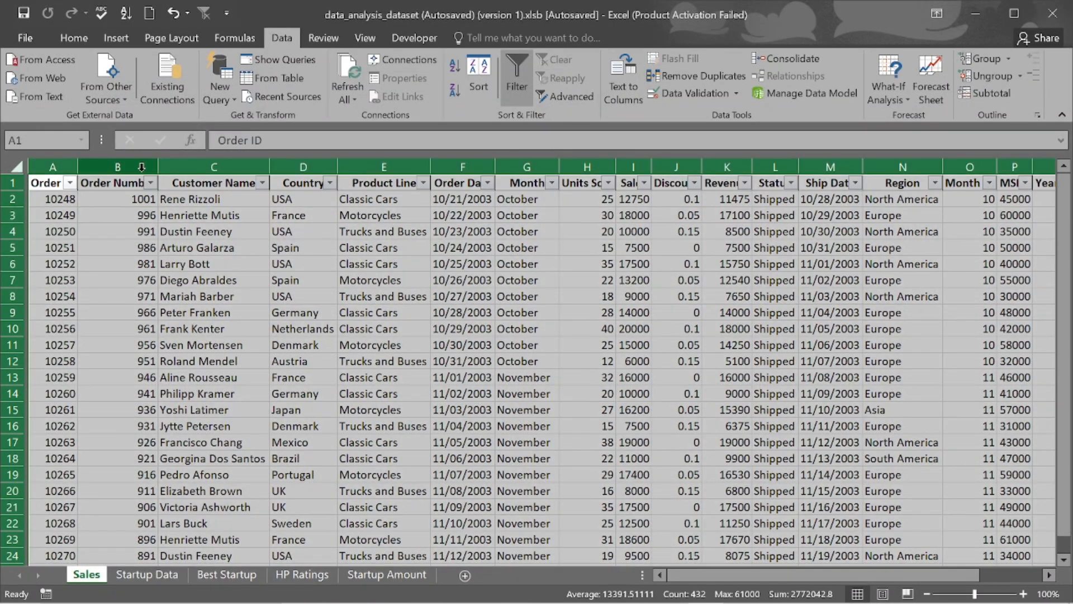
double_click(158, 167)
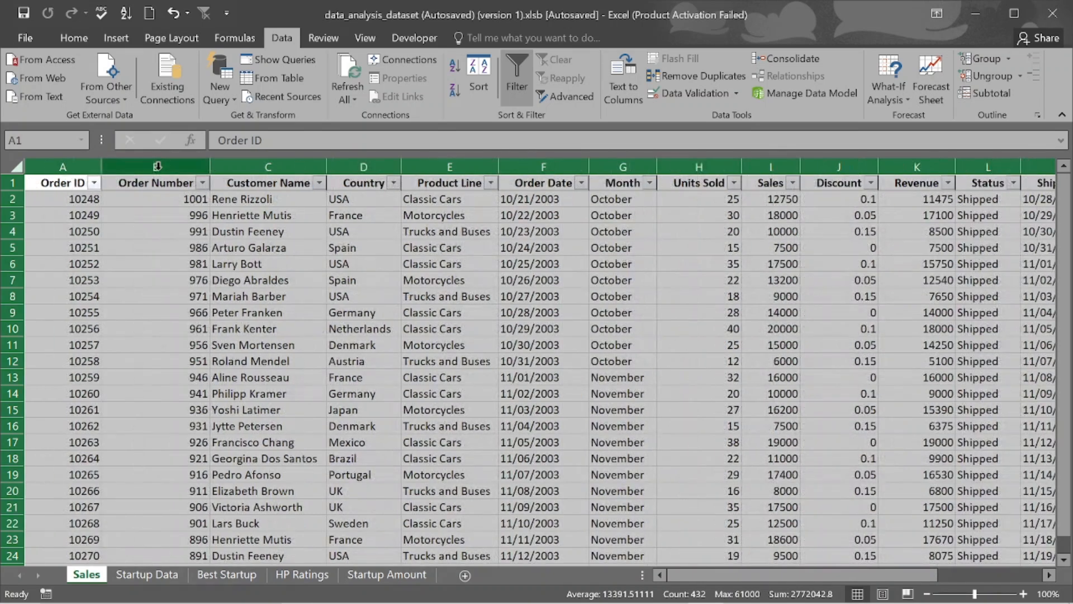
scroll(529, 239, "right", 1)
left_click(529, 245)
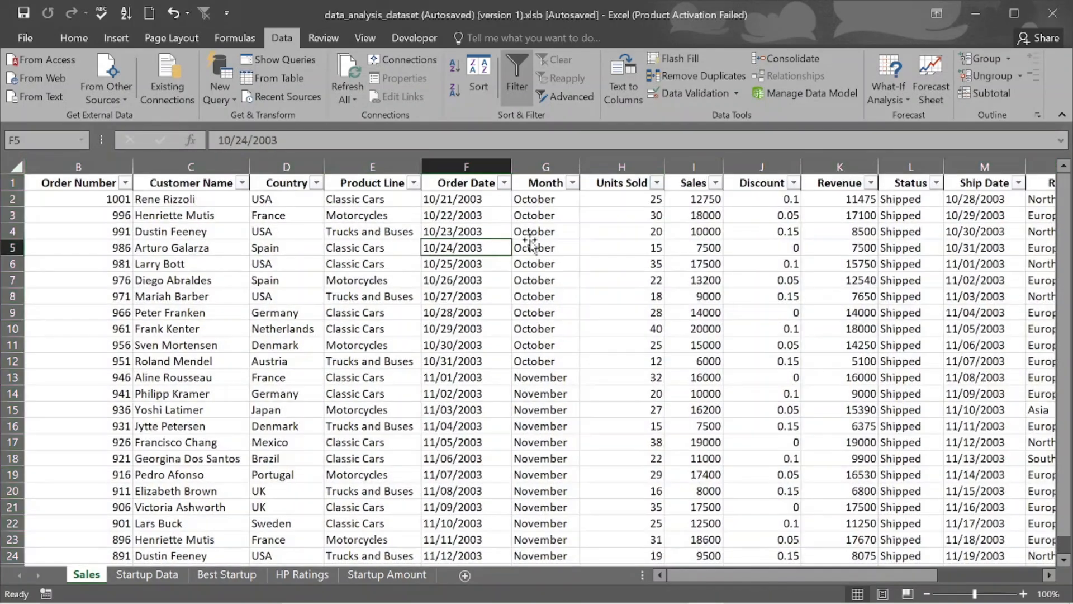
Examine the filter-enabled columns of the Sales table from Order ID across to HP Level.
scroll(671, 218, "right", 1)
scroll(671, 218, "left", 2)
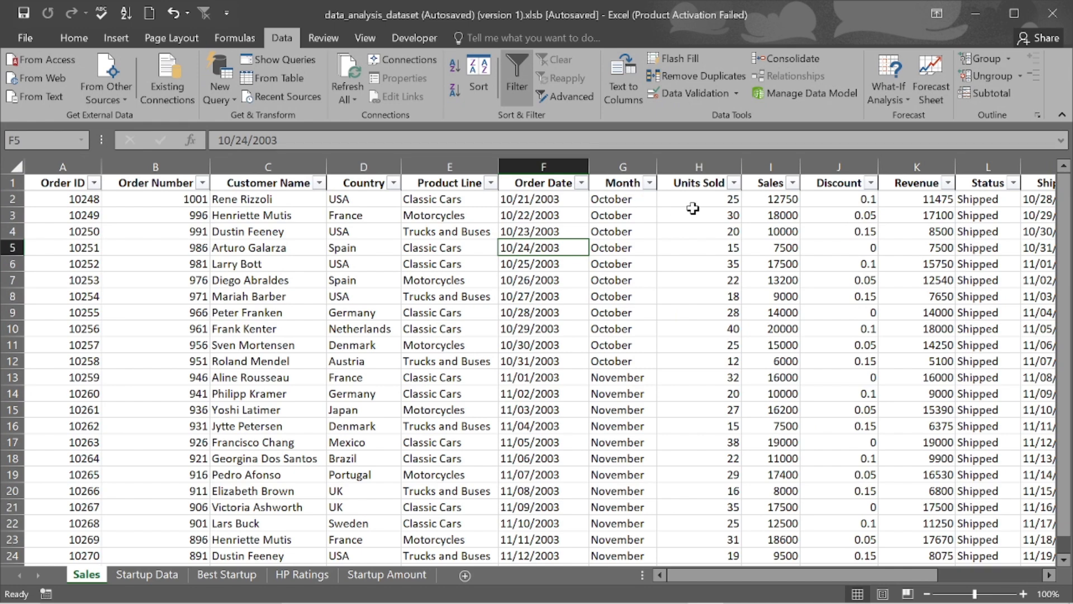
scroll(839, 247, "right", 2)
scroll(839, 249, "left", 2)
scroll(756, 232, "right", 5)
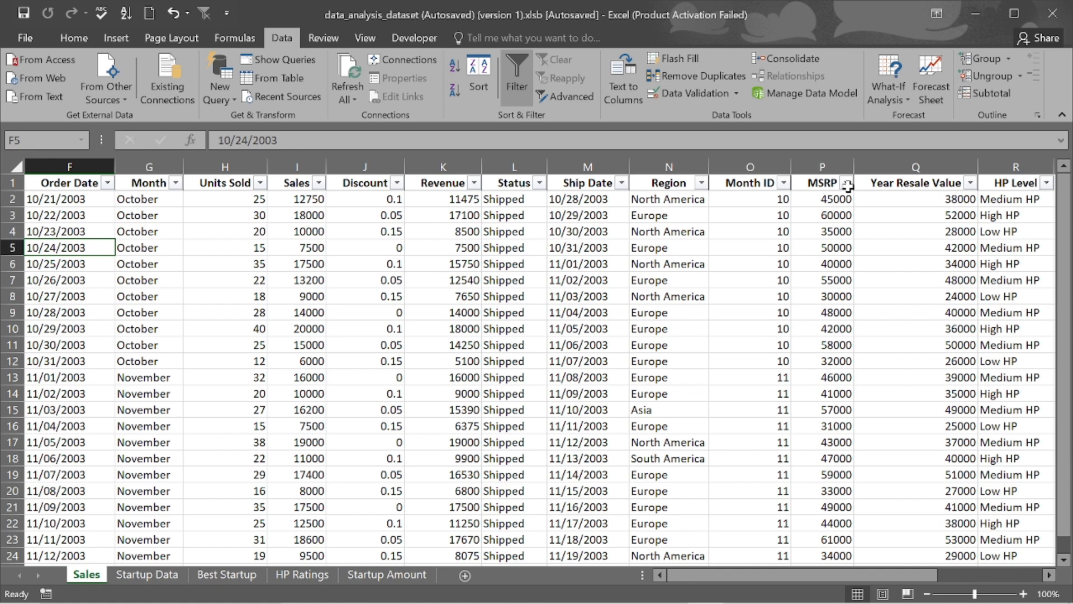
key("ctrl+Up")
key("Right")
key("Right")
key("Right")
key("Right")
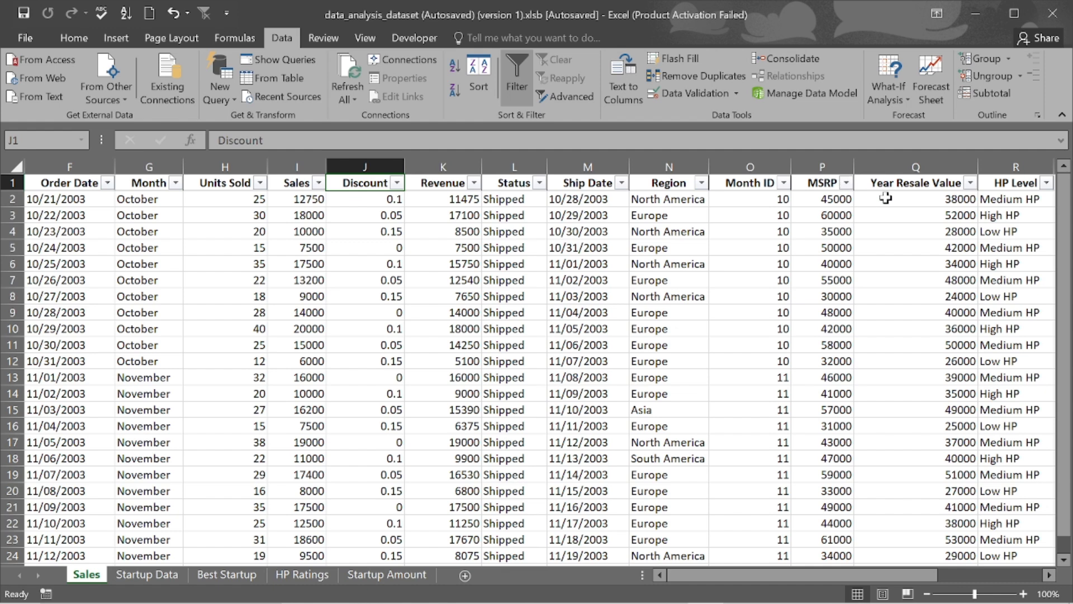
key("Down")
key("Down")
key("Down")
key("Down")
key("Down")
key("Down")
key("Down")
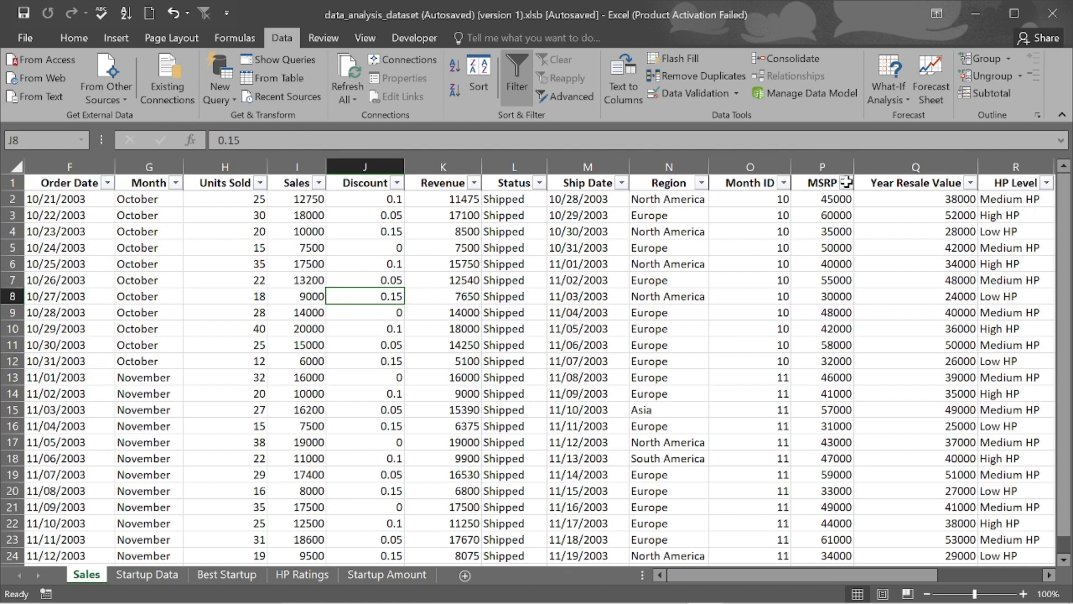
key("ctrl+Up")
left_click(424, 299)
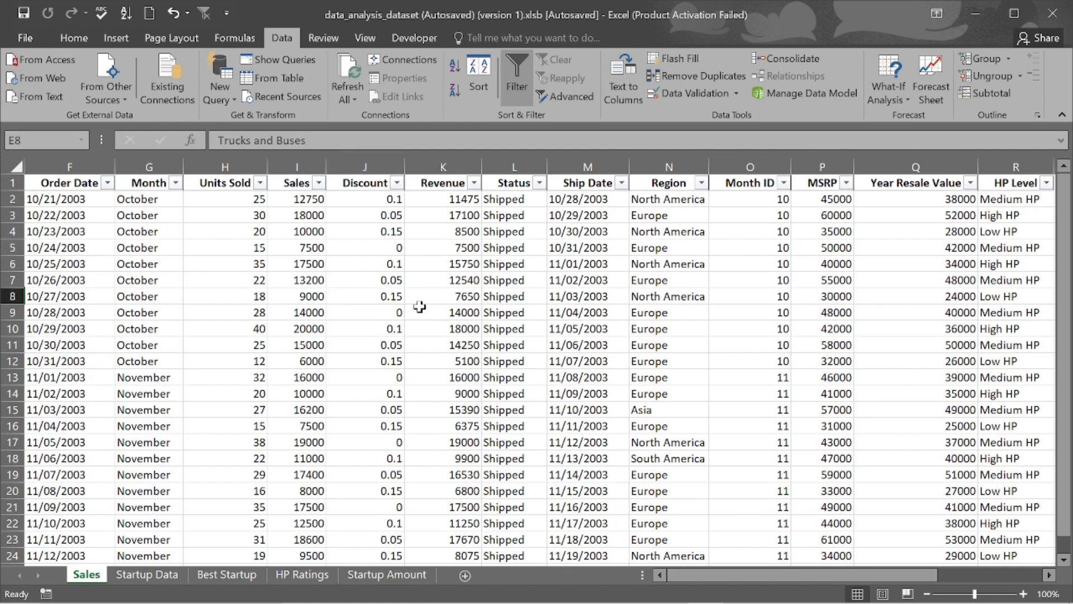
left_click(232, 580)
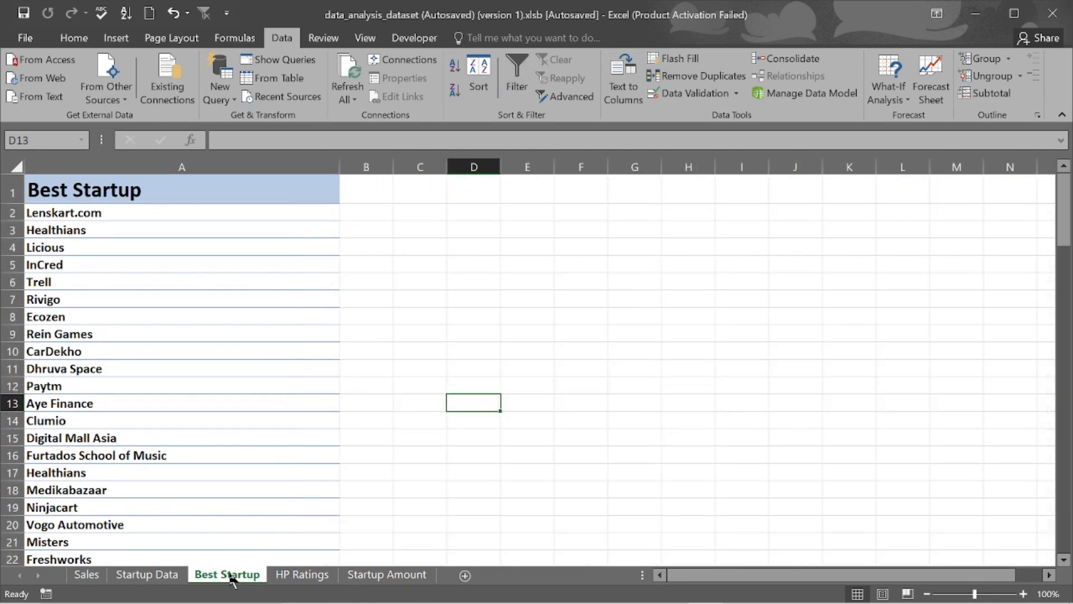
left_click(88, 579)
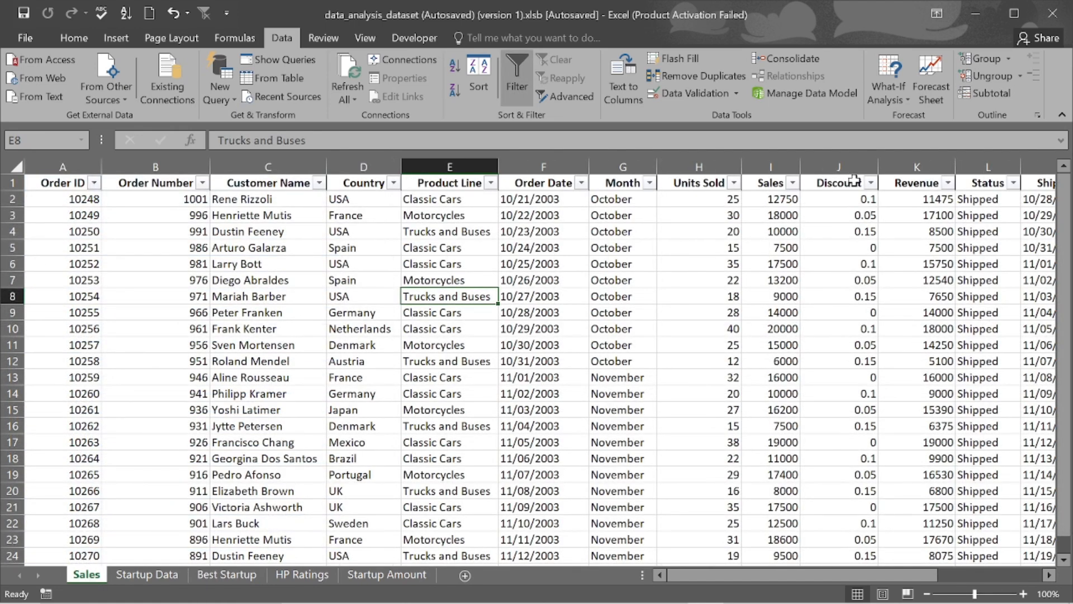
scroll(819, 206, "right", 2)
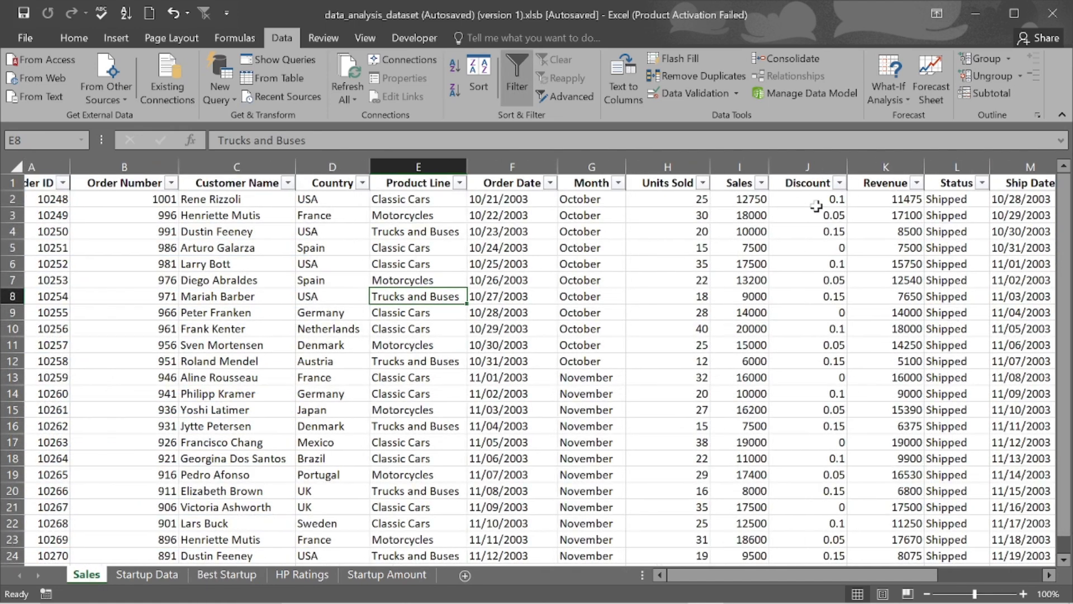
scroll(817, 208, "left", 1)
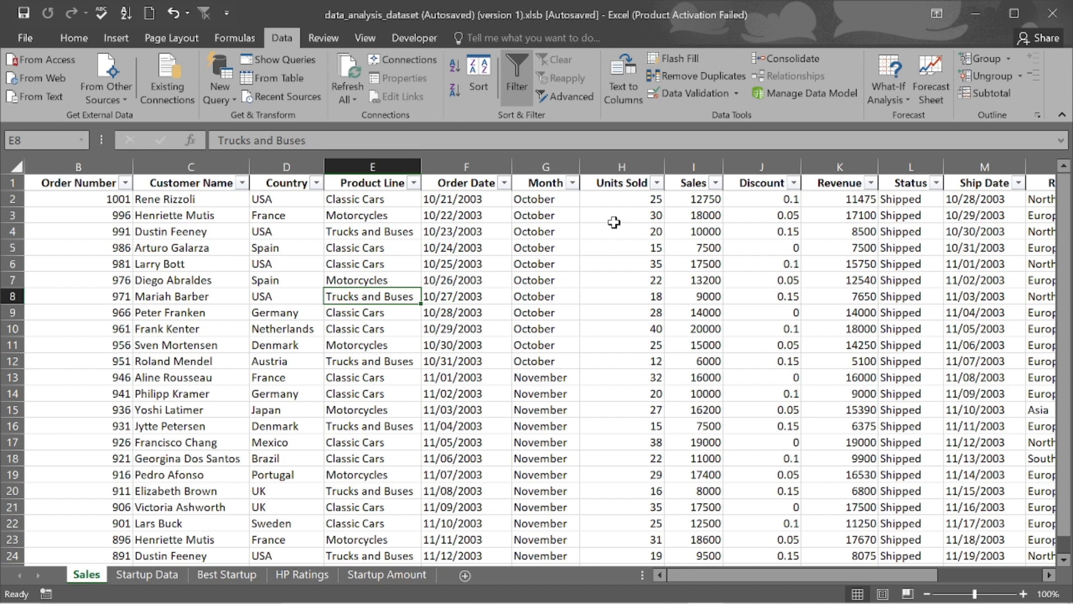
key("Right")
key("Up")
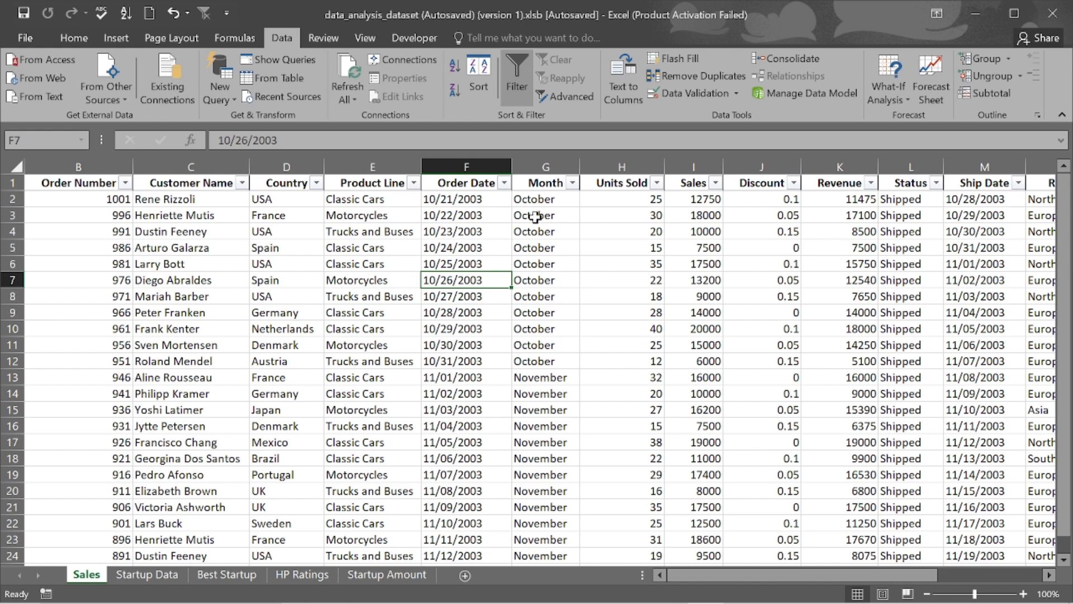
key("ctrl+Up")
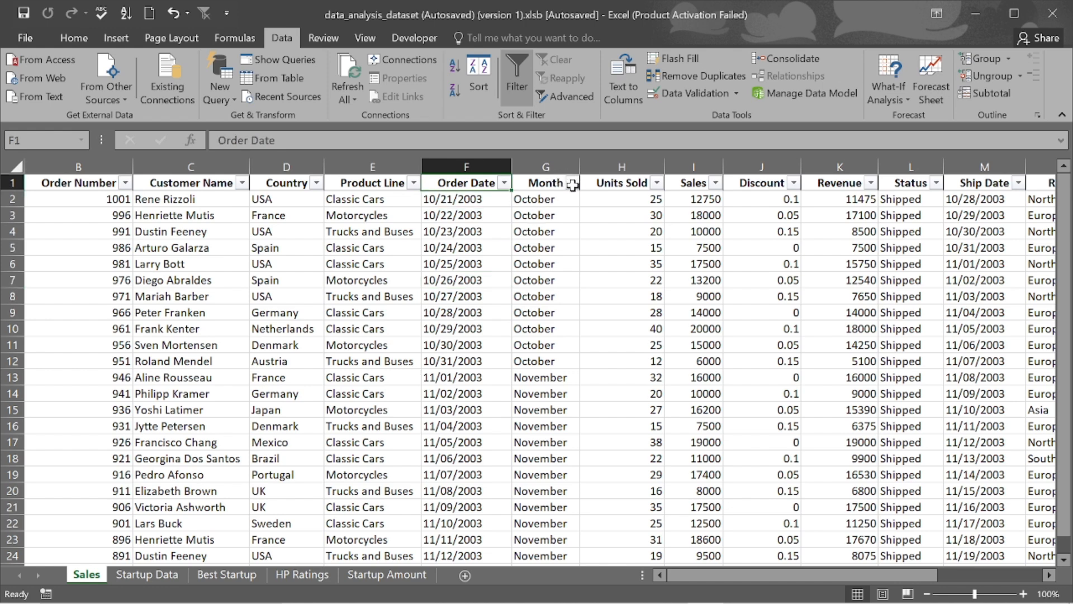
key("Down")
key("Down")
key("Down")
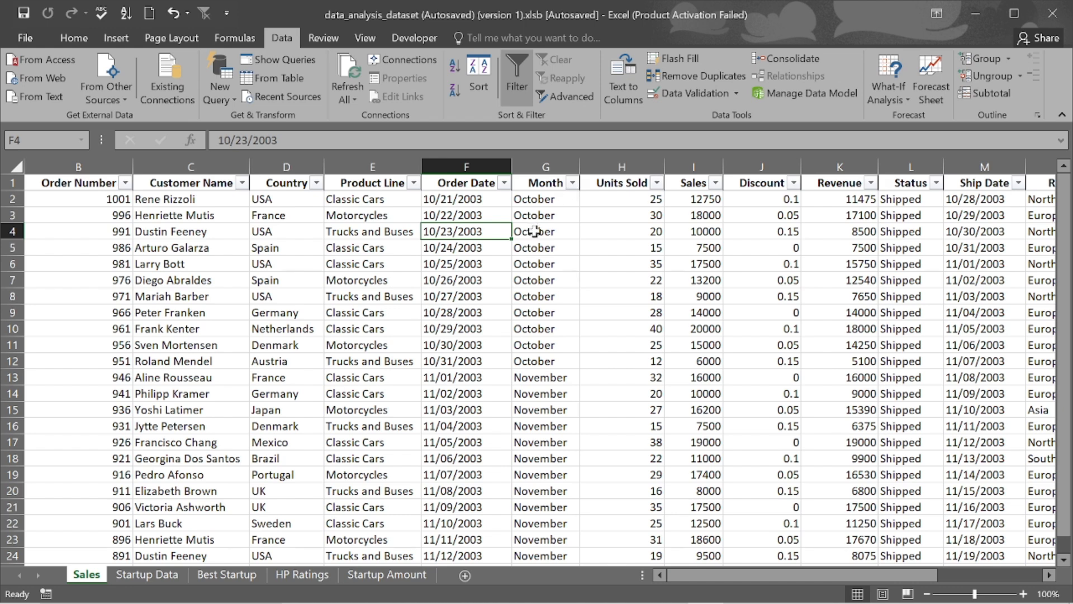
Turn the Sales table's header filters off and back on.
left_click(517, 88)
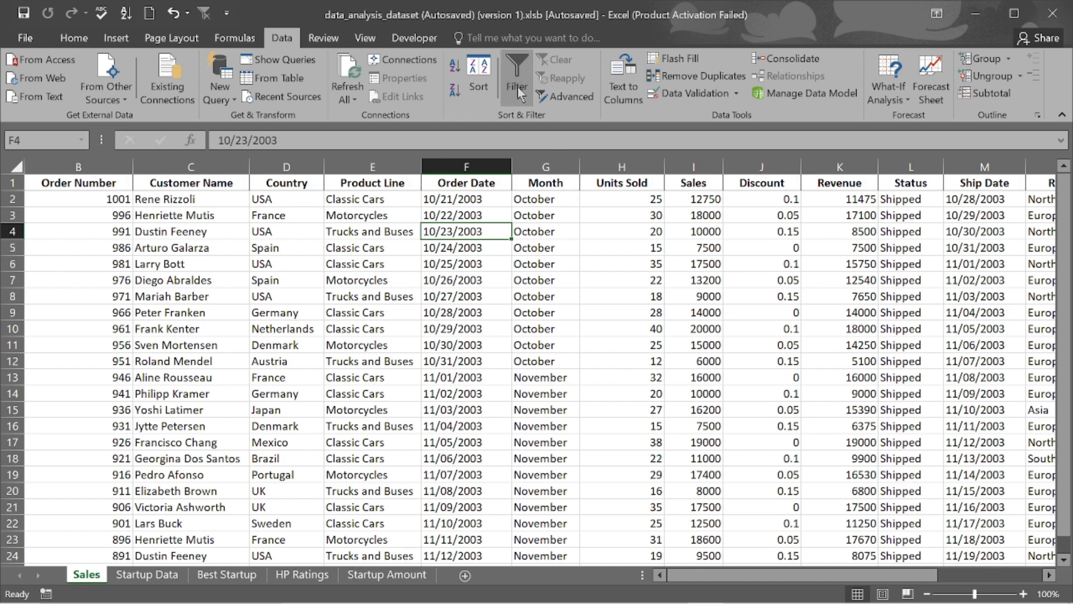
left_click(518, 87)
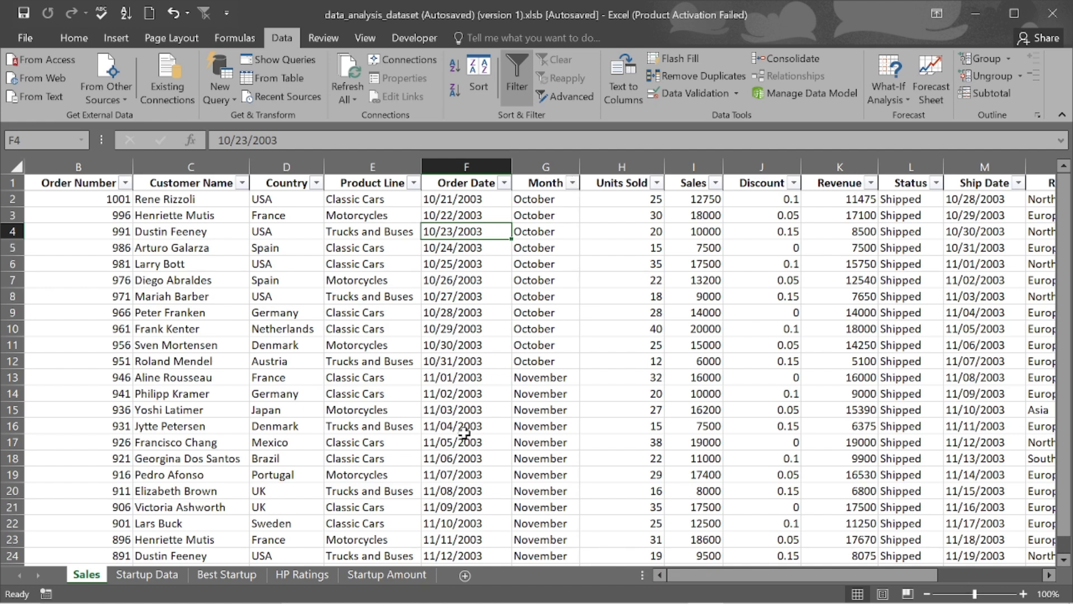
left_click(417, 428)
left_click(212, 576)
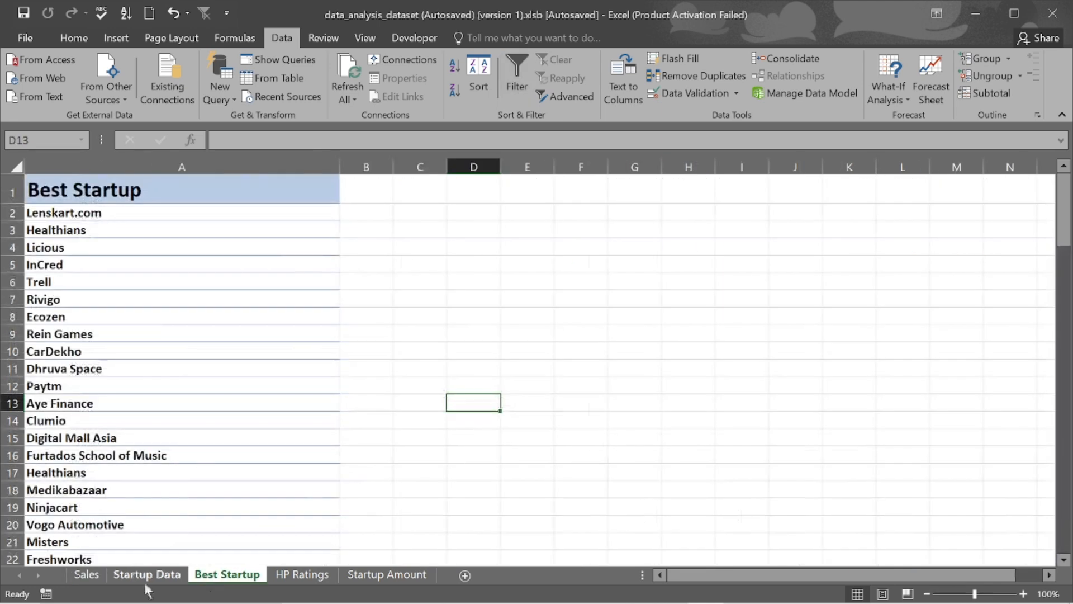
left_click(86, 575)
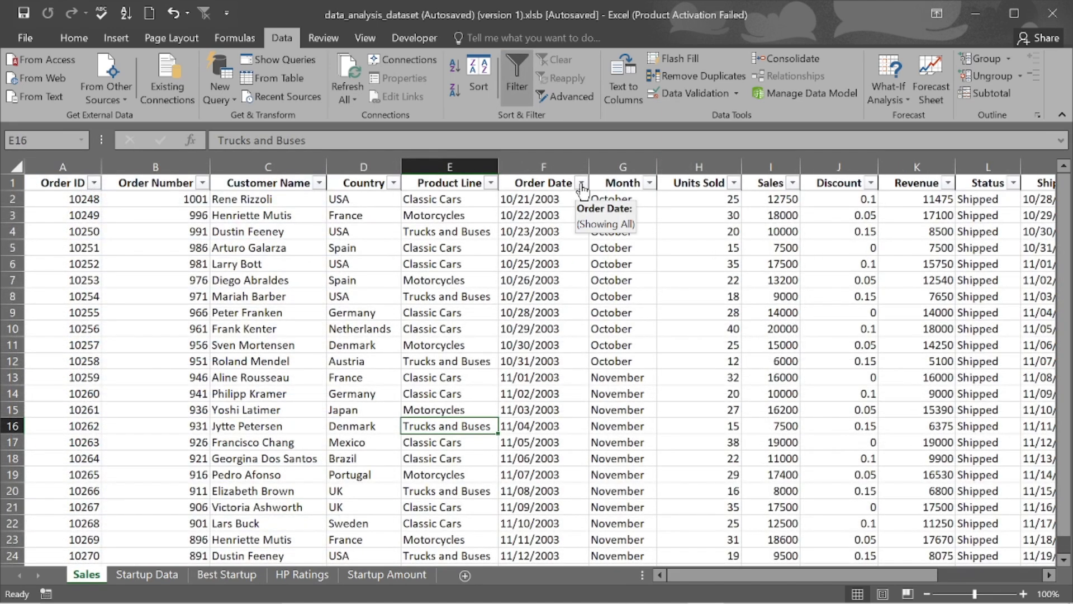
Filter the Month column to show only November records.
left_click(650, 189)
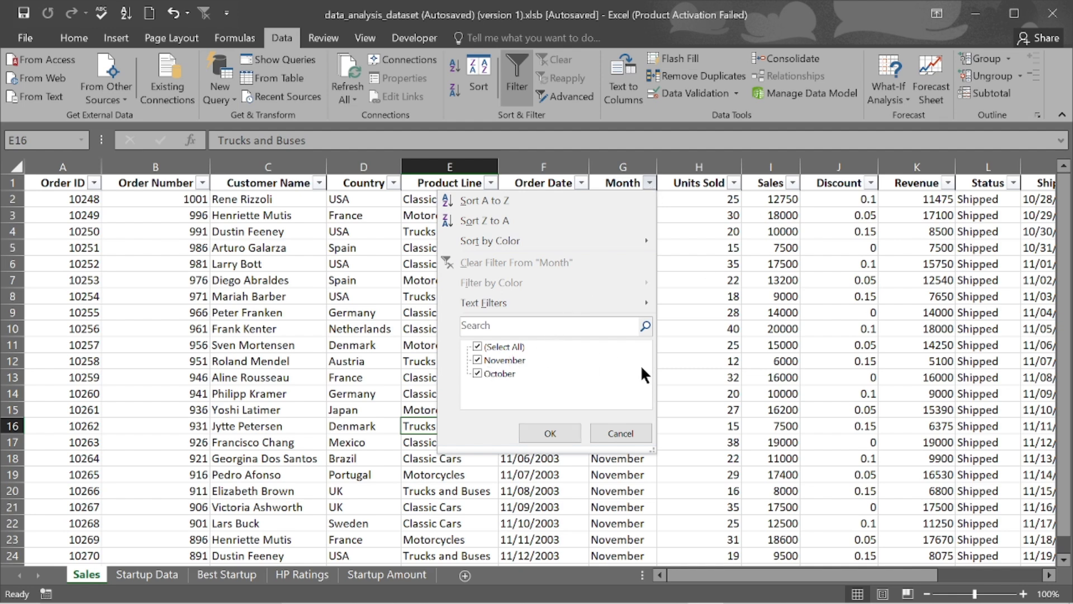
left_click(478, 348)
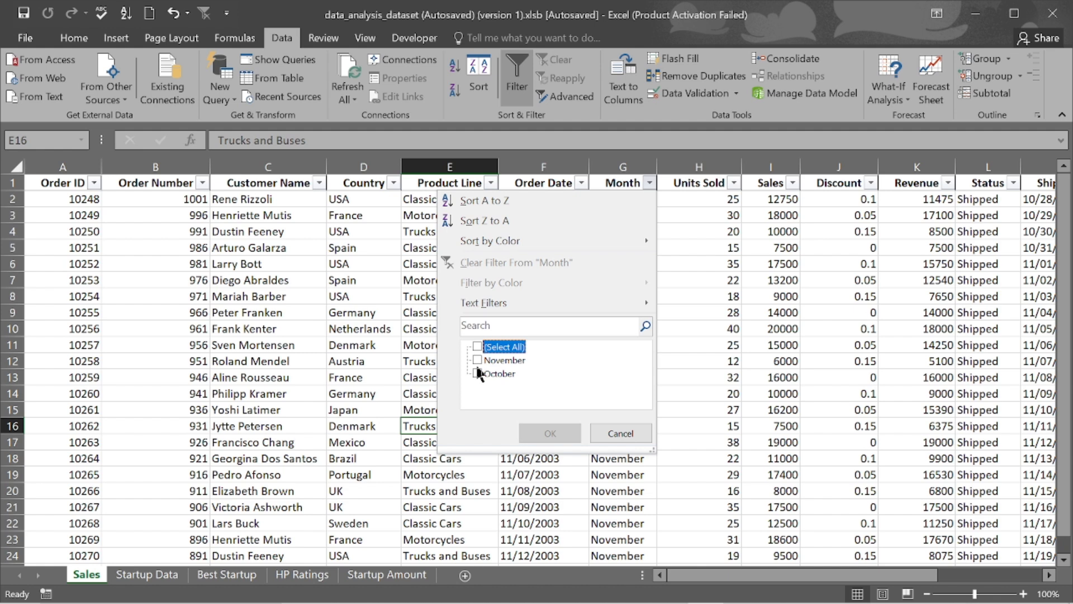
left_click(477, 359)
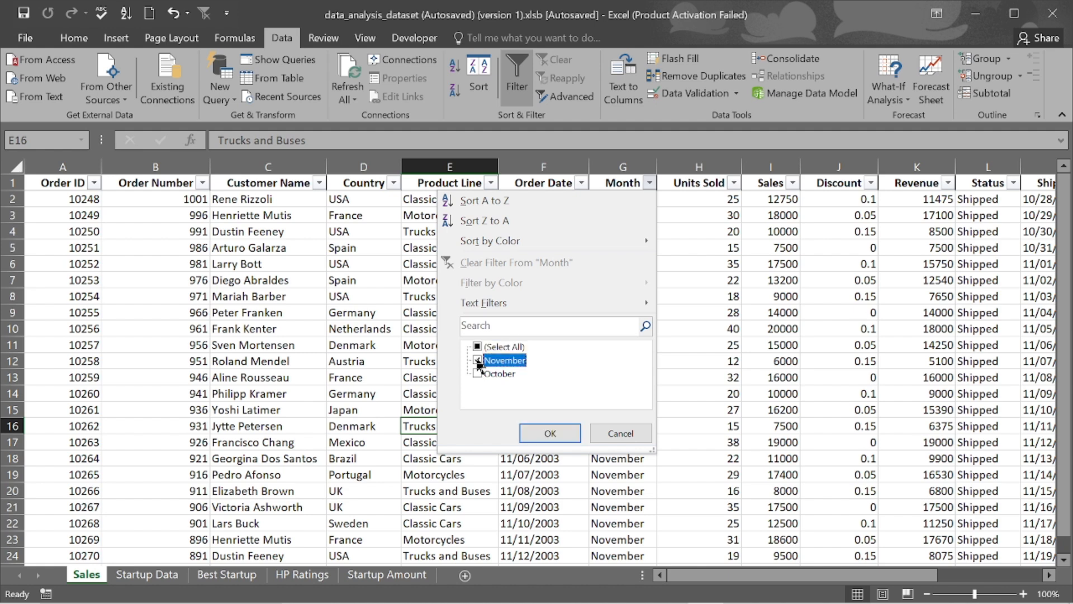
left_click(551, 436)
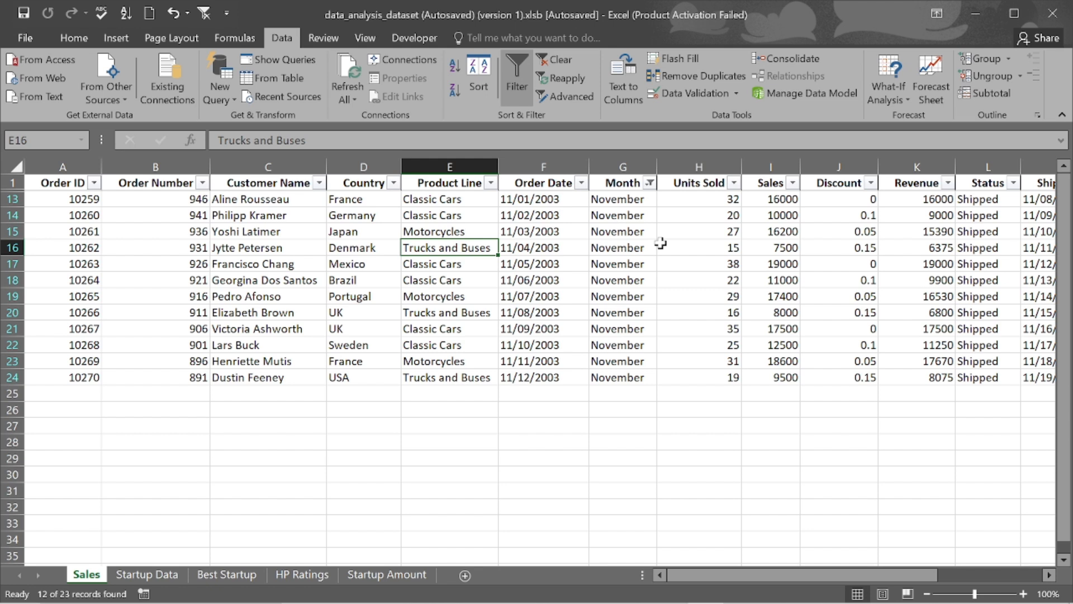
Reselect all months in the Month filter so every Sales record is included.
left_click(649, 184)
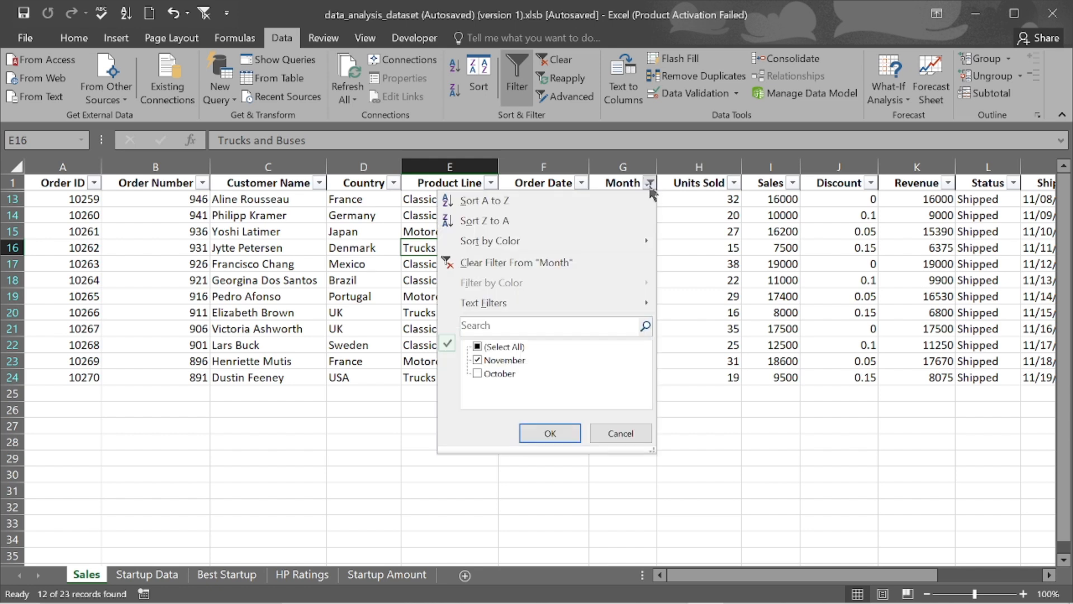
left_click(478, 348)
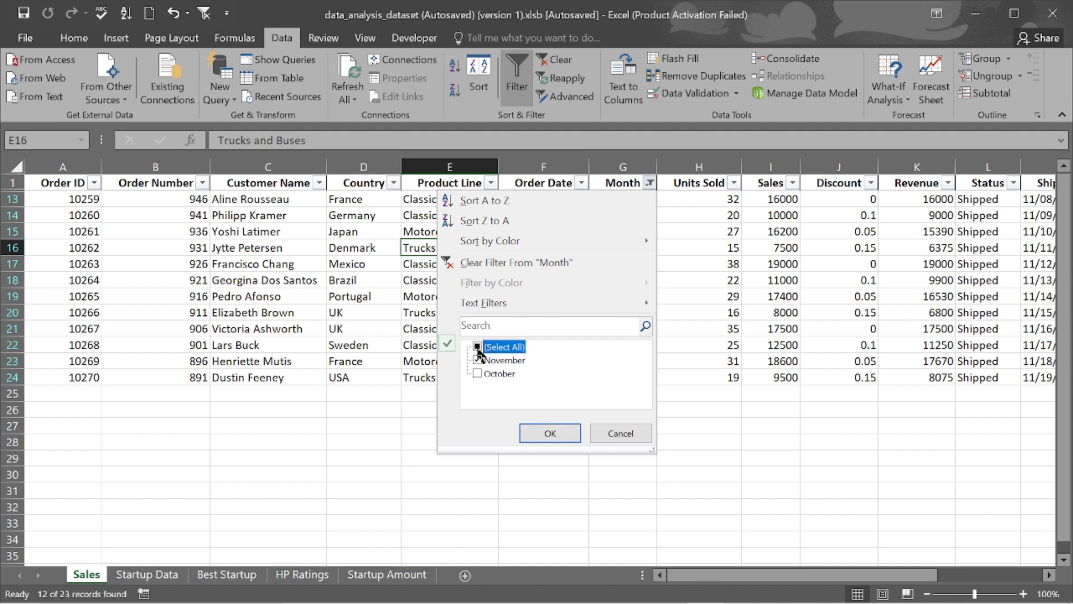
left_click(478, 348)
left_click(553, 439)
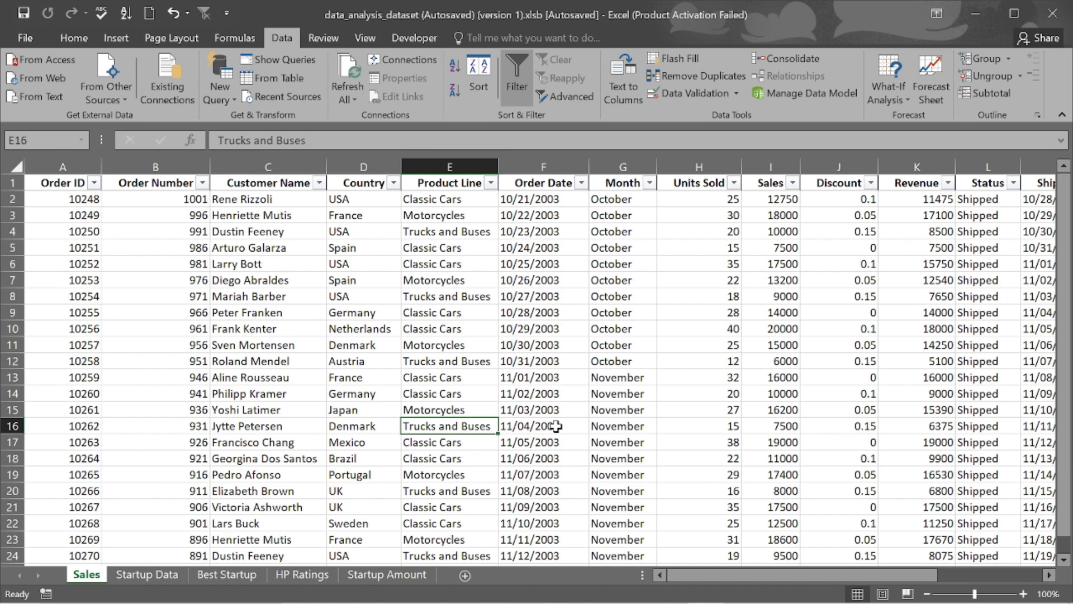
Switch to the Excel training presentation in PowerPoint.
mouse_move(746, 602)
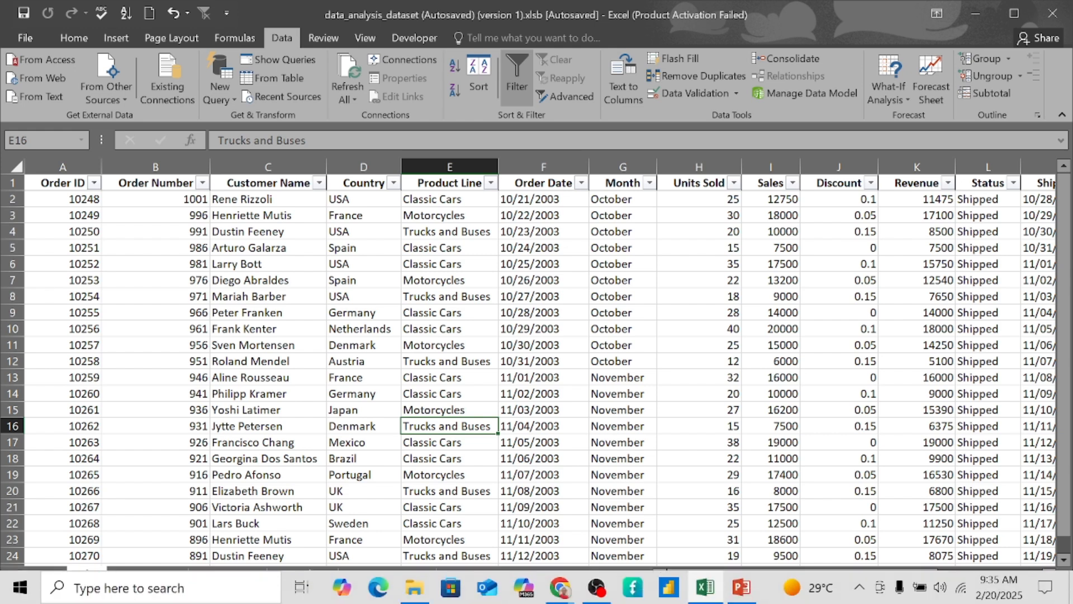
left_click(742, 588)
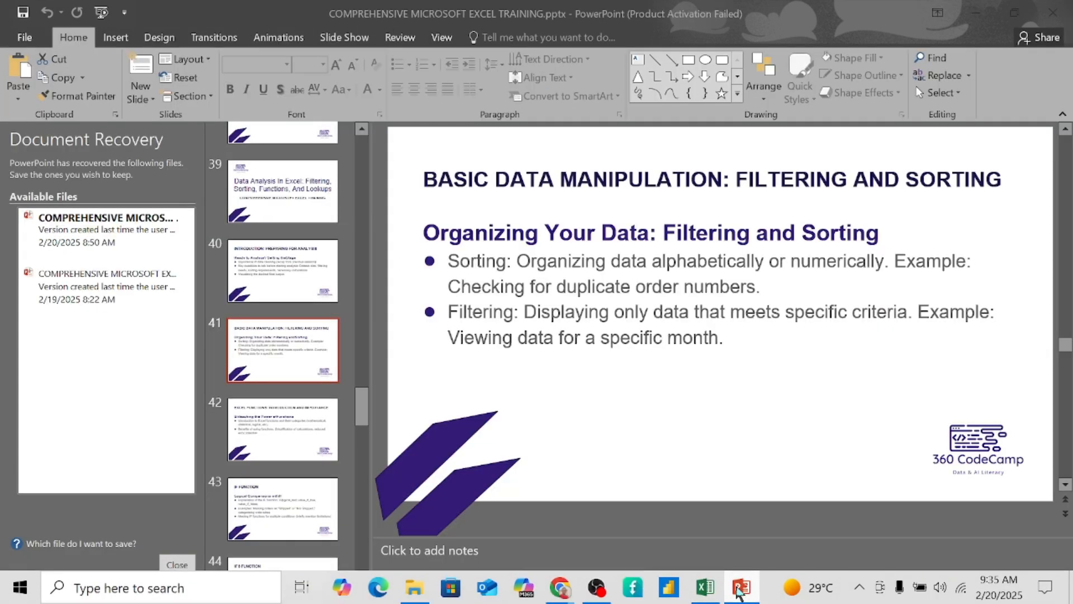
Show the Excel functions introduction slide, look over the Sales sheet's columns in Excel, and return to the PowerPoint slide.
key("Page_Down")
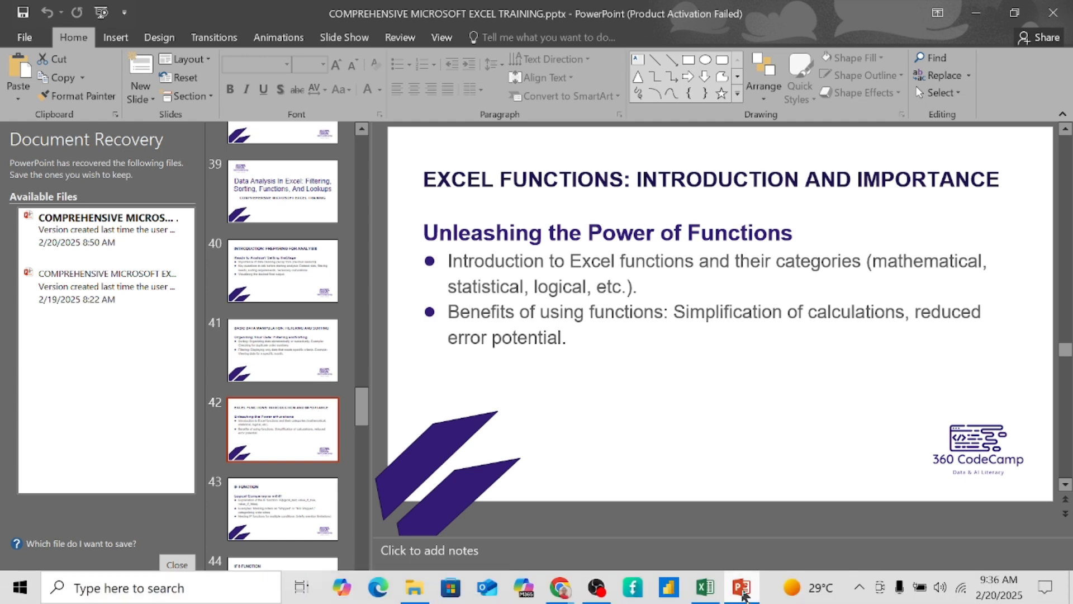
left_click(708, 596)
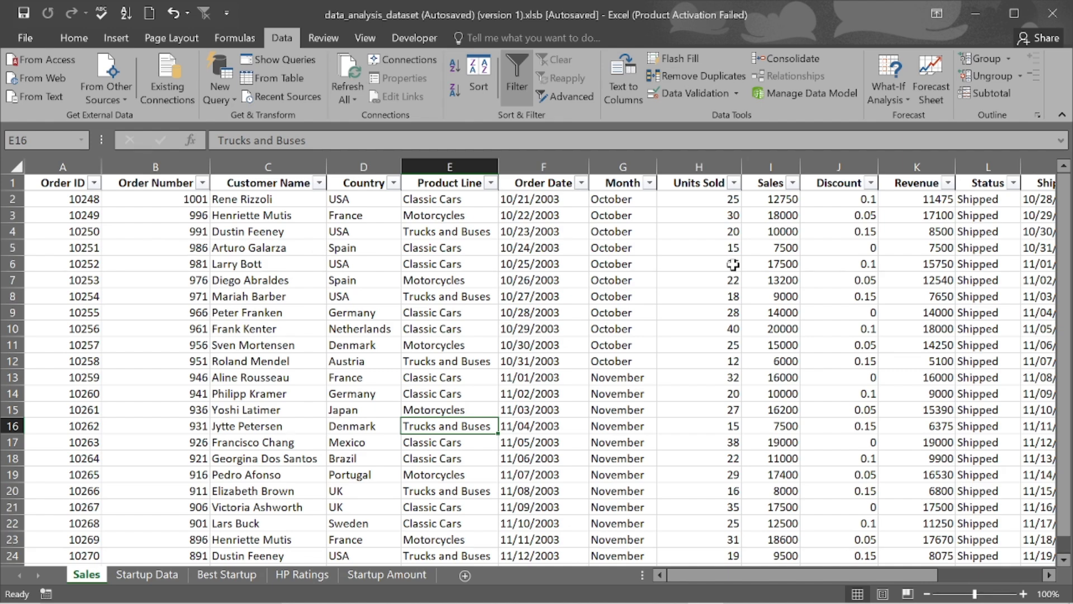
scroll(906, 334, "right", 2)
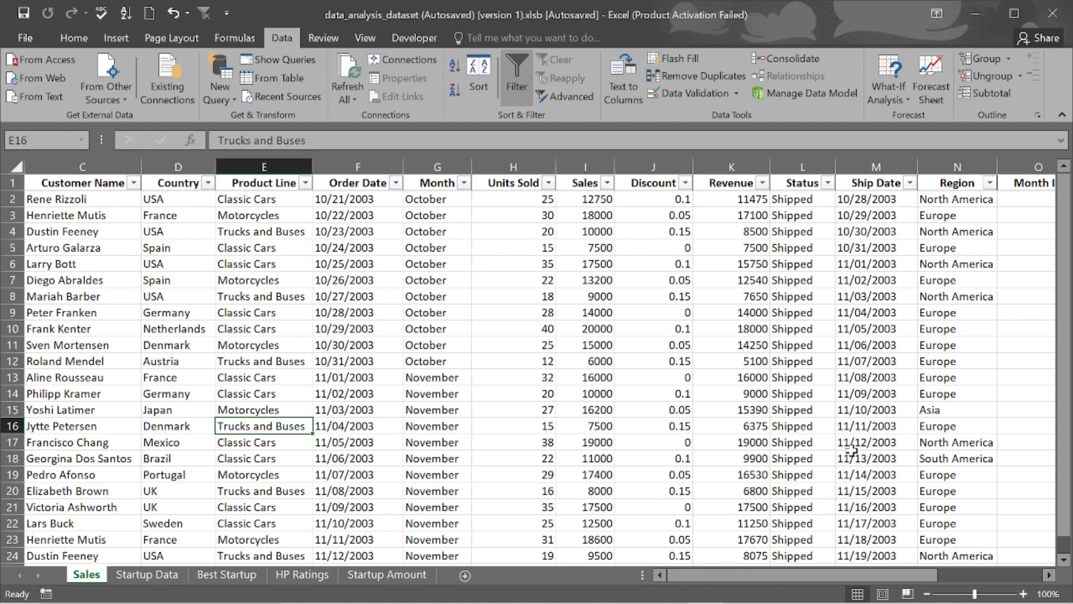
left_click(738, 593)
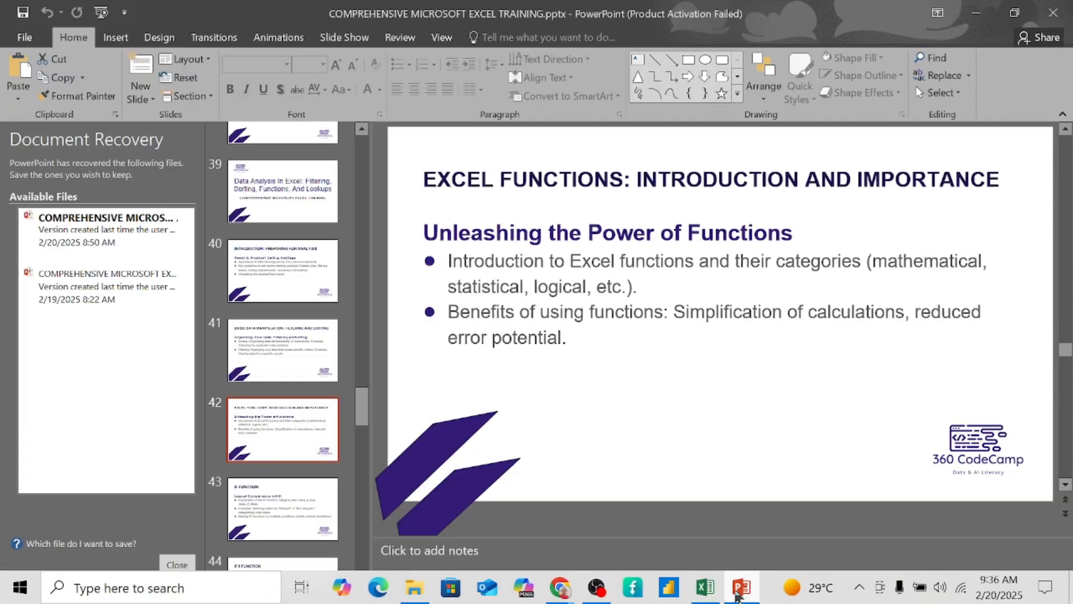
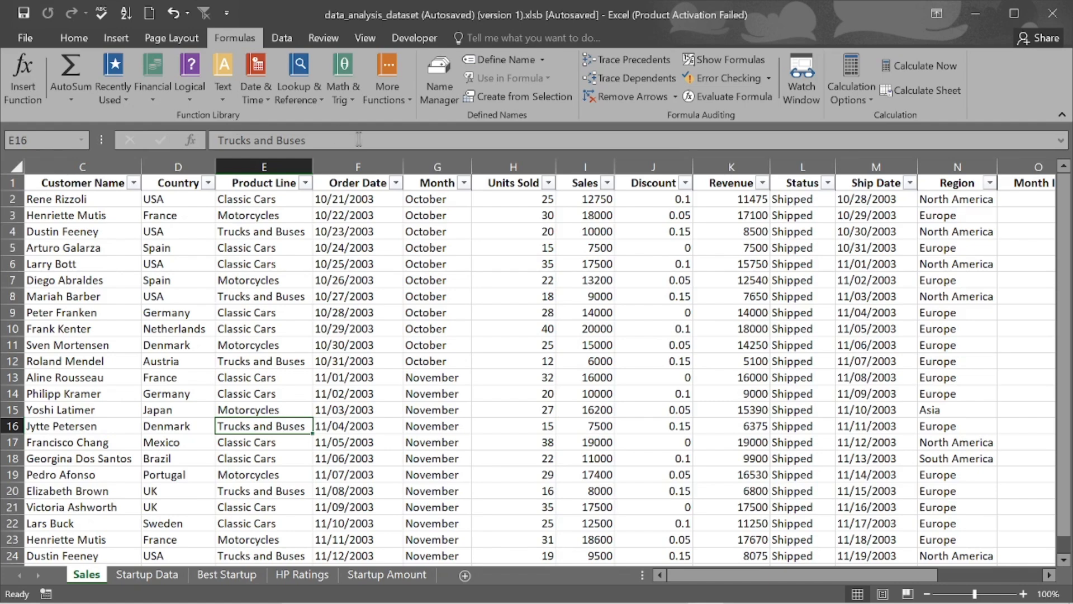
Look through the Sales records in Excel down to the empty rows beneath the data.
scroll(461, 405, "down", 10)
scroll(462, 405, "up", 10)
scroll(621, 338, "down", 1)
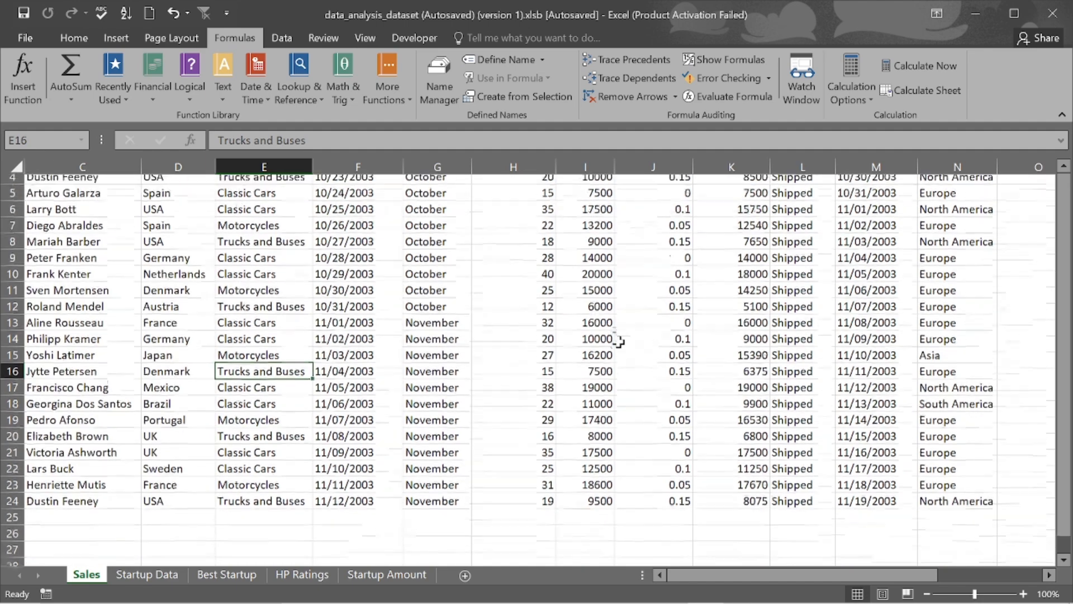
scroll(620, 338, "up", 1)
scroll(619, 342, "down", 2)
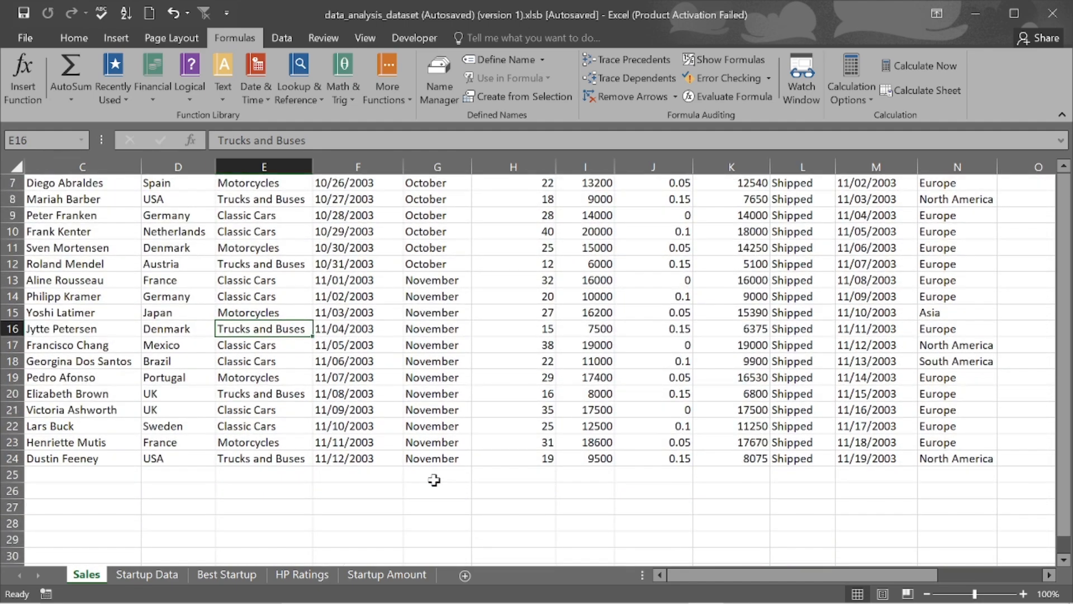
scroll(550, 380, "up", 2)
scroll(551, 380, "down", 3)
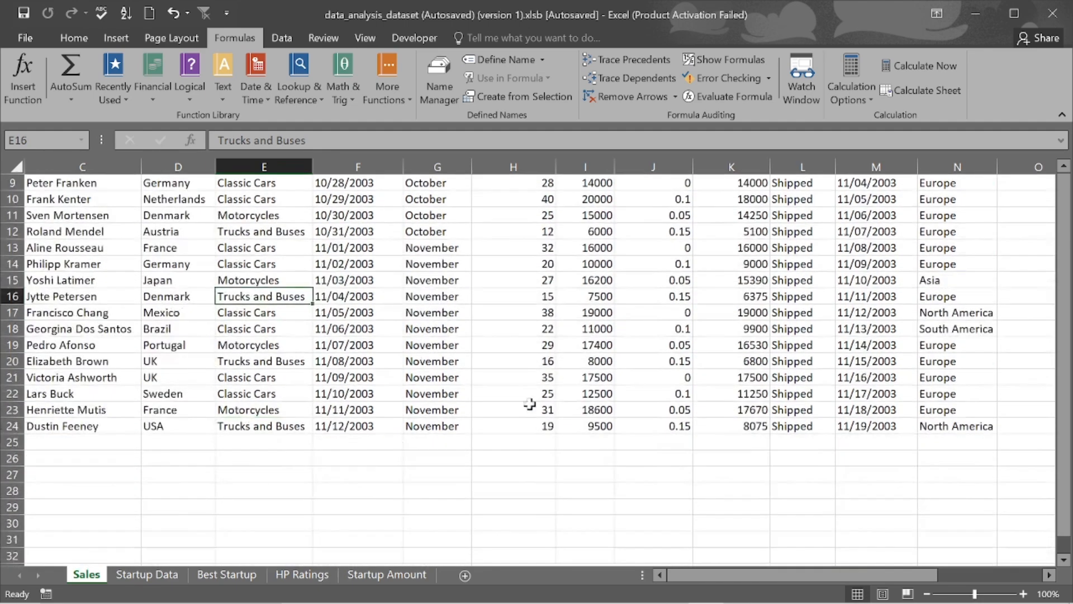
key("Down")
key("Right")
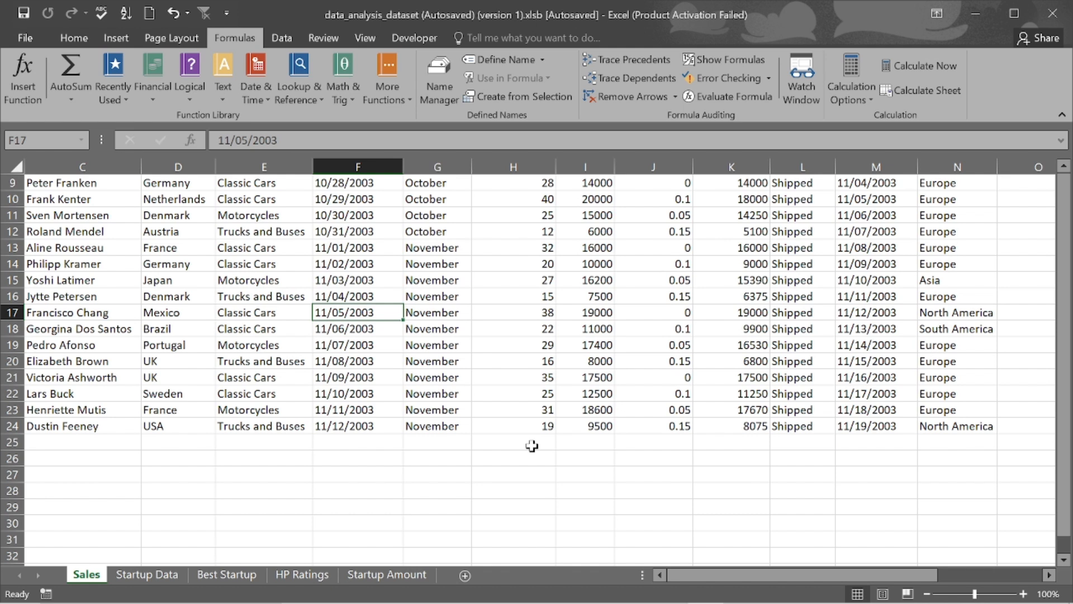
double_click(530, 446)
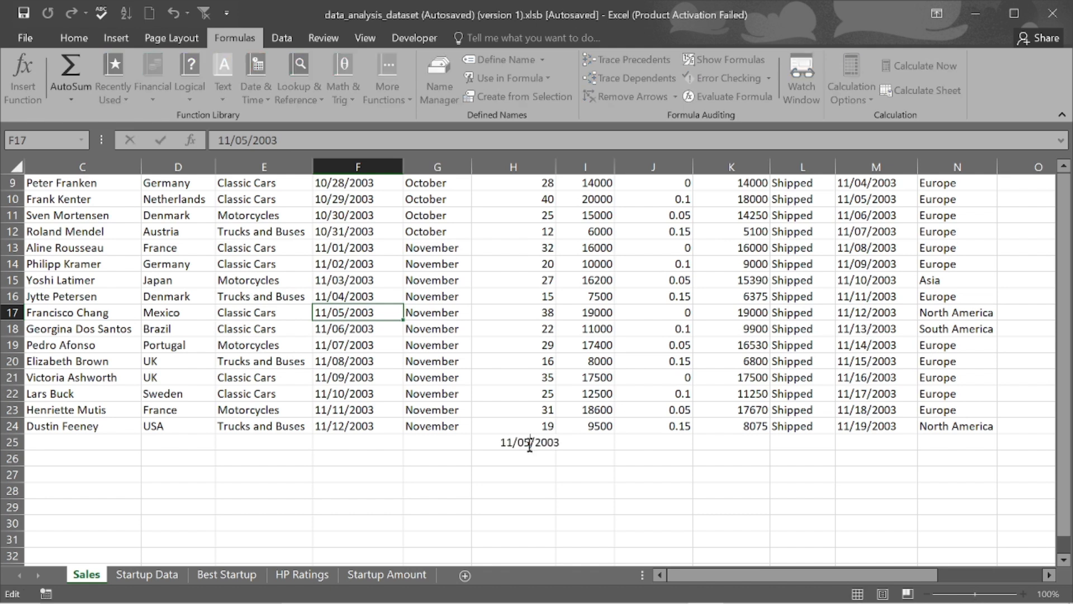
left_click(602, 451)
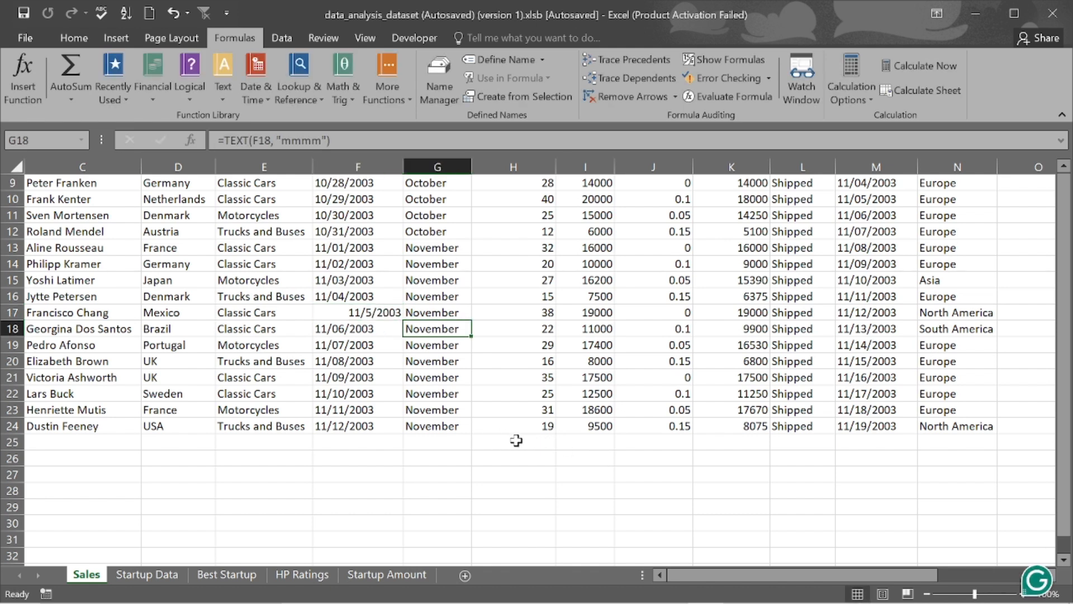
key("ctrl+z")
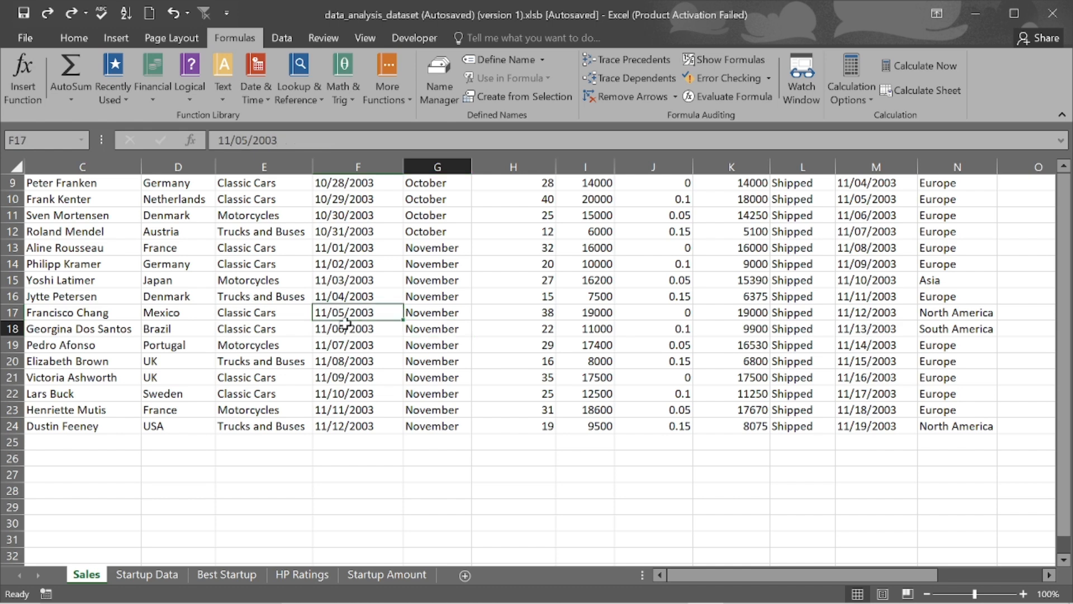
Check the last Sales records and the Startup Data sheet, and return to the end of the Sales data.
key("Left")
key("Down")
key("Down")
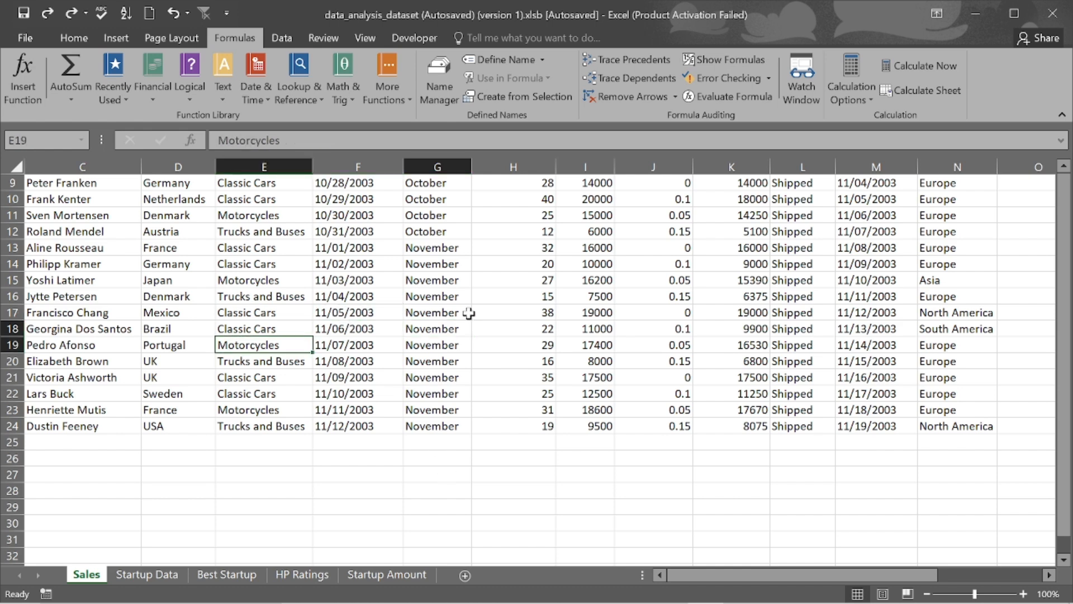
scroll(469, 313, "up", 3)
scroll(560, 519, "down", 3)
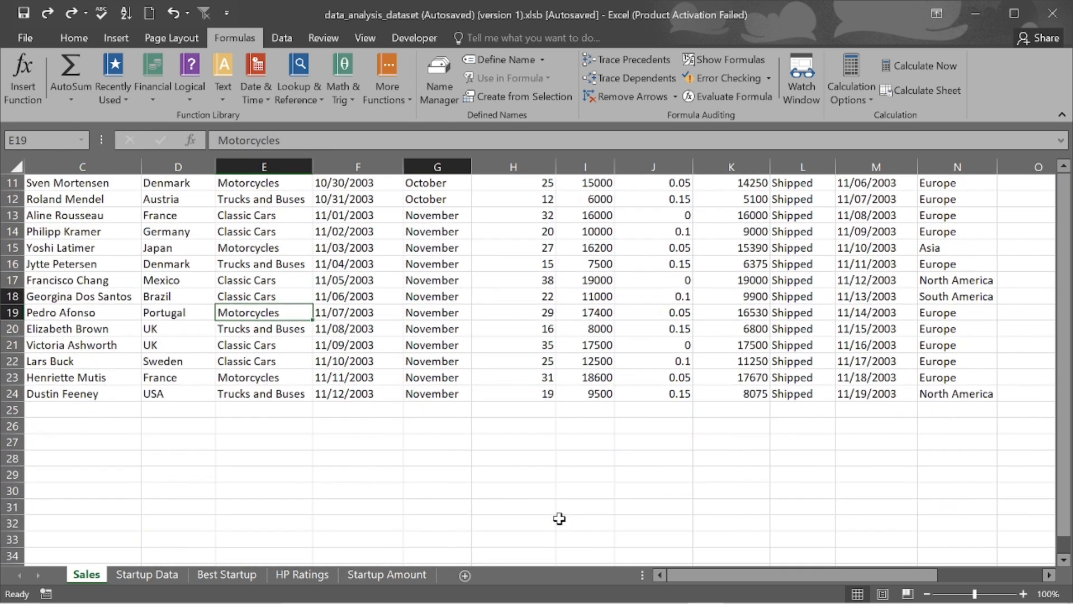
key("Right")
key("Up")
key("Up")
key("Up")
key("Up")
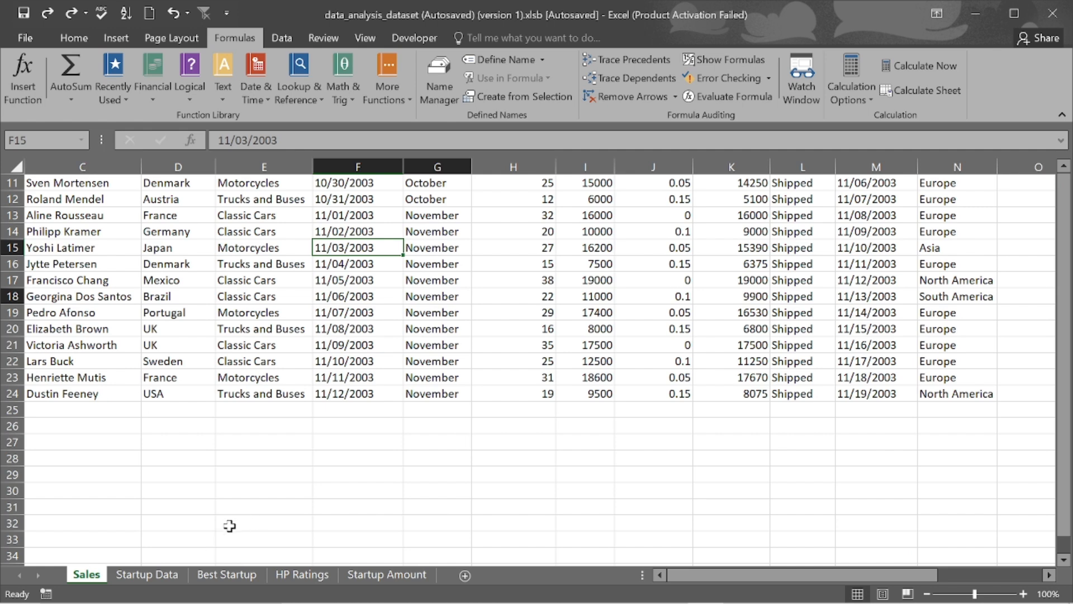
left_click(154, 575)
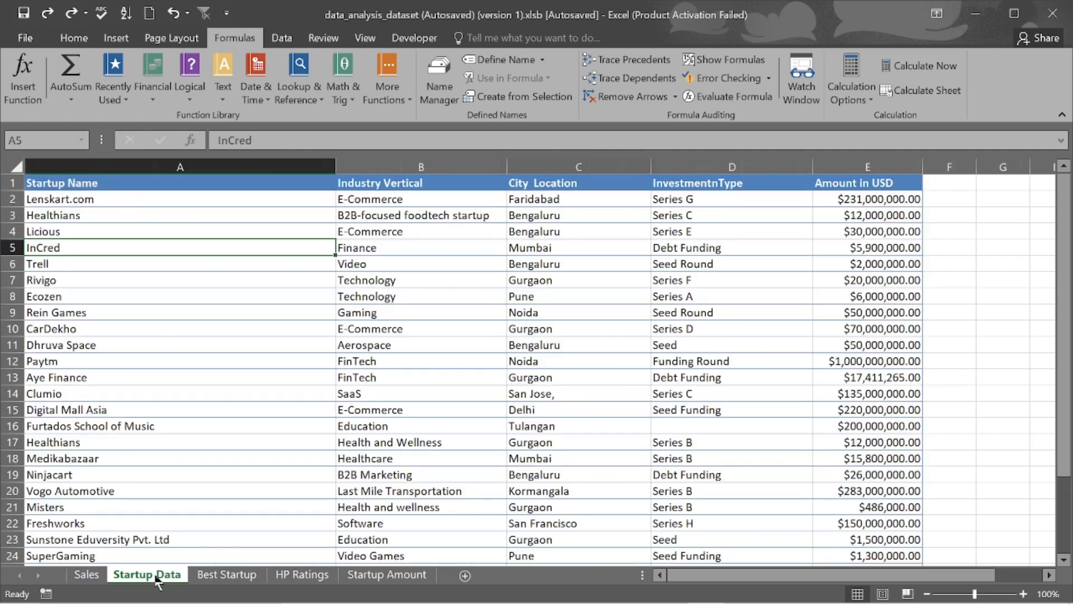
left_click(87, 575)
scroll(599, 433, "down", 3)
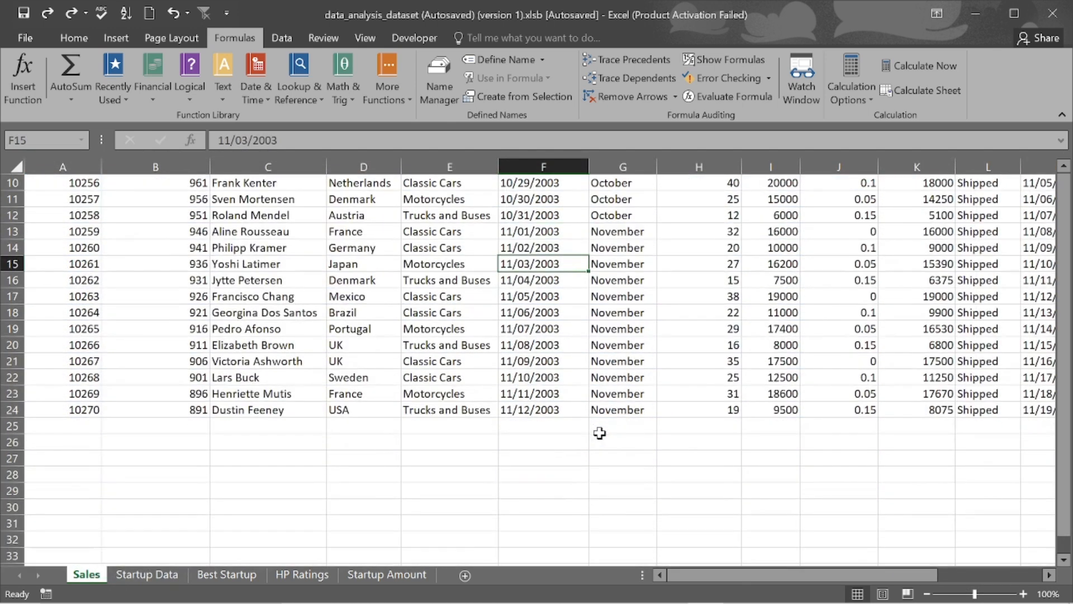
Start a formula in cell H25, directly beneath the Units Sold values on the Sales sheet.
key("Right")
key("Right")
key("Down")
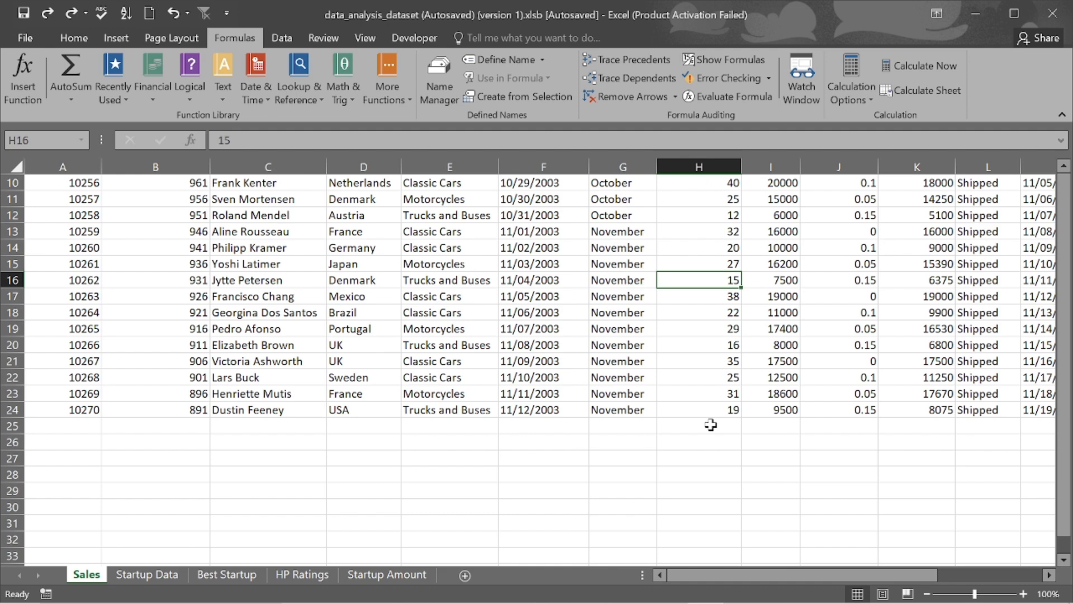
key("Down")
key("Down")
key("Down")
key("Down")
key("Down")
key("Down")
key("Down")
key("Down")
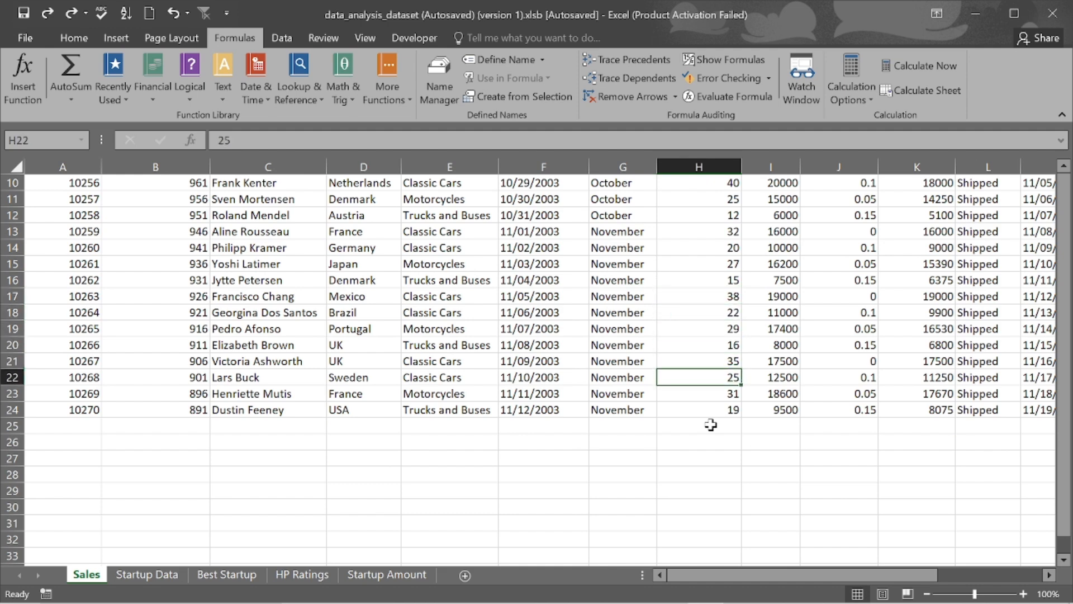
key("Down")
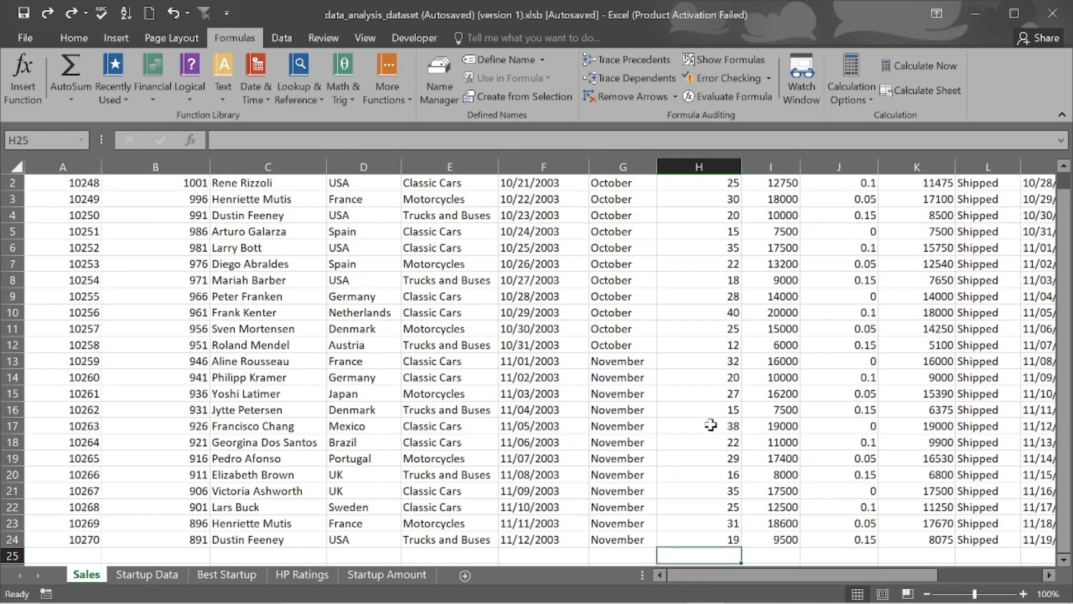
scroll(711, 426, "down", 2)
type("=")
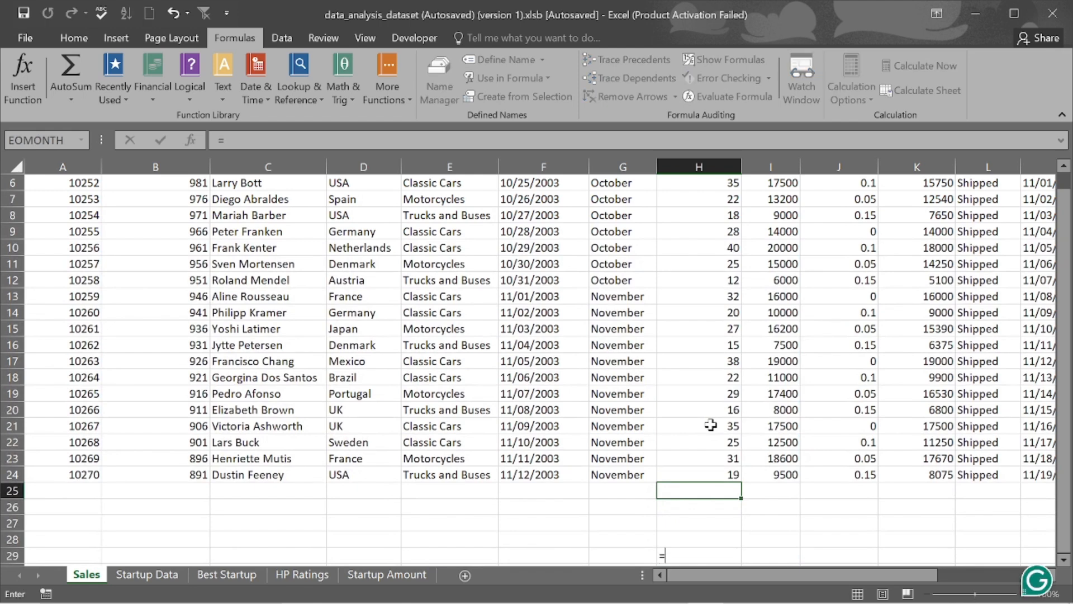
scroll(711, 426, "up", 2)
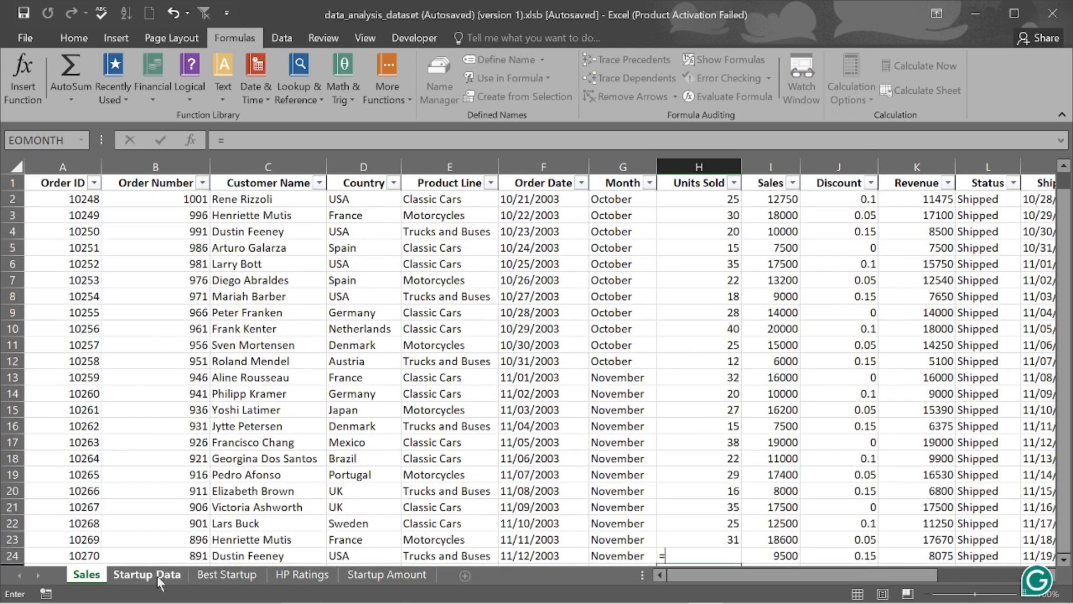
Try referencing cells E15, D13 and H10 of the Startup Data sheet in the unfinished formula.
left_click(158, 576)
scroll(679, 430, "down", 2)
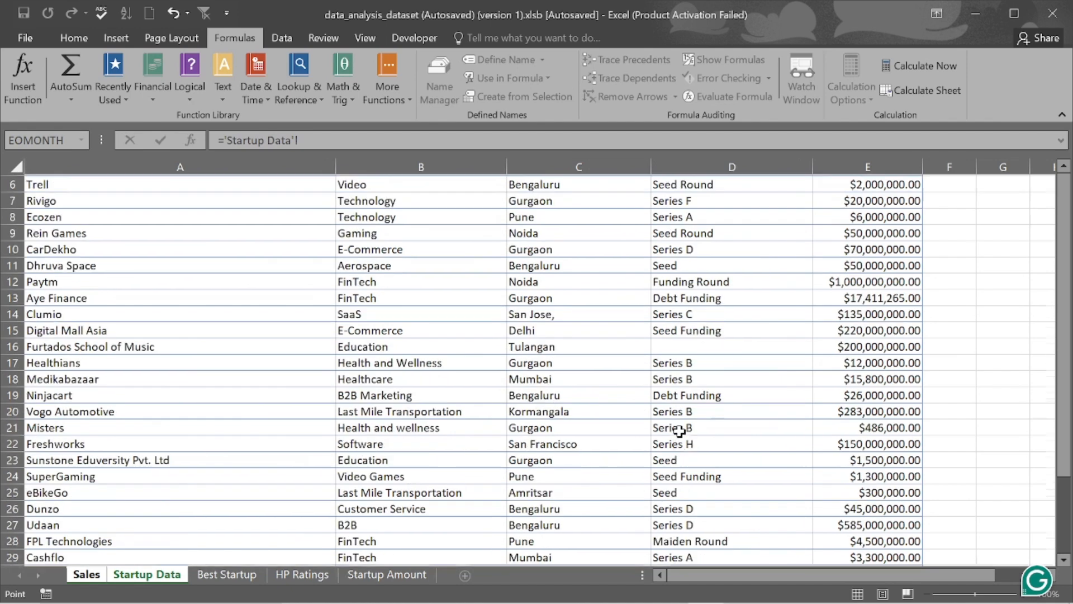
scroll(680, 430, "down", 4)
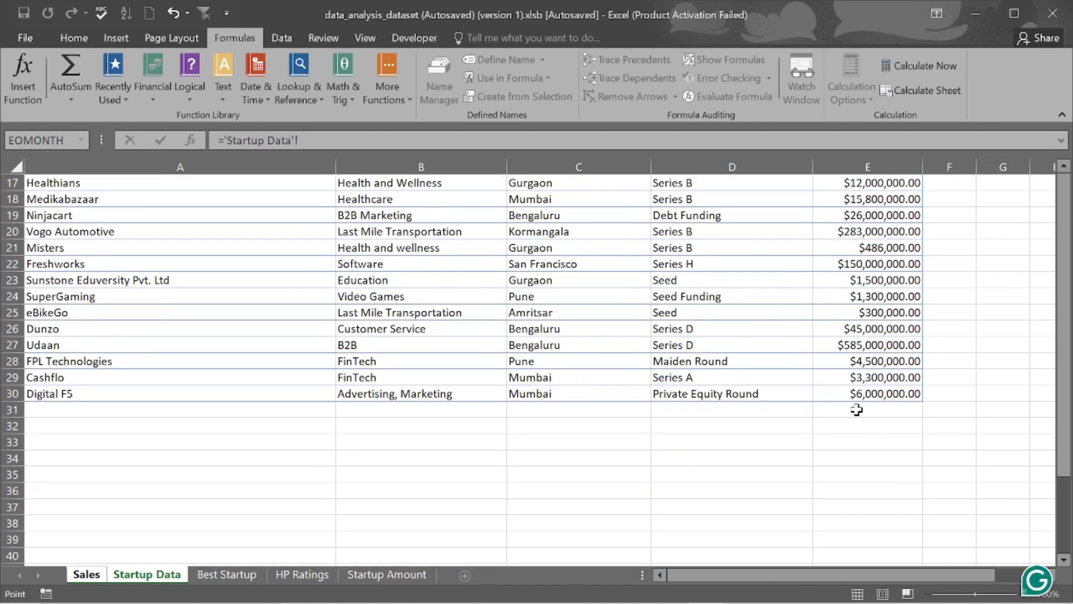
key("Up")
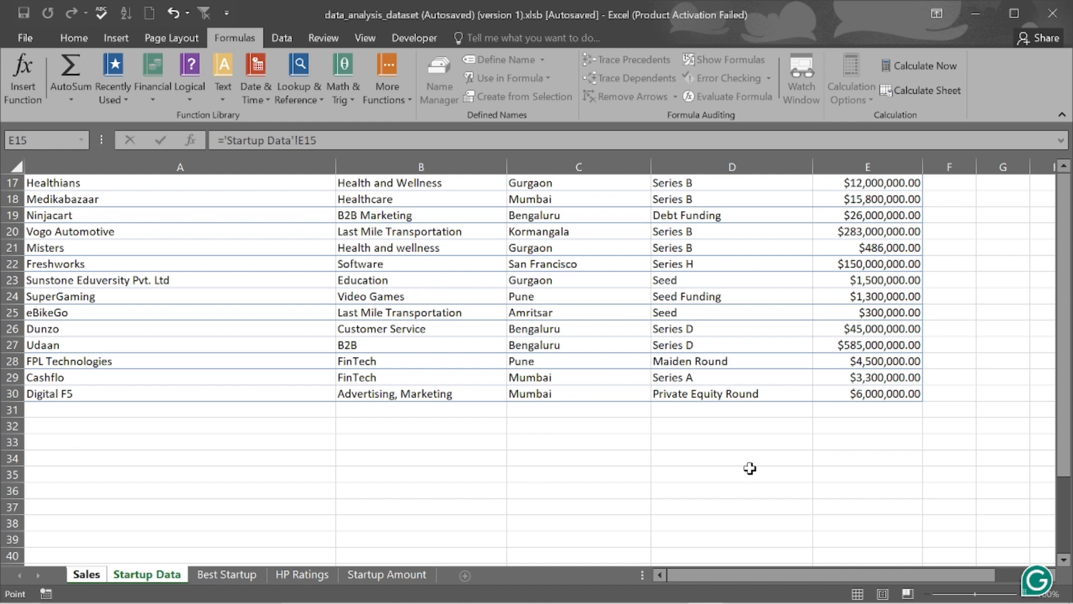
scroll(873, 412, "up", 4)
scroll(874, 413, "up", 1)
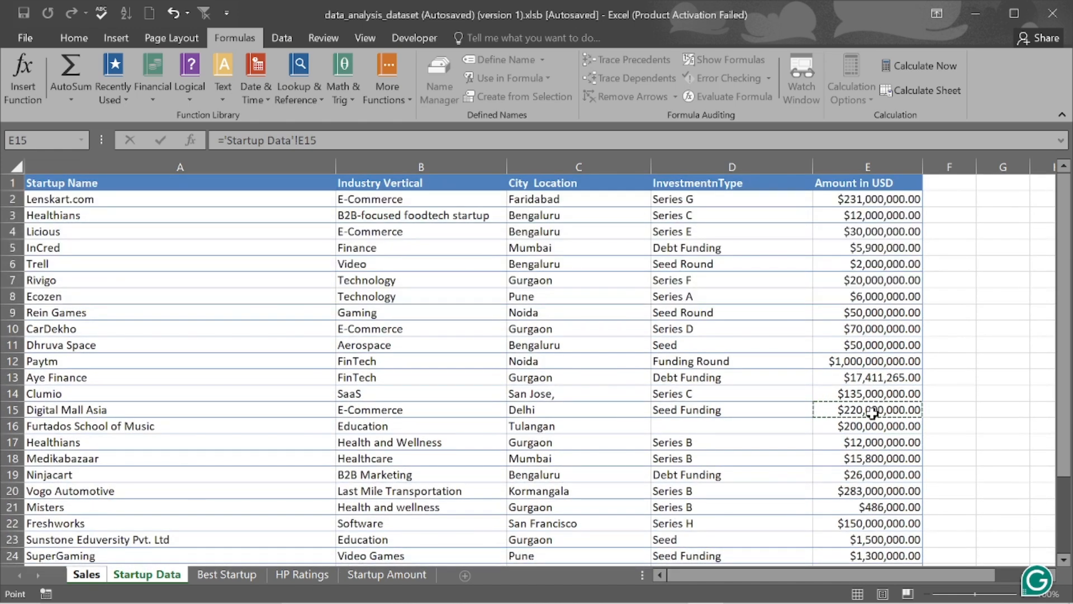
key("Return")
scroll(874, 412, "down", 6)
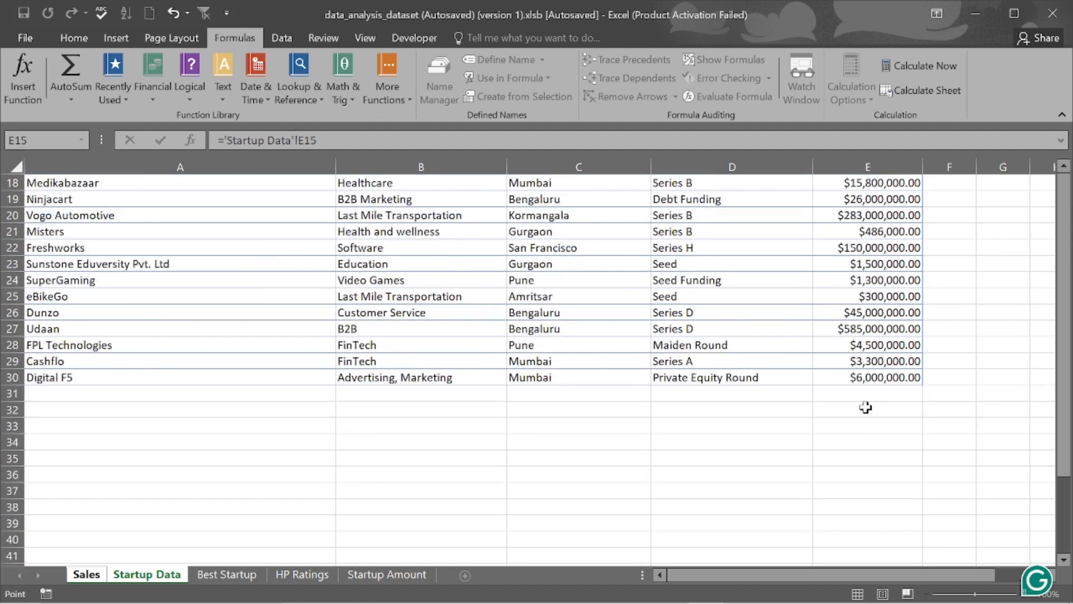
scroll(865, 408, "up", 6)
left_click(743, 376)
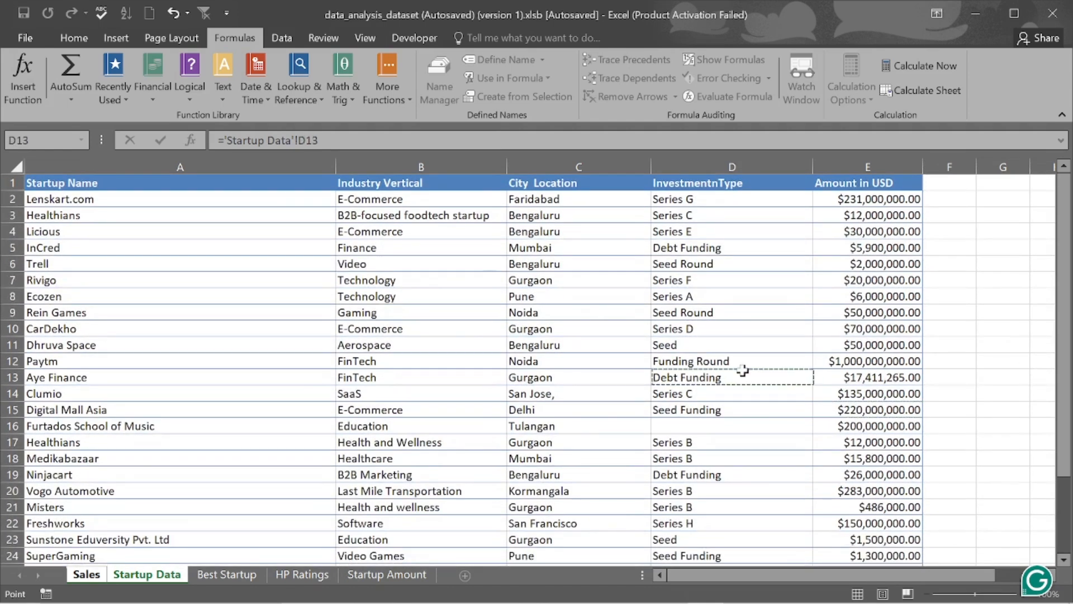
left_click(1032, 319)
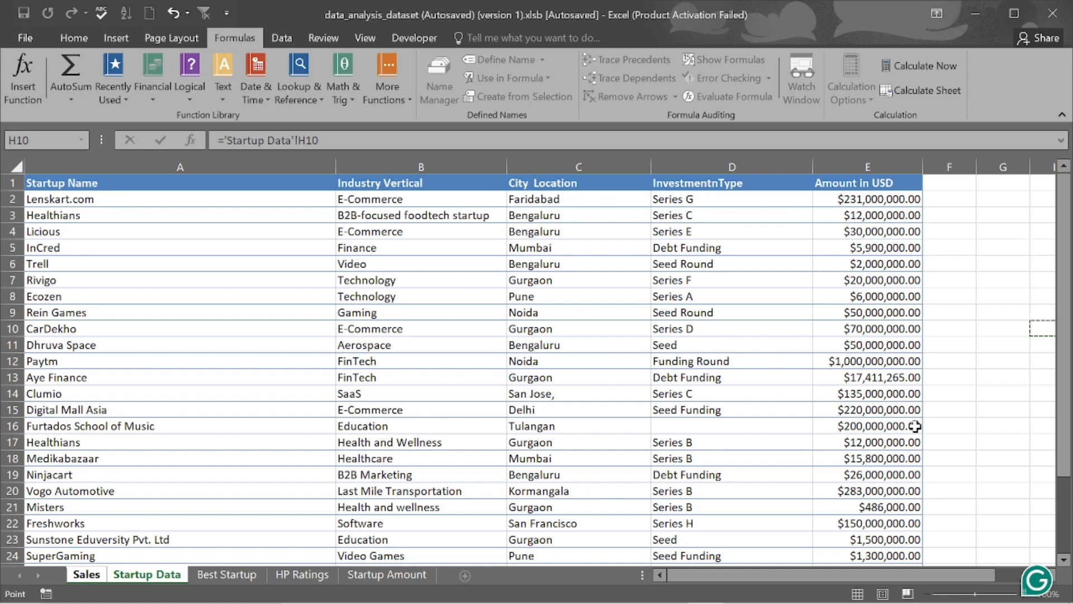
Point the formula in H25 to cell H10 of the Sales sheet and enter it as =Sales!H10.
left_click(91, 577)
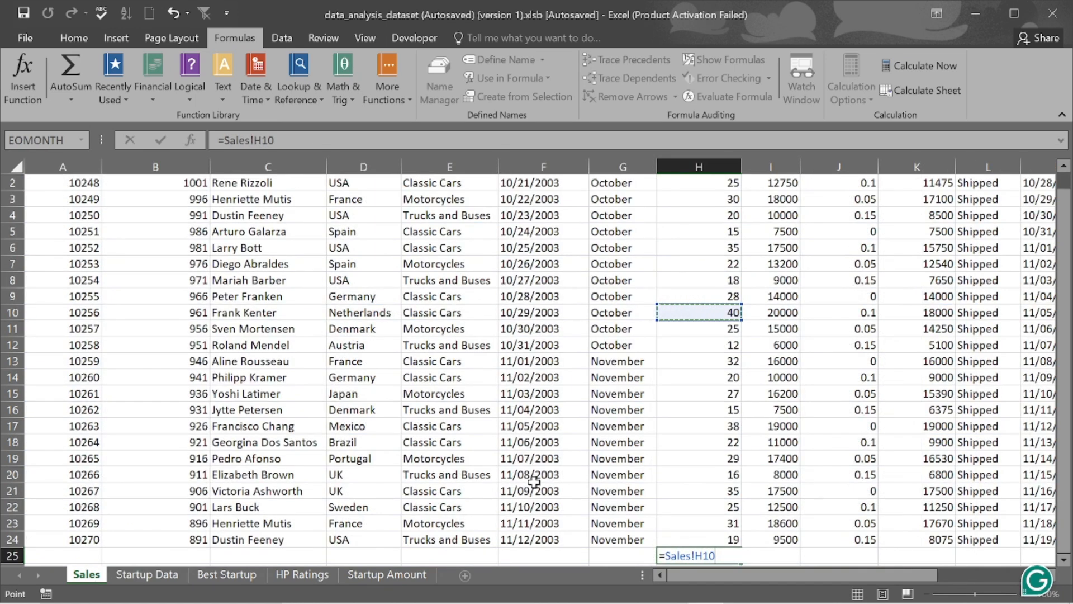
key("ctrl+z")
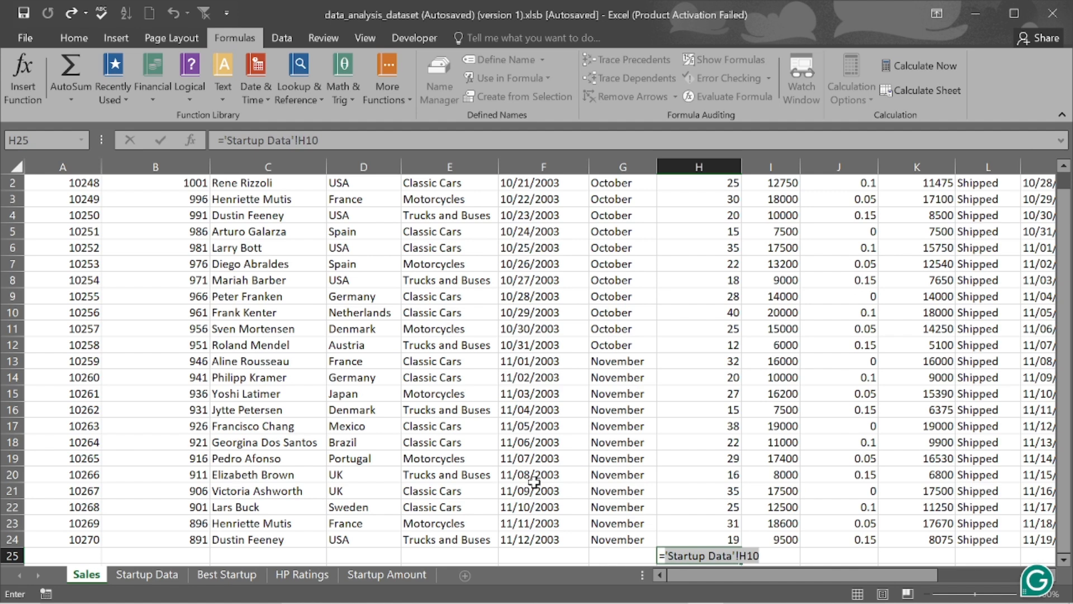
key("ctrl+y")
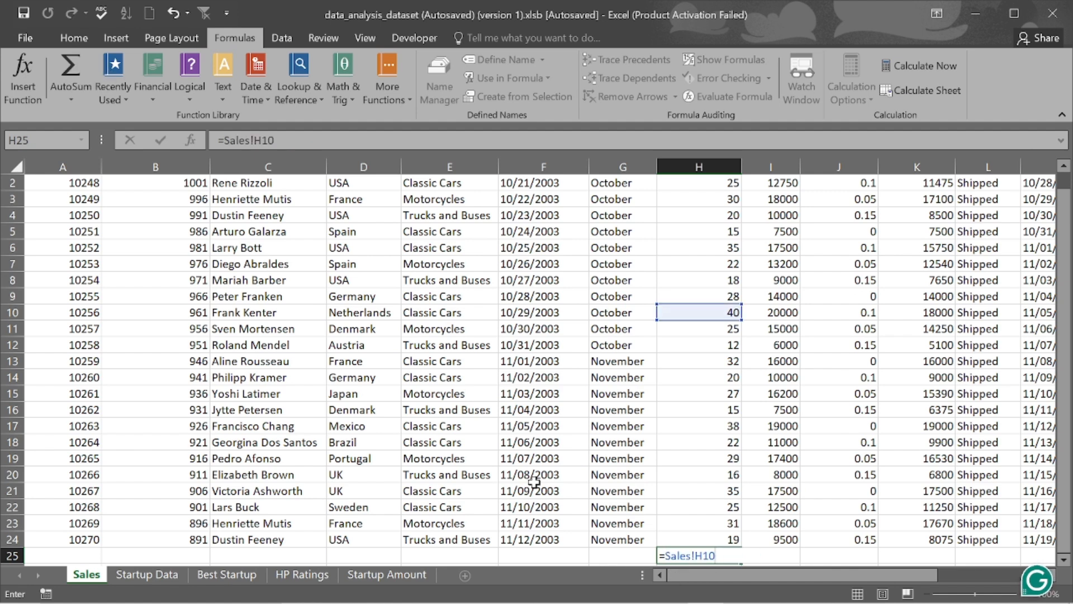
key("ctrl+z")
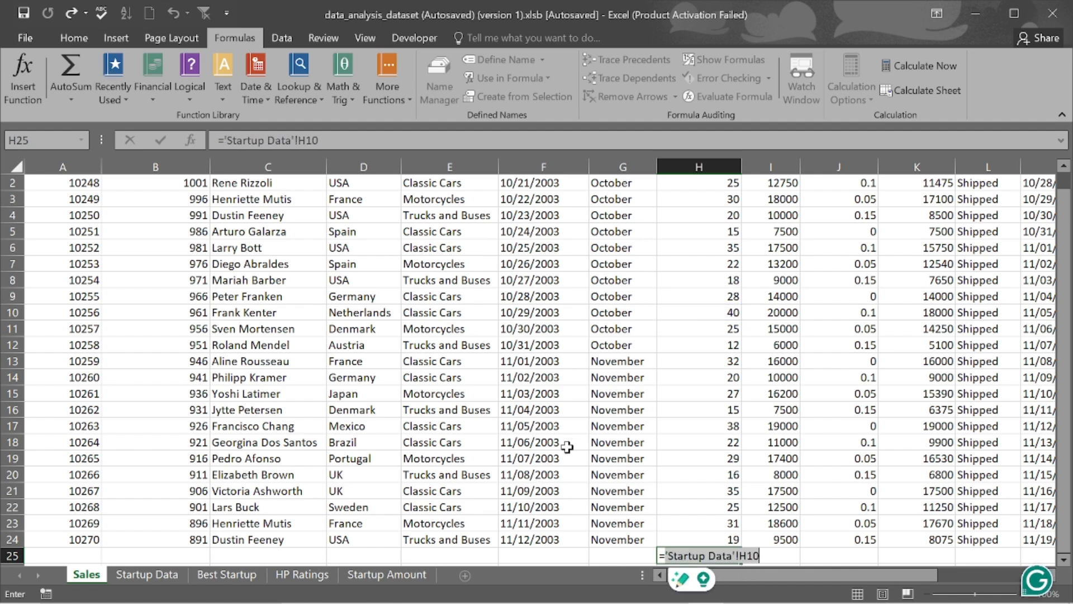
key("ctrl+y")
scroll(665, 420, "down", 4)
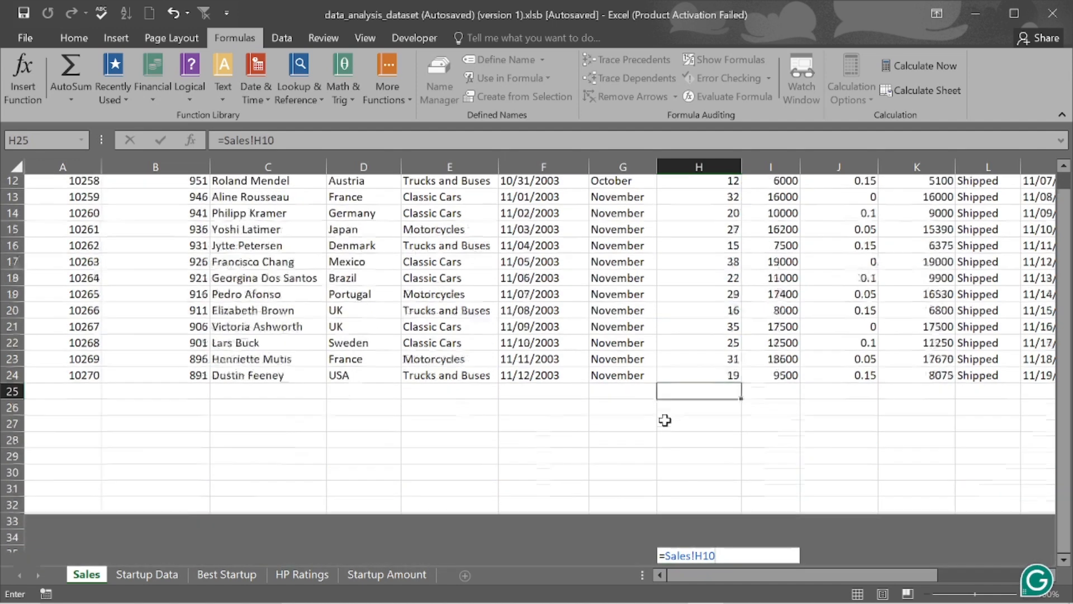
left_click(818, 409)
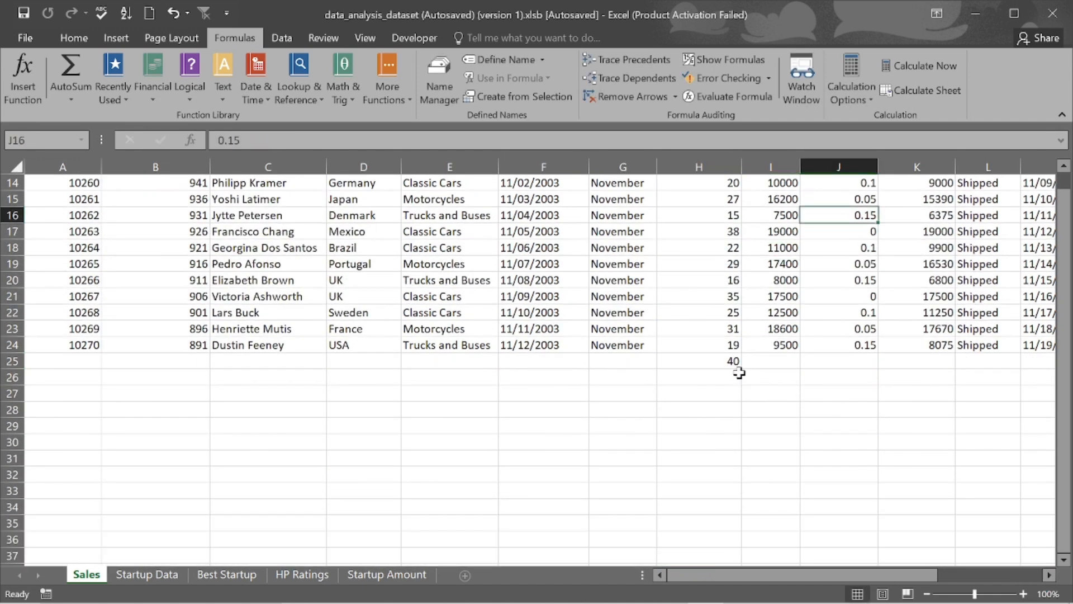
Undo the last three changes on the Sales sheet, starting with the formula in H25.
key("ctrl+z")
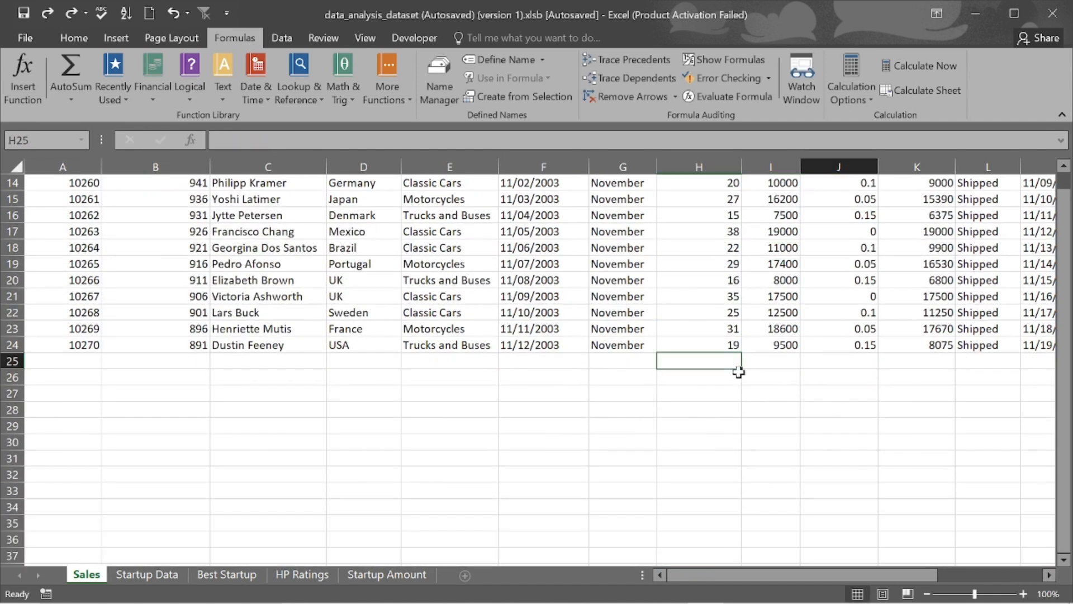
key("ctrl+z")
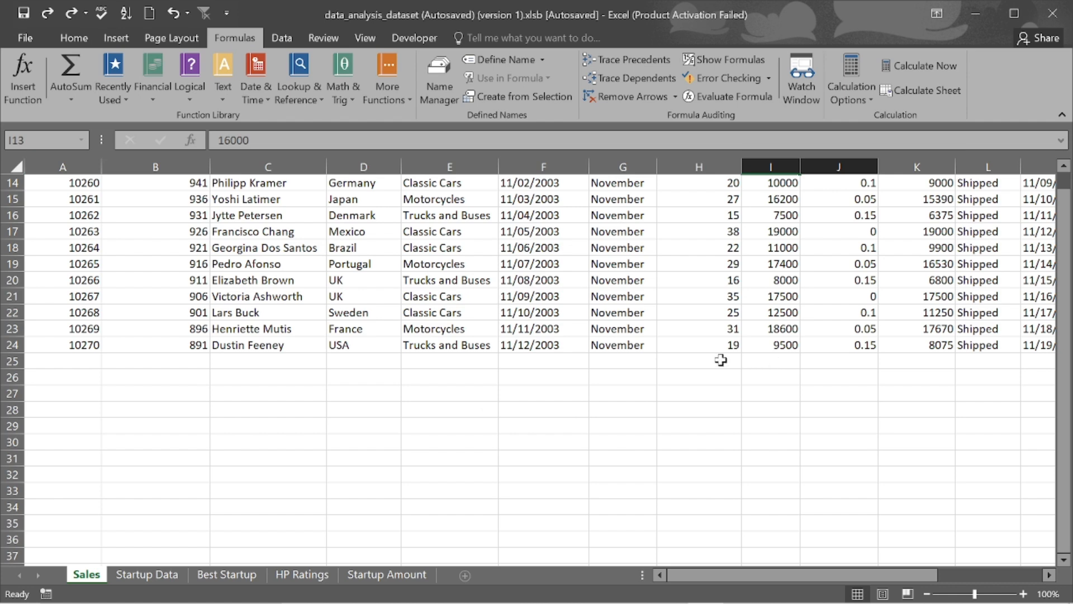
key("ctrl+z")
scroll(826, 315, "up", 5)
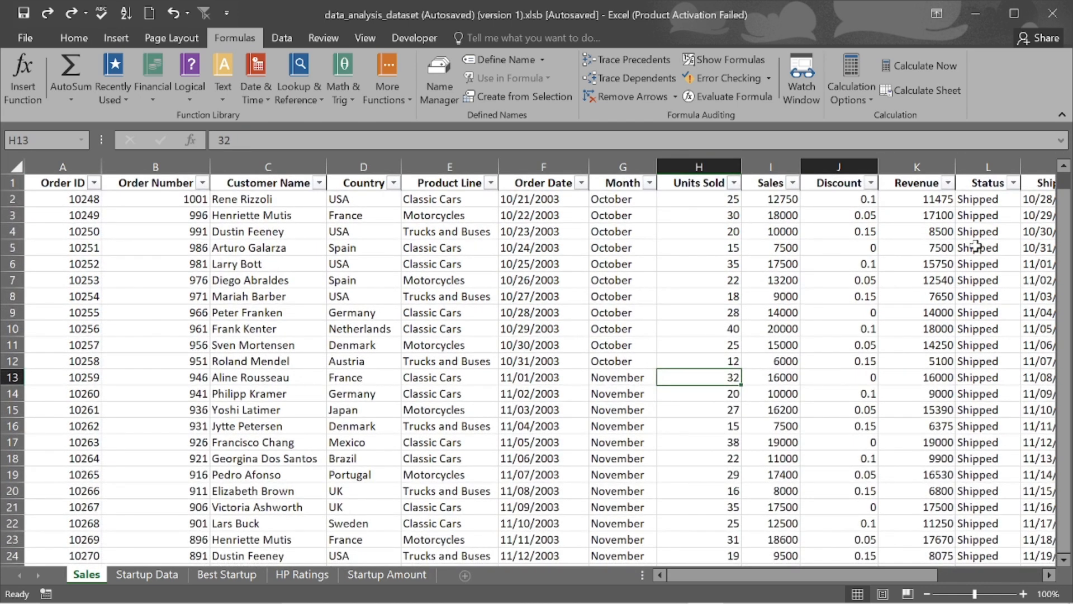
Close the workbook without saving, reopen data_analysis_dataset (Autosaved).xlsx from the Downloads folder and dismiss the activation notice.
left_click(1054, 17)
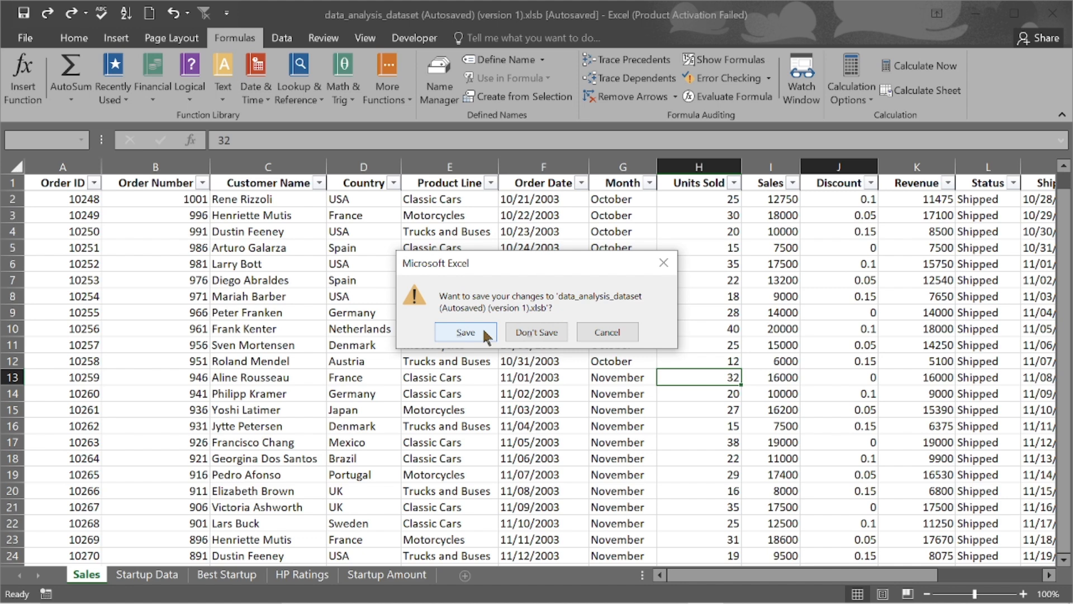
left_click(548, 336)
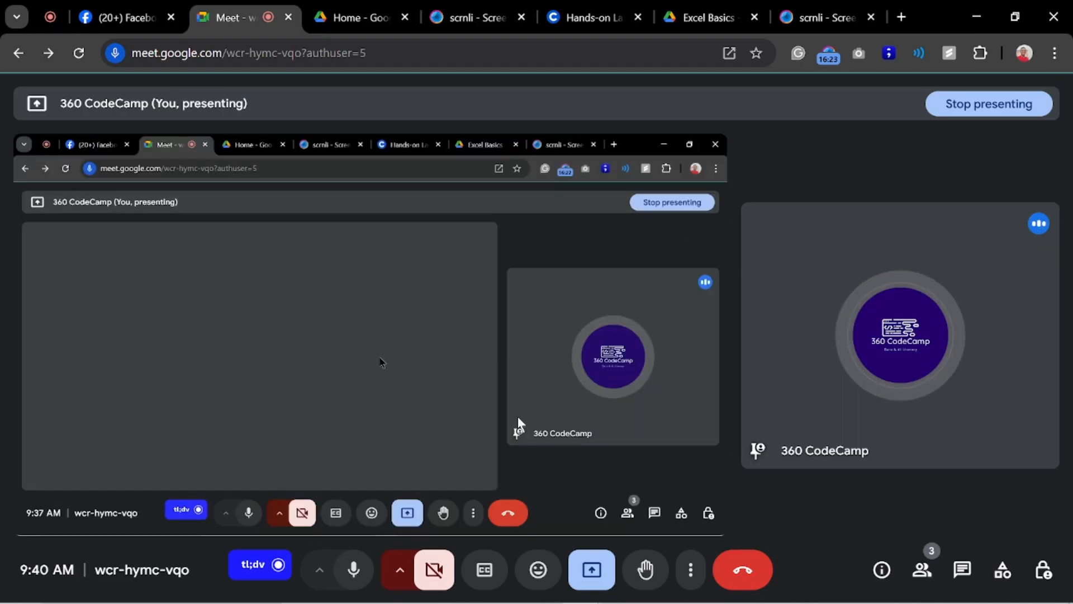
left_click(425, 597)
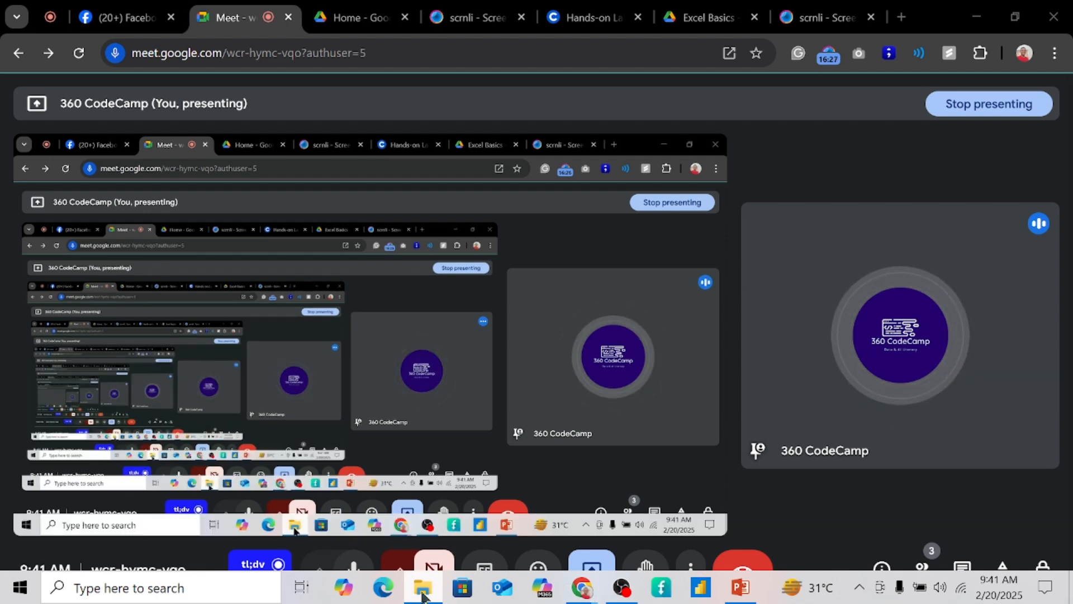
left_click(423, 597)
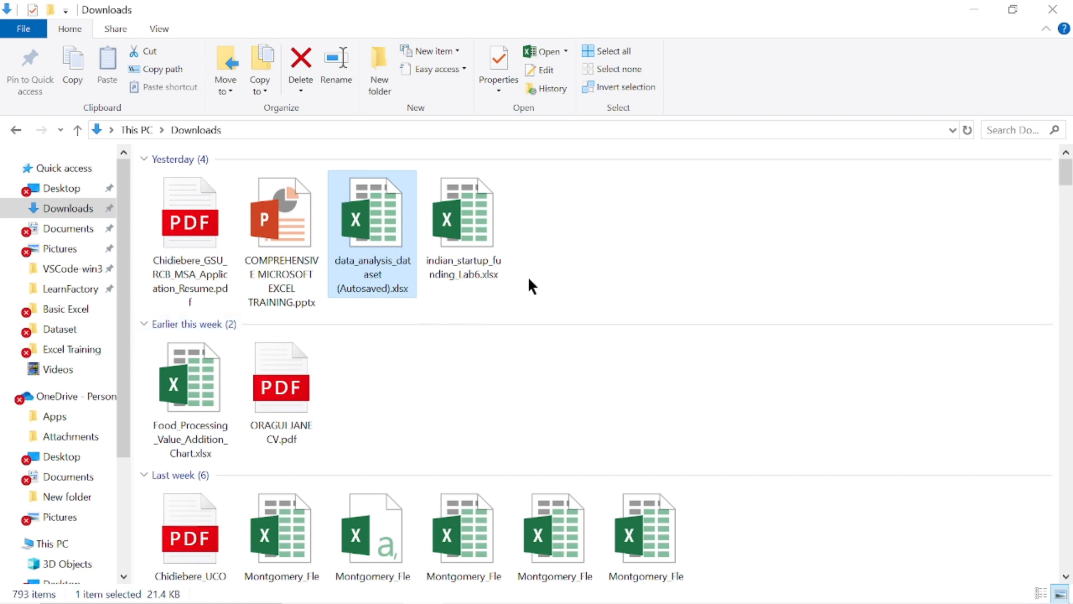
left_click(569, 275)
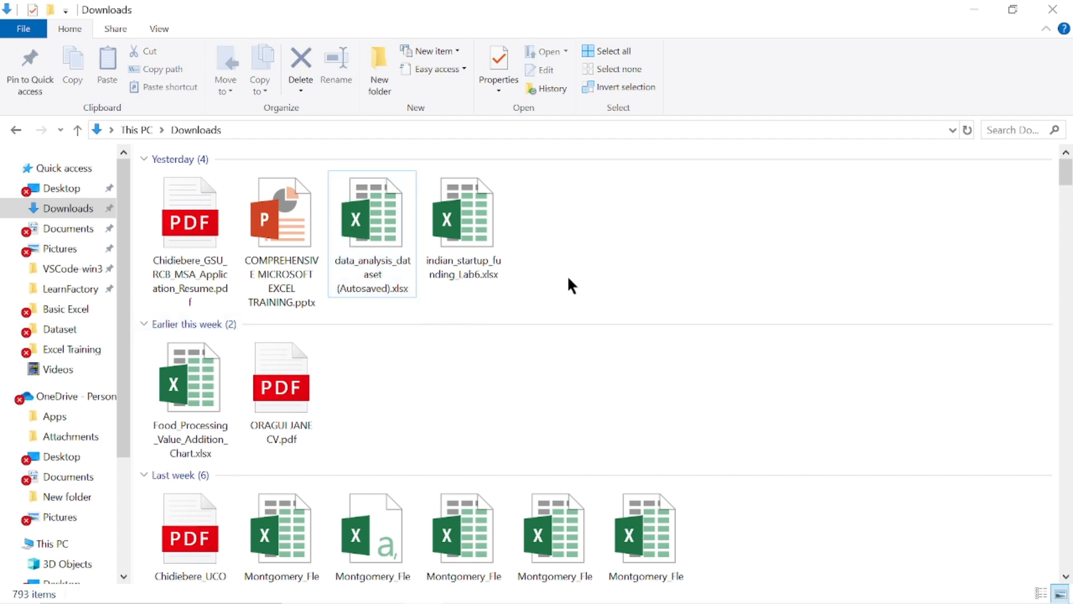
double_click(373, 247)
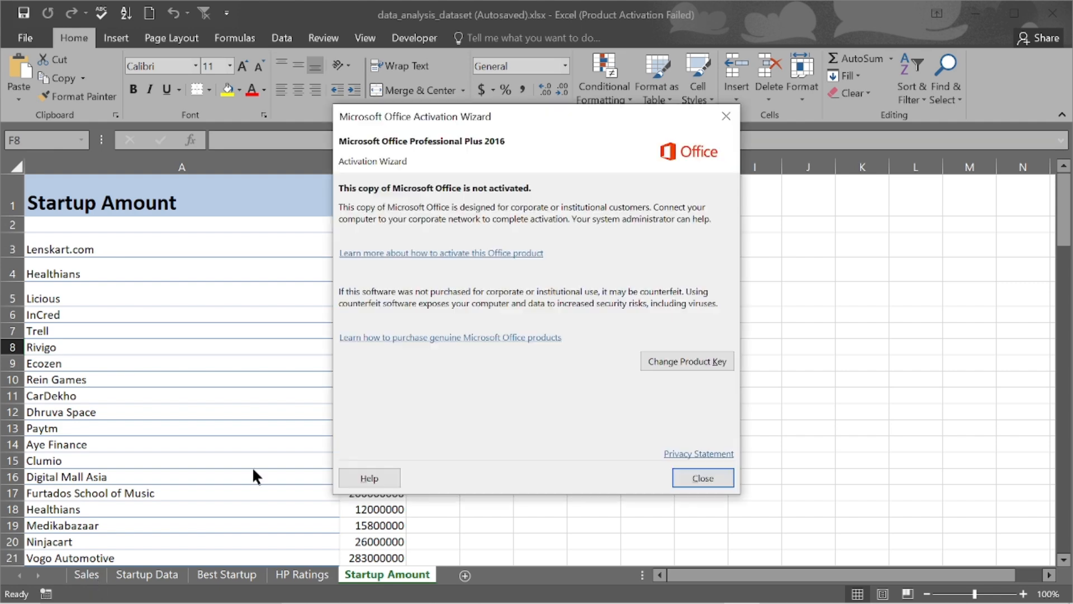
left_click(702, 481)
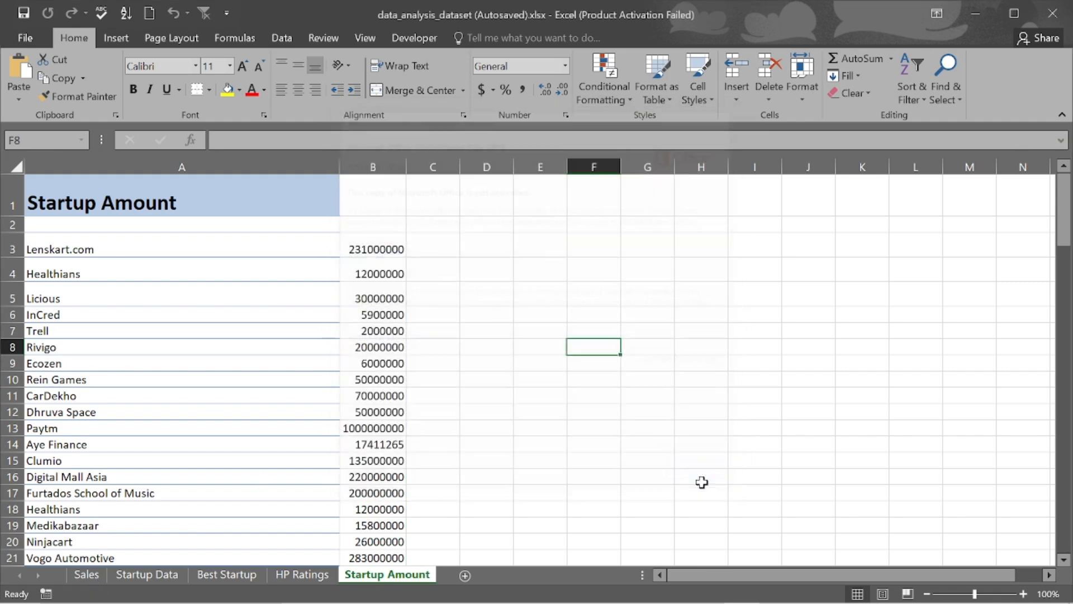
Go to the Sales sheet and look through its columns and records down to the last row.
left_click(88, 576)
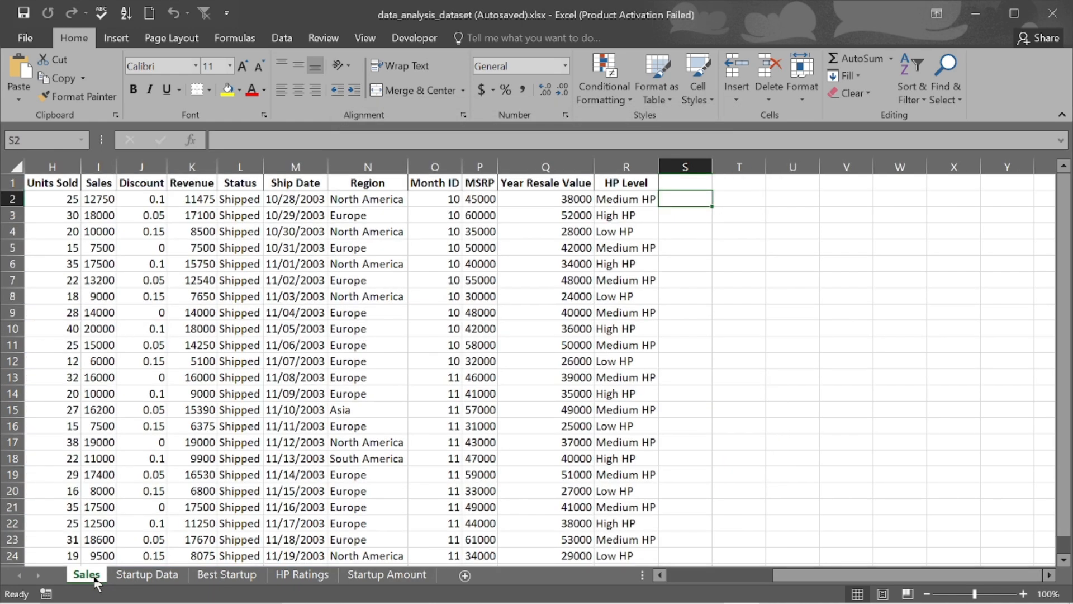
scroll(474, 531, "down", 3)
scroll(473, 529, "left", 3)
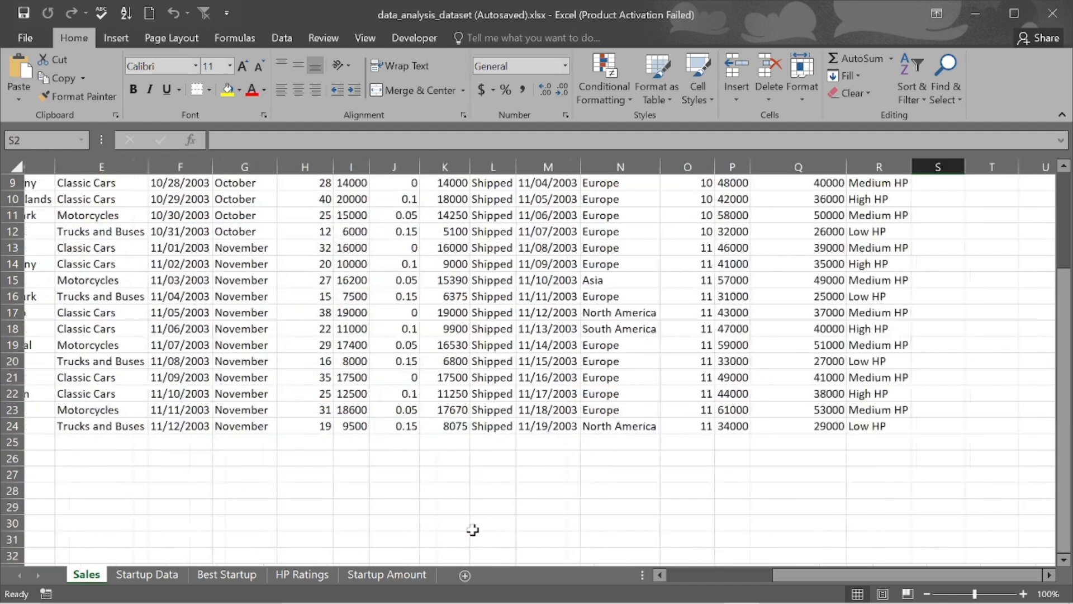
scroll(628, 443, "up", 3)
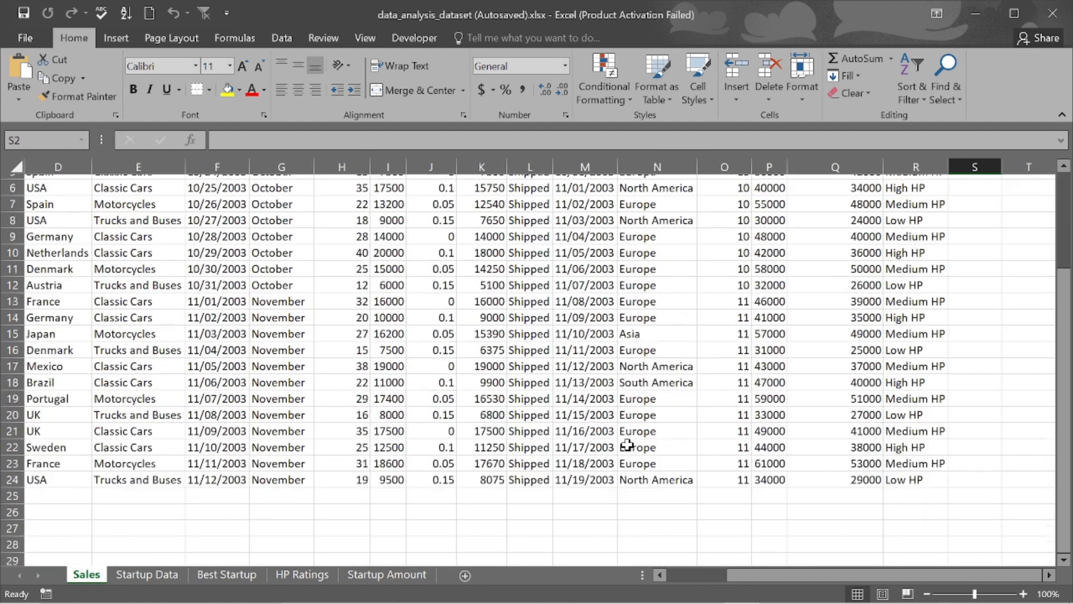
scroll(627, 444, "left", 2)
scroll(610, 484, "down", 2)
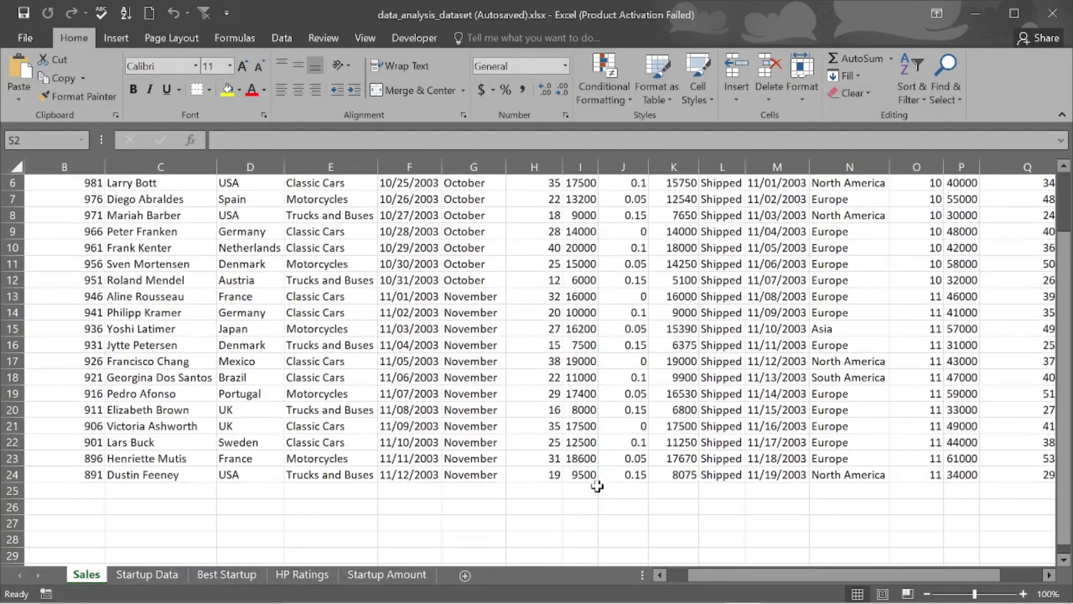
scroll(594, 426, "up", 2)
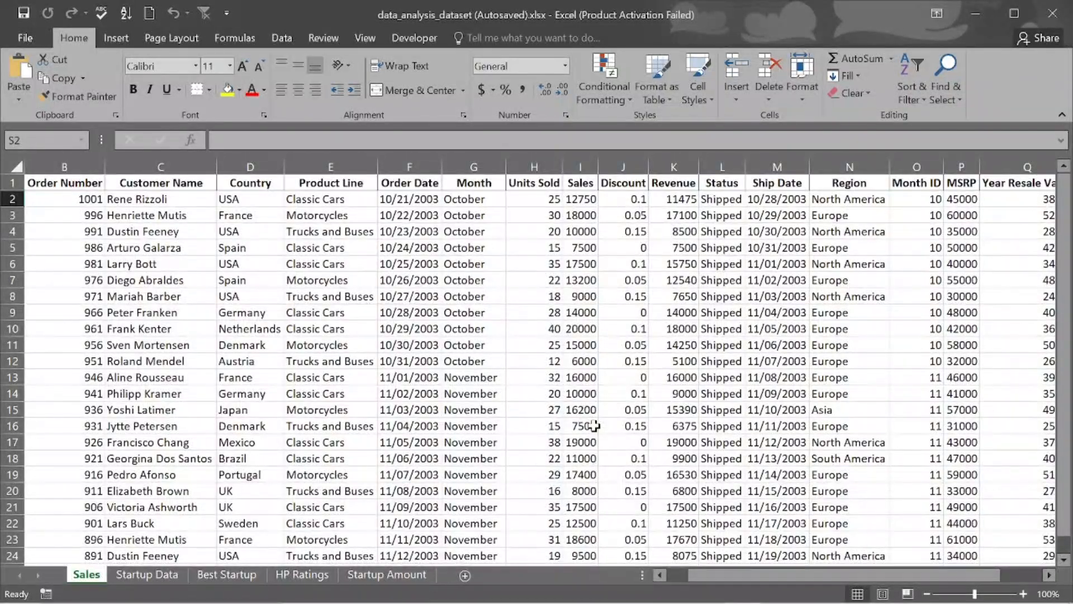
scroll(594, 427, "down", 3)
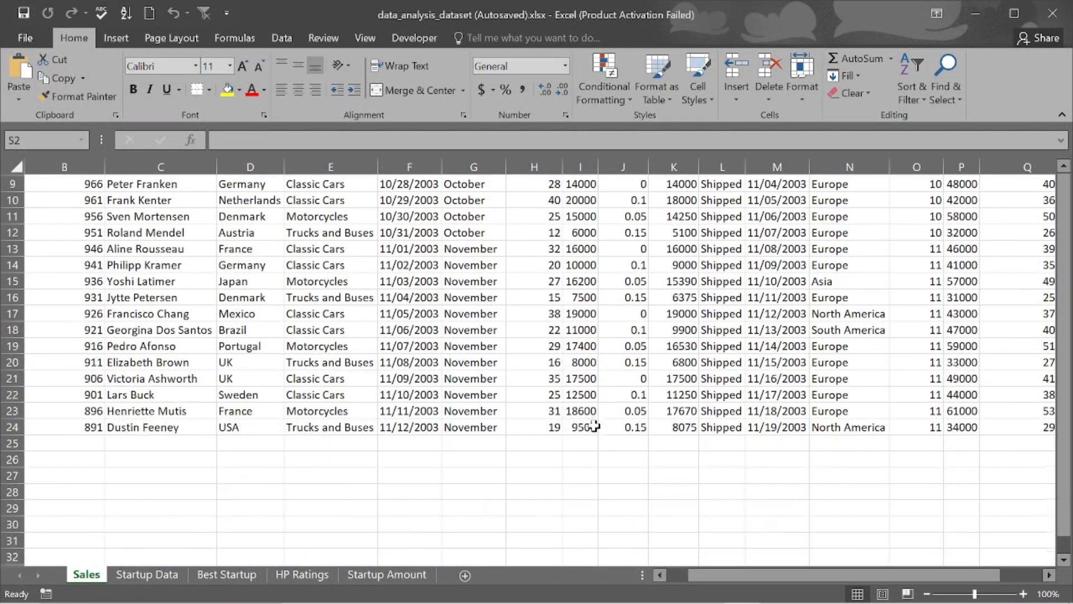
Autofit the width of all columns on the Sales sheet and clear the whole-sheet selection.
left_click(15, 167)
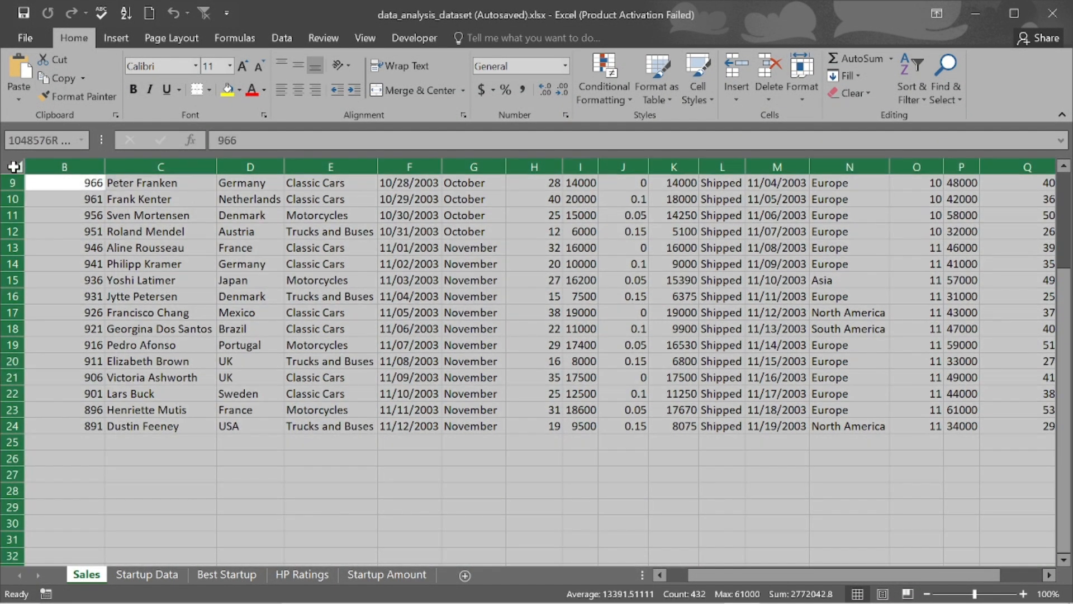
double_click(104, 169)
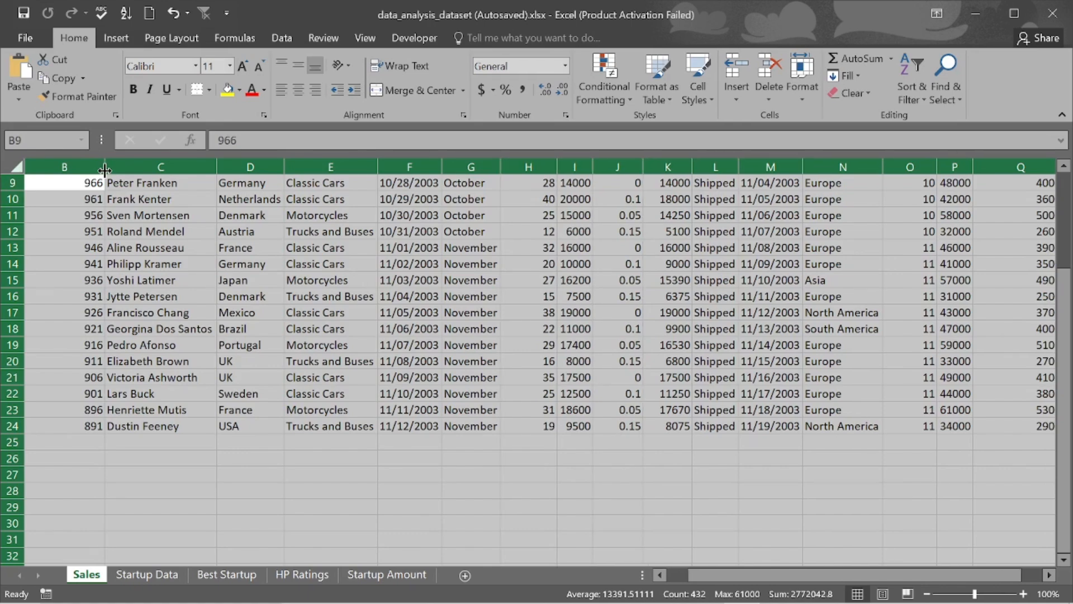
left_click(660, 454)
Calculate the average revenue in cell K25, directly beneath the Revenue values, with =AVERAGE(K2:K24).
scroll(661, 452, "up", 3)
scroll(660, 452, "down", 2)
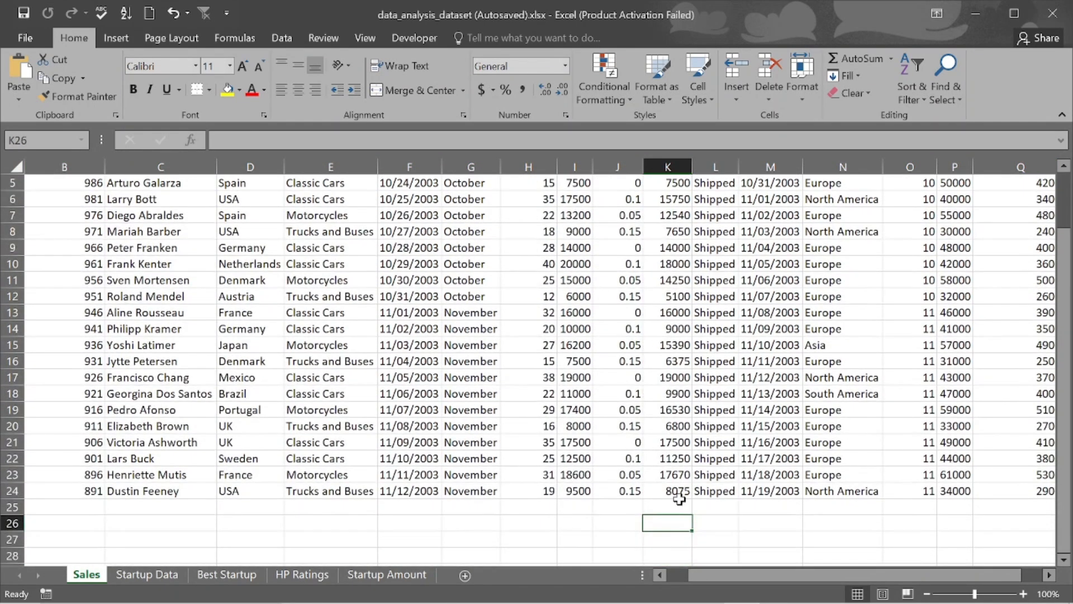
left_click(673, 502)
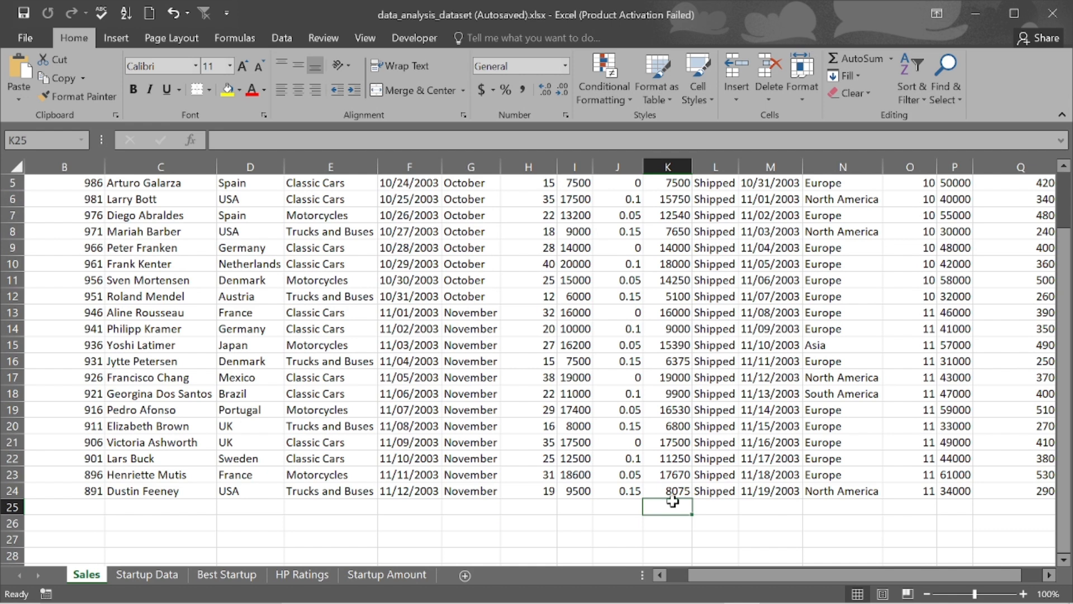
type("=av")
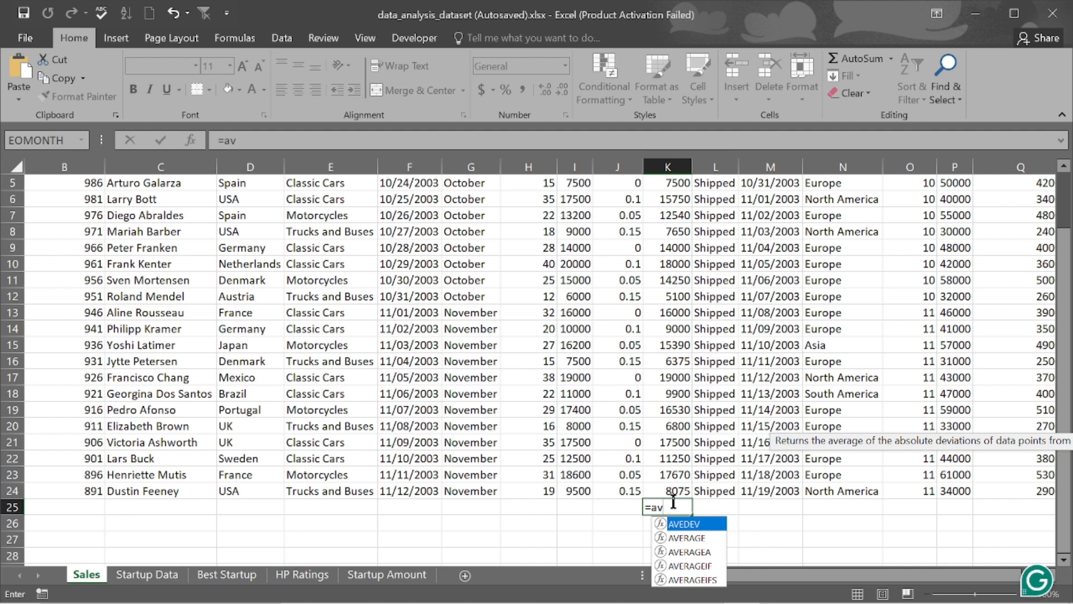
type("r")
key("BackSpace")
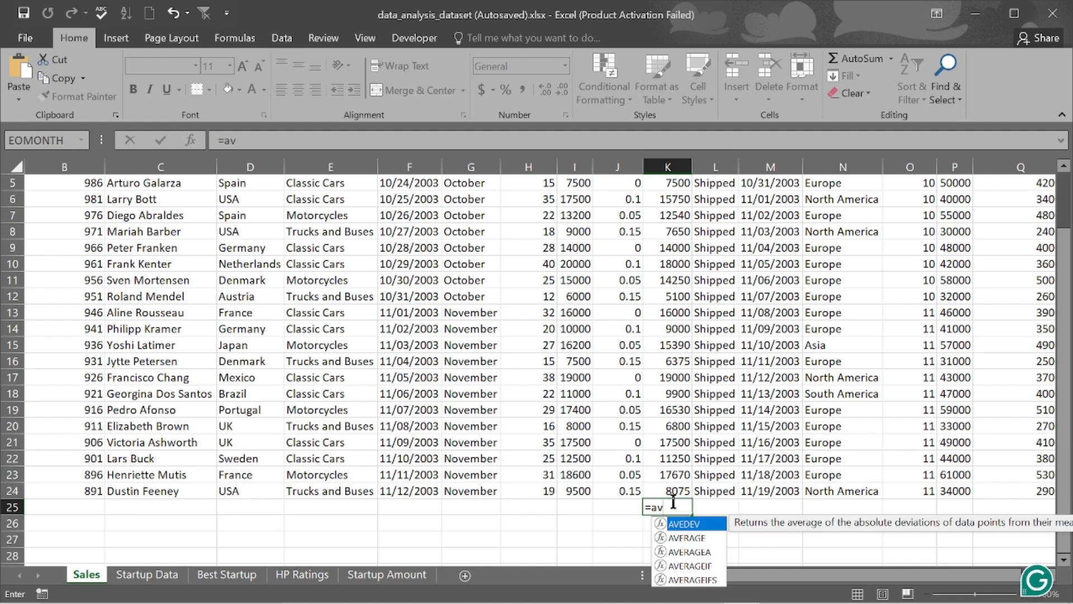
type("er")
key("Tab")
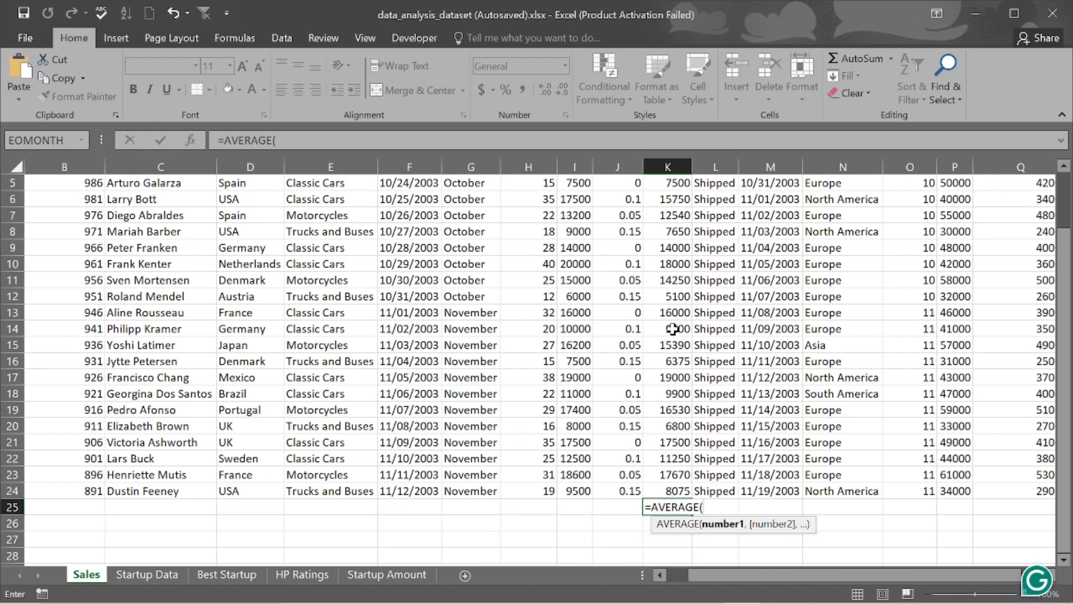
type("k2:k")
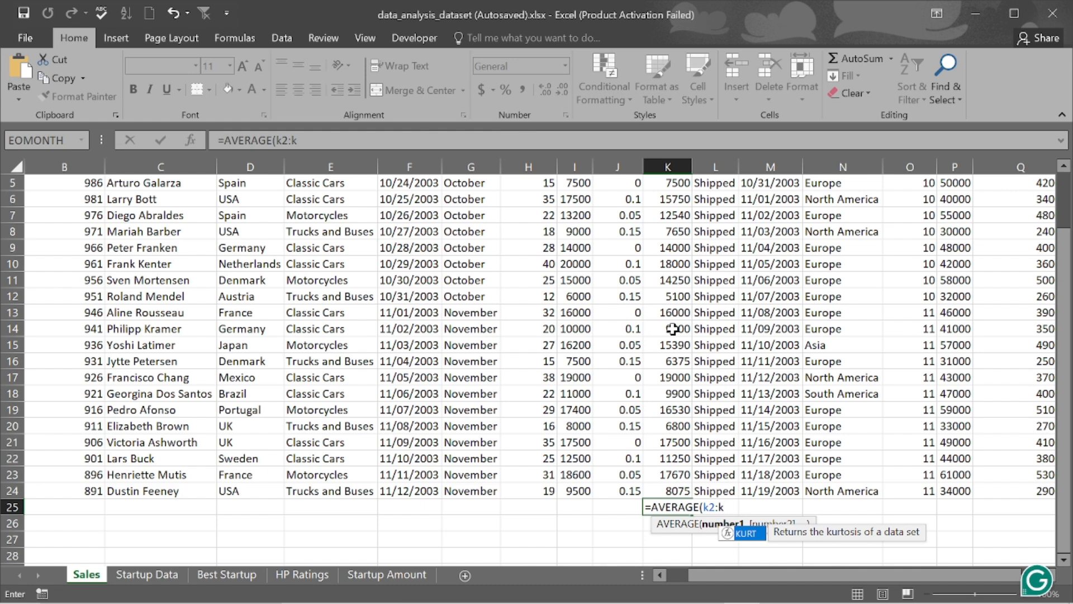
type("2")
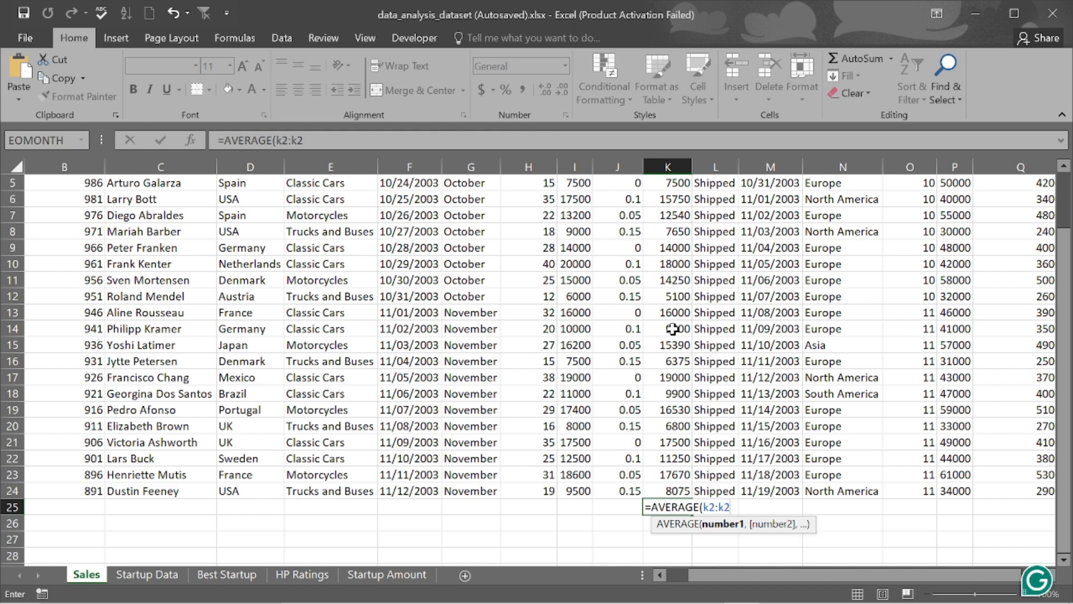
type("4")
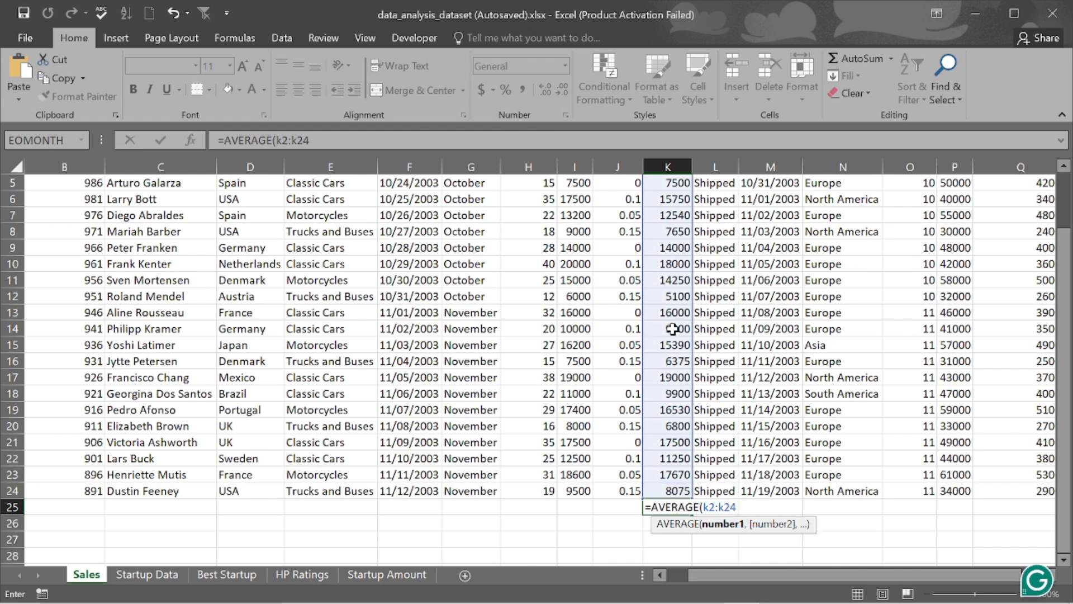
type(")")
key("Return")
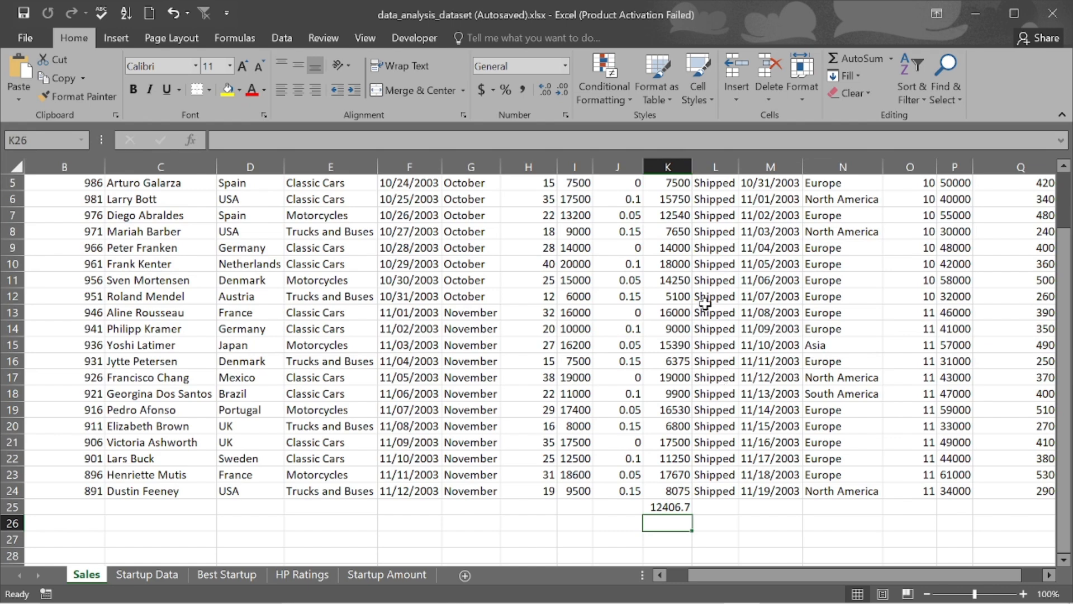
Turn on filtering for the Sales table and filter the Month column to show only the November records.
scroll(662, 271, "up", 2)
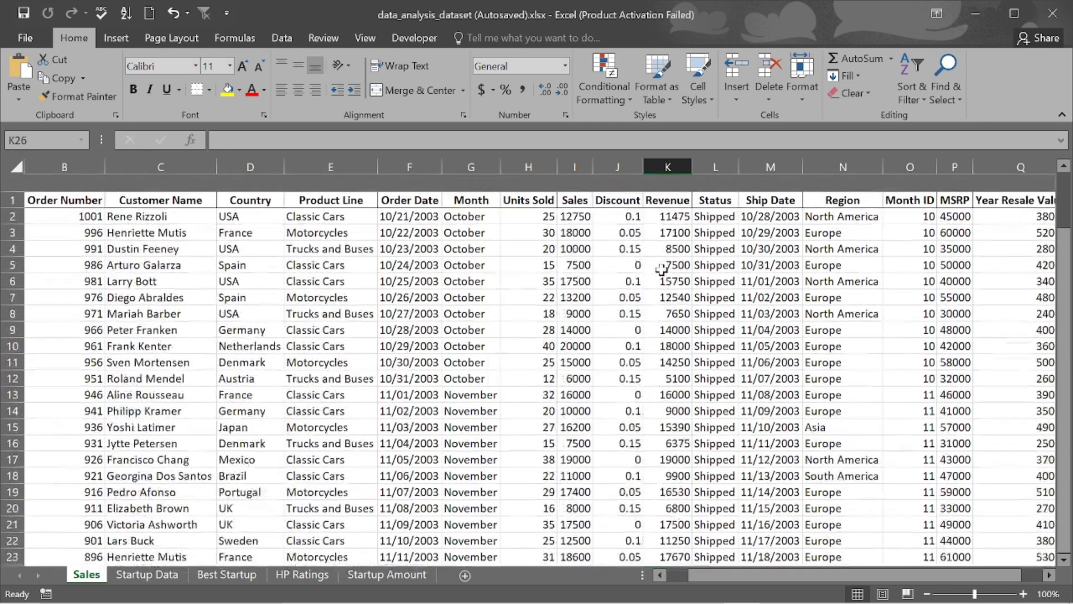
scroll(662, 271, "down", 2)
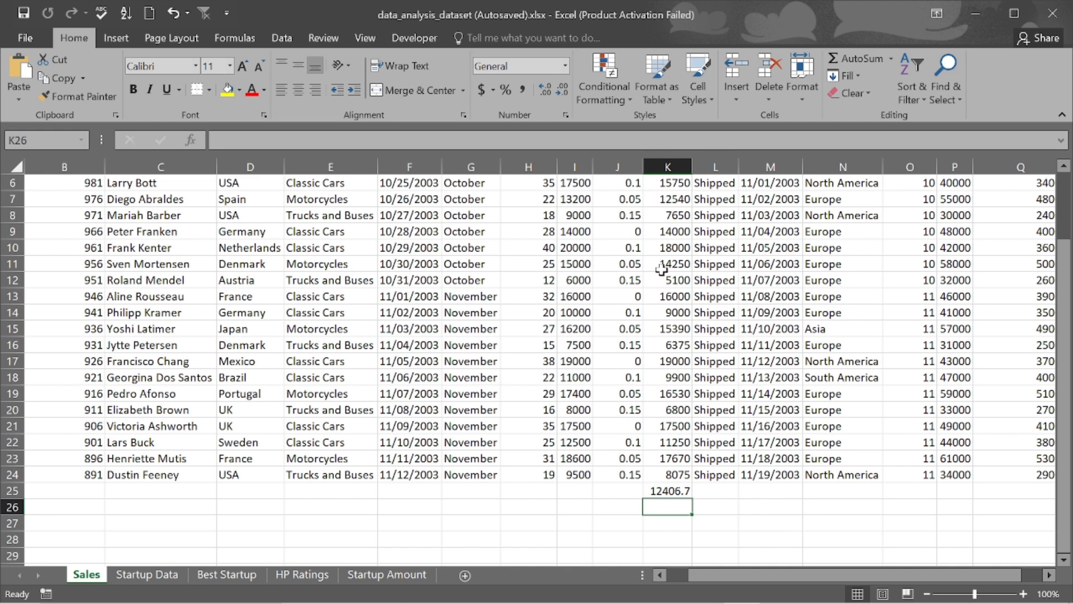
scroll(662, 271, "up", 2)
left_click(479, 224)
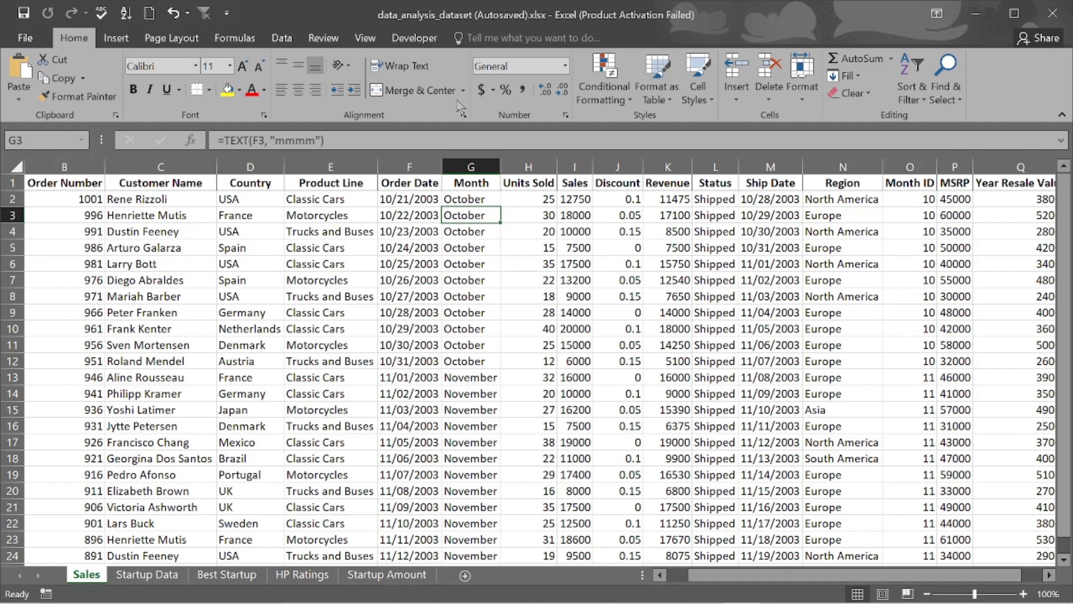
left_click(283, 39)
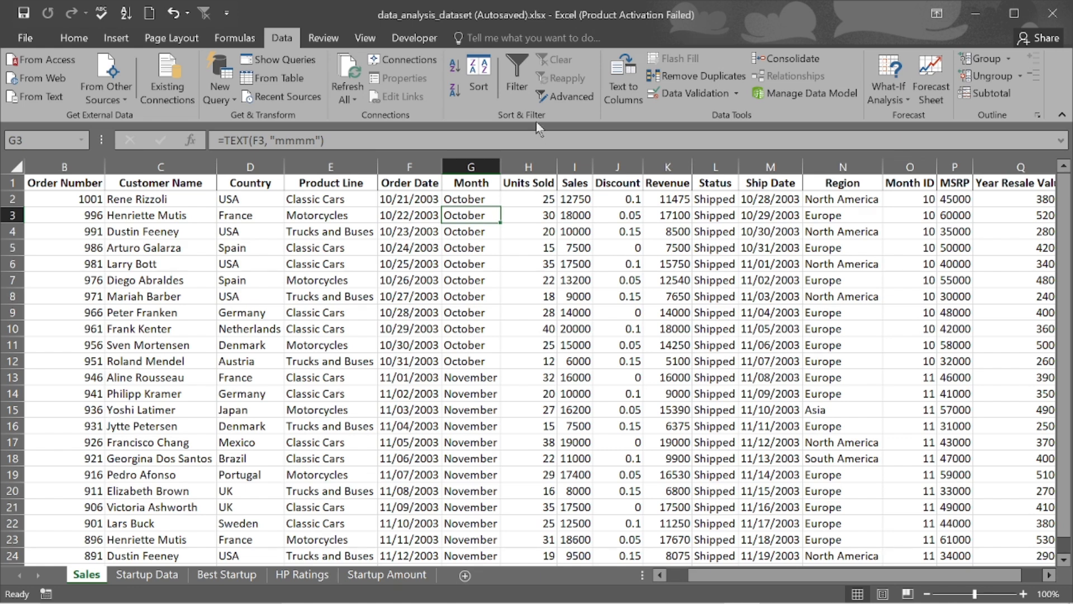
left_click(525, 78)
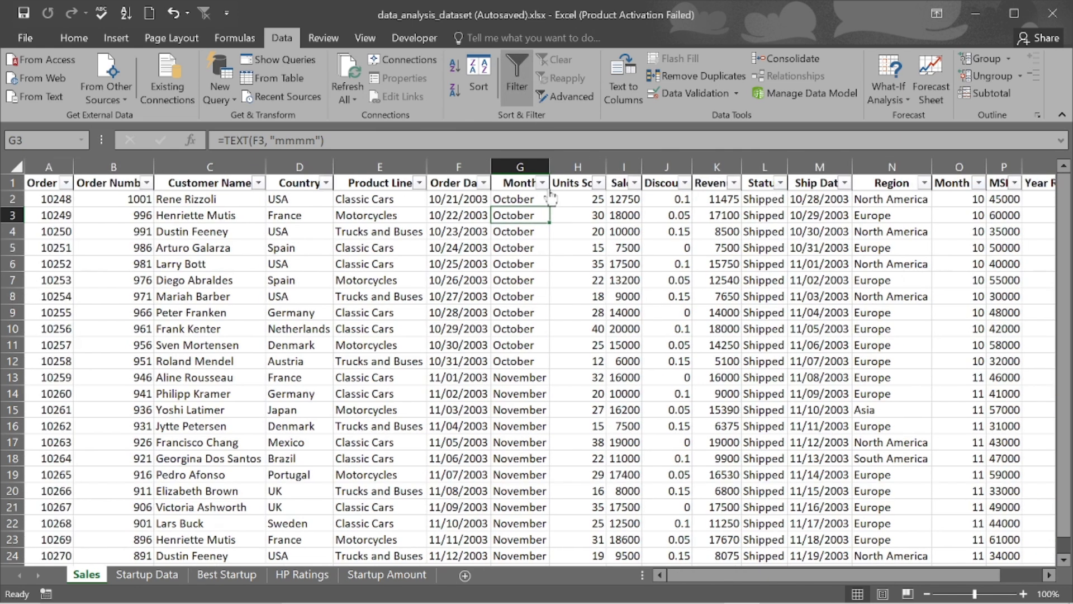
left_click(542, 184)
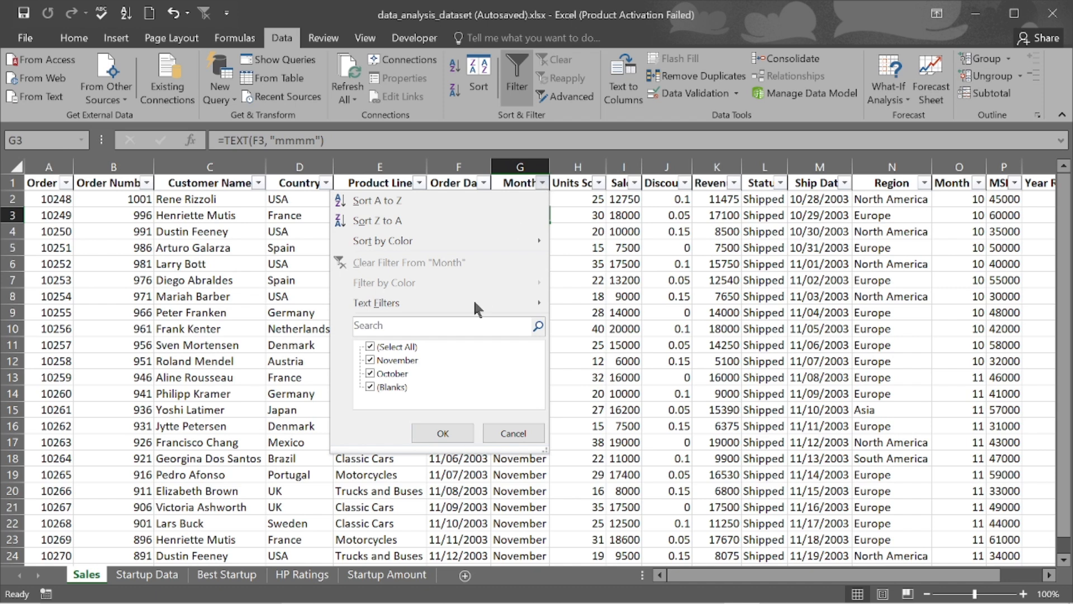
left_click(371, 347)
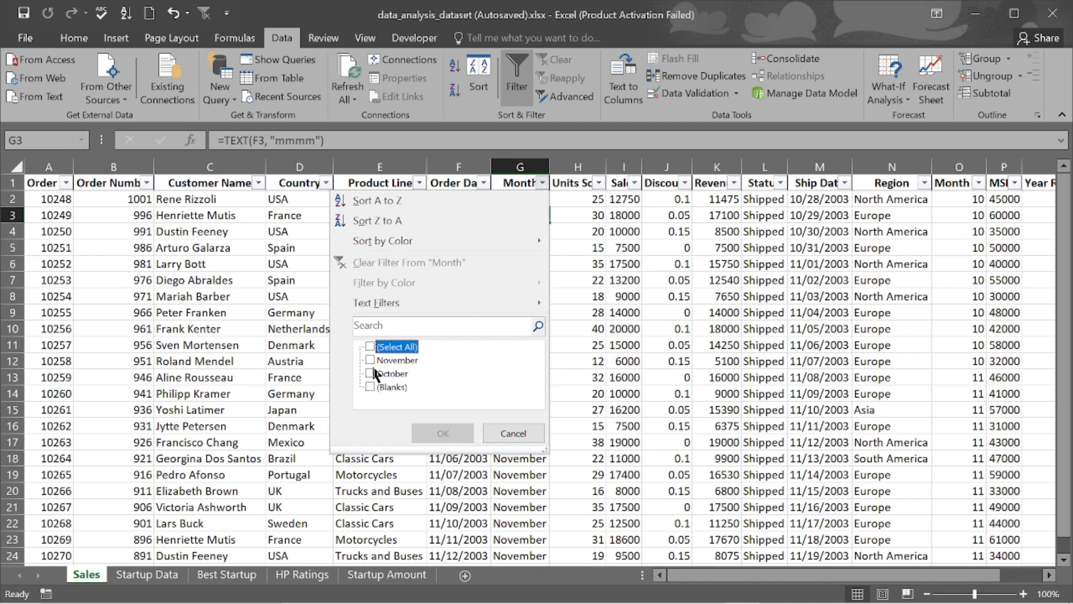
left_click(372, 362)
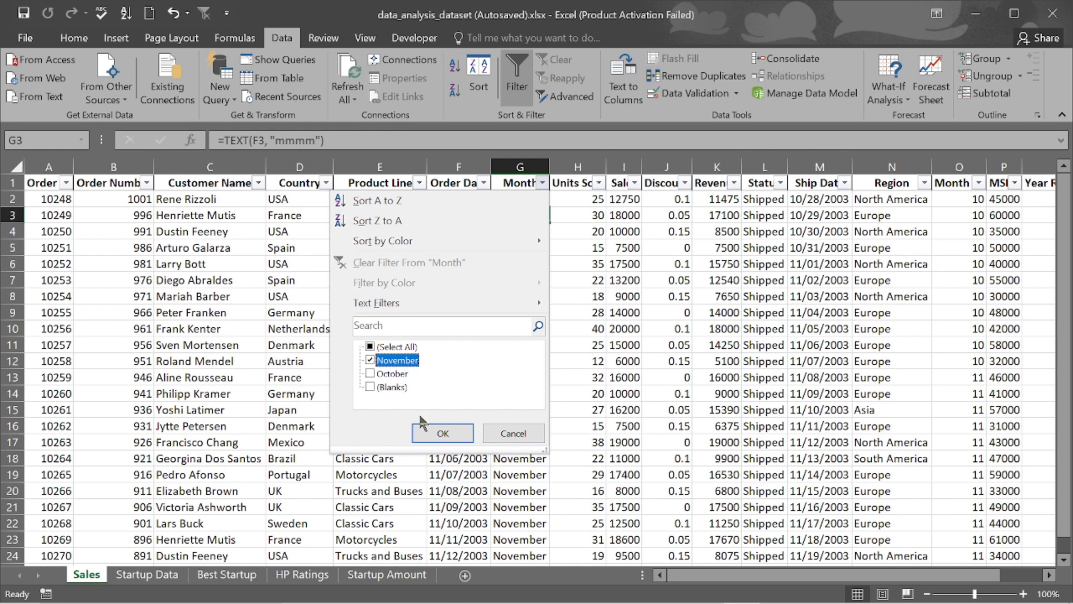
left_click(437, 433)
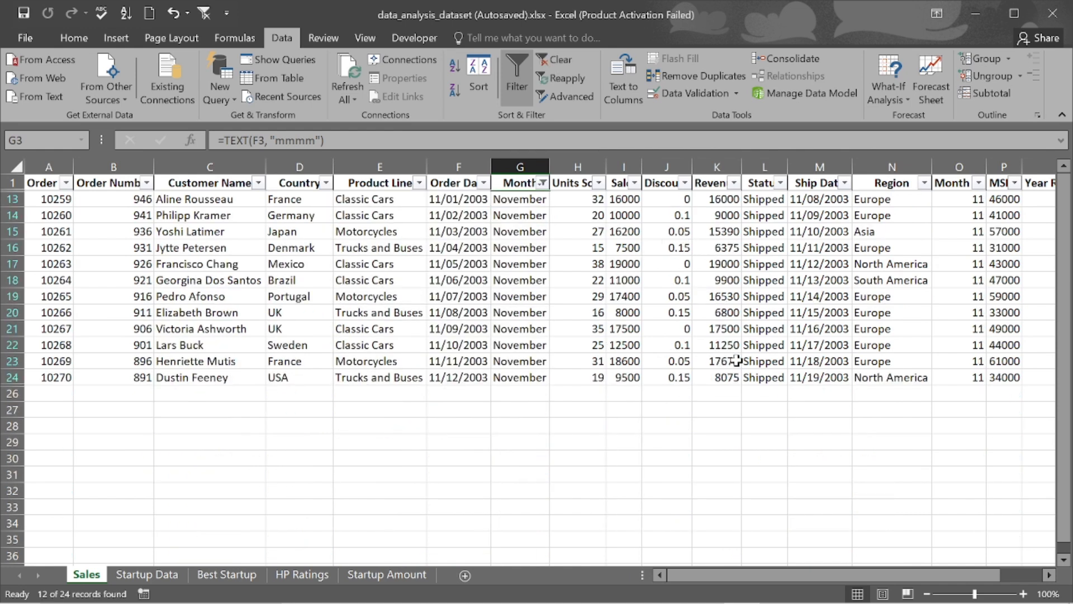
Calculate the average of the filtered November revenue in cell K26 with AVERAGE over K13 to K24.
left_click(725, 393)
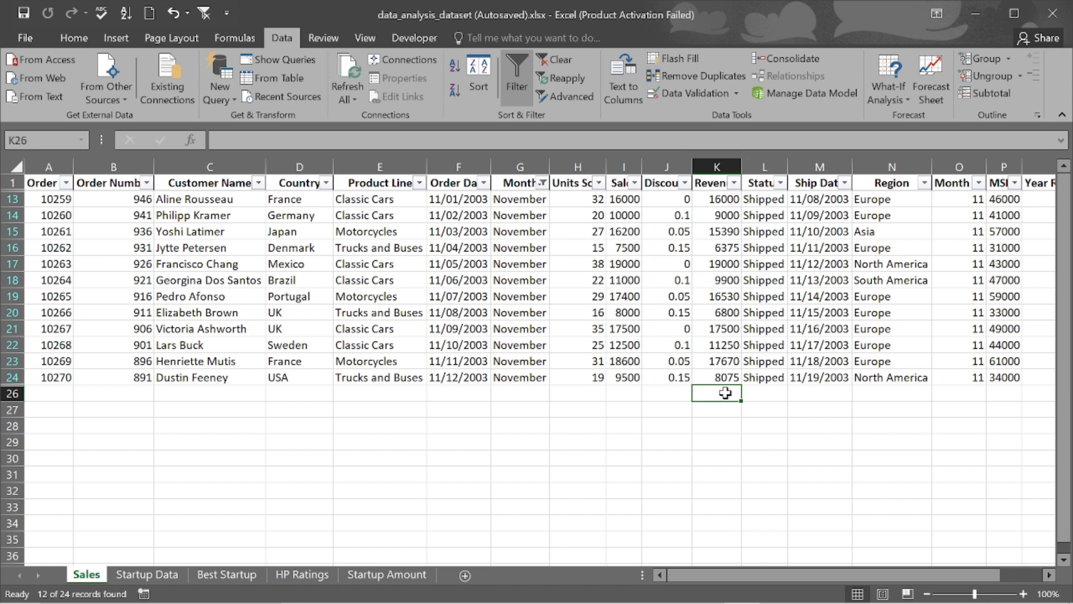
type("=")
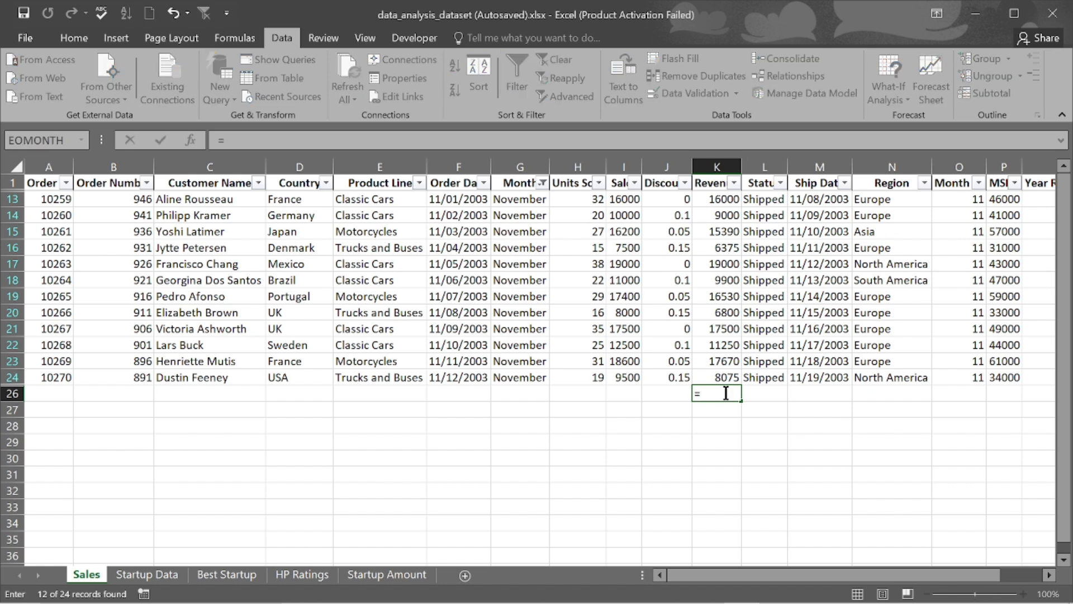
type("ave")
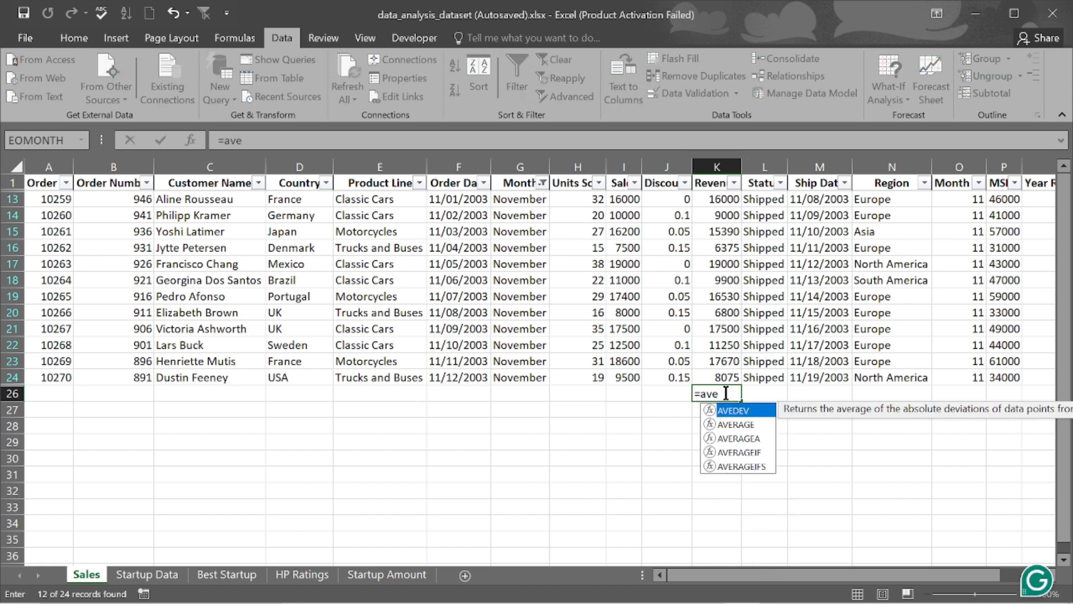
type("r")
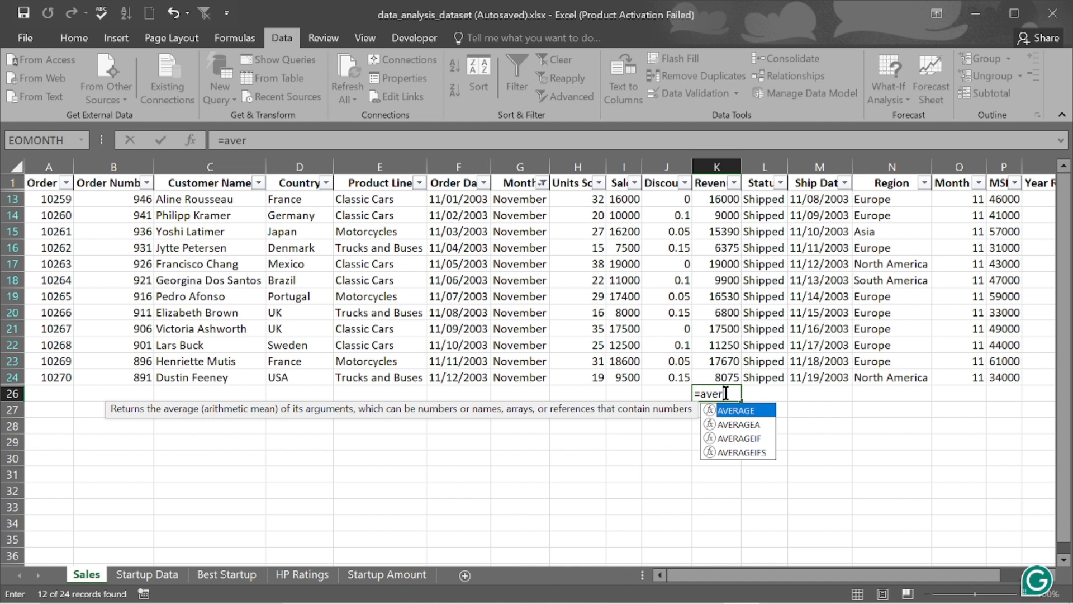
key("Tab")
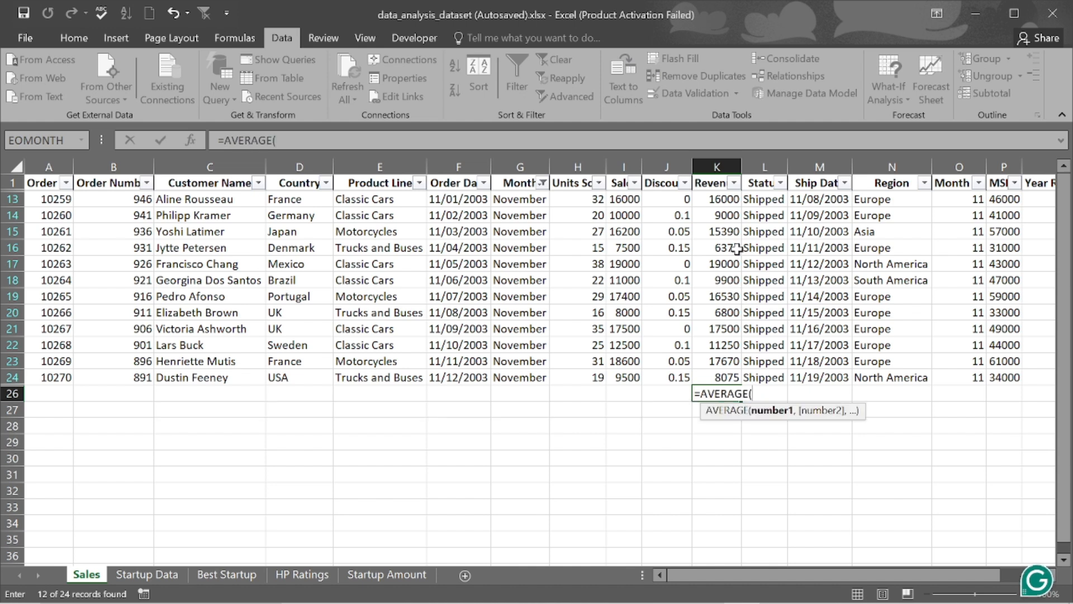
left_click_drag(726, 200, 728, 376)
key("Return")
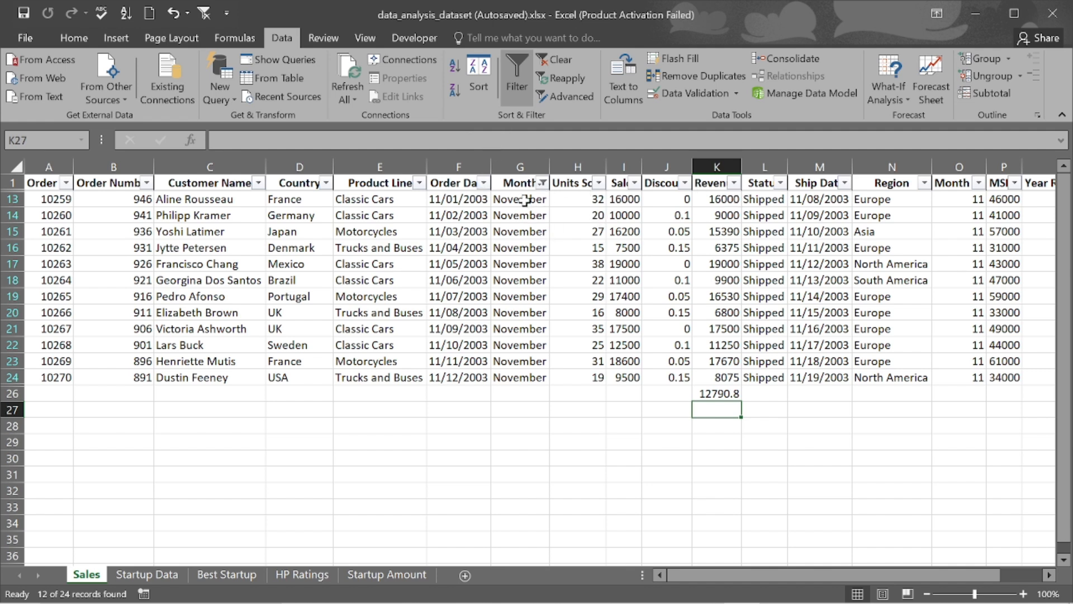
Clear the filter from the Month column and compare the two averages beneath the Revenue values.
left_click(542, 183)
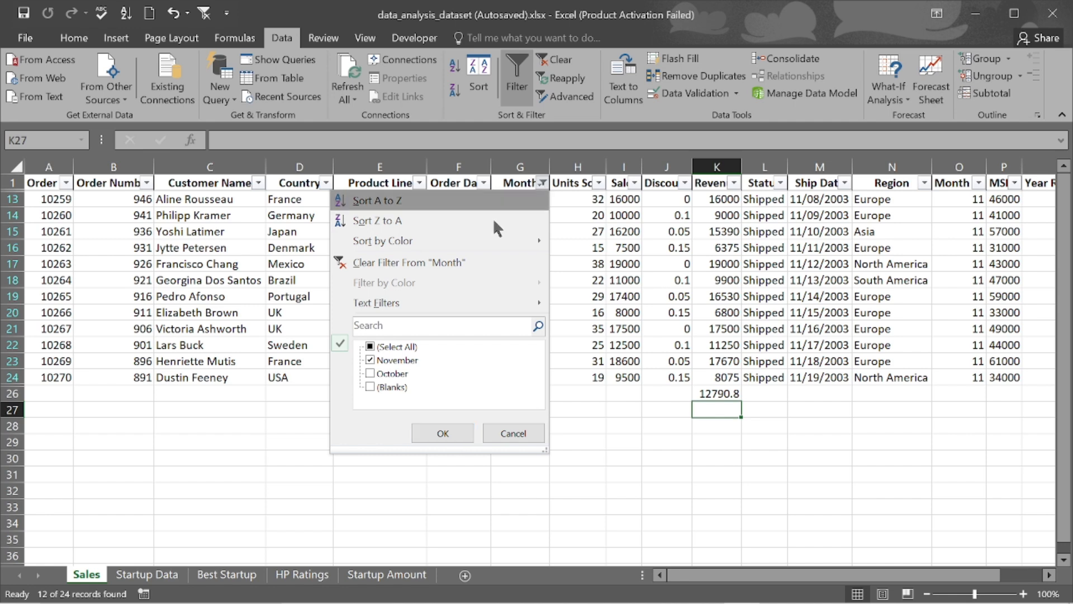
left_click(432, 263)
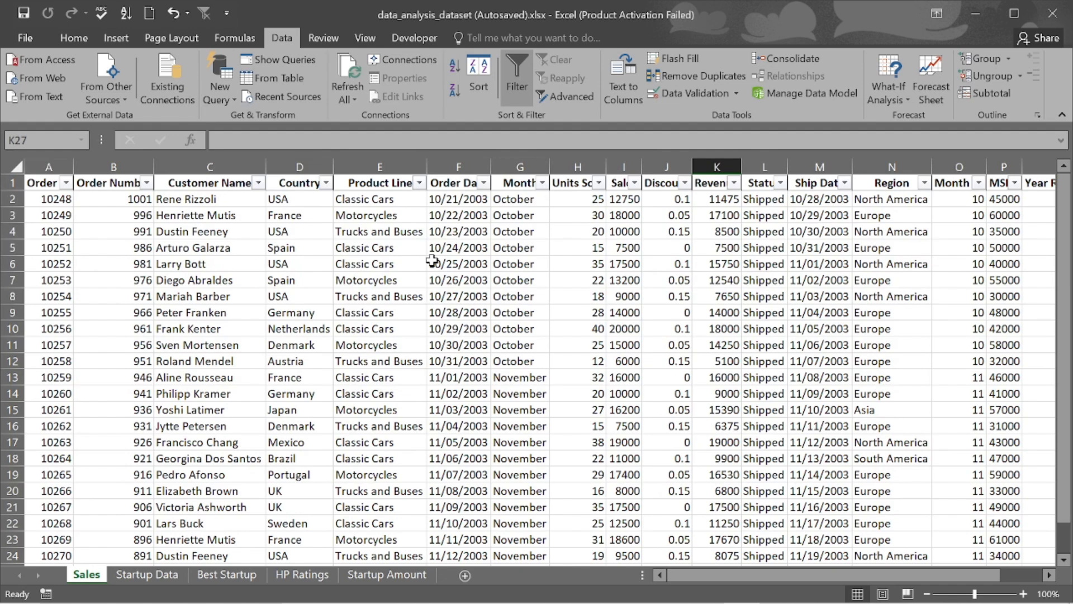
scroll(432, 261, "down", 5)
scroll(432, 260, "up", 1)
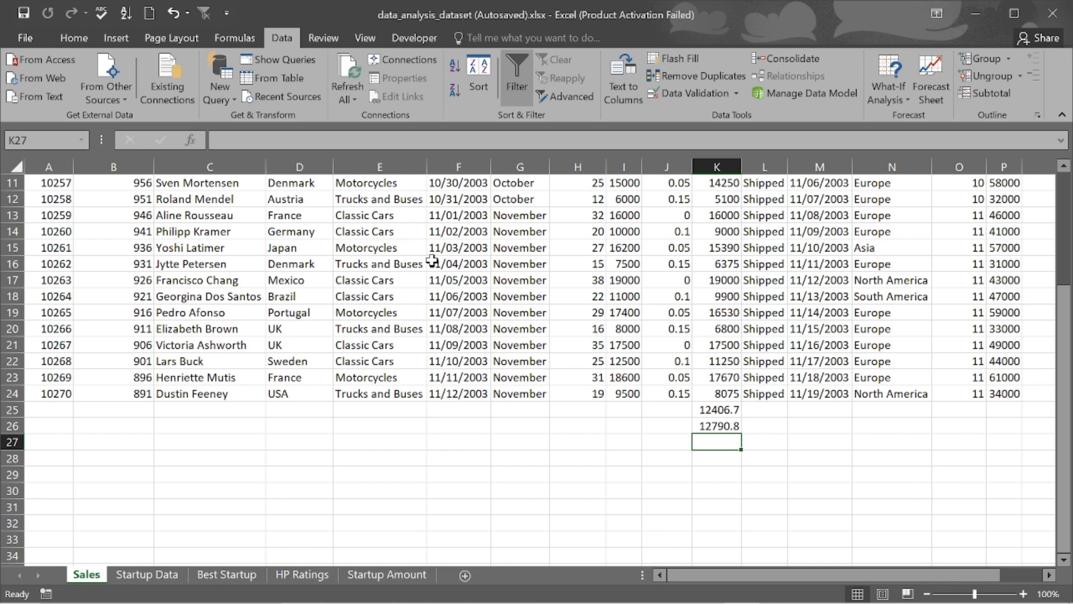
scroll(432, 260, "down", 1)
Undo the November average in K26, the table filtering and the overall revenue average in K25.
key("ctrl+z")
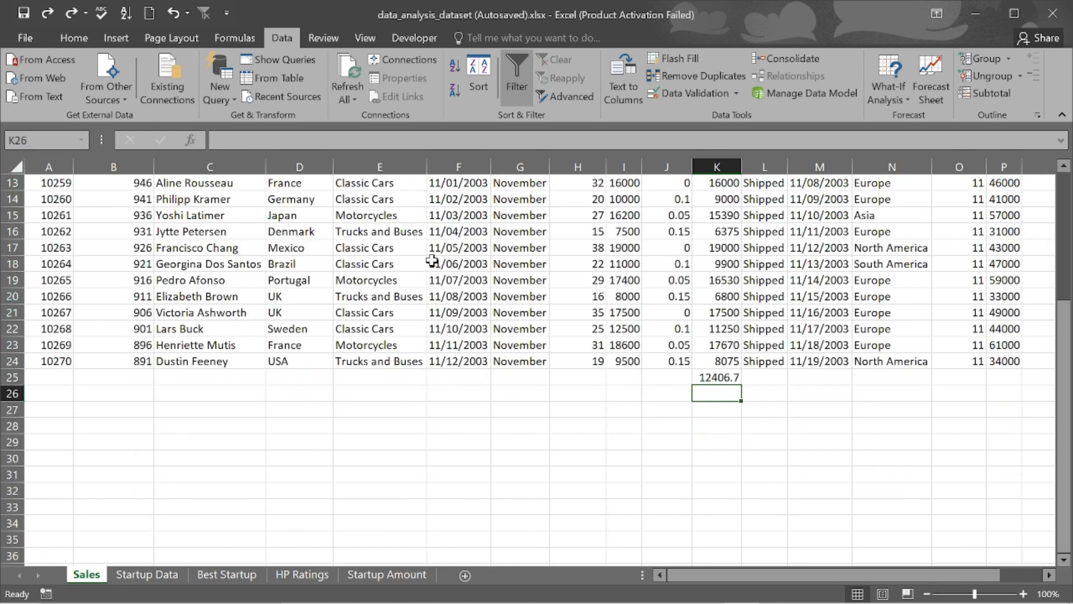
key("ctrl+z")
key("ctrl+z")
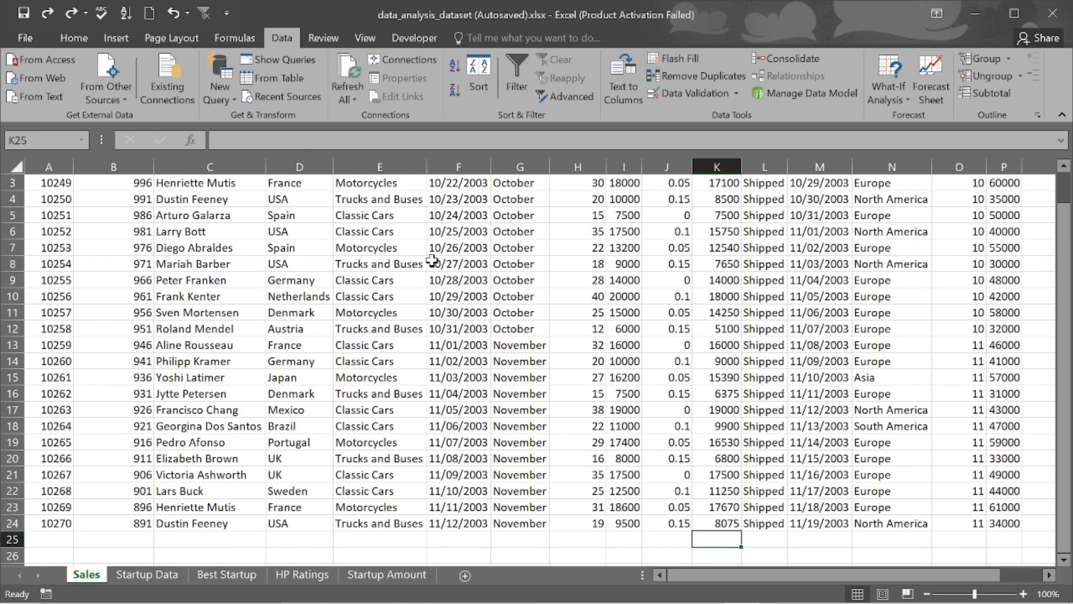
scroll(618, 284, "up", 1)
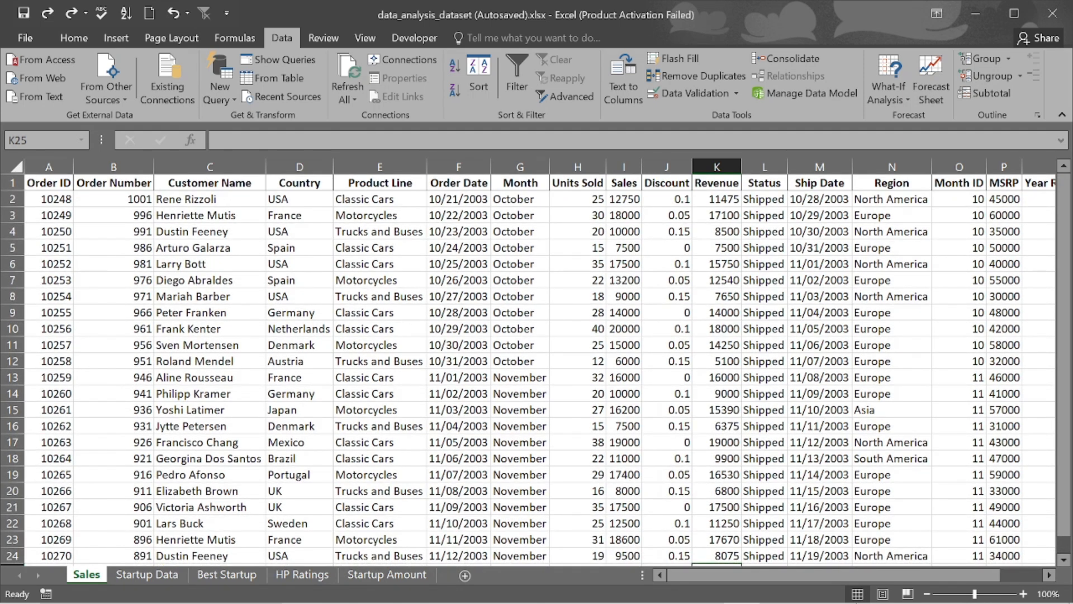
Switch to the PowerPoint training presentation to read the slide introducing Excel functions.
left_click(708, 591)
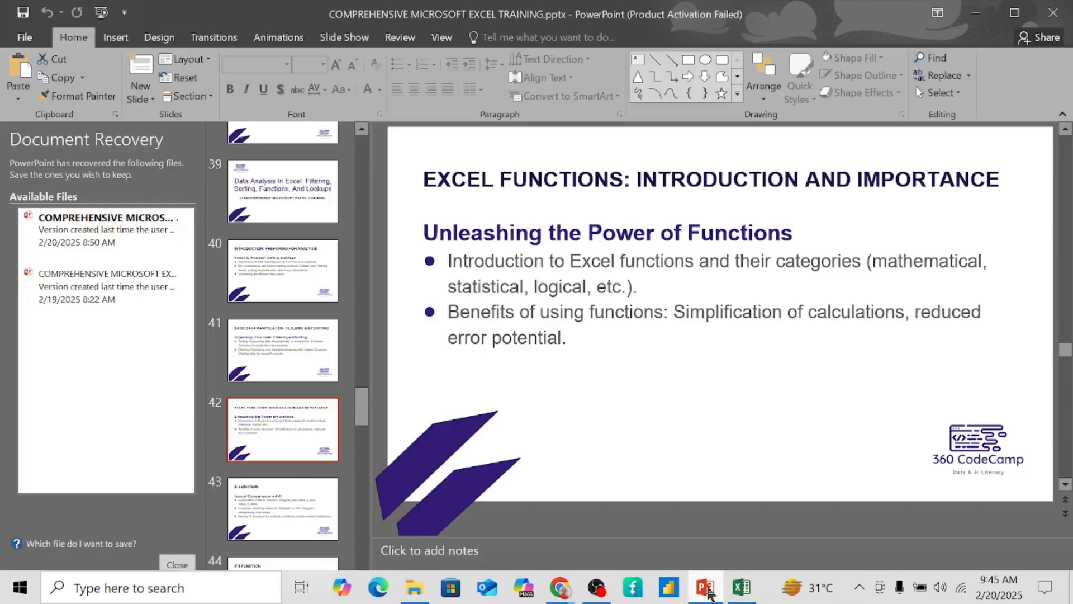
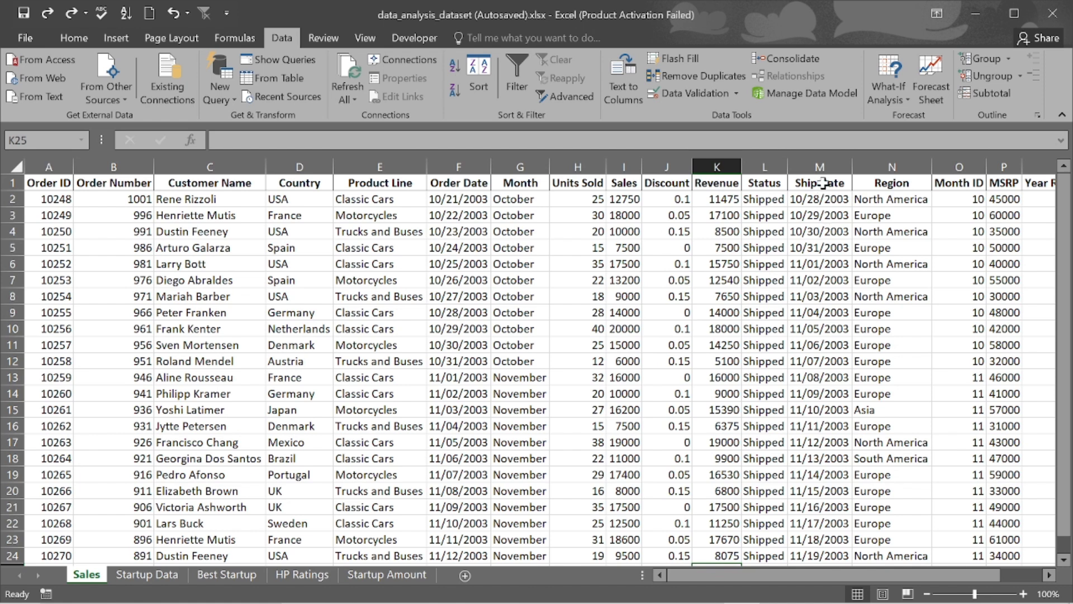
Insert a new column before Ship Date on the Sales sheet and enter Shipped as its header in M1.
left_click(821, 165)
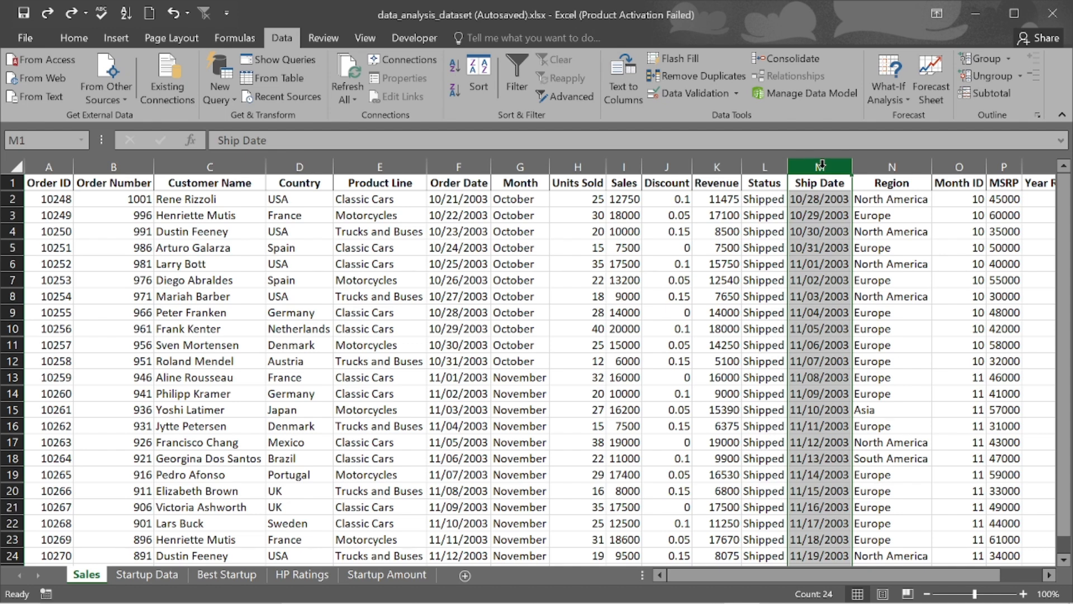
right_click(820, 168)
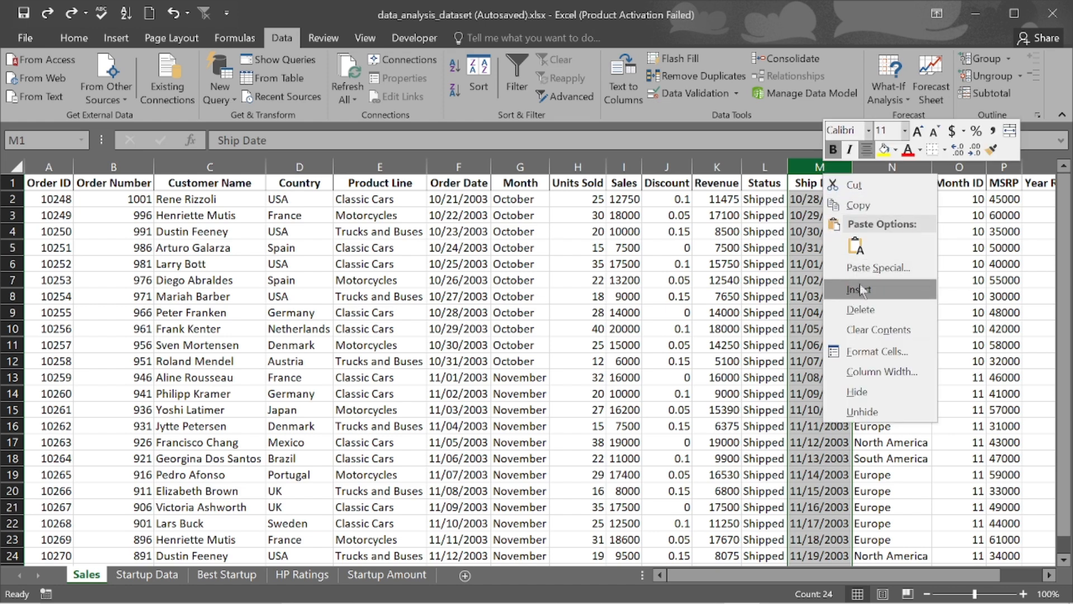
left_click(866, 303)
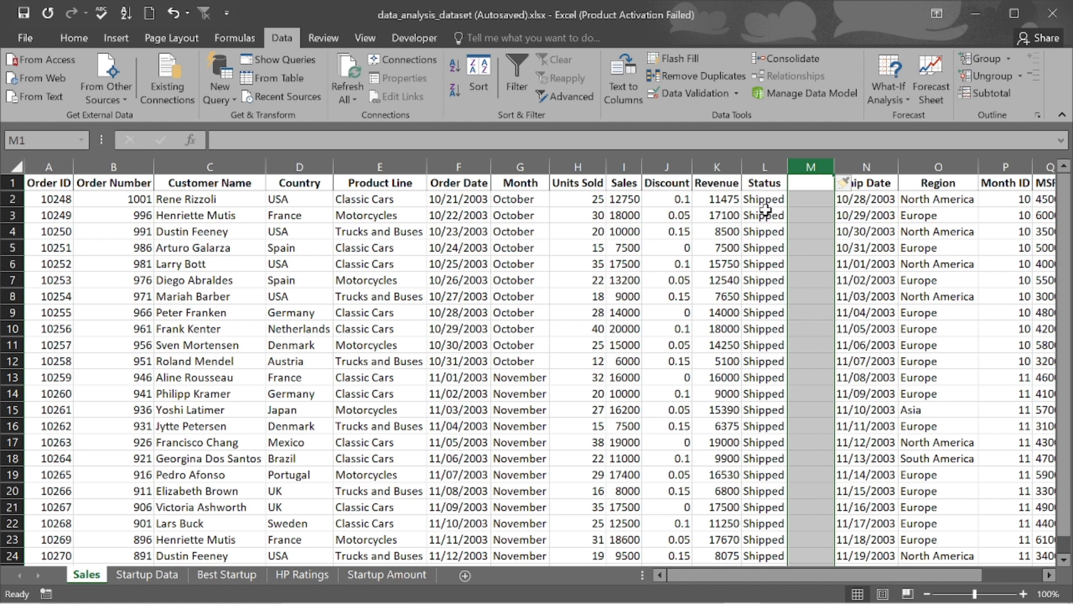
left_click(805, 183)
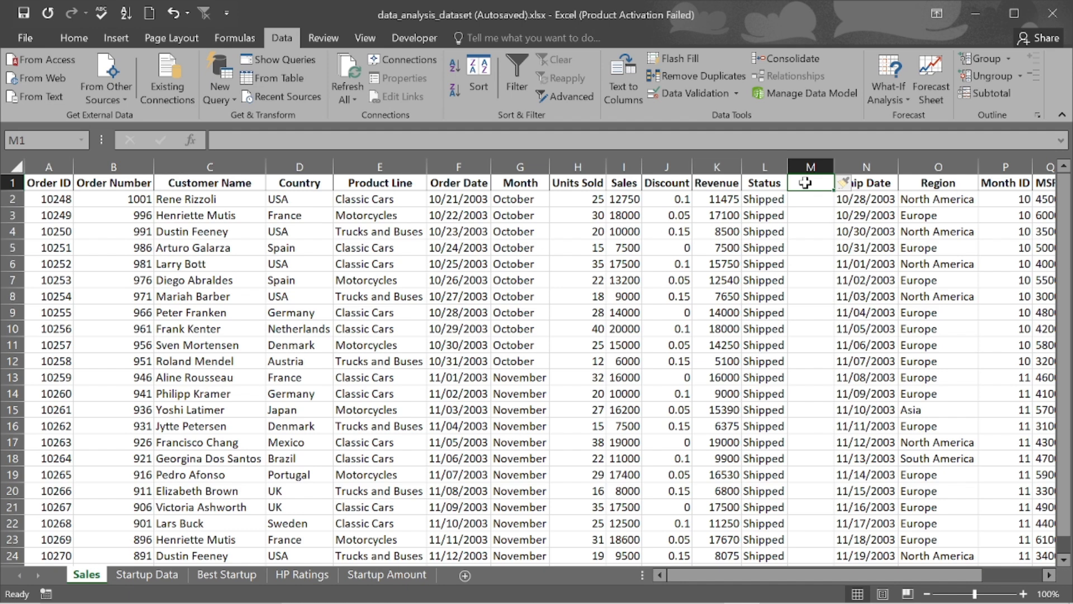
type("Shipp")
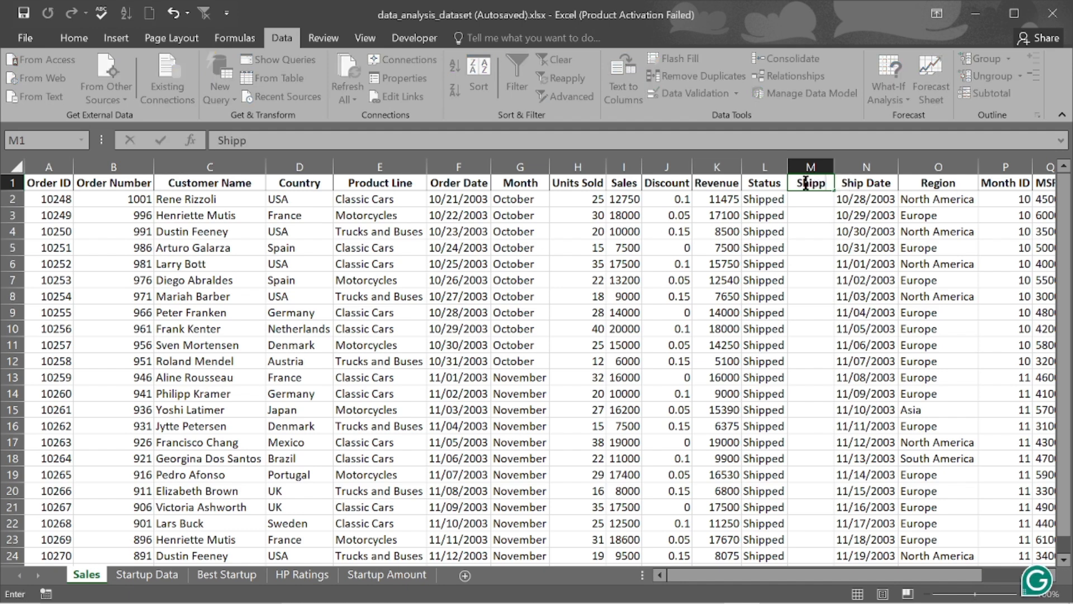
type("ed")
key("Return")
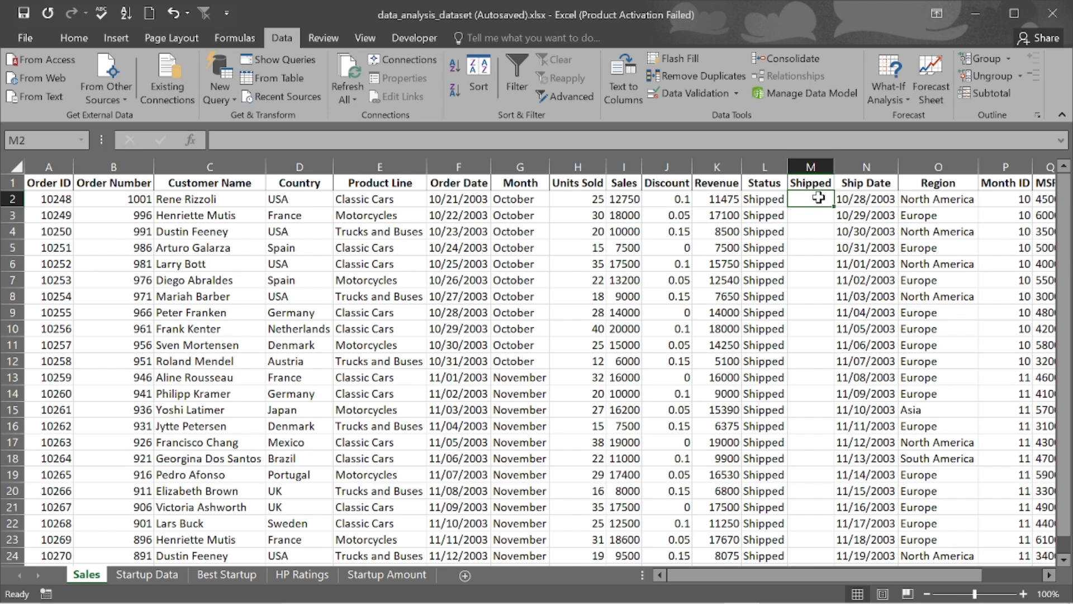
Start an IF formula in M2 whose logical test compares the Status in L2 with the text "Shppied".
type("=if")
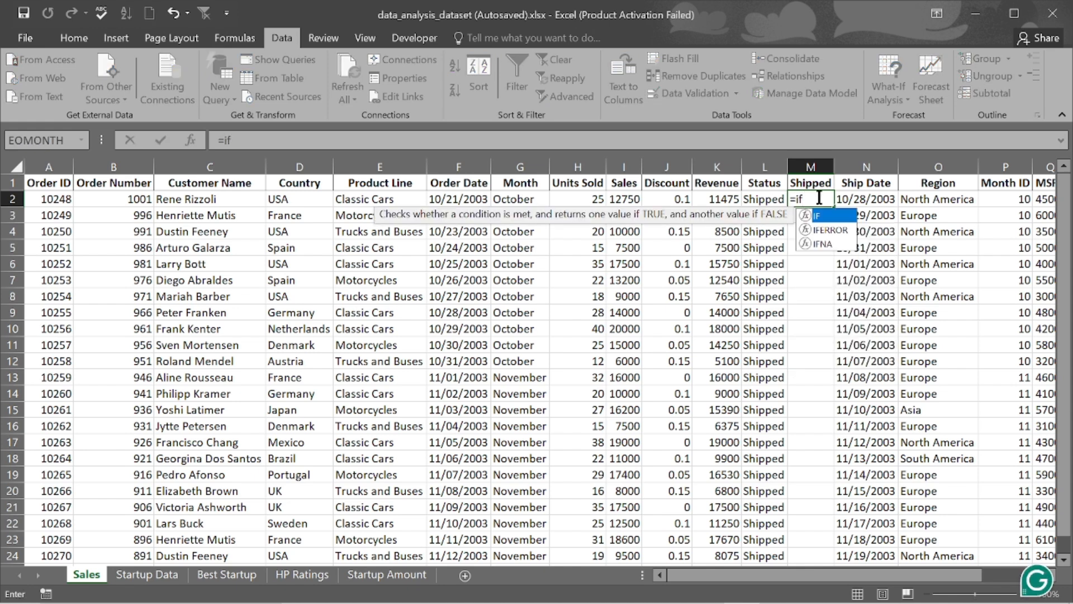
key("Tab")
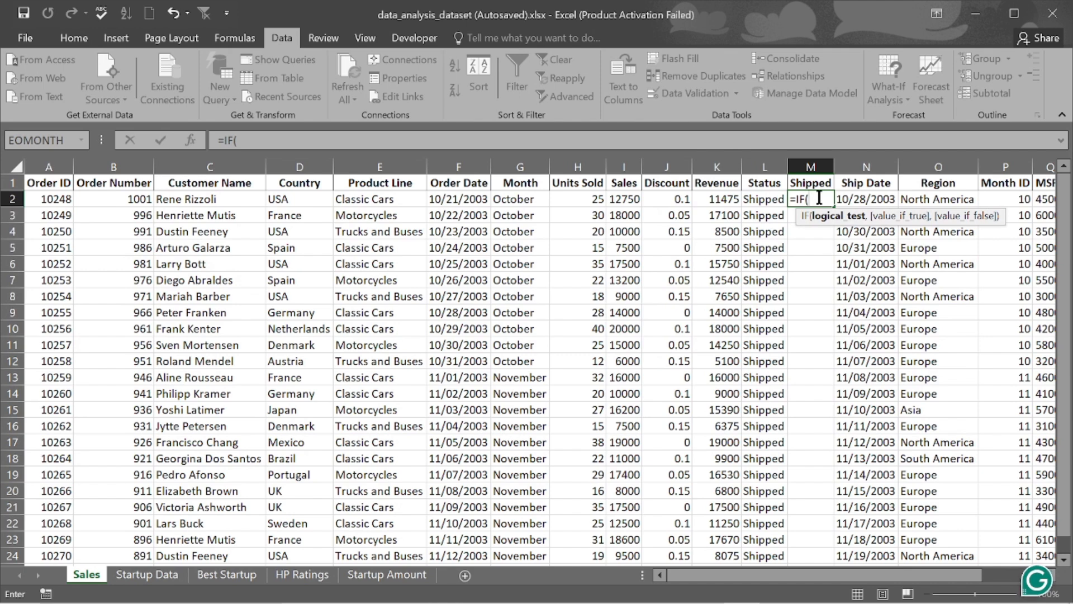
left_click(767, 199)
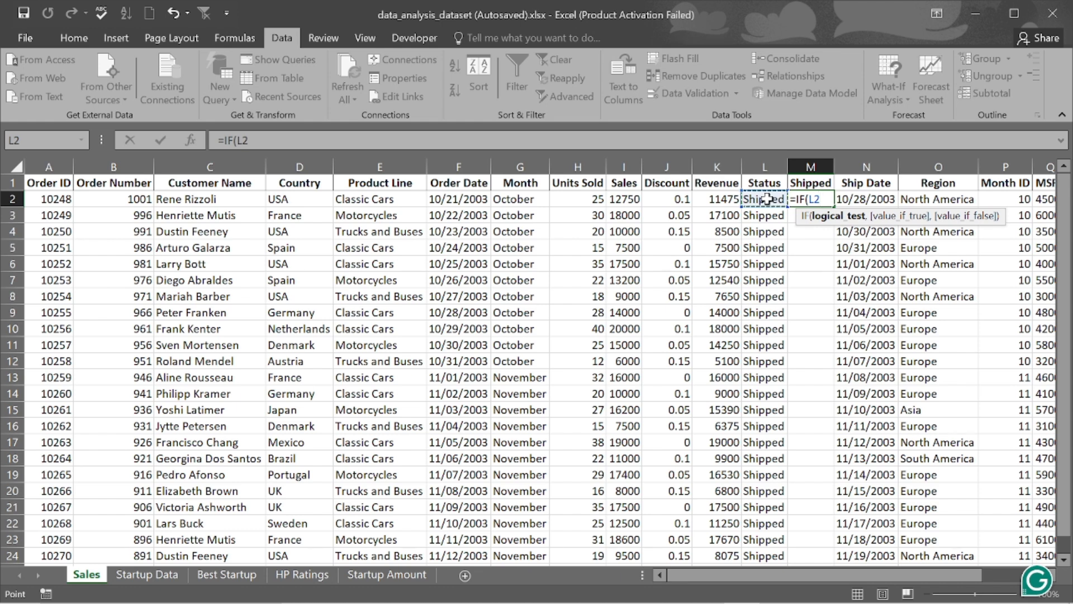
type(",")
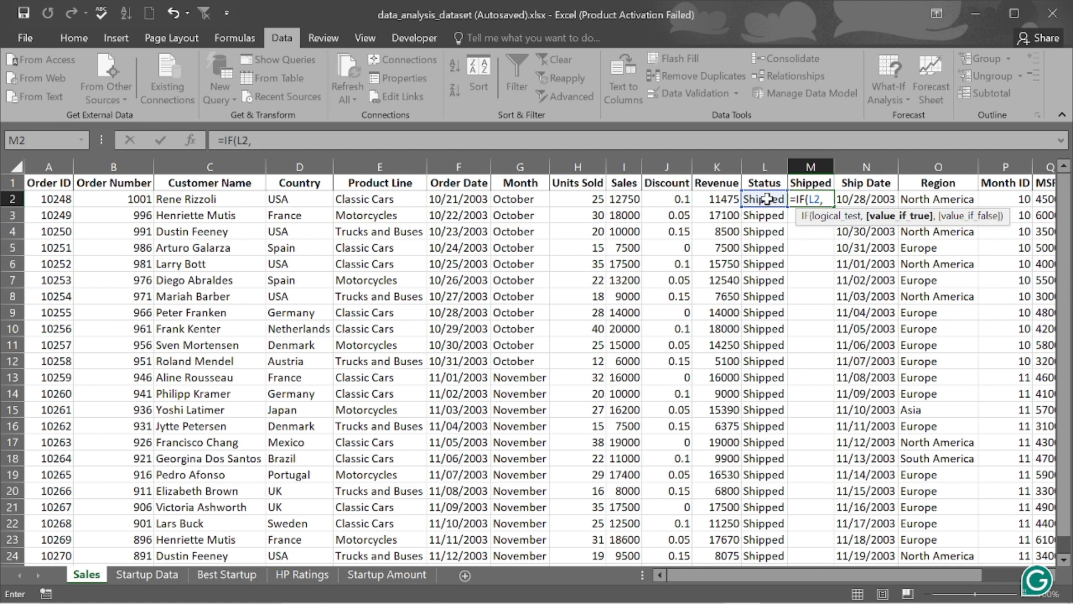
key("BackSpace")
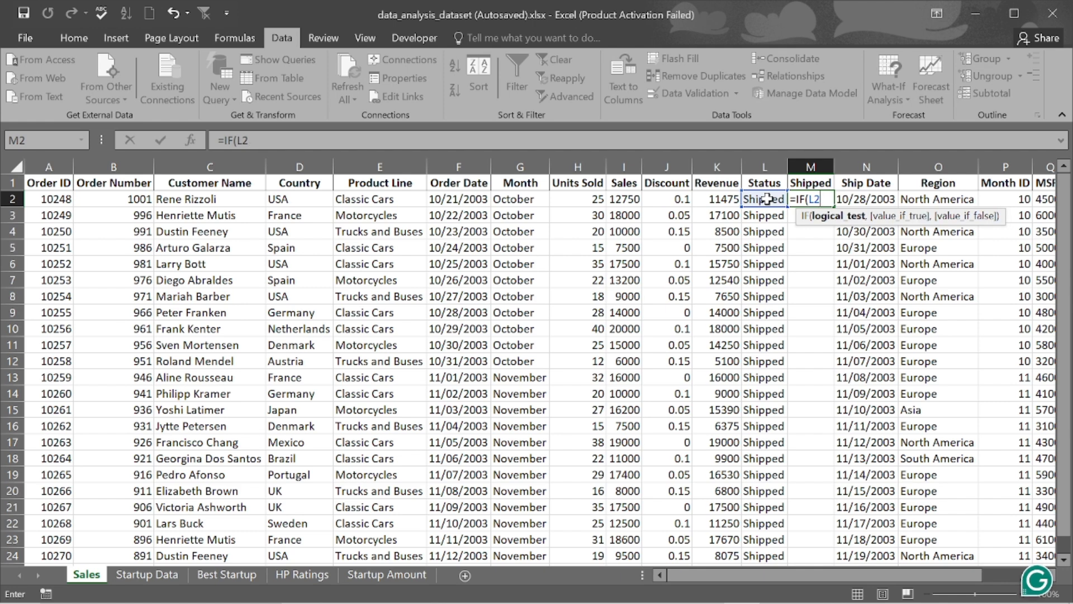
type("=")
type("S")
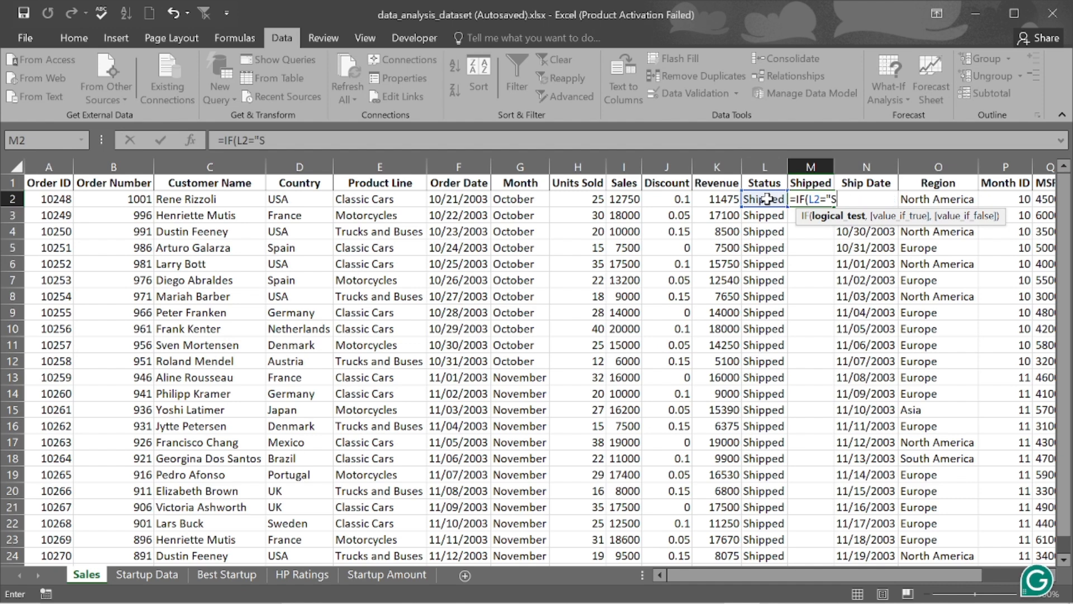
type("hppied")
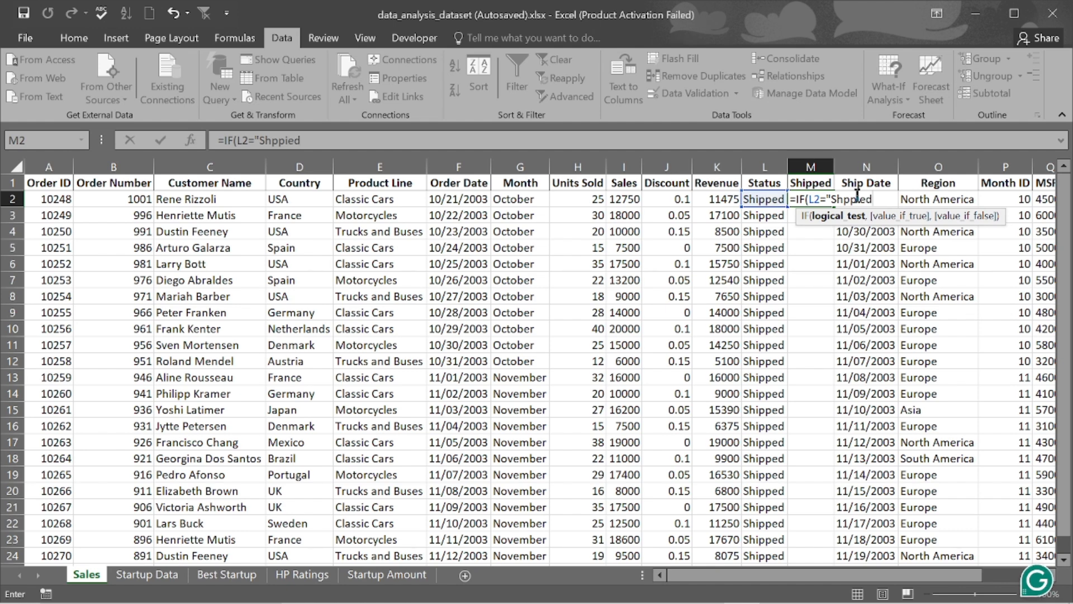
type("\"")
type(",")
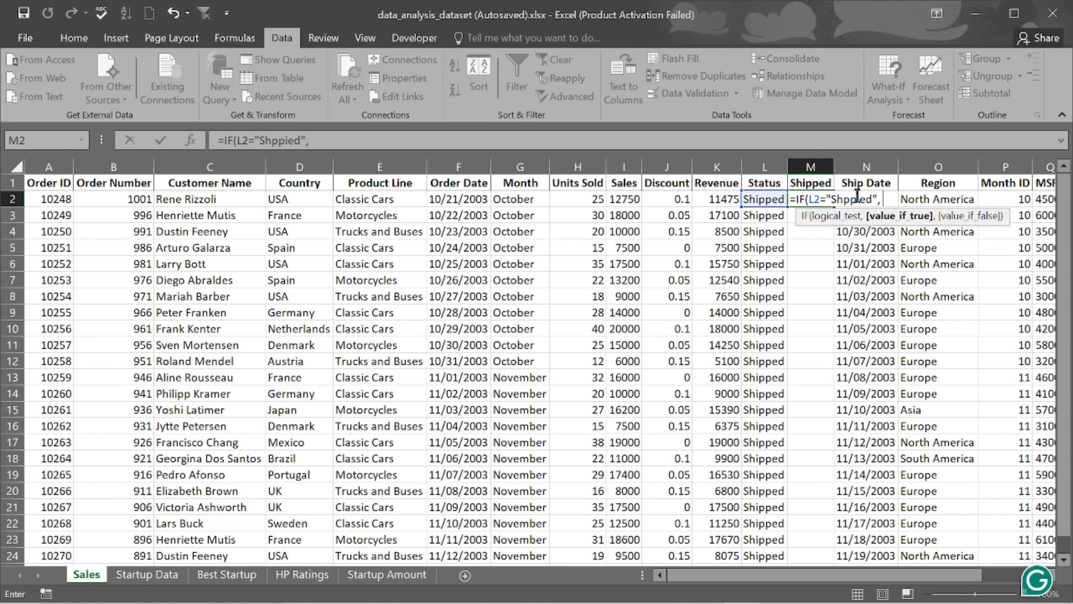
Add "Yes" as the value-if-true argument of the IF formula in M2.
type(" \"YE")
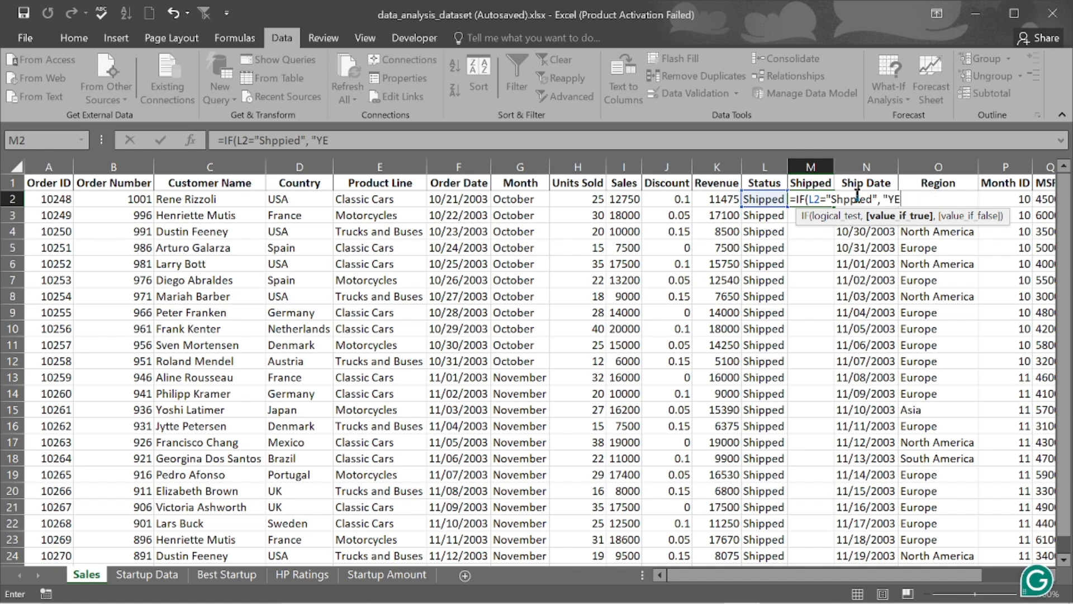
key("BackSpace")
key("BackSpace")
key("BackSpace")
type("Yes\"")
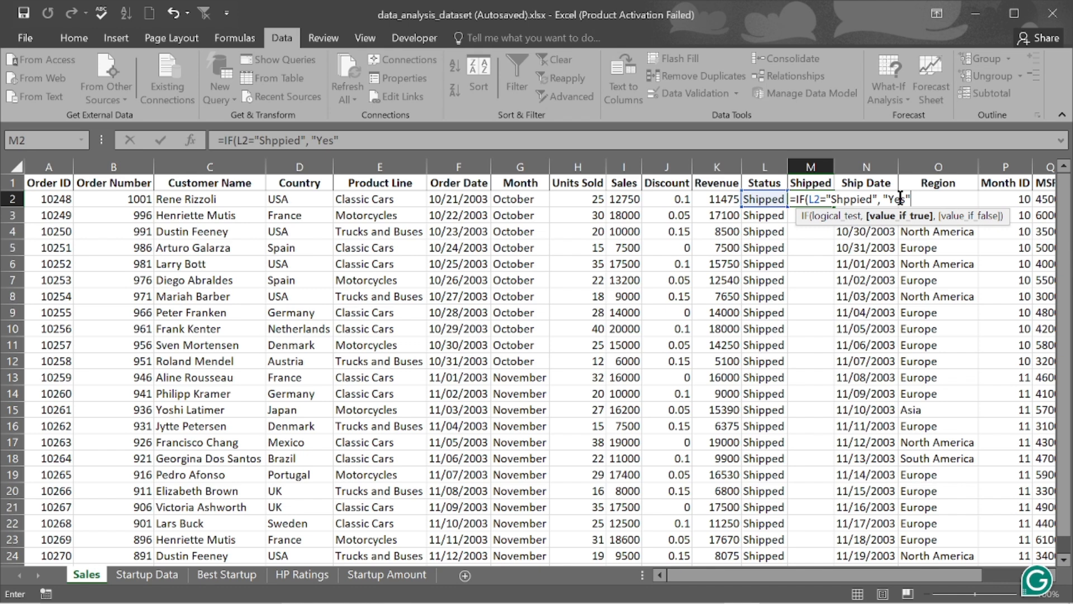
type(",")
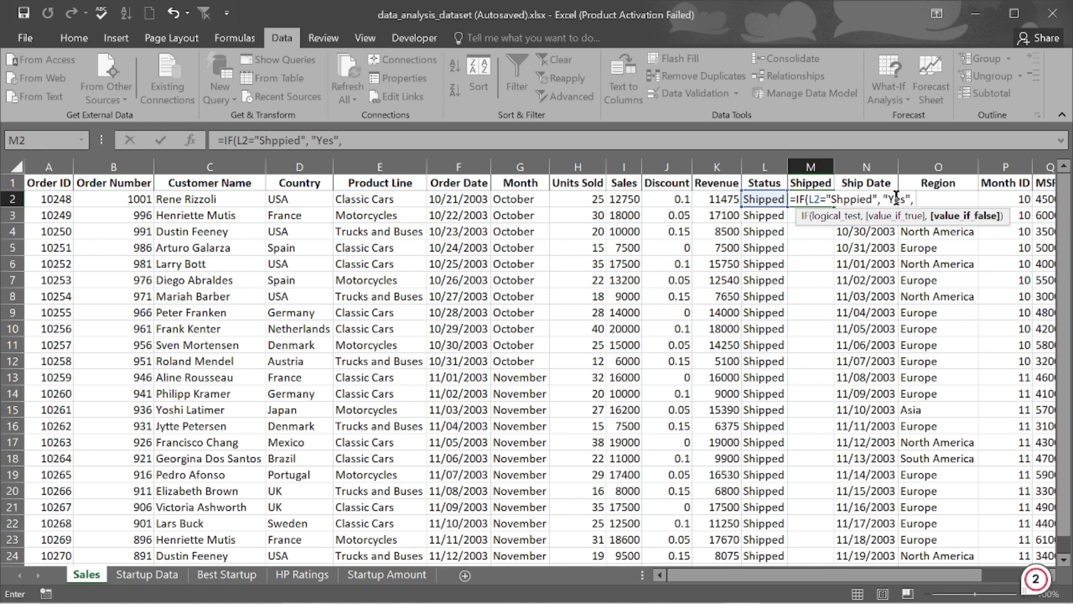
Correct the tested text in M2's formula to "Shipped" and complete it with "No" as the value if false.
left_click(863, 199)
key("BackSpace")
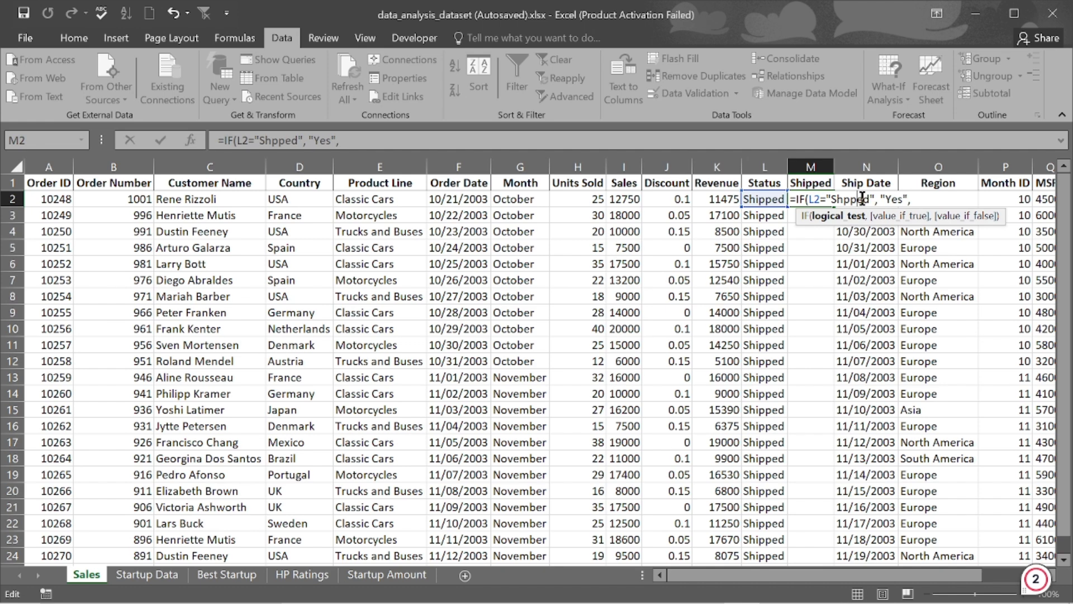
type("i")
mouse_move(846, 199)
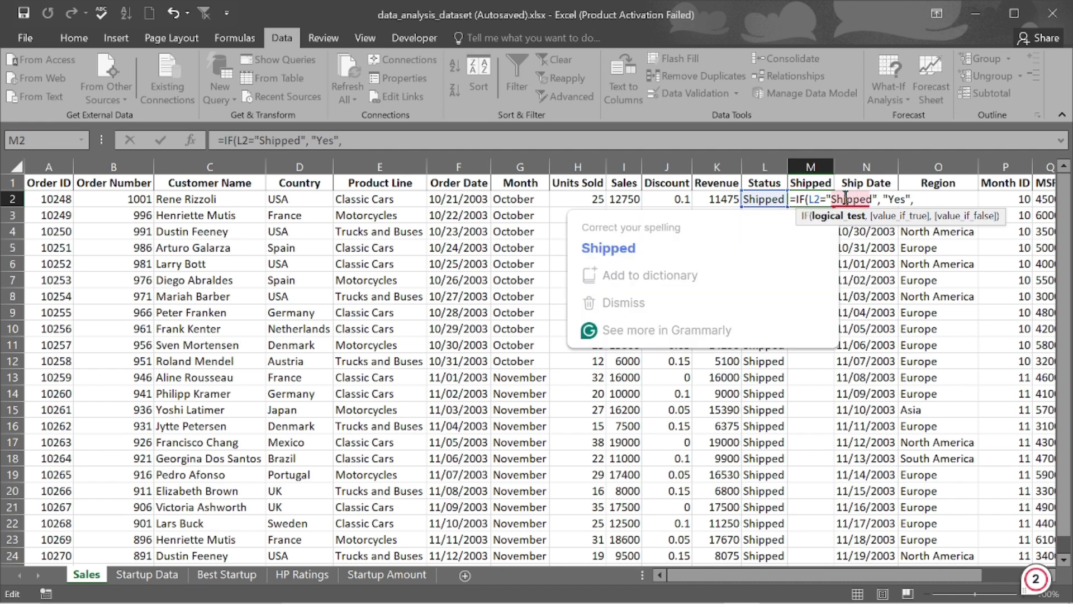
left_click(915, 199)
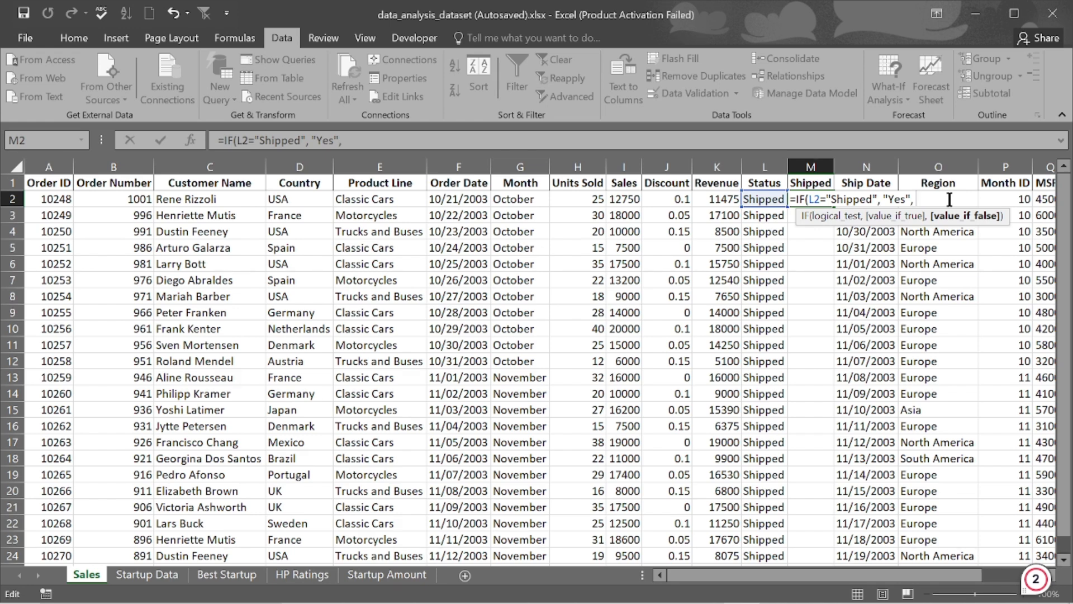
type("\"No\")")
key("Return")
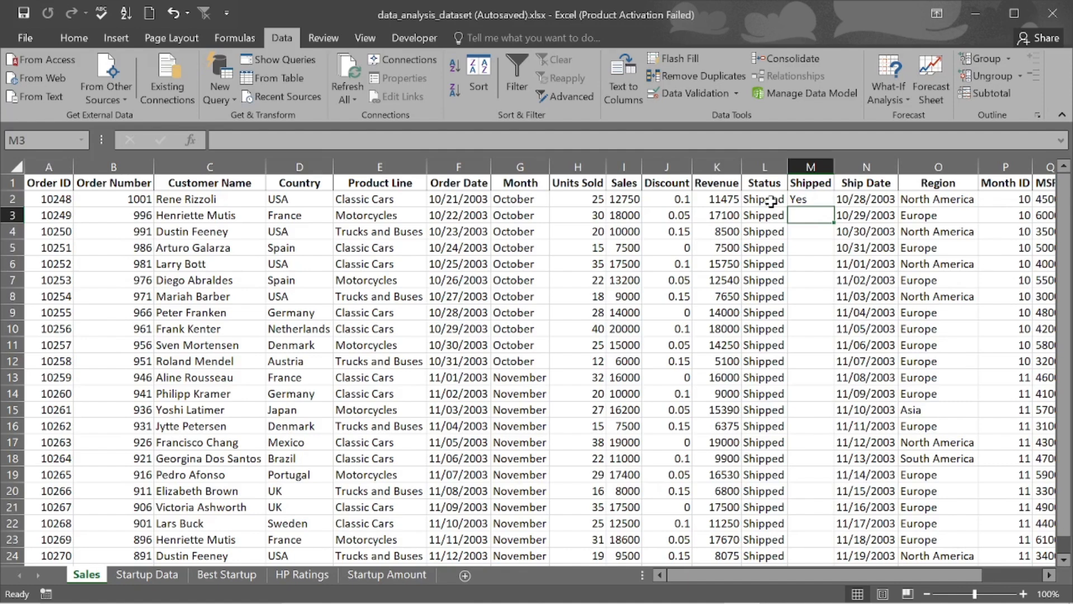
Misspell the tested text in M2's IF formula as "Shpped" and apply the formula.
double_click(828, 200)
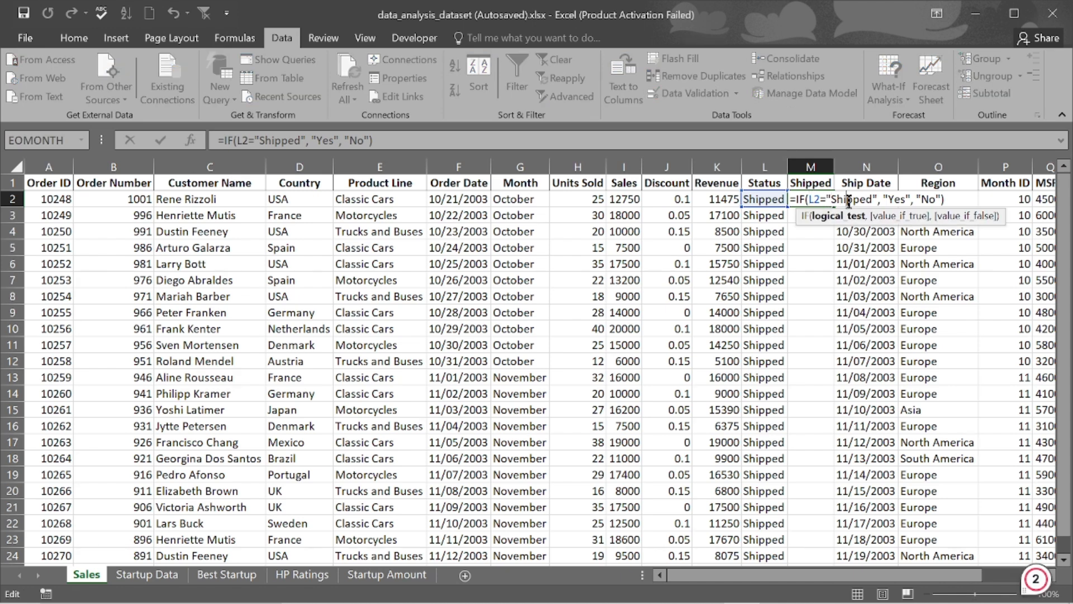
left_click(848, 202)
key("BackSpace")
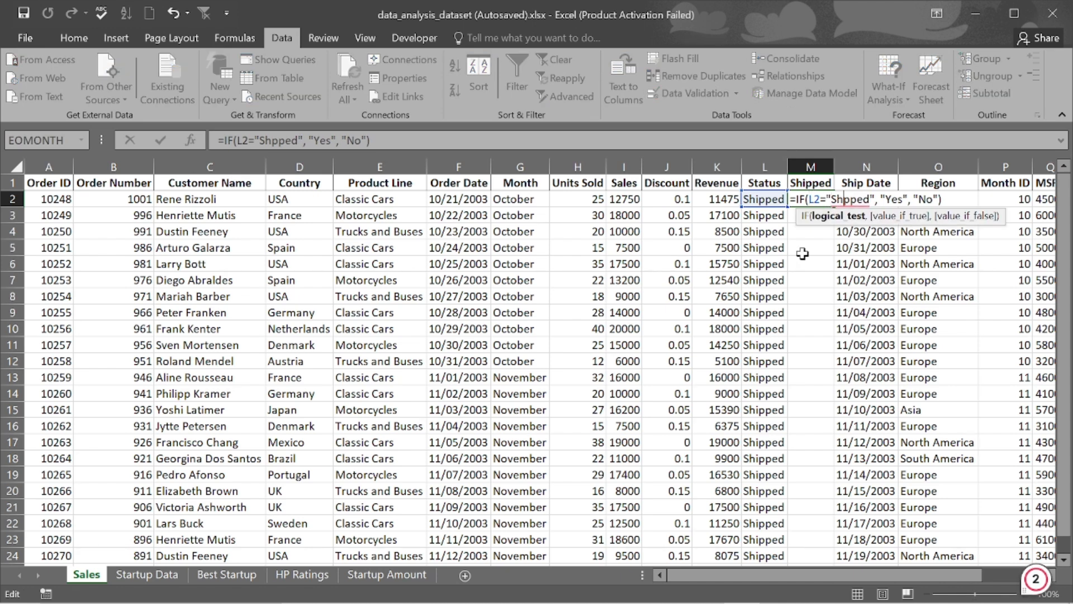
key("Return")
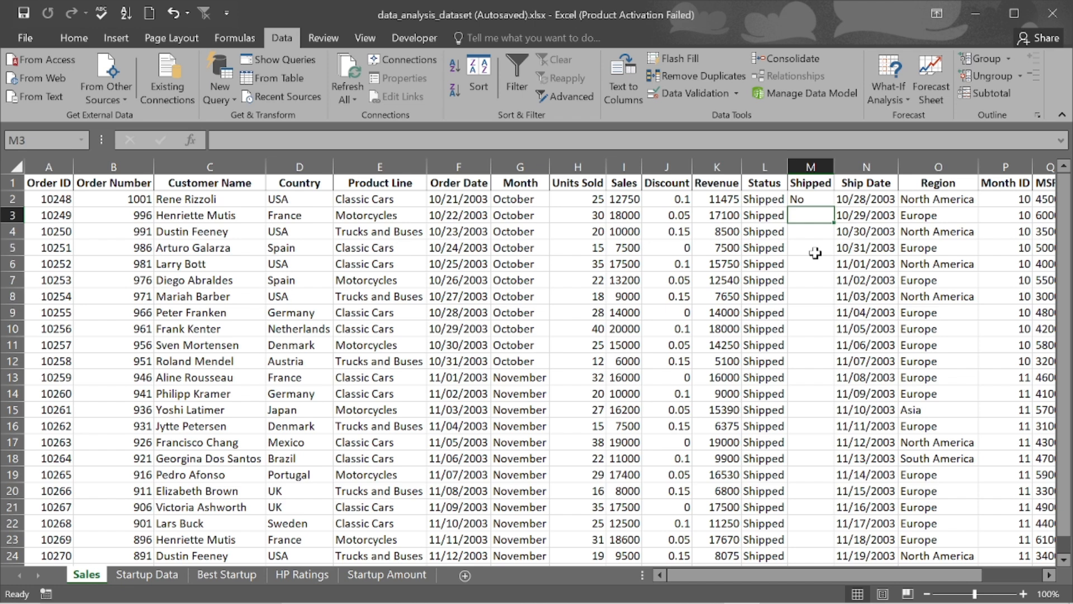
Restore the tested text in M2's IF formula to "Shipped" and apply it.
double_click(814, 200)
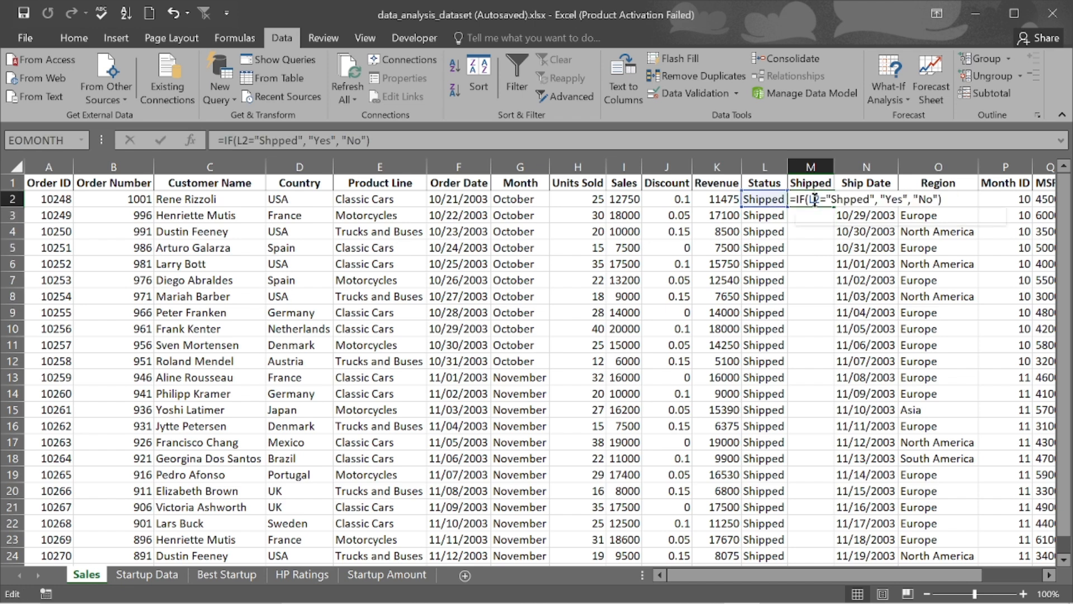
left_click(843, 200)
type("i")
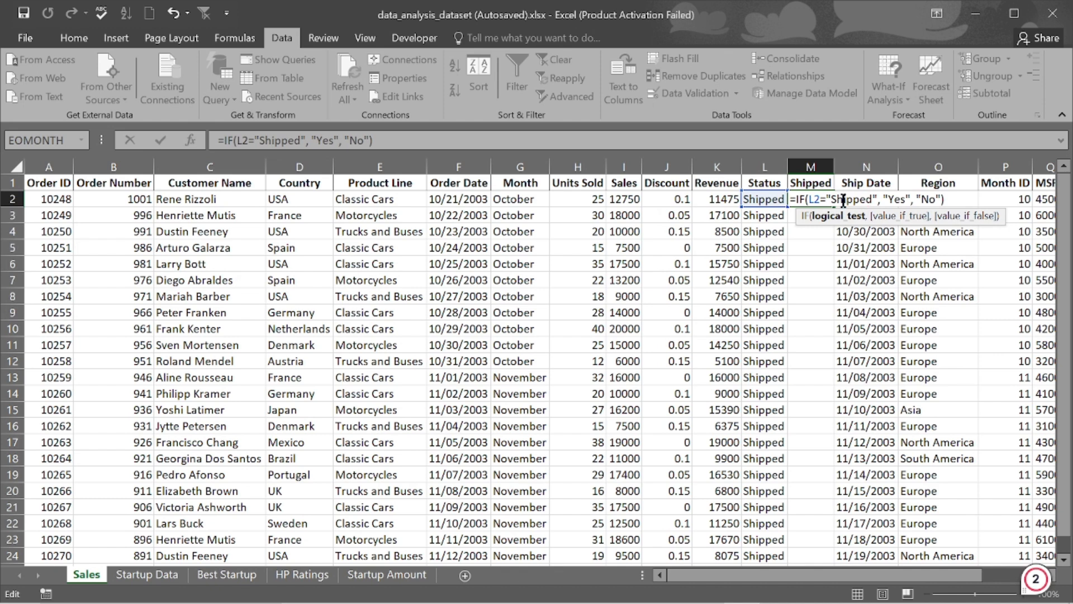
key("Return")
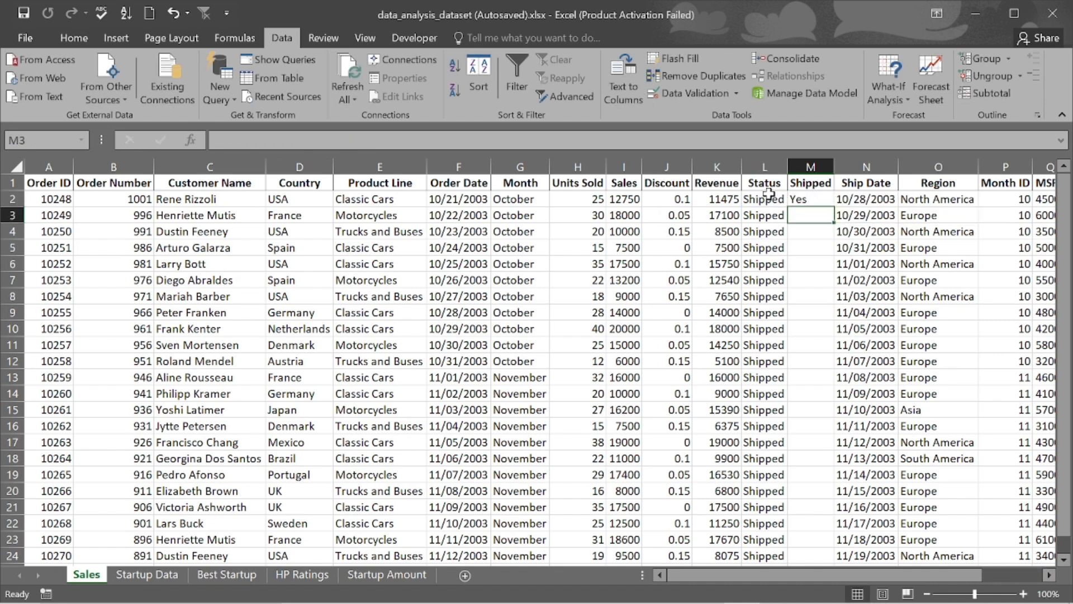
Fill the IF formula from M2 down the Shipped column to row 24.
left_click(811, 200)
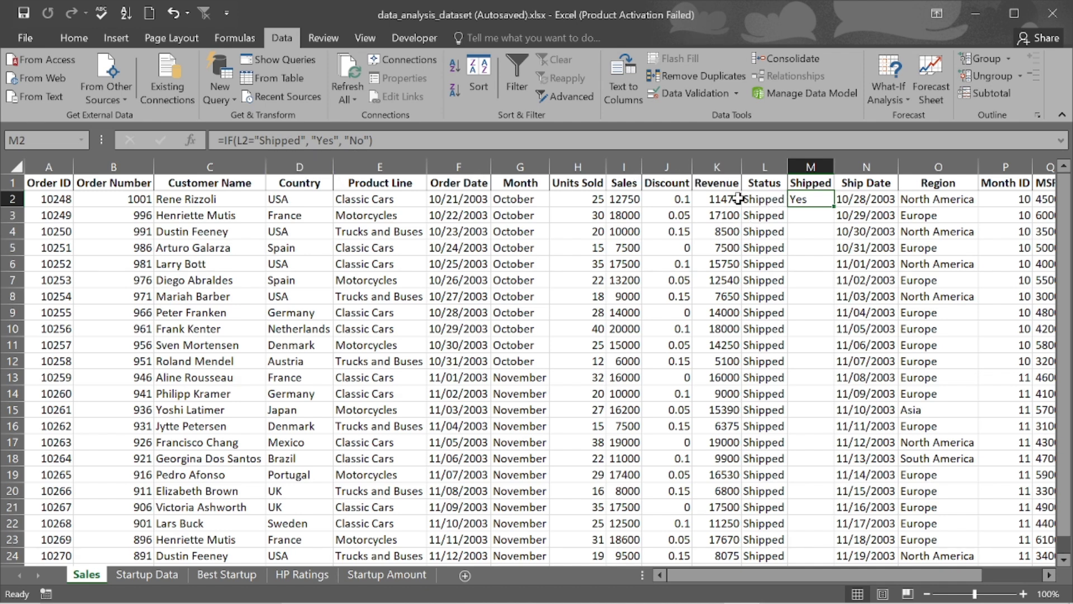
double_click(834, 208)
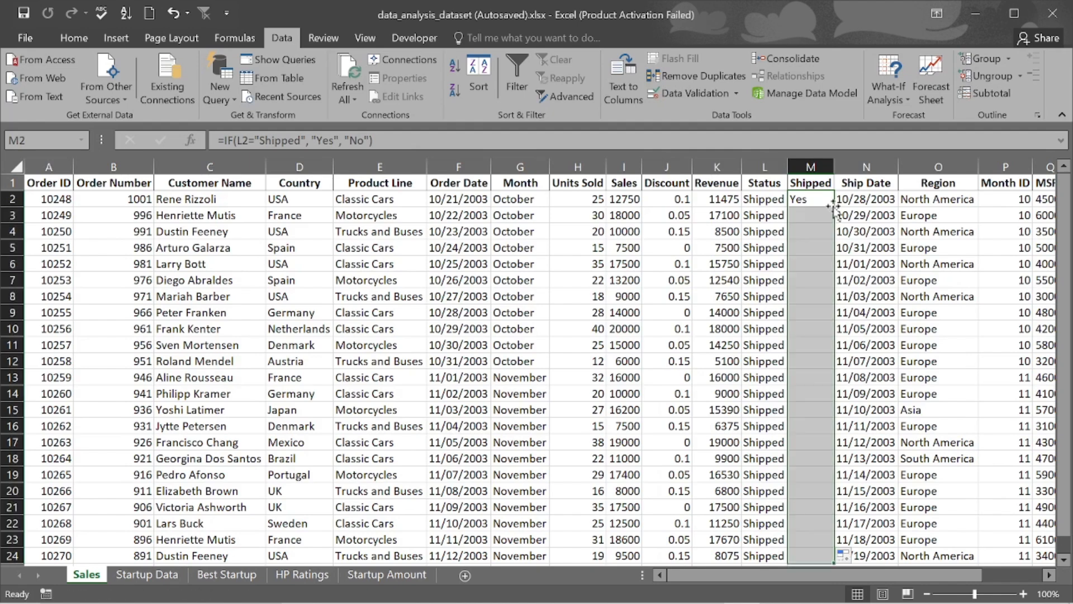
scroll(800, 309, "down", 6)
scroll(799, 308, "up", 6)
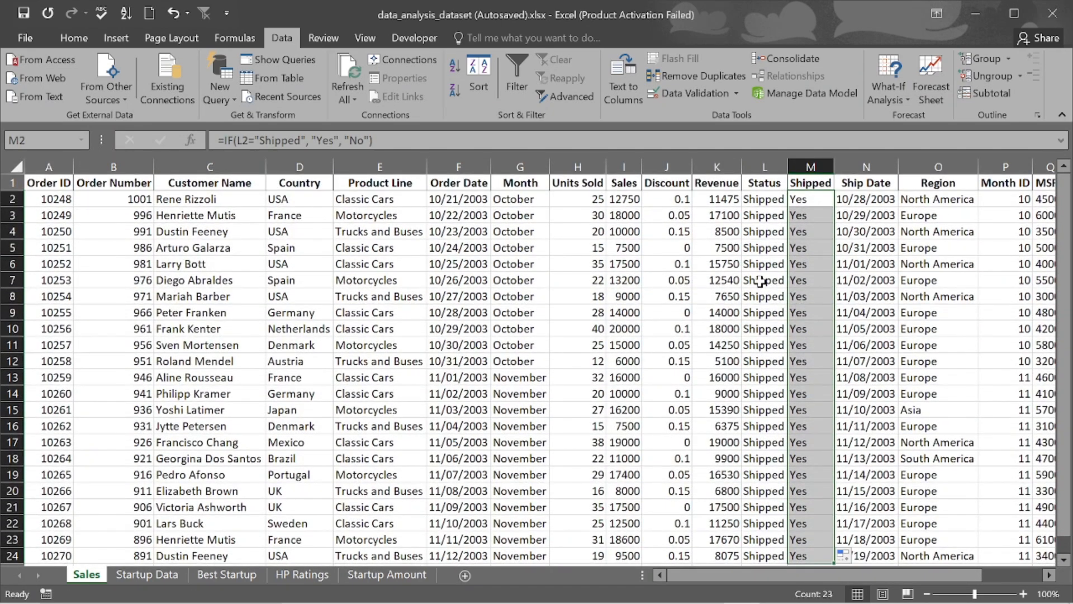
Replace the Status in L6 with "Not Shpped" to test the IF formula.
double_click(763, 267)
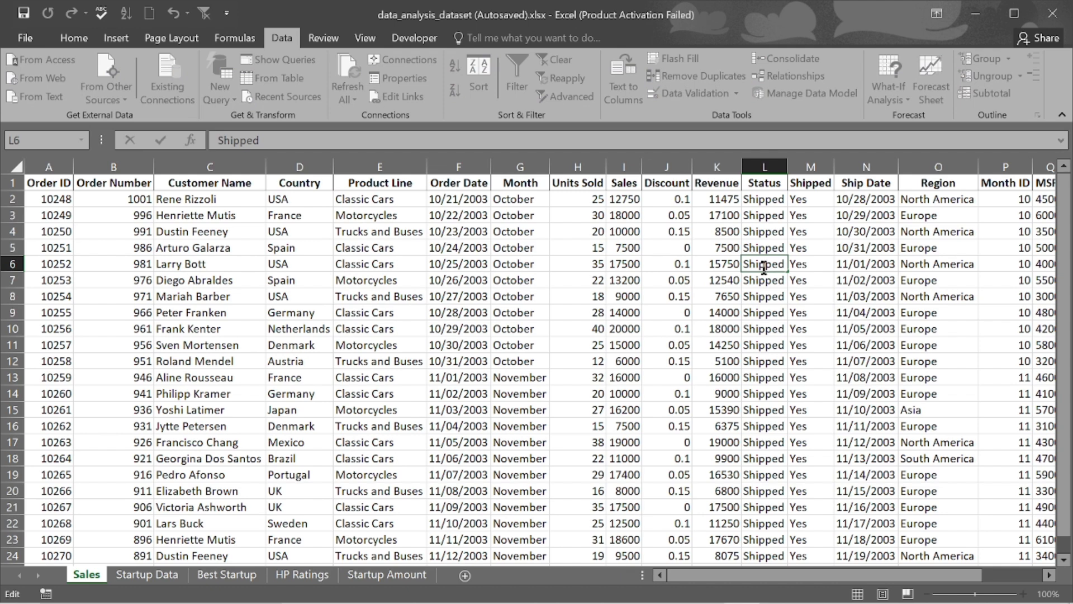
double_click(764, 267)
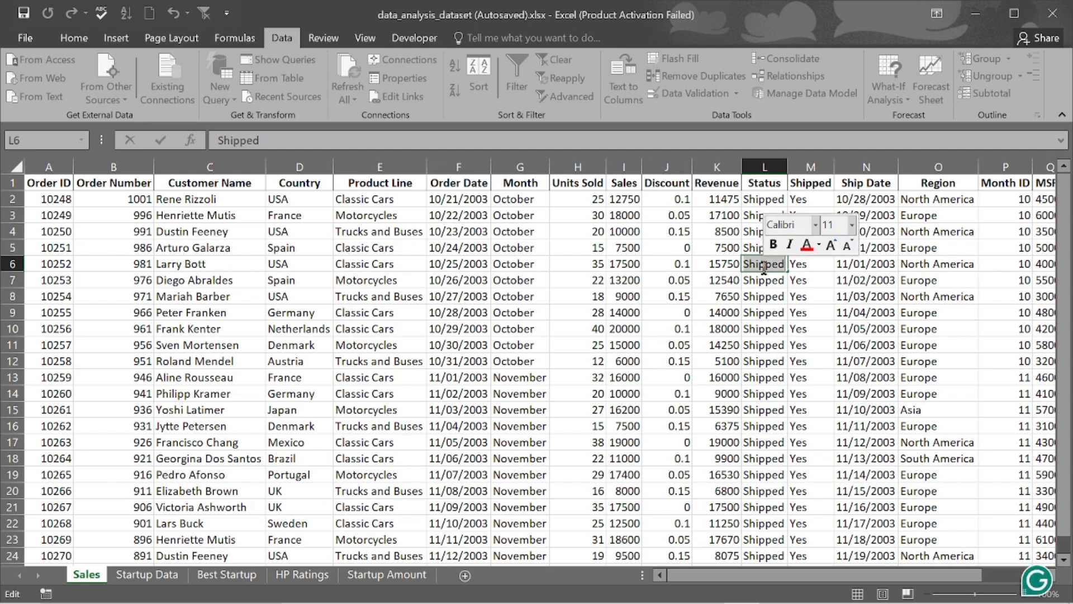
type("No")
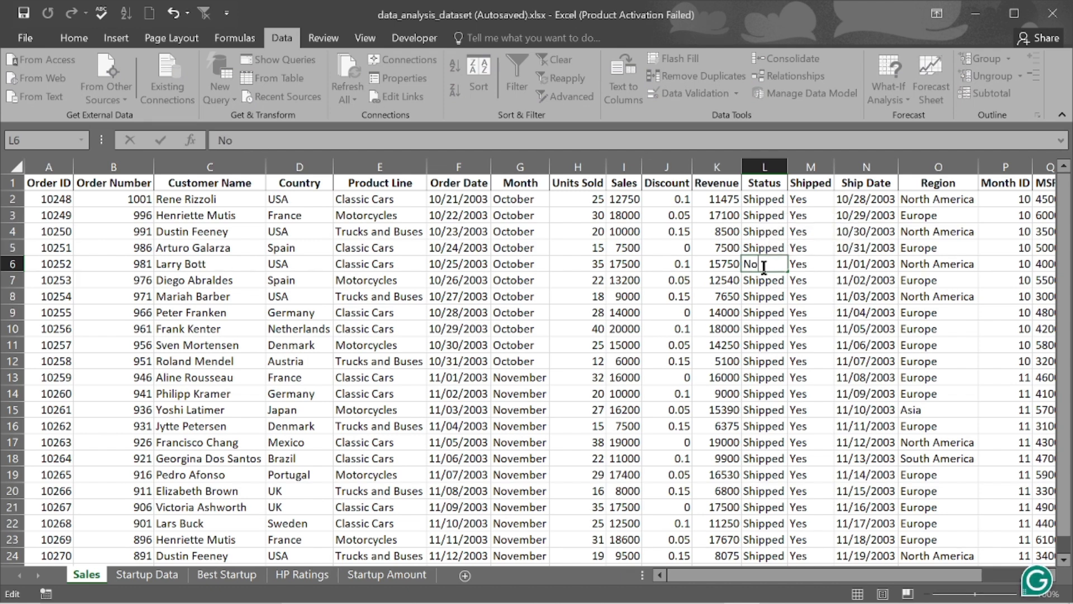
type("t Shpped")
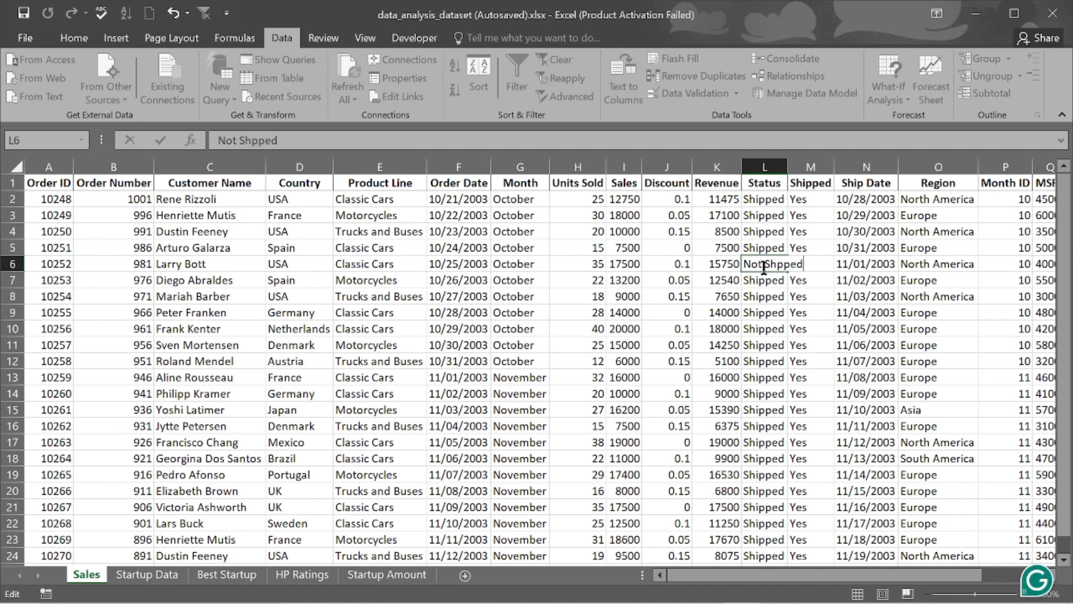
key("Return")
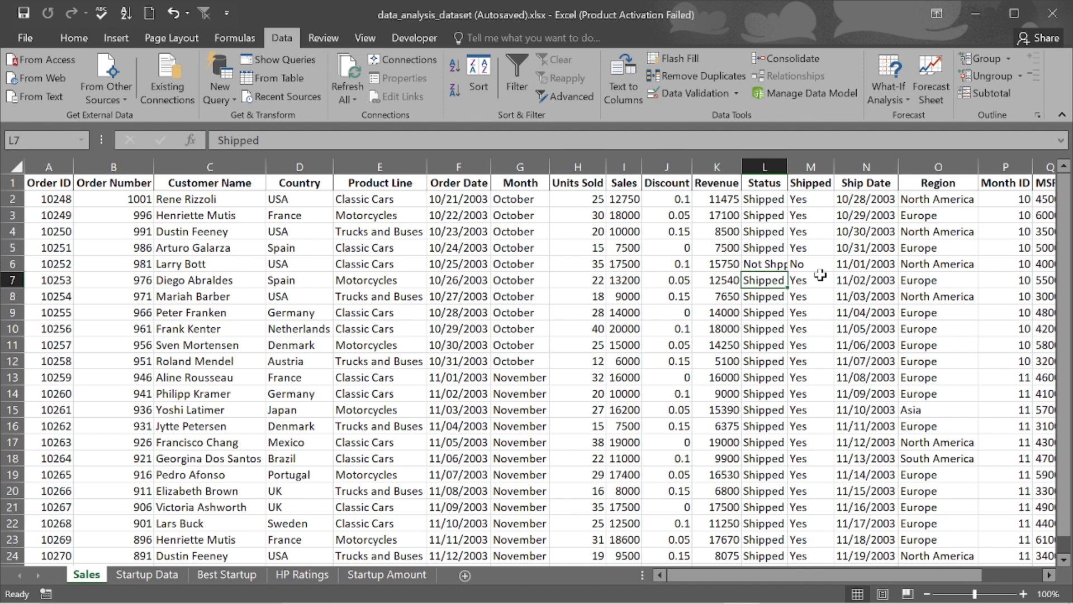
Change the Status in L14 to "Not Shpped".
left_click(767, 393)
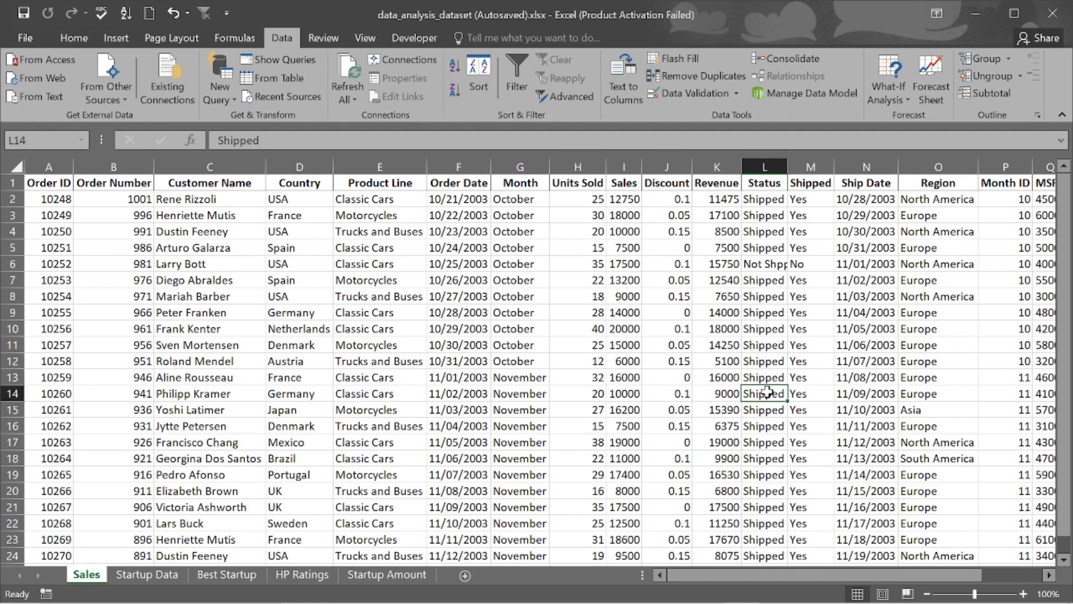
double_click(767, 393)
double_click(767, 393)
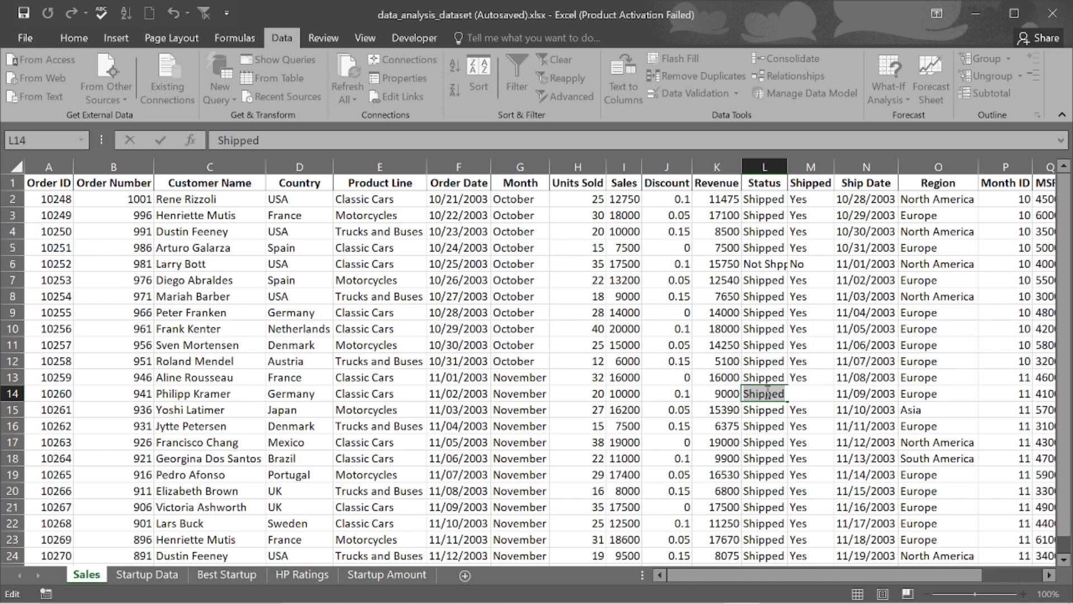
type("Not Shpped")
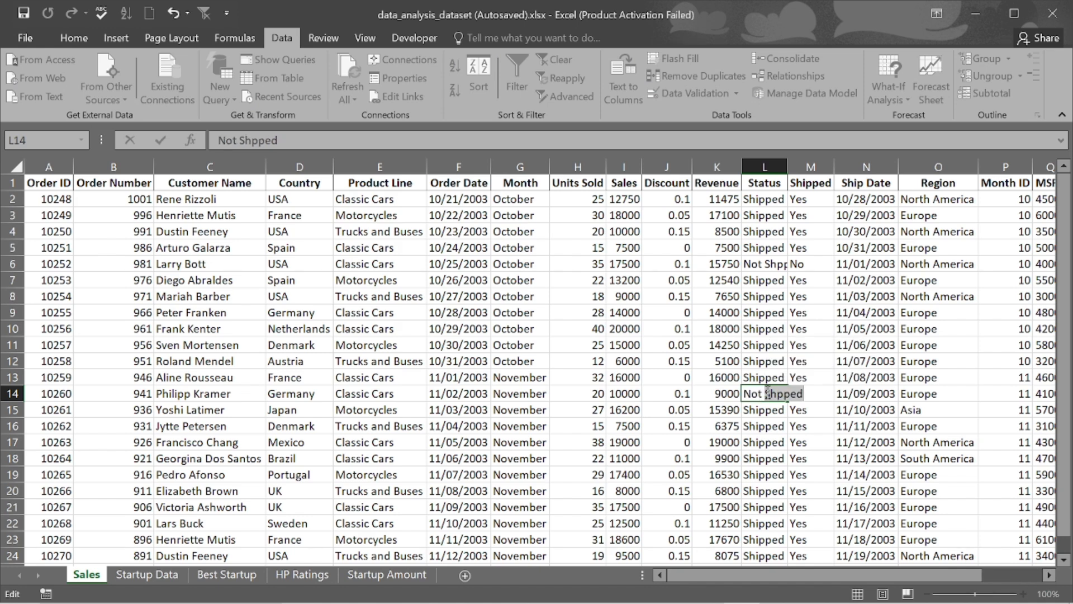
key("Tab")
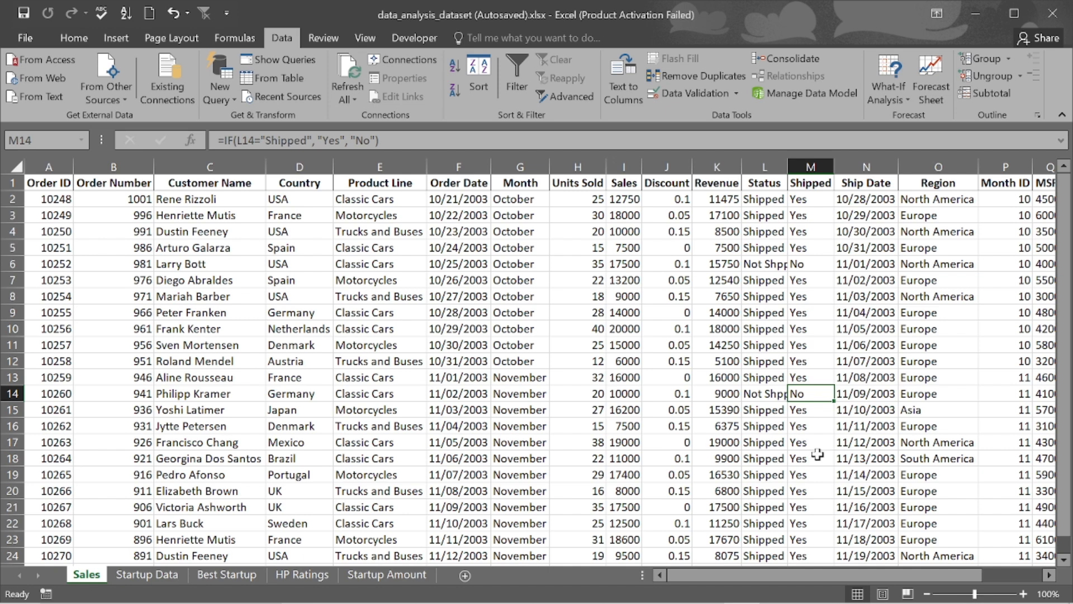
Change the Status in L19 to "Not Shpped" to test the IF formula on another order.
double_click(768, 476)
double_click(767, 476)
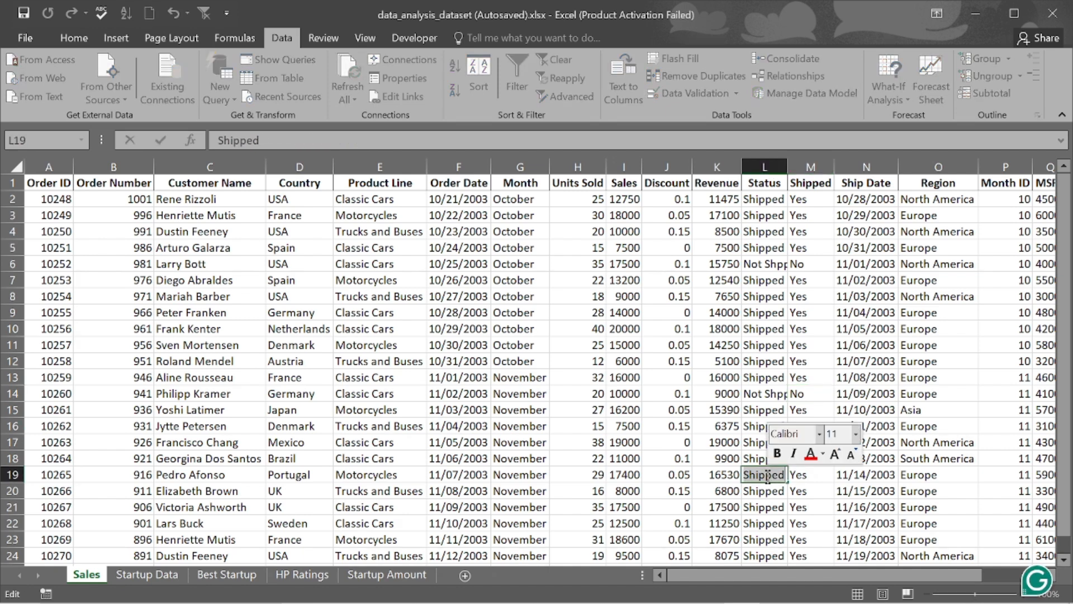
type("Not S")
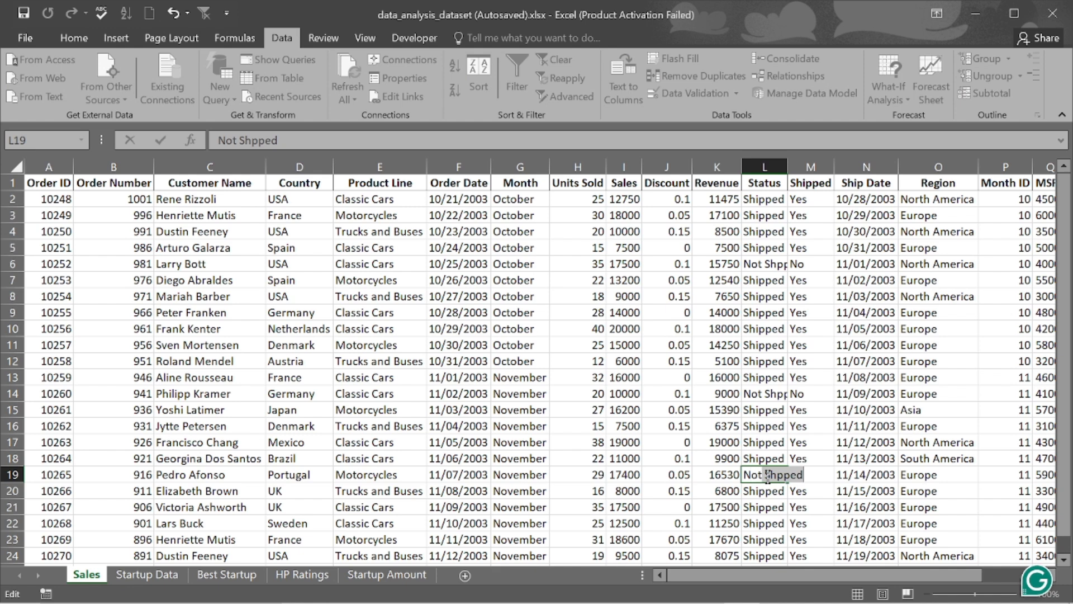
key("Tab")
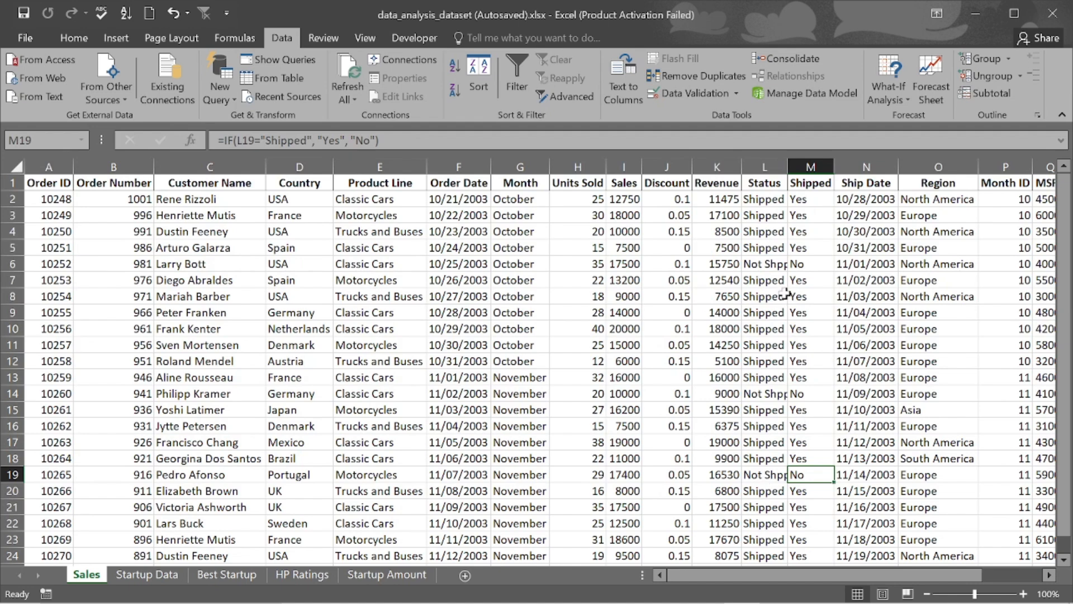
AutoFit the width of all columns on the Sales sheet so the Status texts fit.
left_click(18, 164)
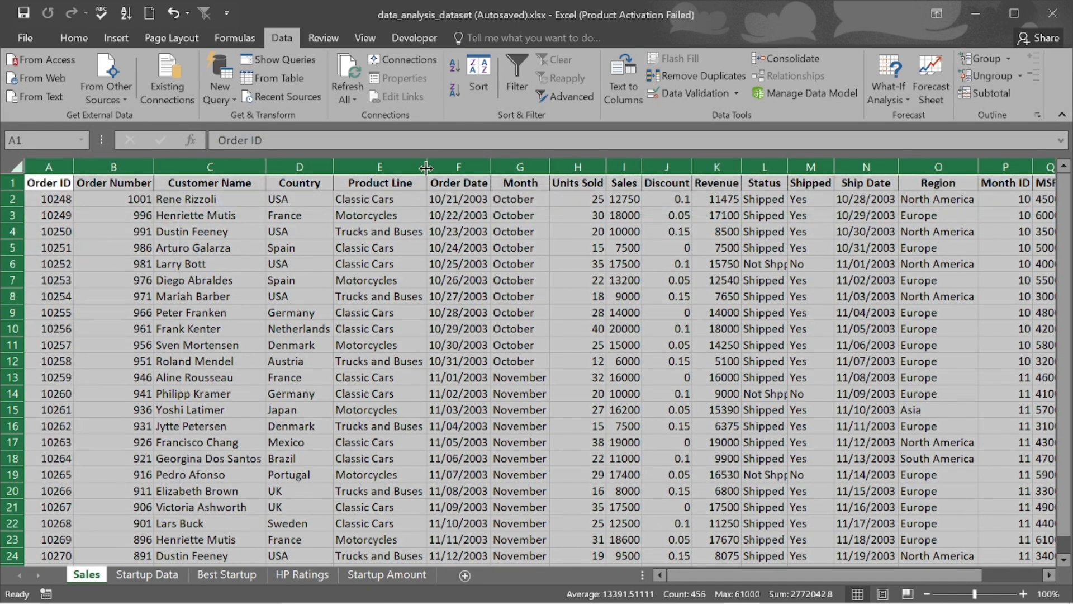
double_click(427, 168)
left_click(835, 314)
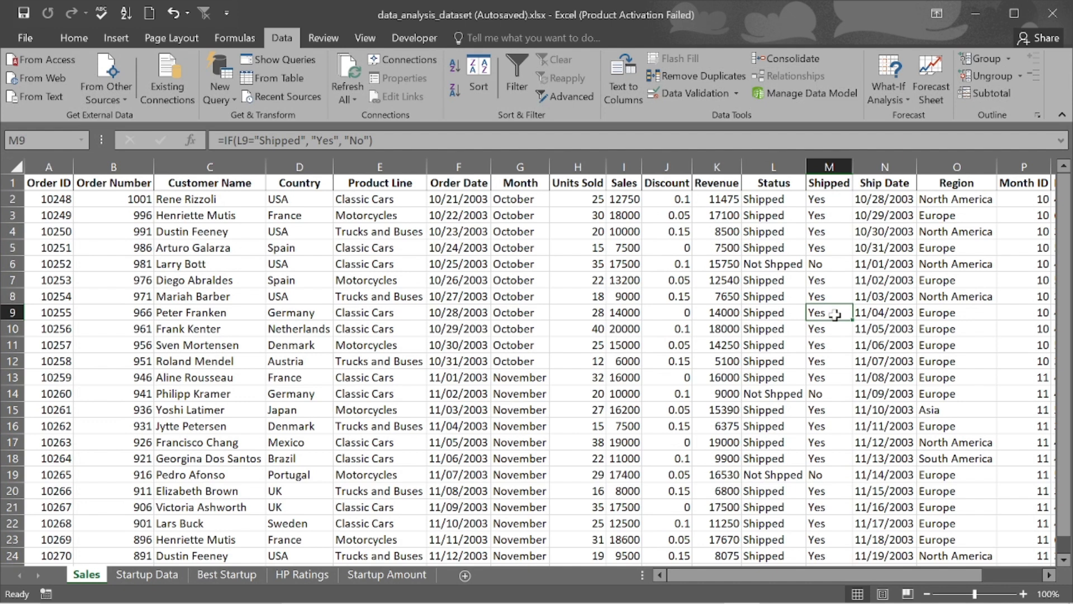
Correct the misspelled Status entries in L6, L14 and L19 to "Not Shipped".
double_click(779, 264)
type("i")
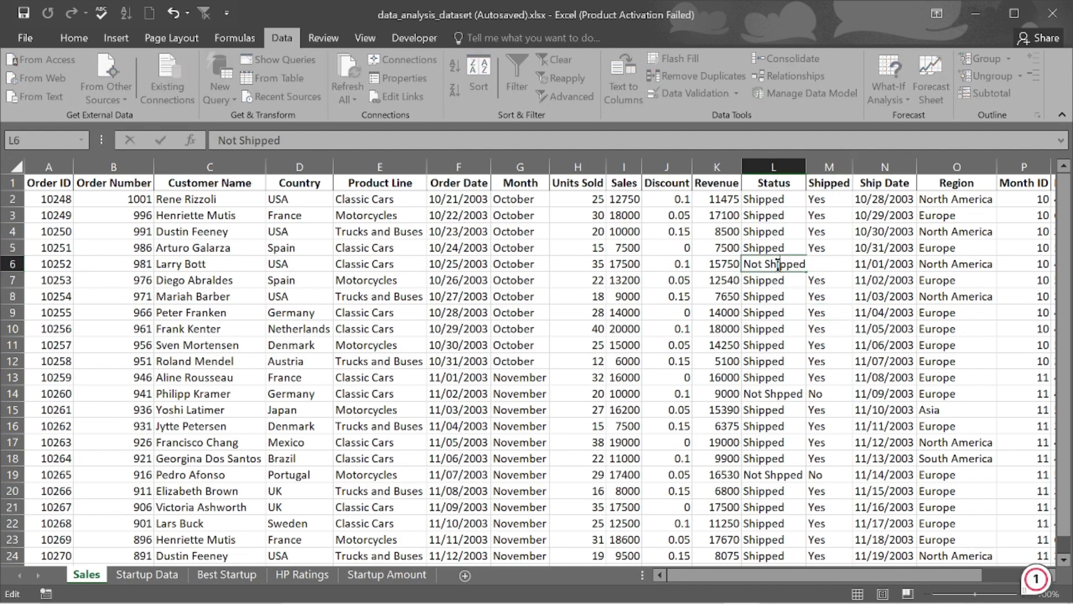
left_click(774, 394)
double_click(775, 394)
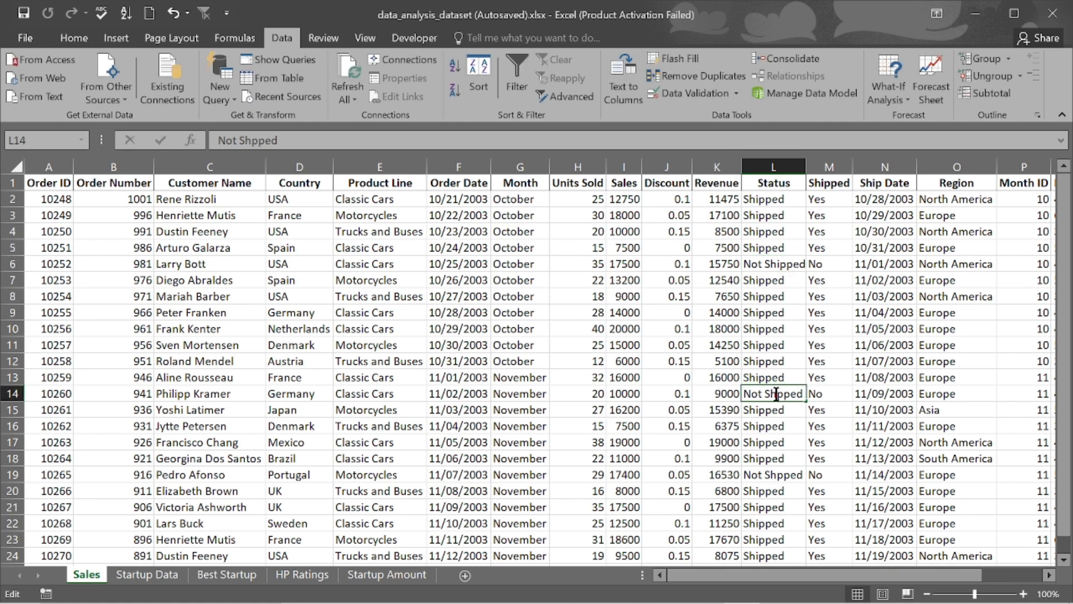
type("i")
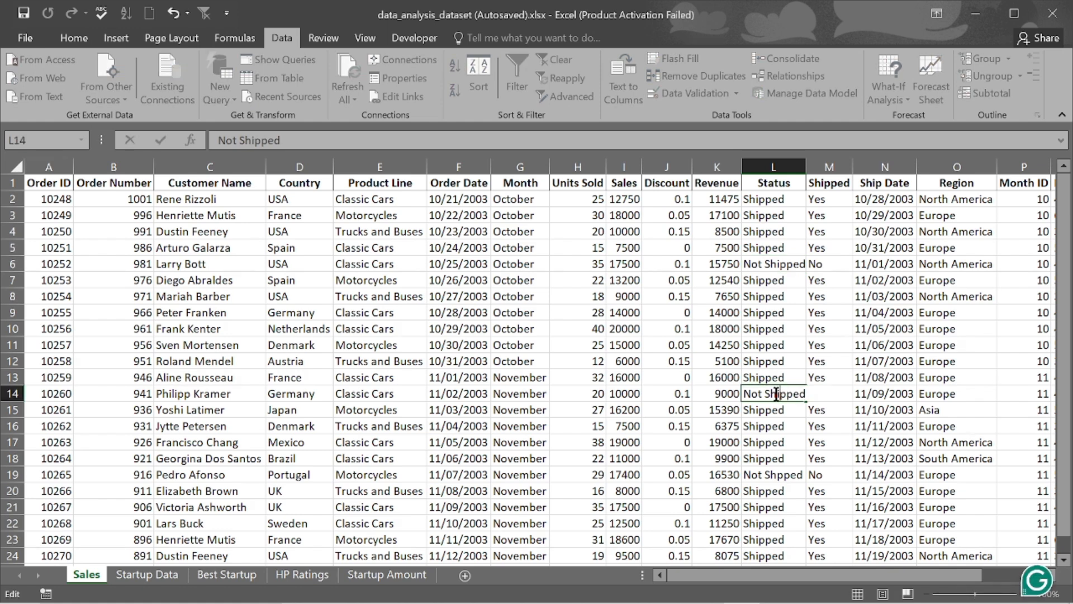
left_click(776, 476)
double_click(777, 476)
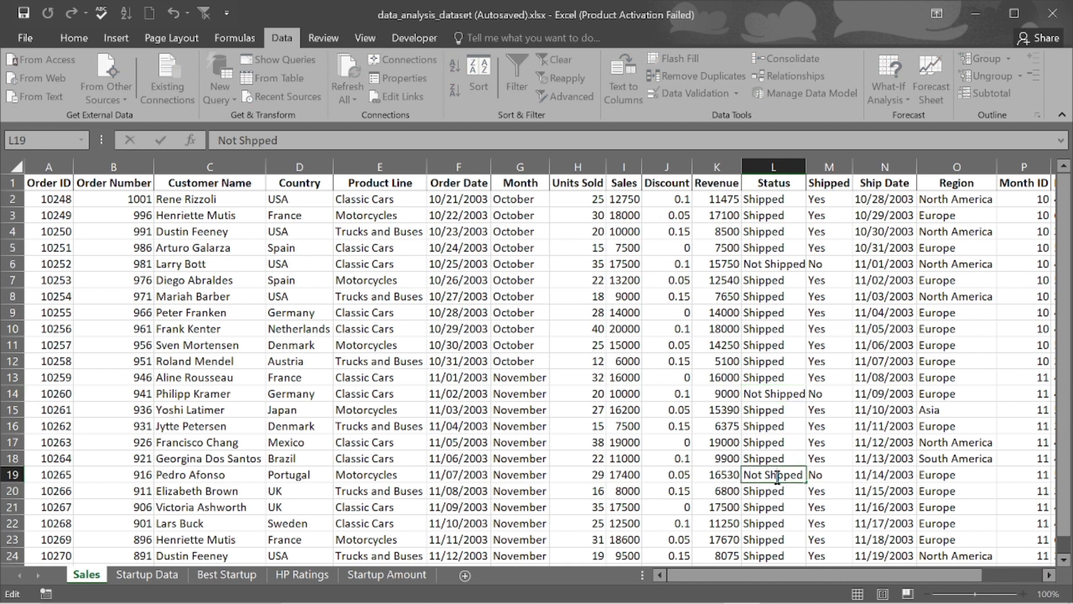
type("i")
key("Return")
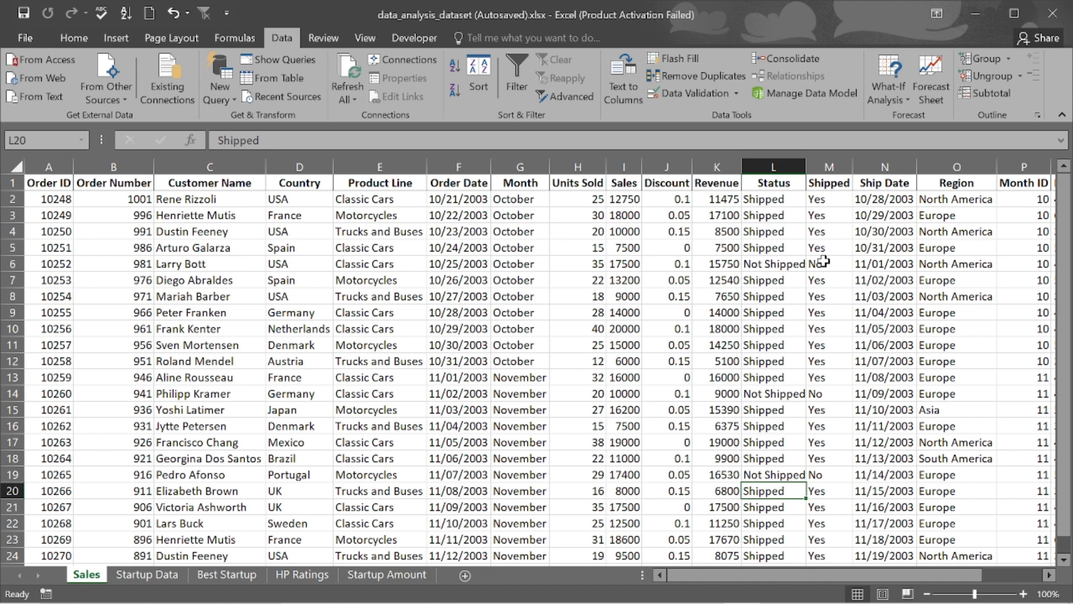
Review the arguments of the IF formula in M2 without altering it.
left_click(828, 202)
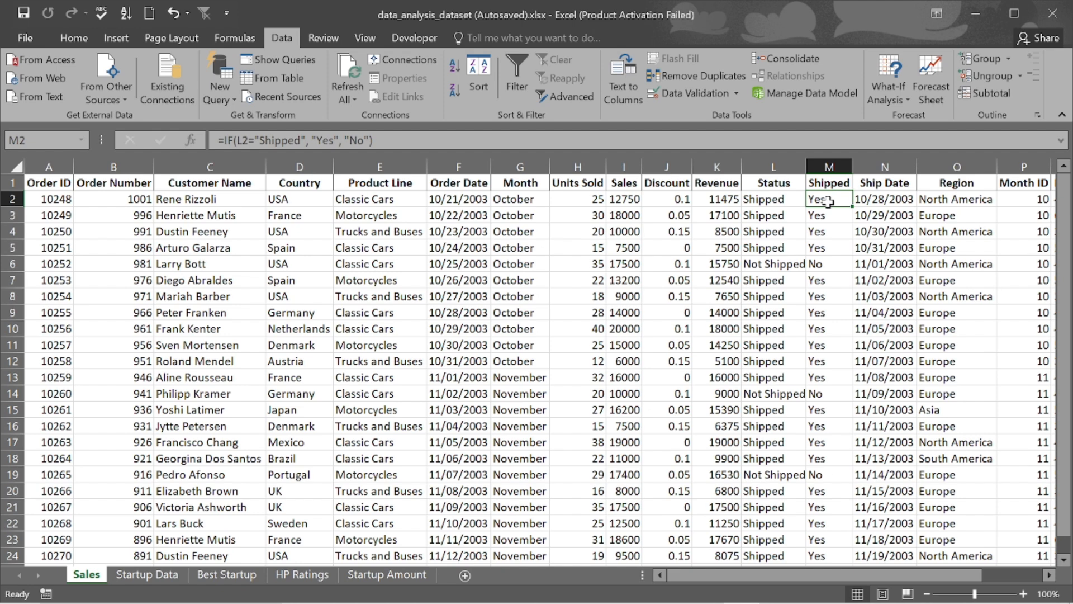
double_click(828, 202)
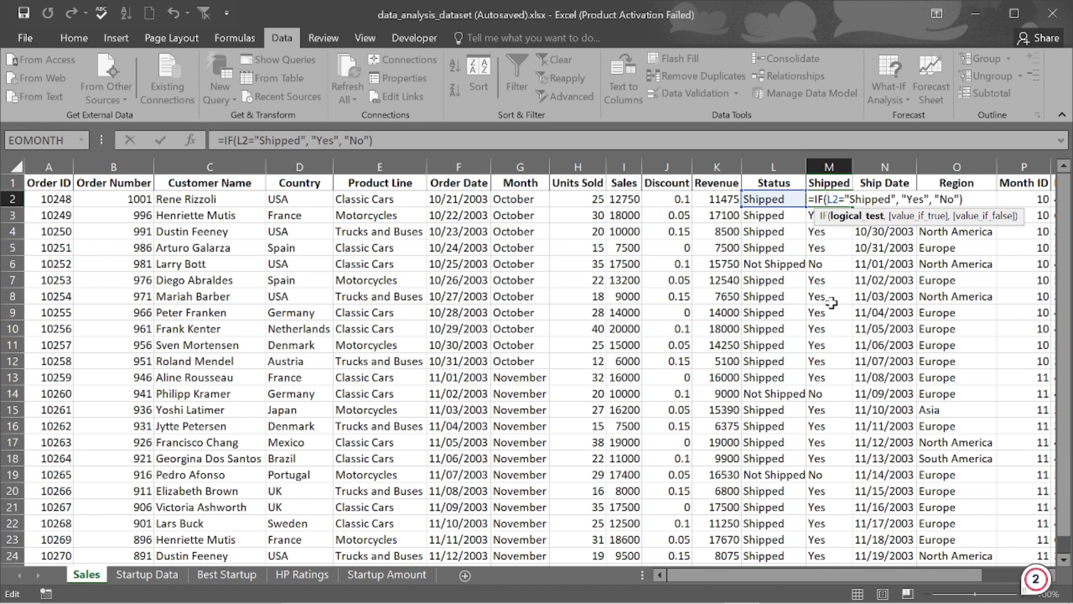
key("ctrl+Return")
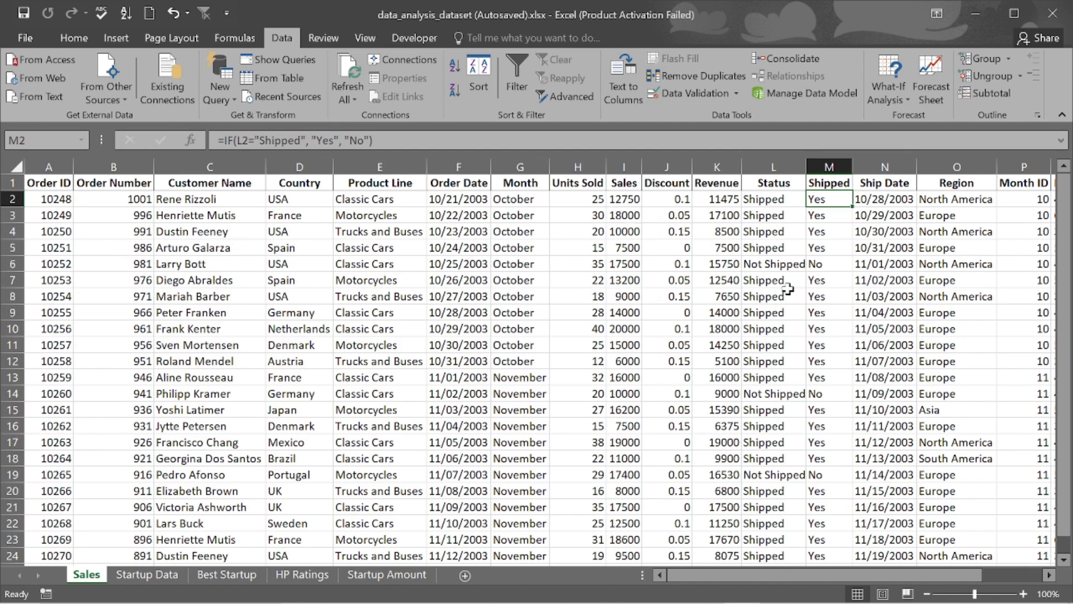
Look through the Sales sheet's columns and rows to find data suited to another IF example.
scroll(788, 289, "right", 4)
scroll(788, 289, "left", 2)
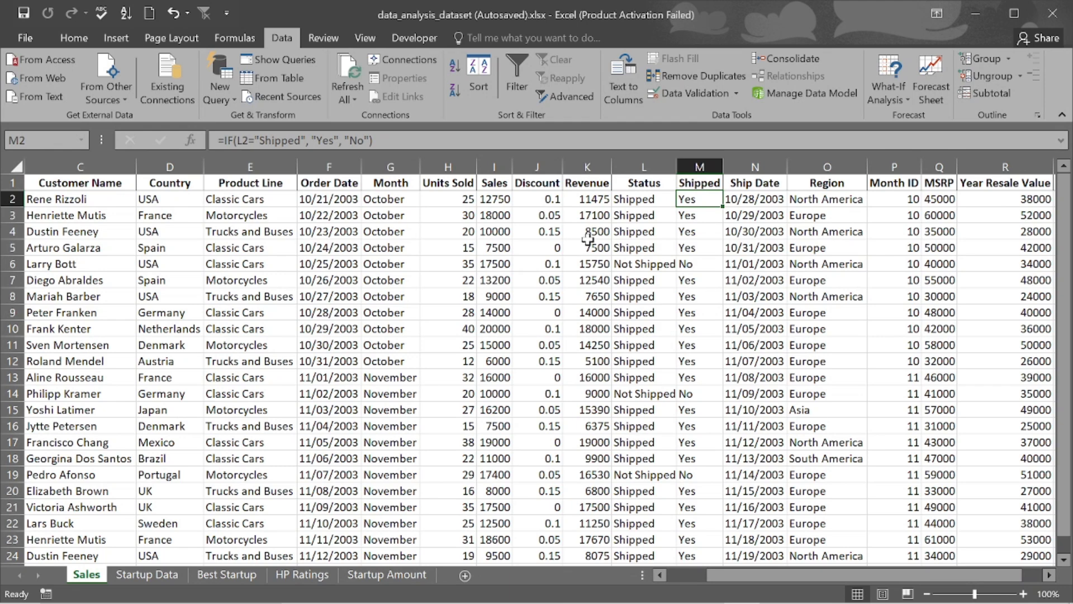
scroll(588, 241, "left", 2)
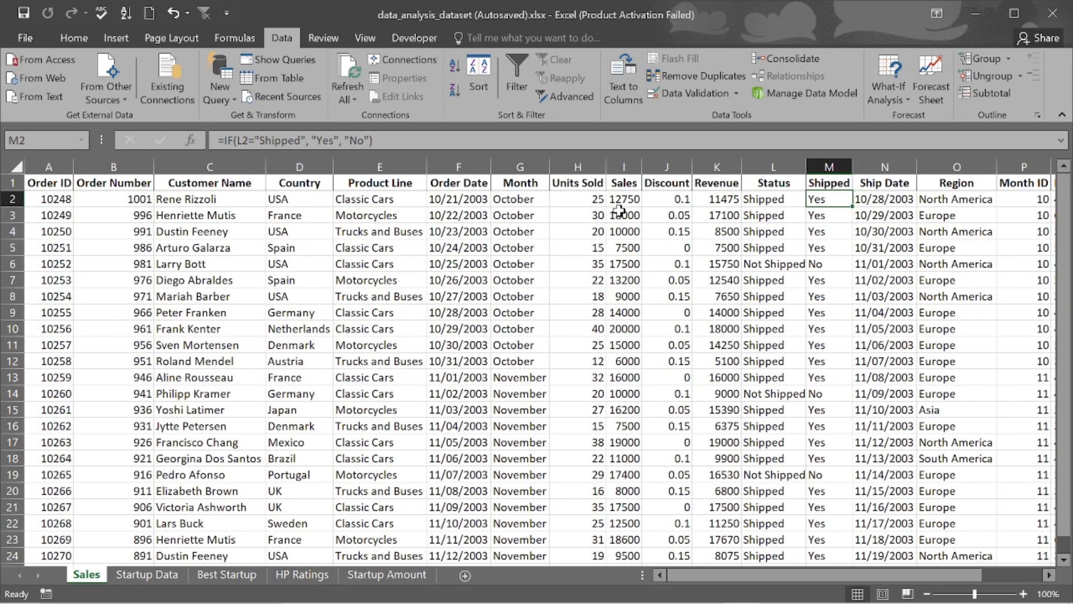
scroll(619, 210, "right", 3)
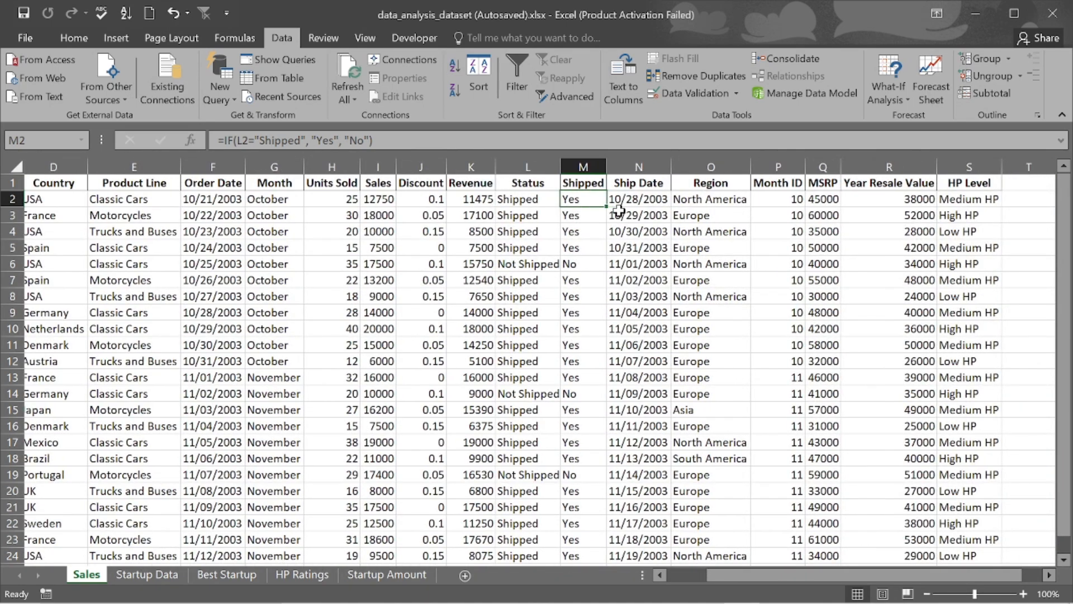
scroll(618, 211, "left", 1)
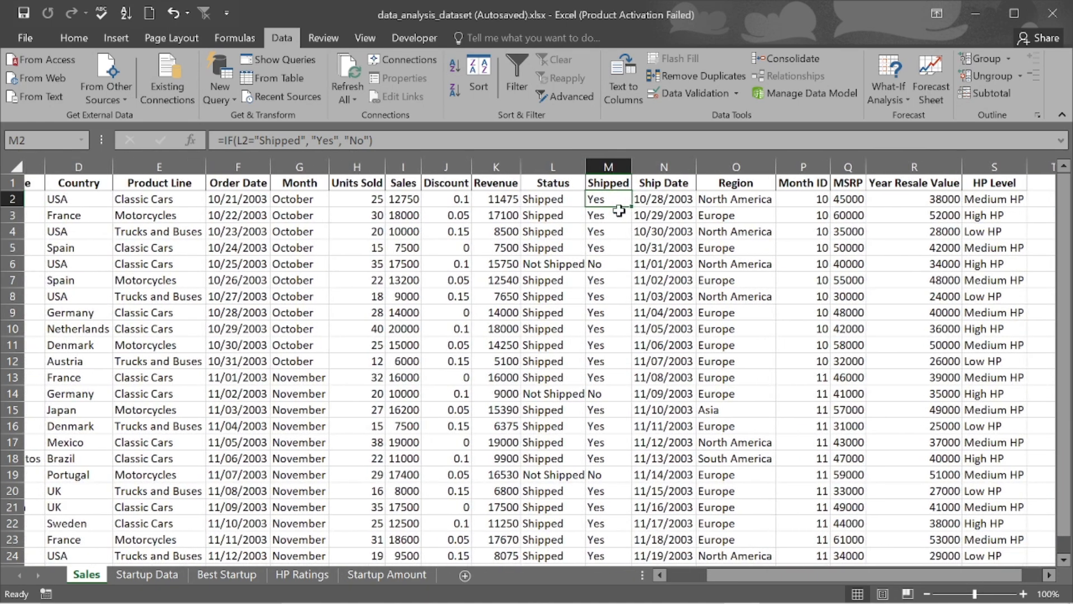
scroll(619, 211, "left", 3)
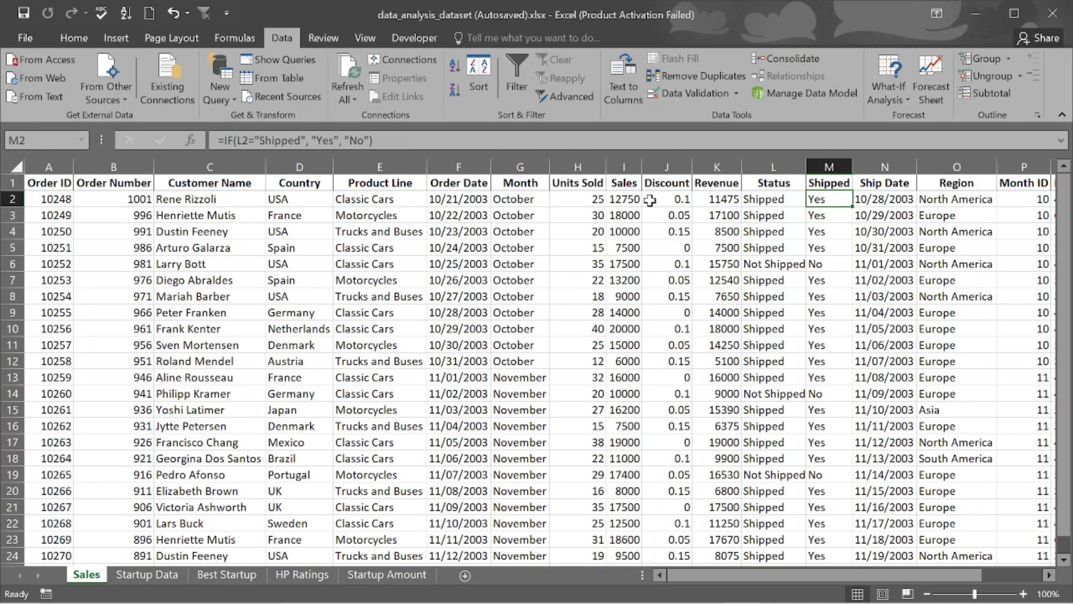
scroll(650, 199, "right", 3)
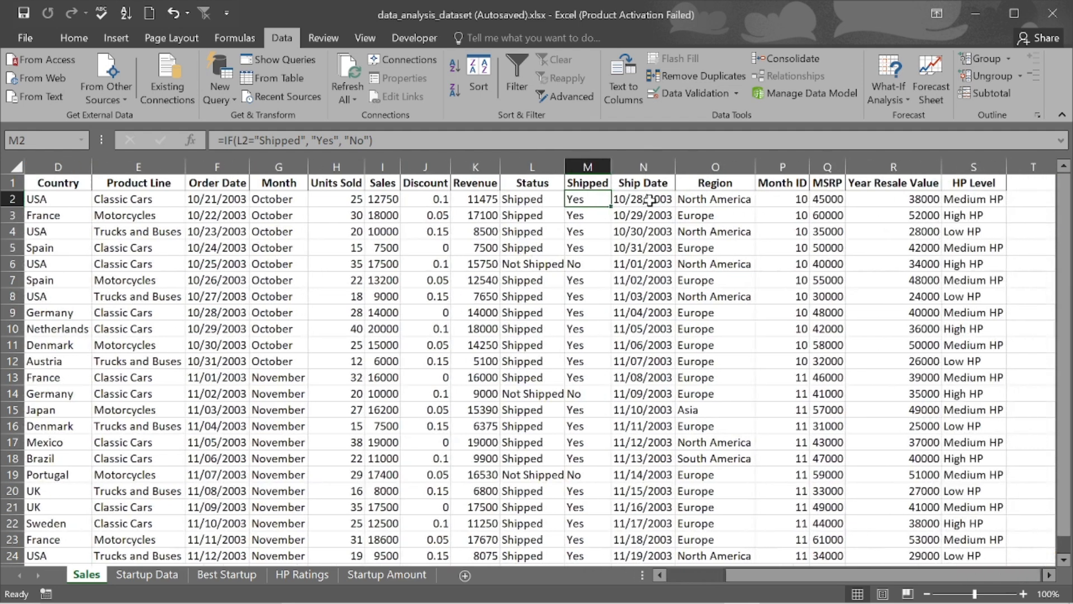
scroll(649, 200, "left", 3)
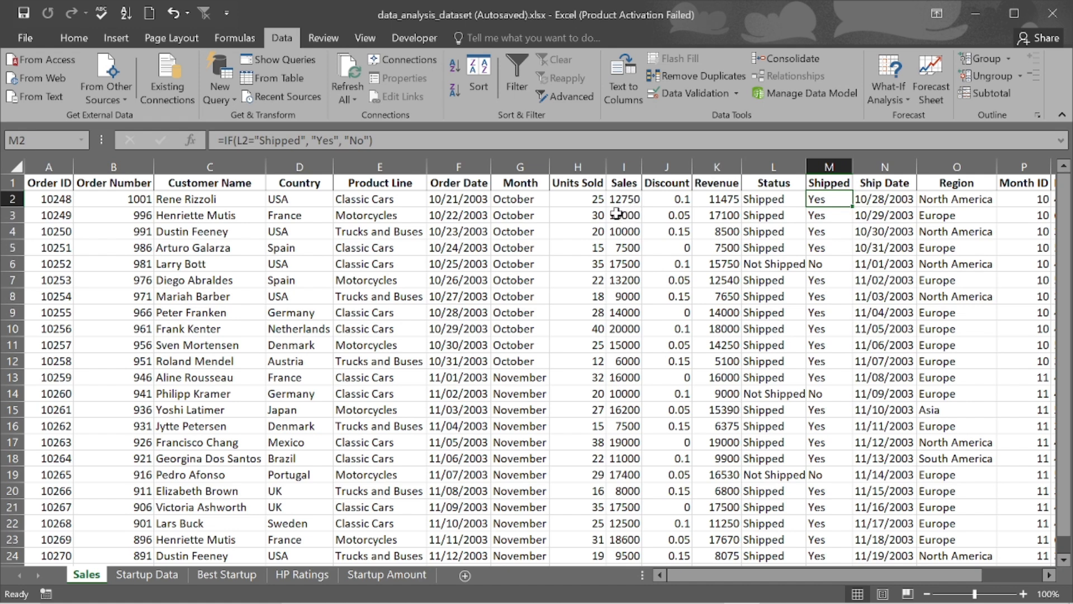
scroll(624, 289, "down", 3)
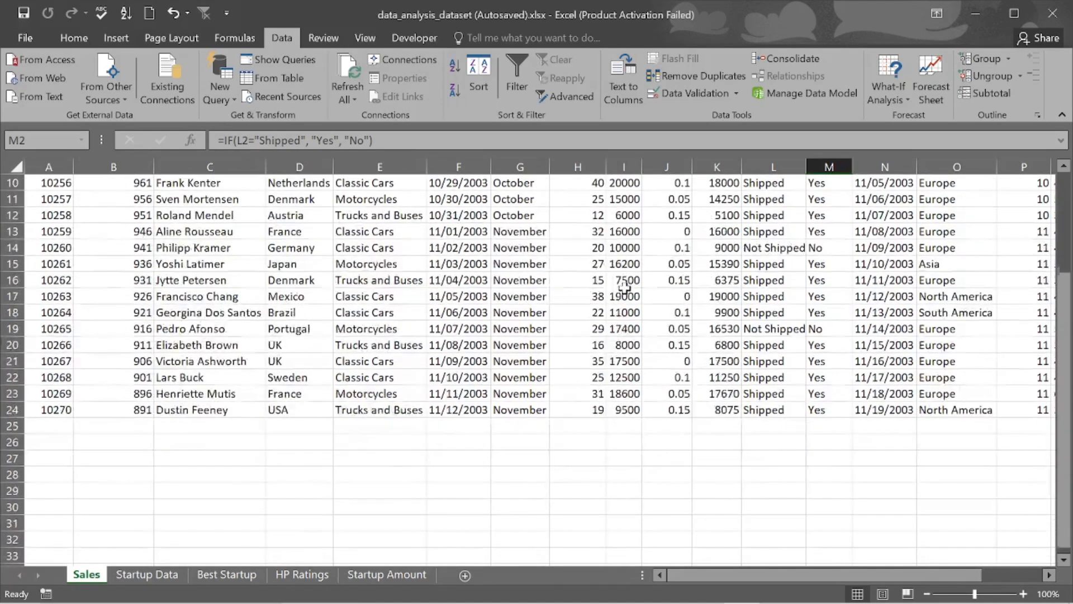
scroll(624, 289, "up", 3)
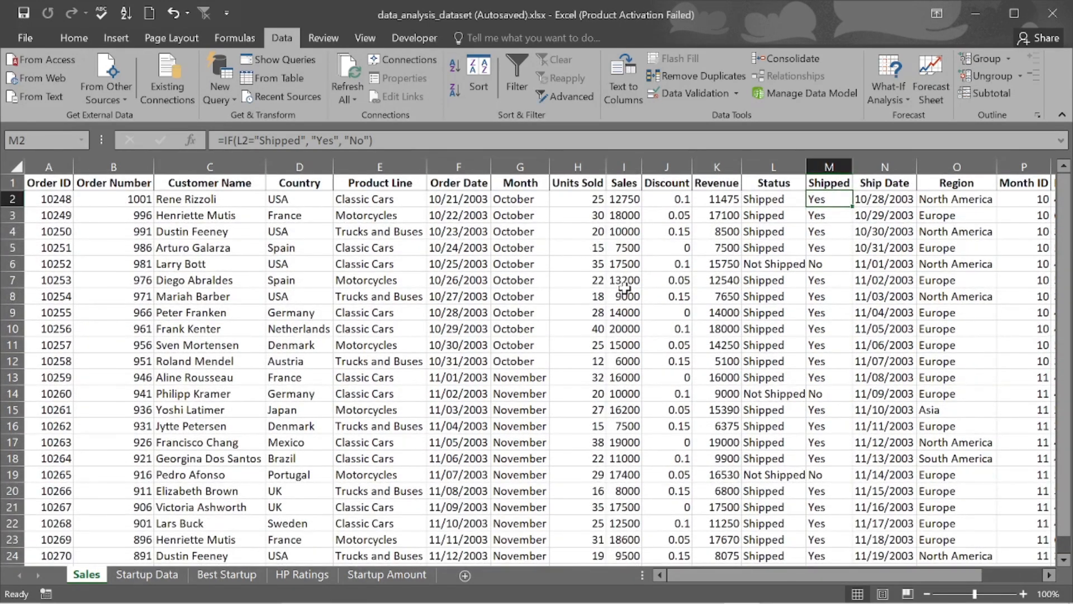
scroll(625, 289, "down", 1)
scroll(625, 289, "up", 1)
scroll(624, 289, "down", 1)
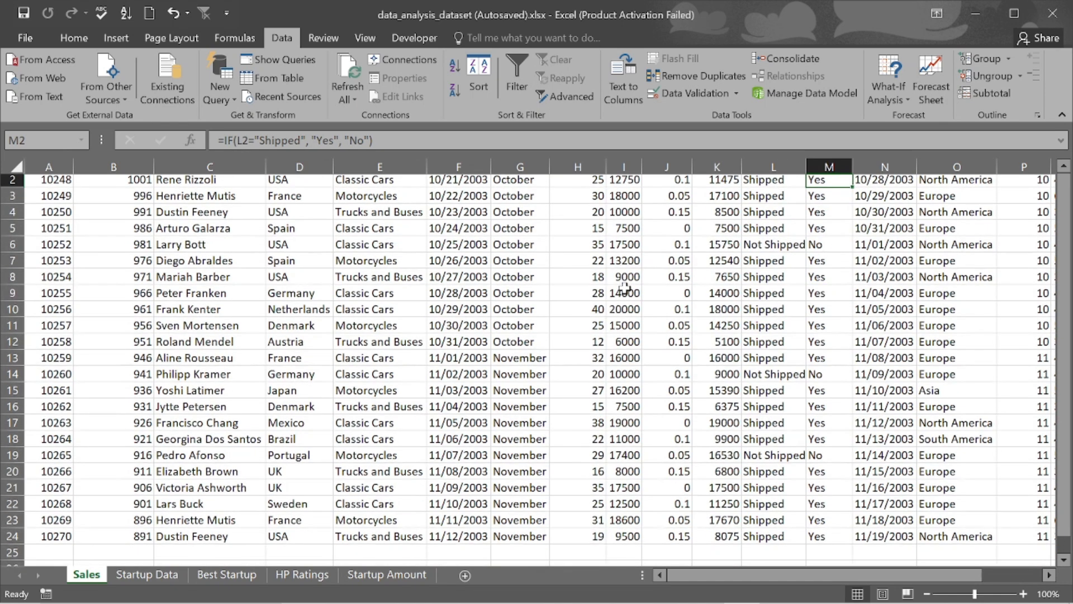
scroll(624, 289, "up", 1)
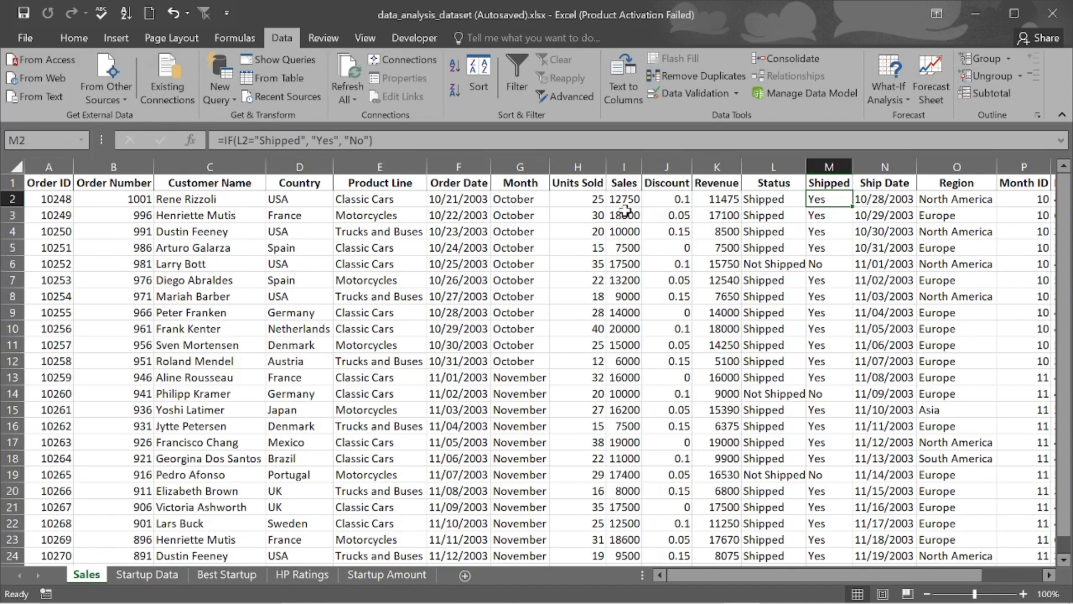
Insert a blank column between Sales and Discount and enter the header "10k plus" in J1.
left_click(656, 167)
right_click(667, 172)
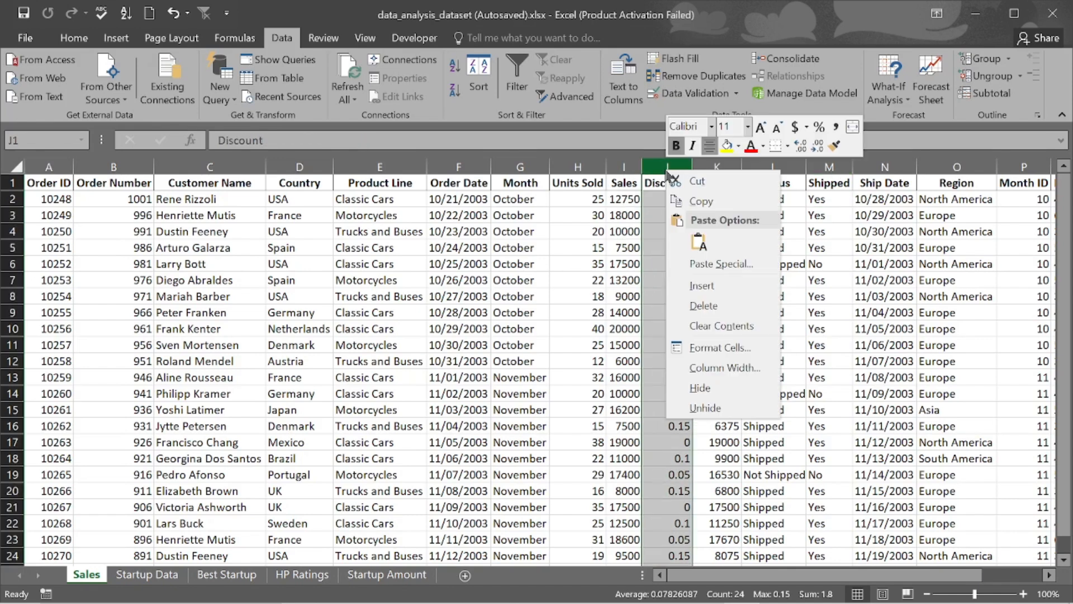
left_click(706, 285)
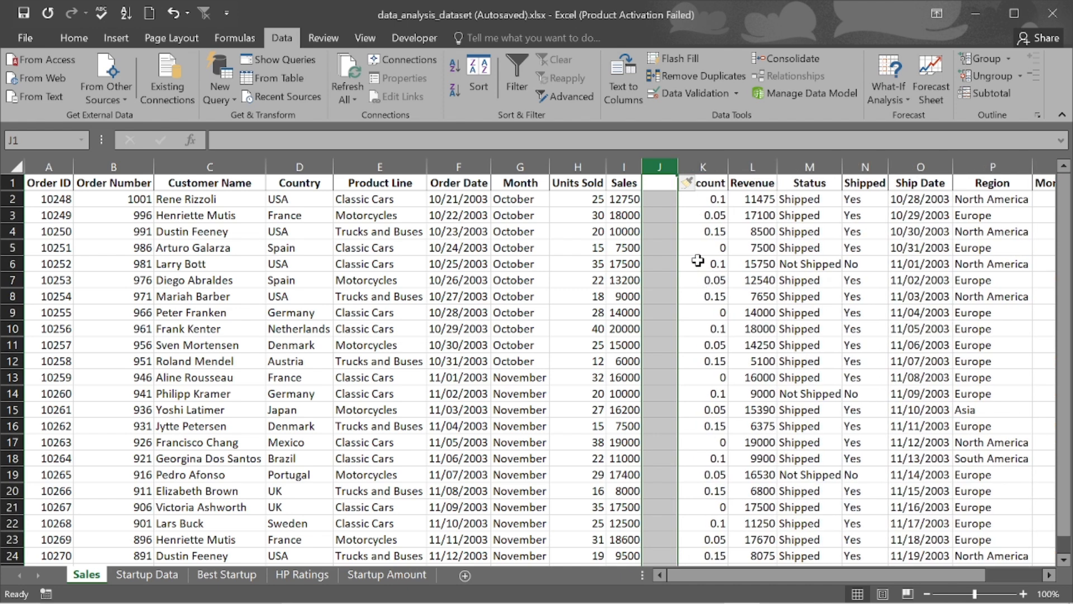
left_click(653, 186)
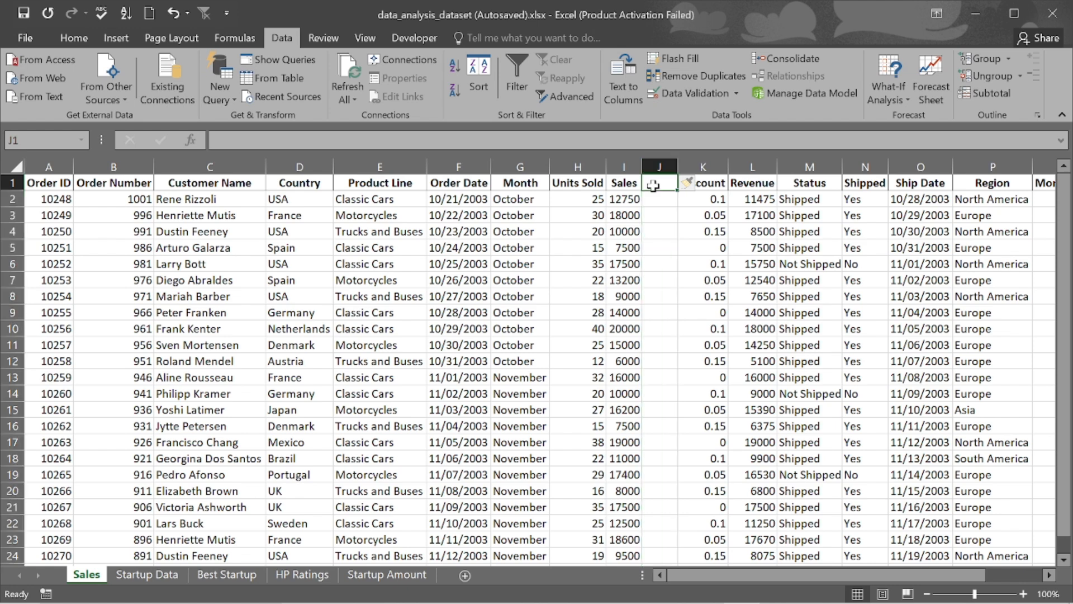
type("10")
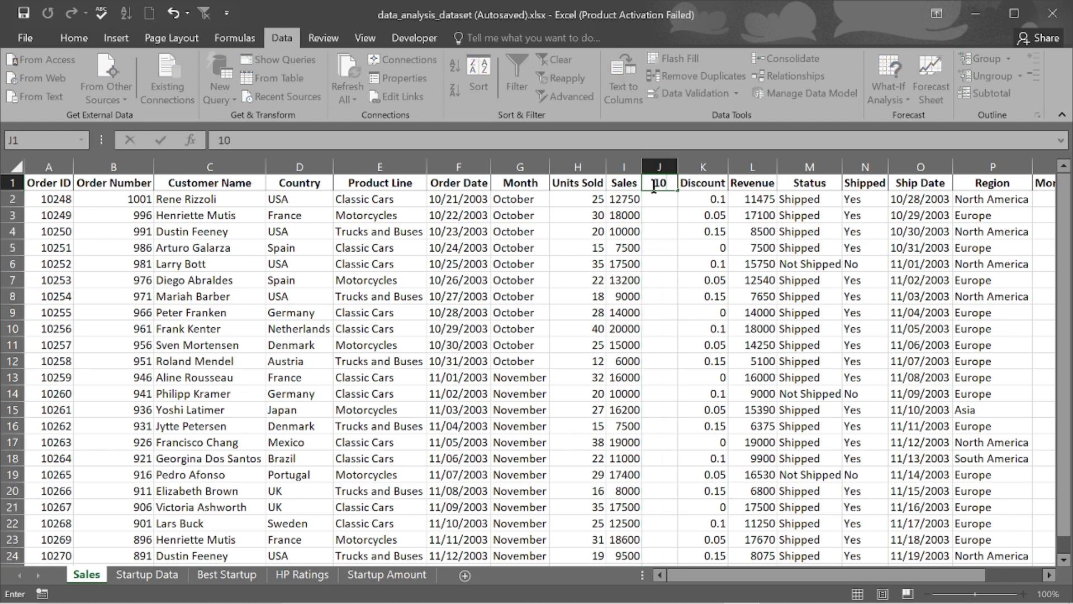
type("k")
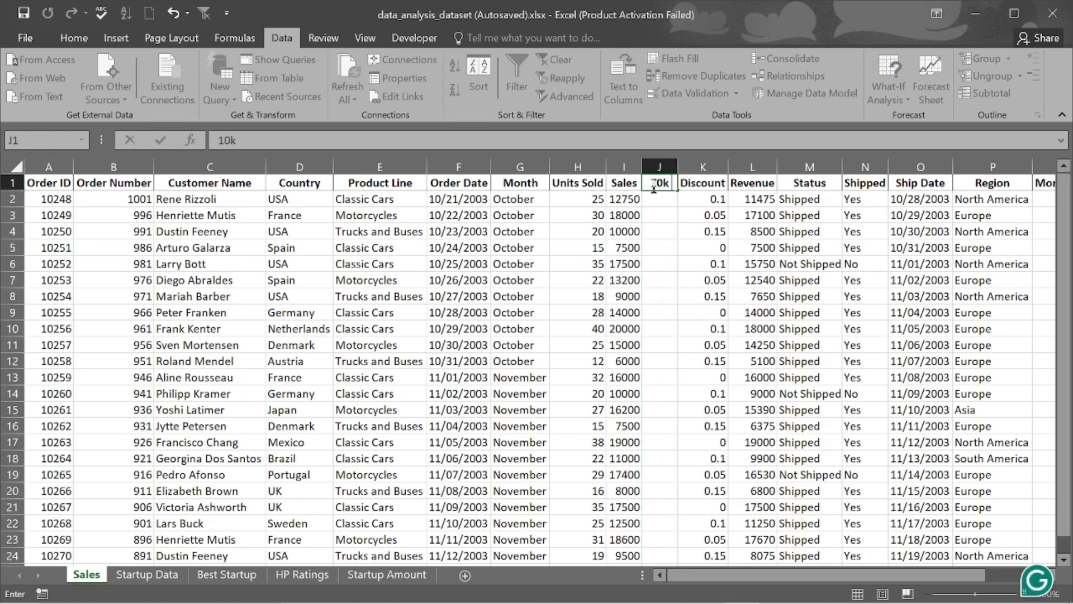
type(" plus")
key("Return")
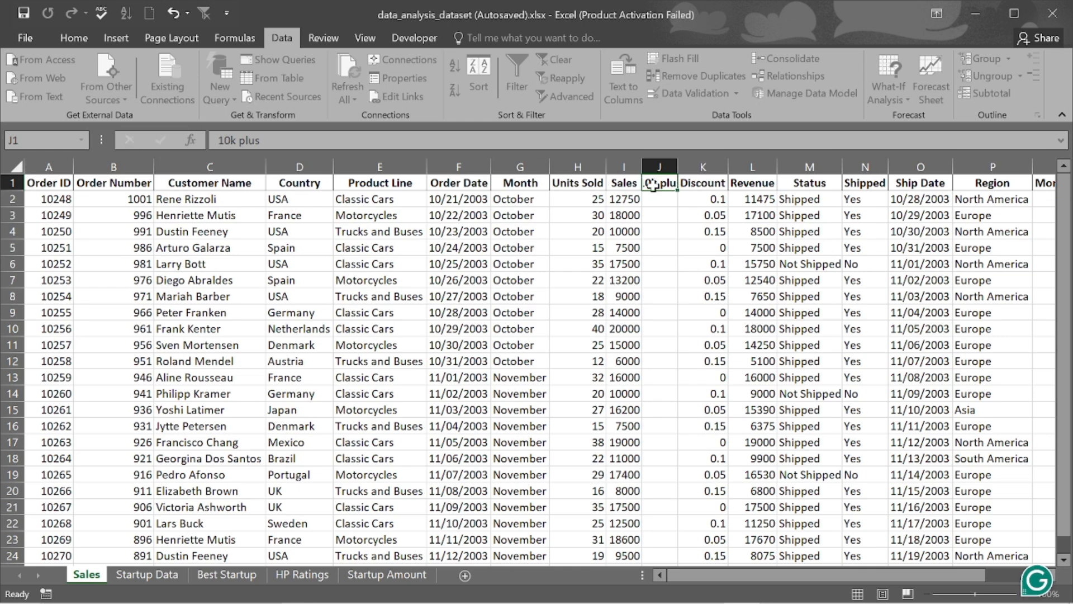
AutoFit all column widths to fit the new column J header, and select J2.
left_click(16, 166)
double_click(72, 165)
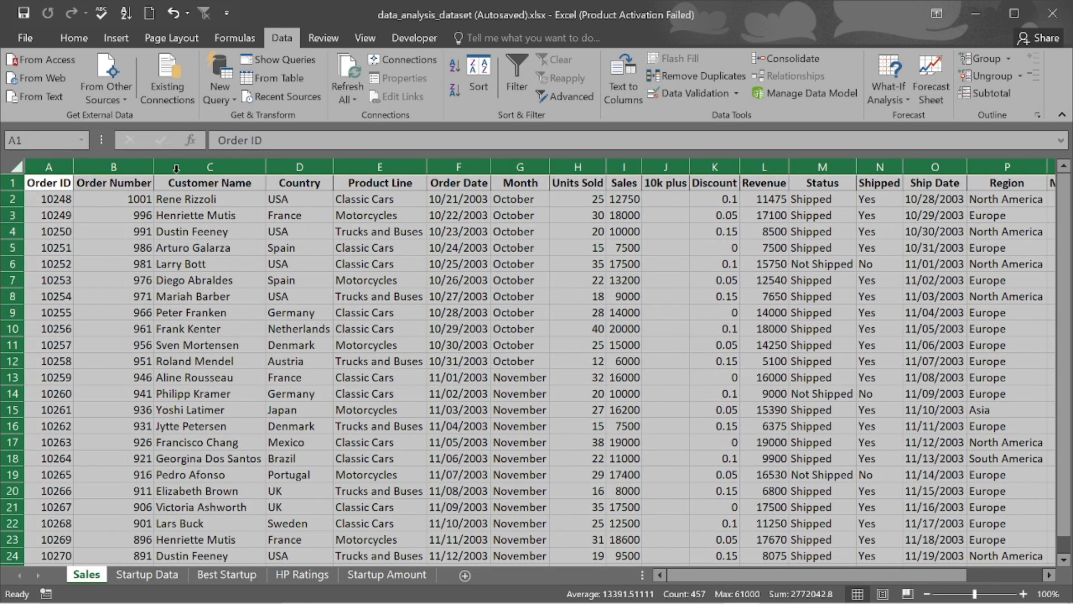
left_click(679, 201)
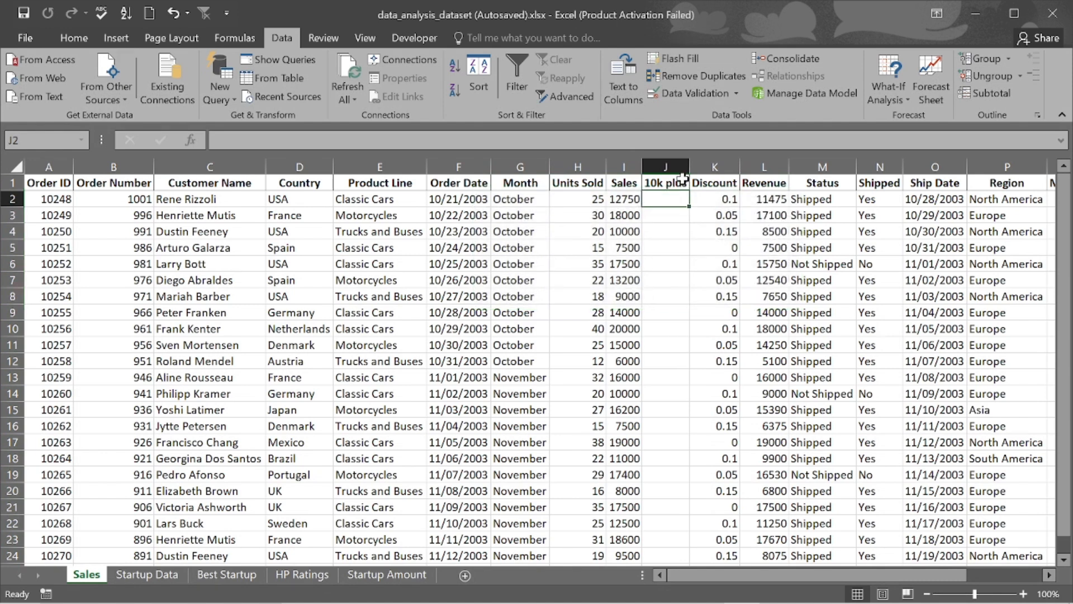
Change the column header in J1 to "10k plus or minus".
double_click(686, 179)
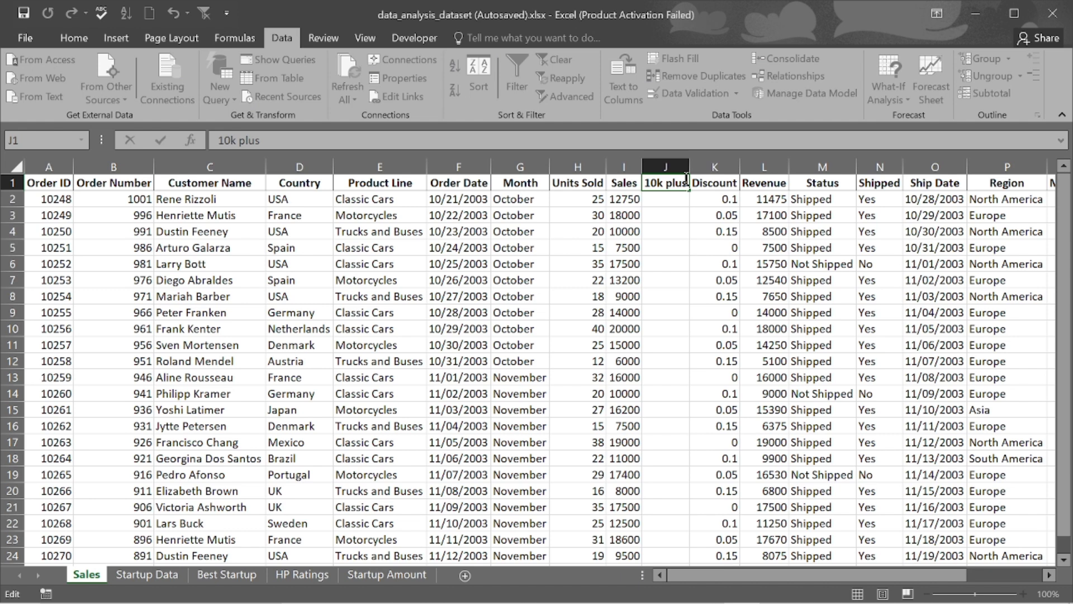
type("o")
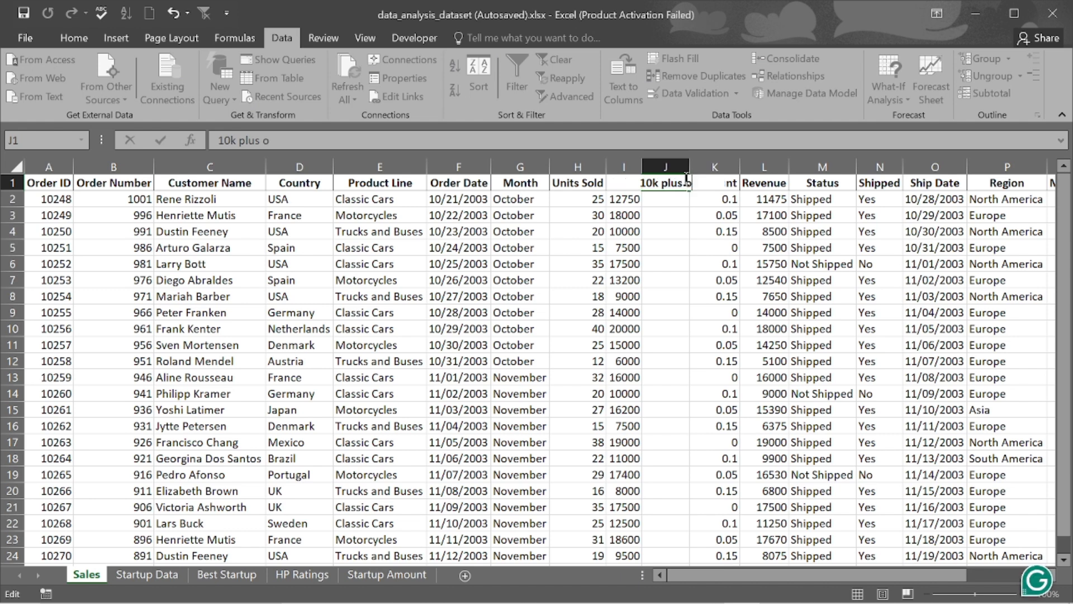
type("r mi")
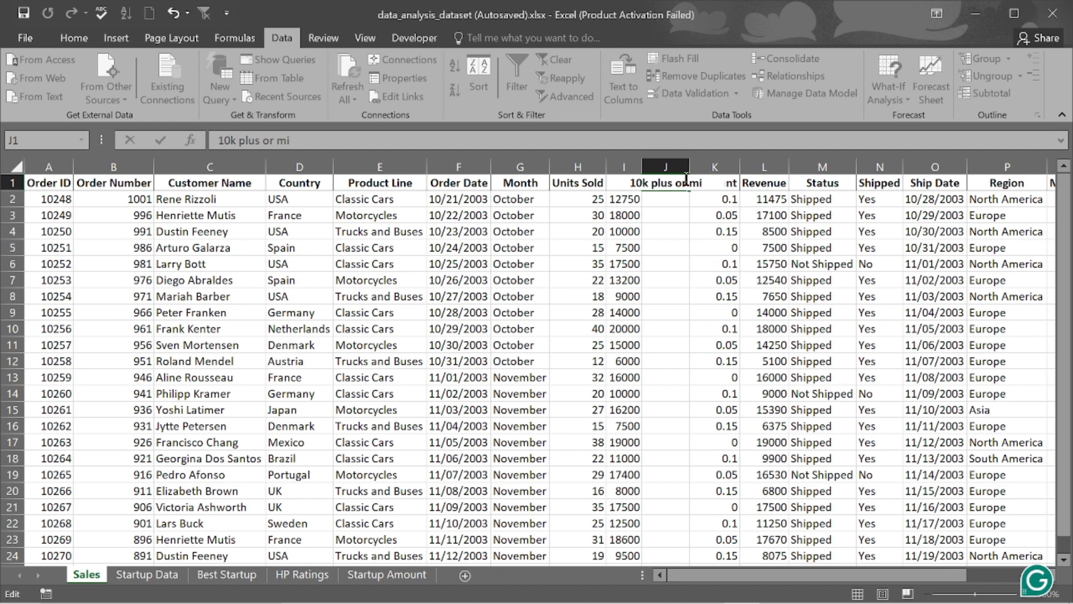
type("nus")
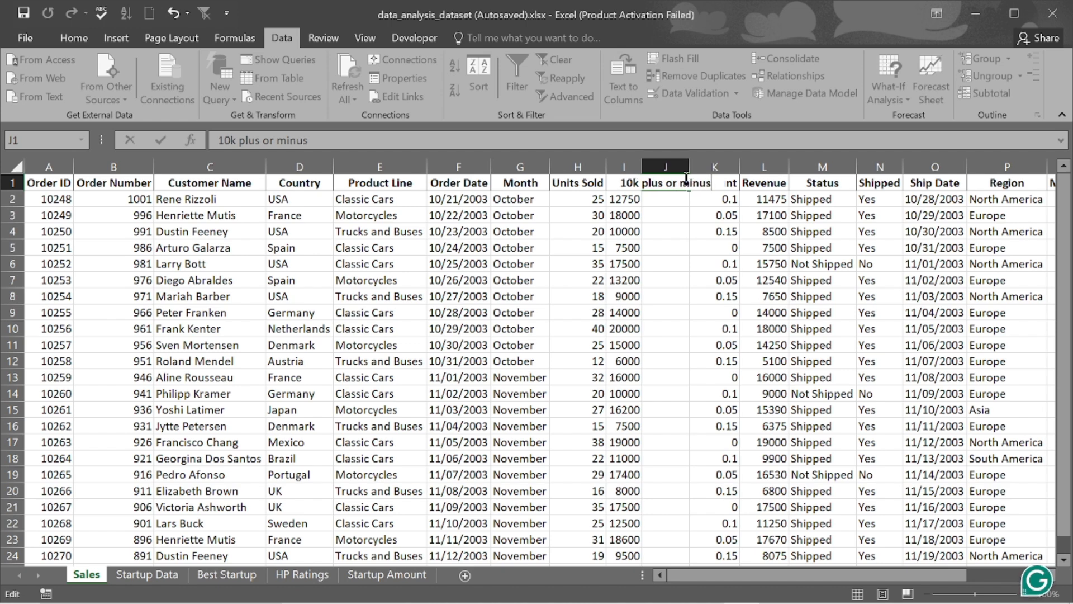
key("Return")
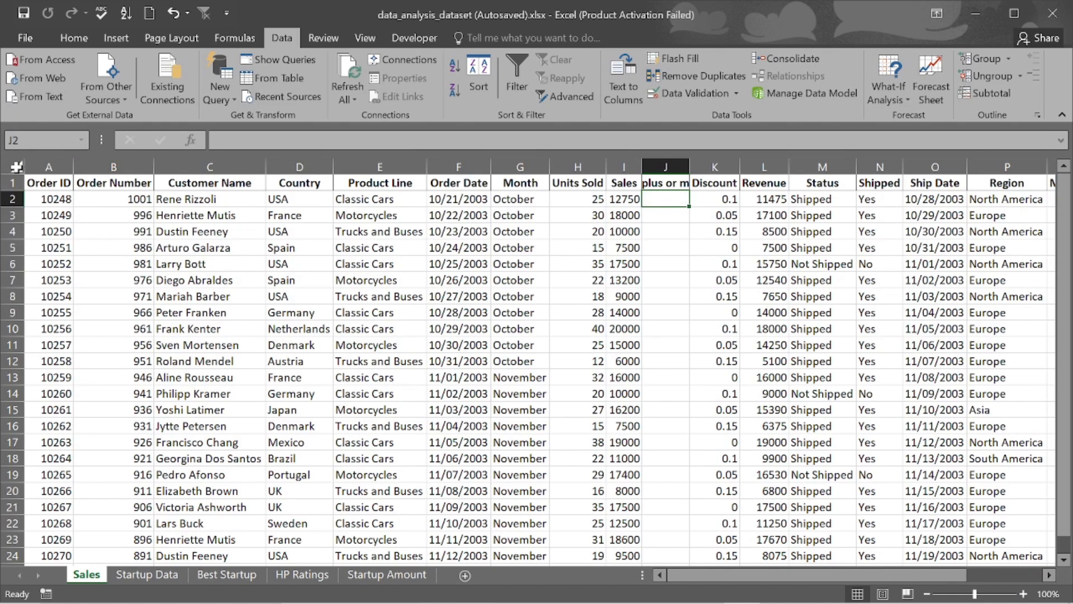
AutoFit the width of every column on the Sales sheet so the longer J1 header fits.
left_click(17, 167)
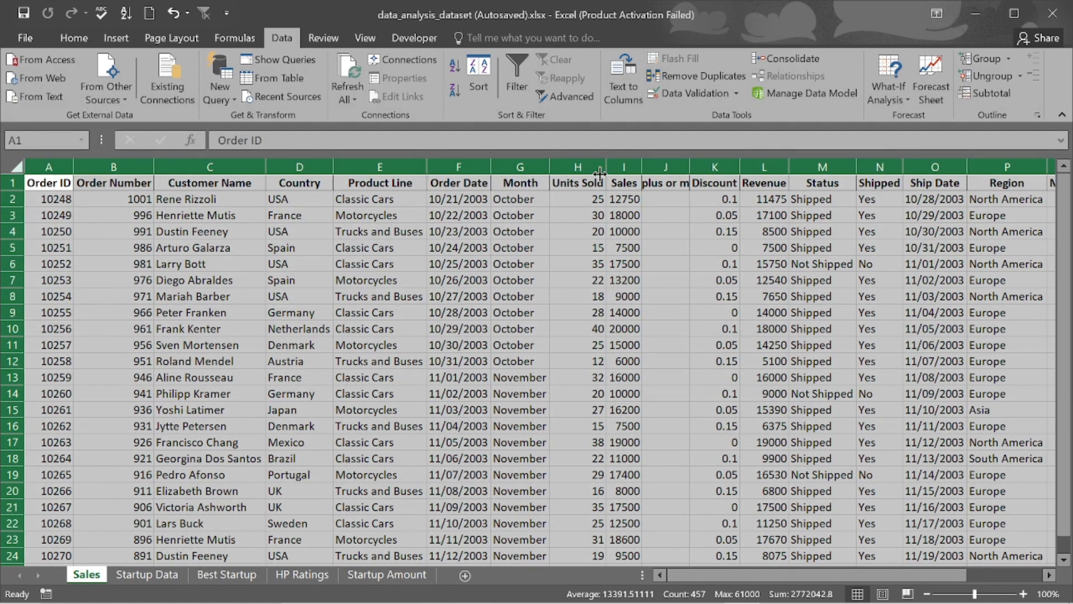
double_click(606, 169)
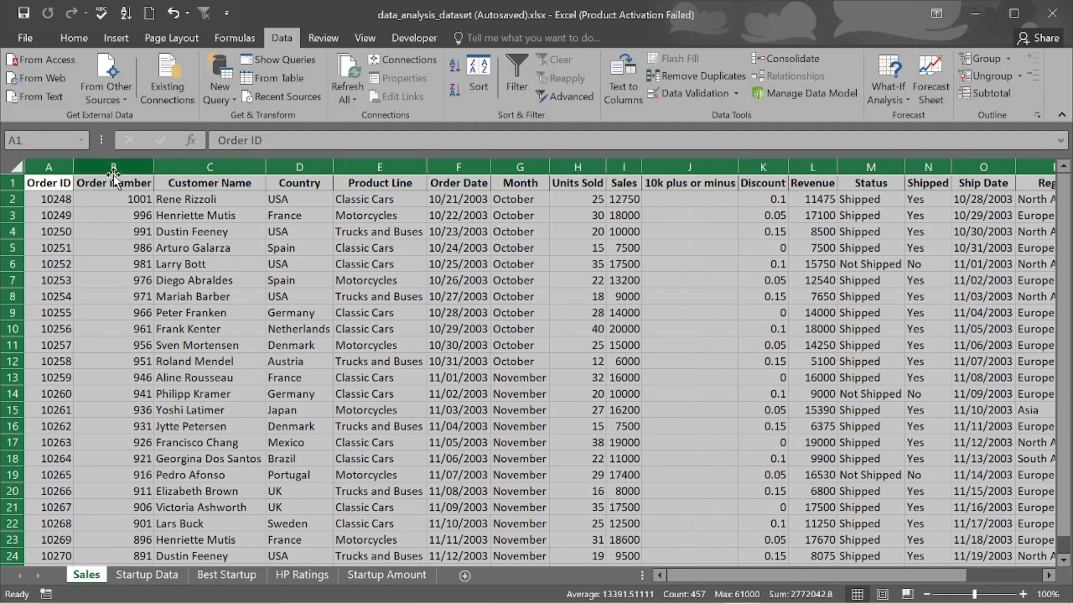
left_click(608, 254)
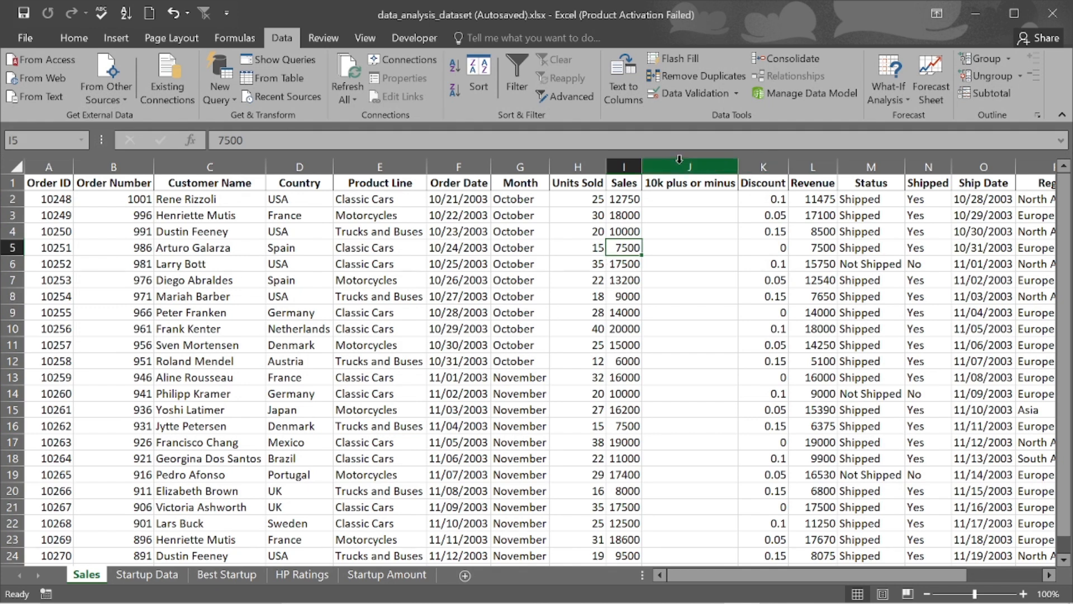
Start an IF formula in J2 with the logical test I2>10000 on the Sales value.
left_click(693, 199)
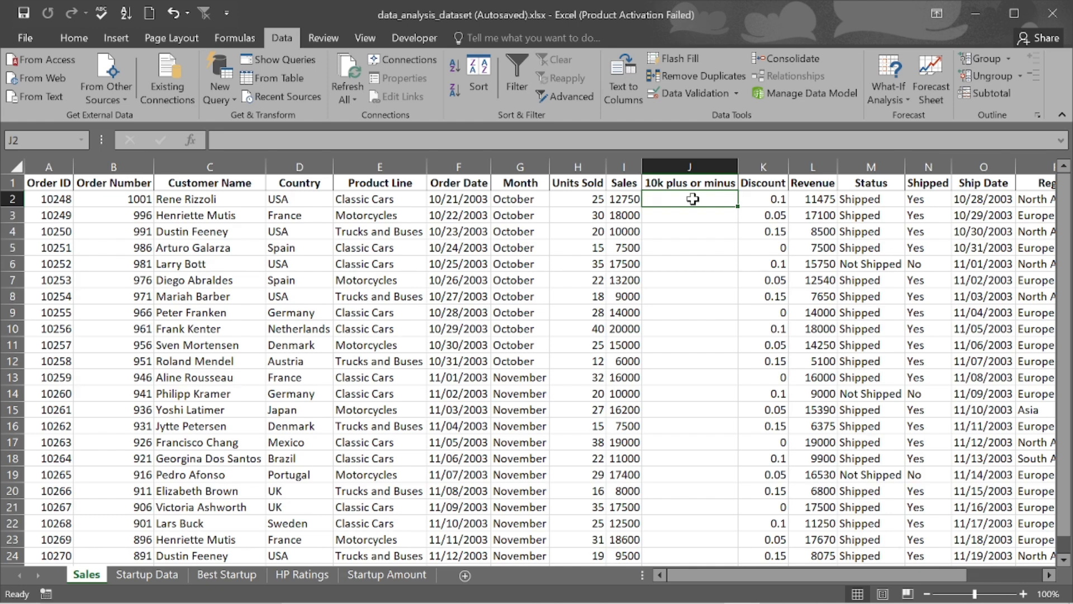
type("=")
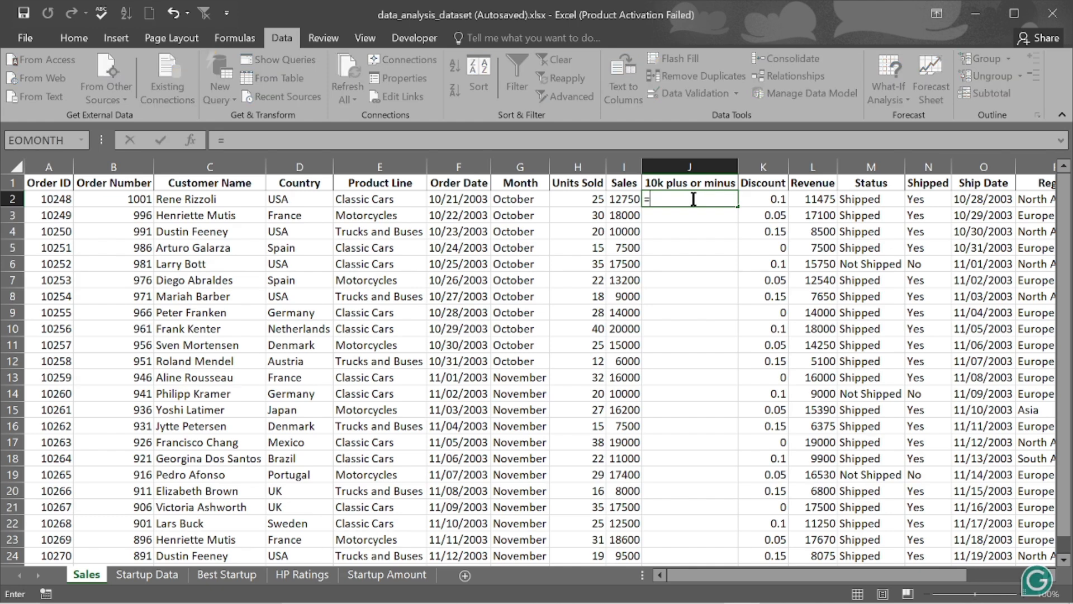
type("if")
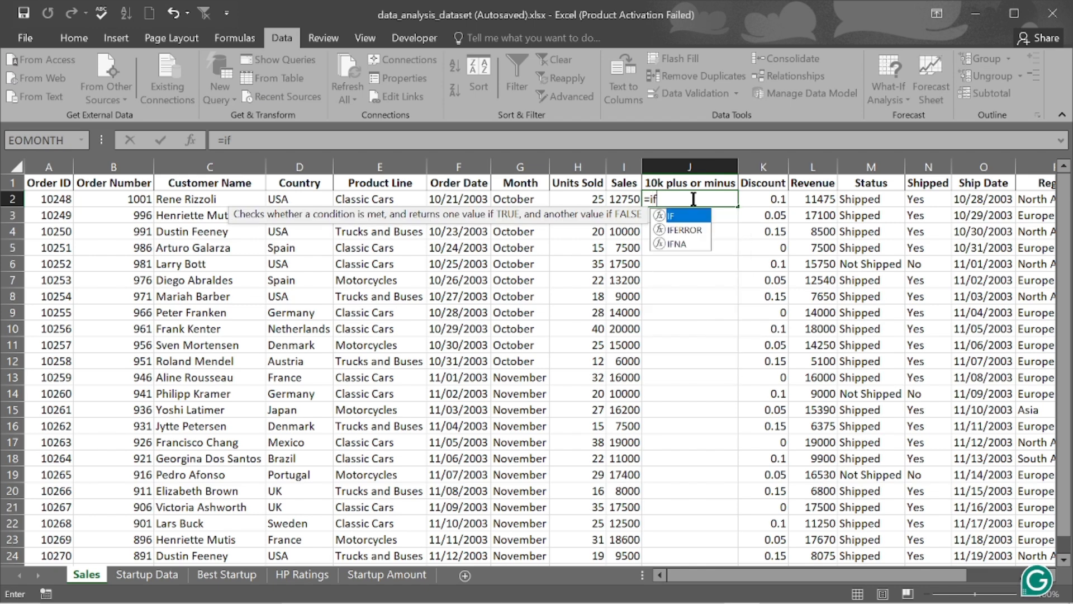
key("Tab")
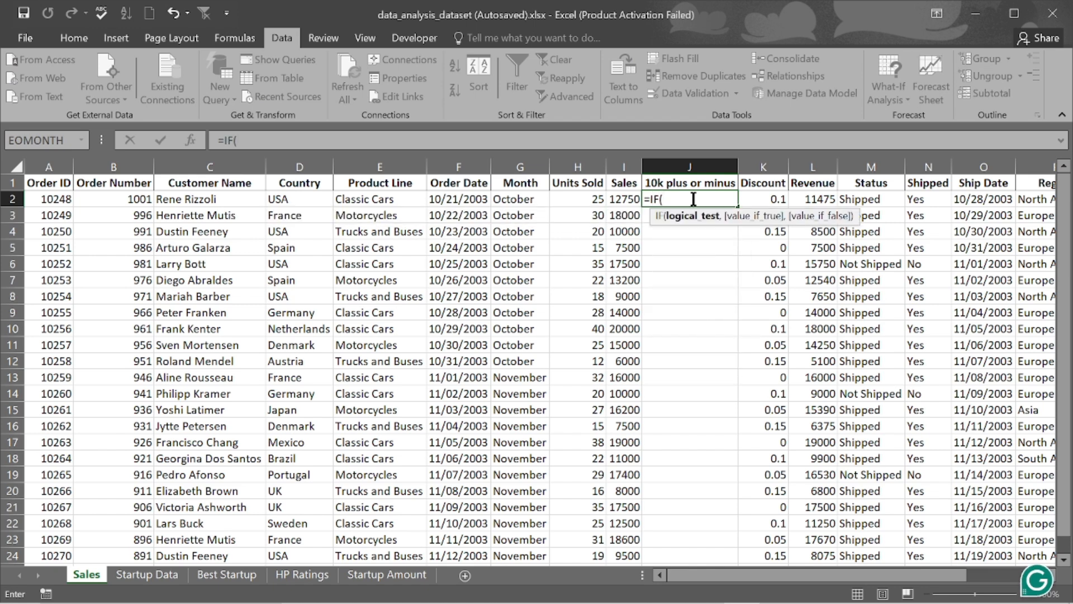
left_click(623, 199)
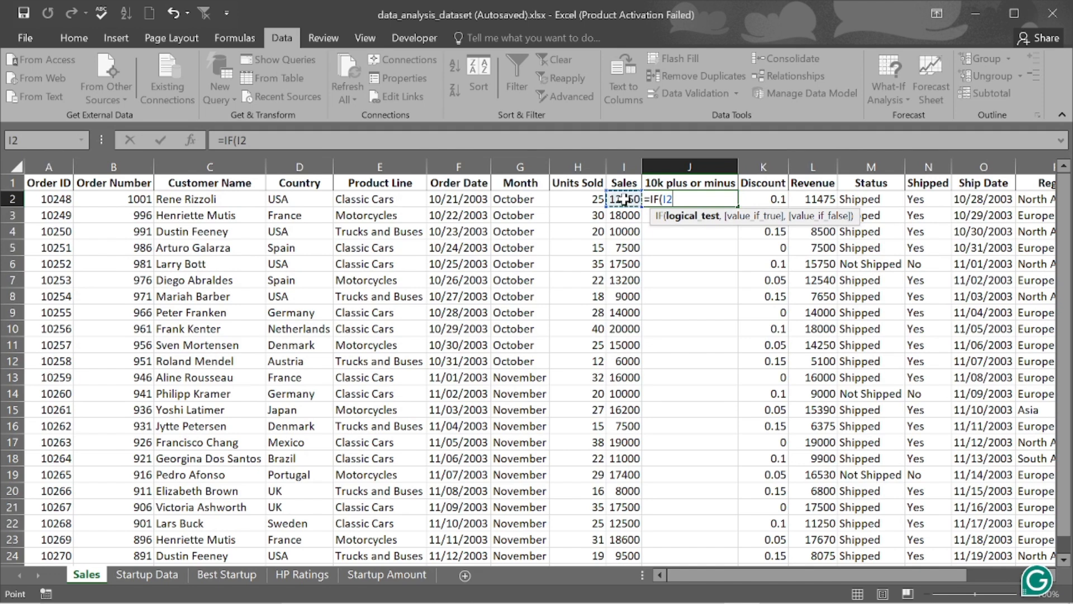
type(">")
type("10000")
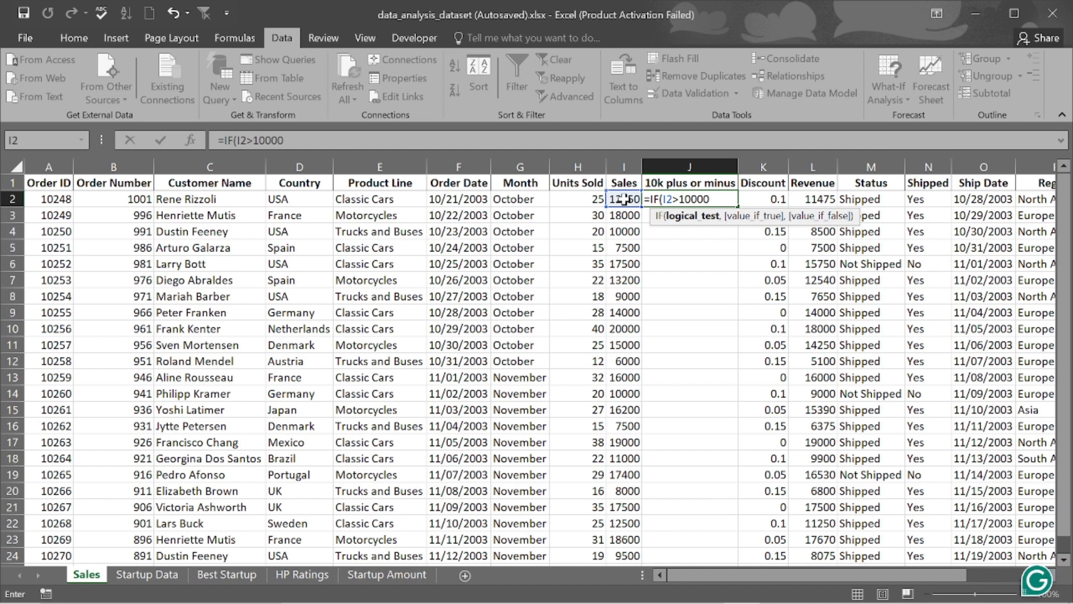
Add "Over 10k" as the value-if-true argument of the IF formula in J2.
type(",")
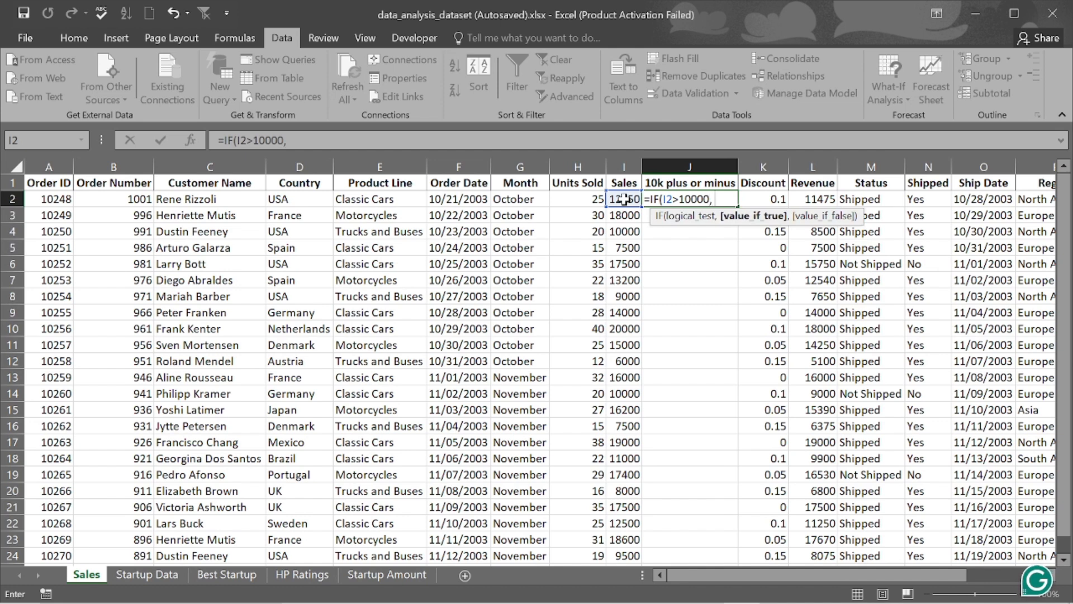
type(" \"")
type("Over")
type(" 100")
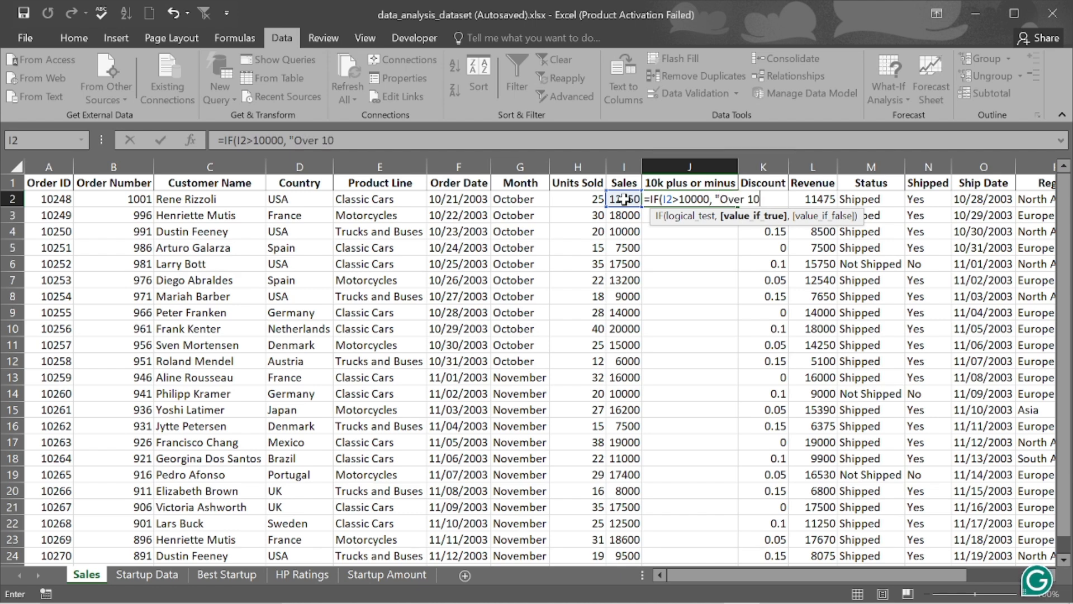
type("0")
type("0k")
key("BackSpace")
key("BackSpace")
key("BackSpace")
key("BackSpace")
type("k\",")
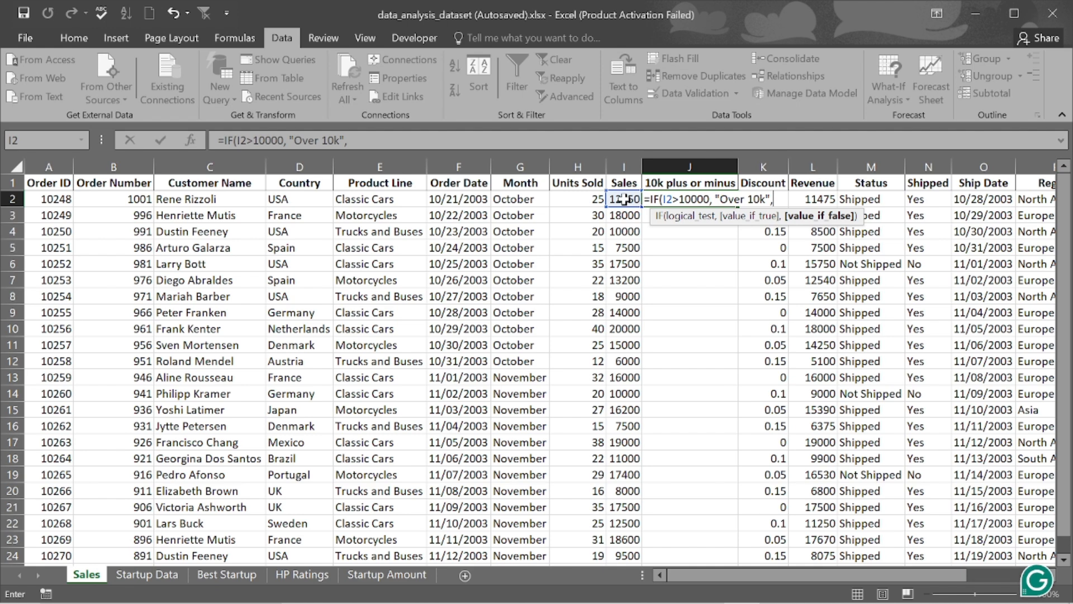
Complete the J2 IF formula with "Under 10k" as the value-if-false argument and enter it.
type(" \"Under")
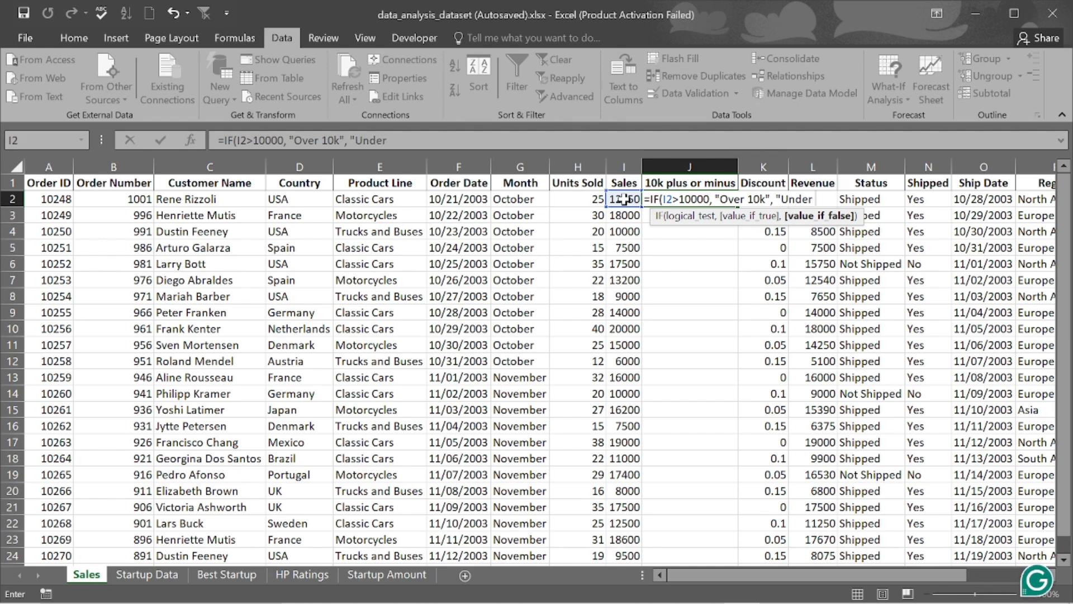
type(" 10k\"")
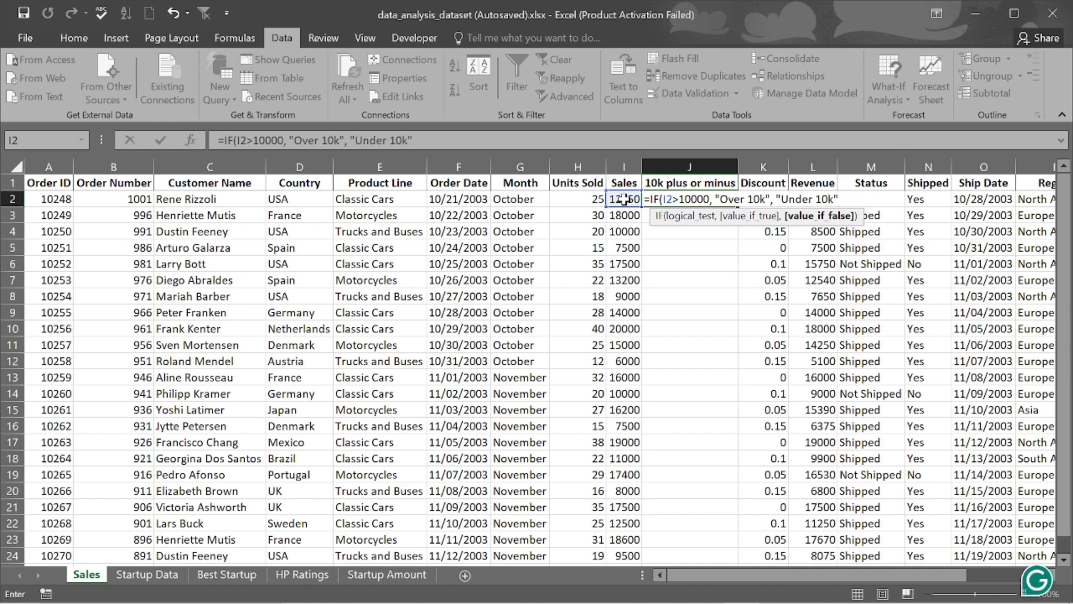
type(")")
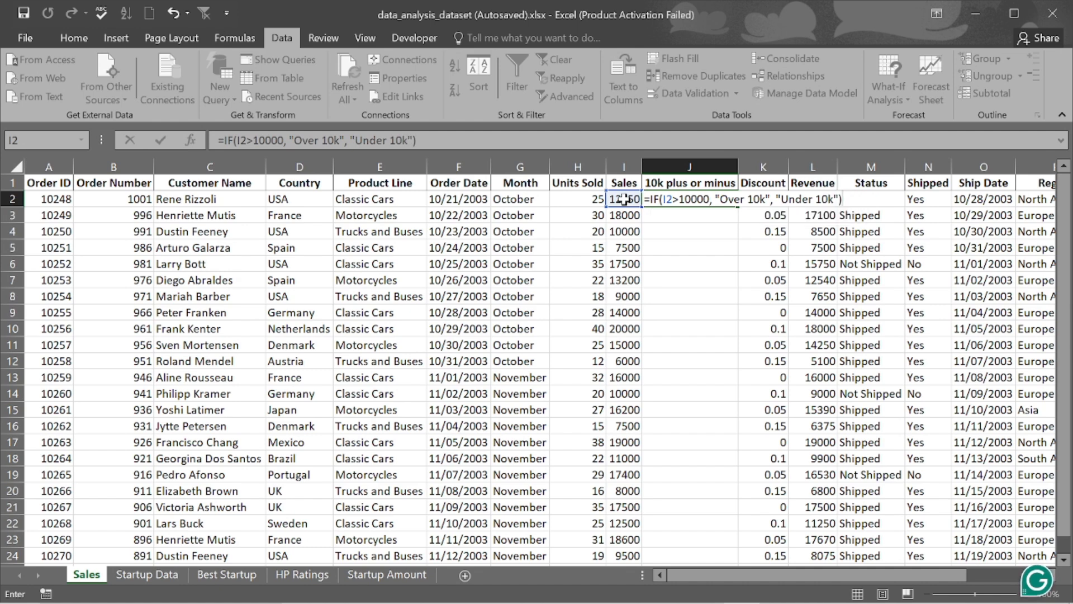
key("Return")
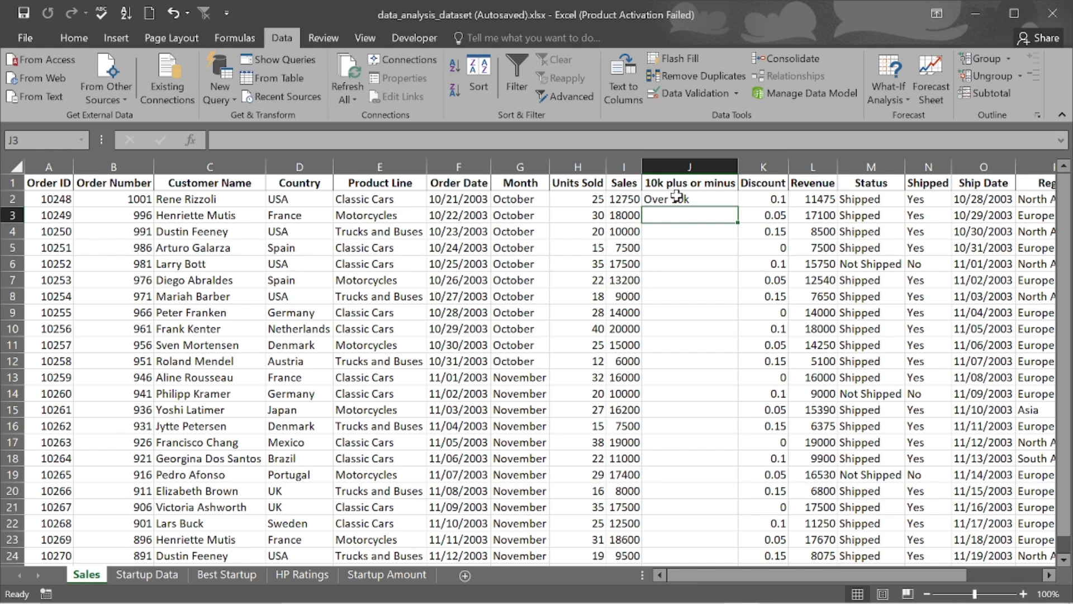
Fill the IF formula from J2 down column J to row 24, check the filled rows and deselect the range.
left_click(703, 200)
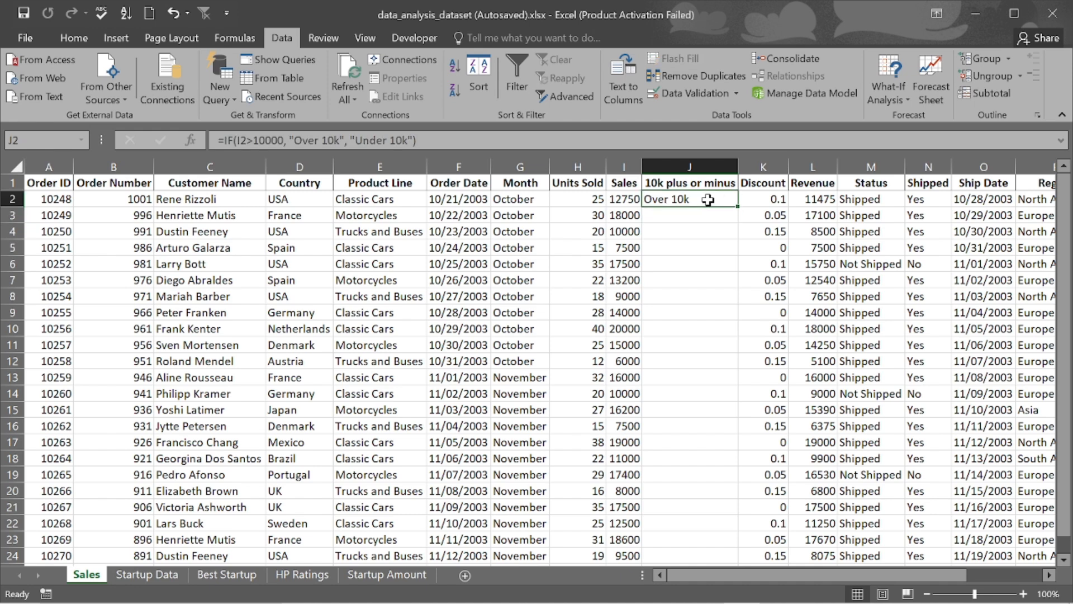
double_click(739, 205)
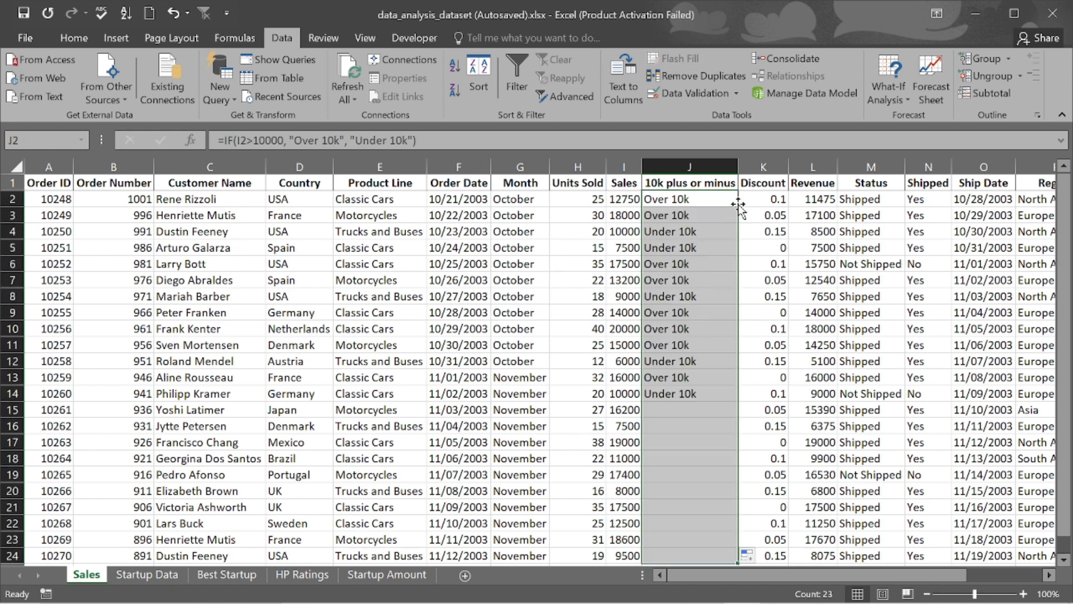
scroll(710, 329, "down", 8)
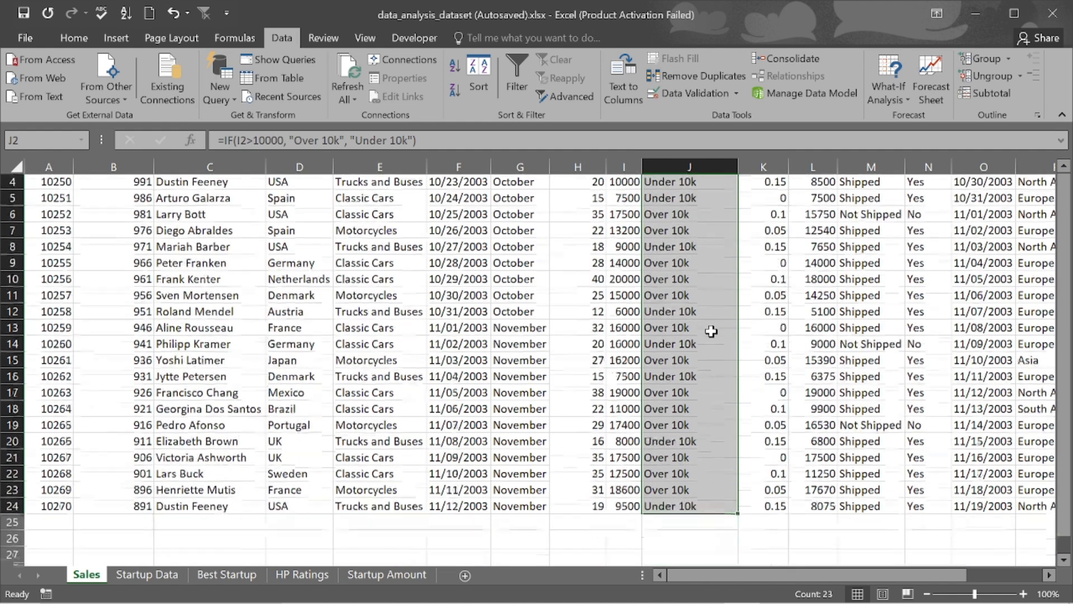
scroll(709, 328, "up", 8)
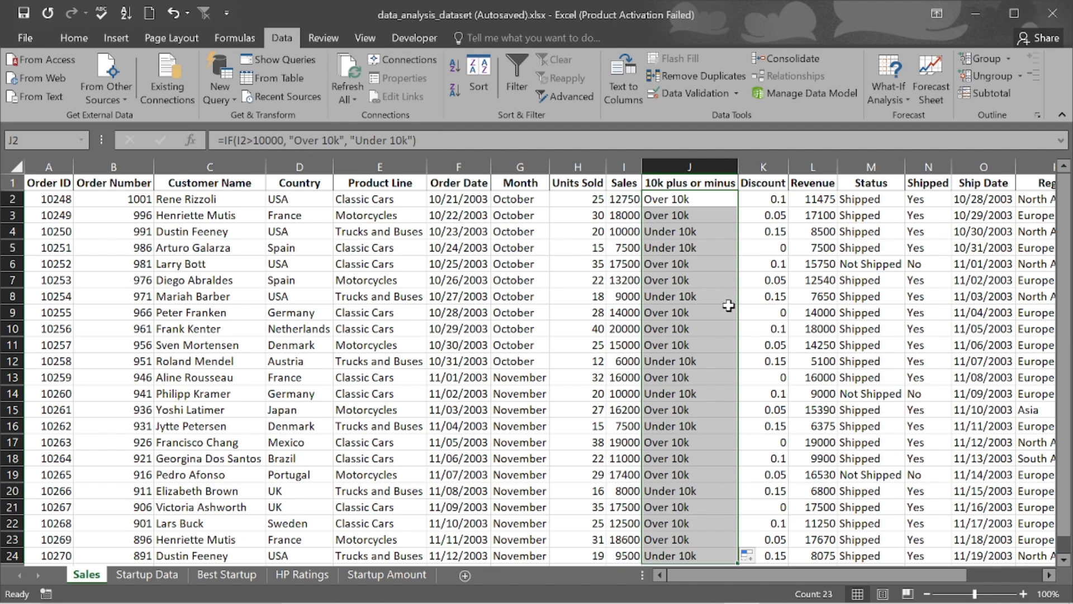
left_click(744, 349)
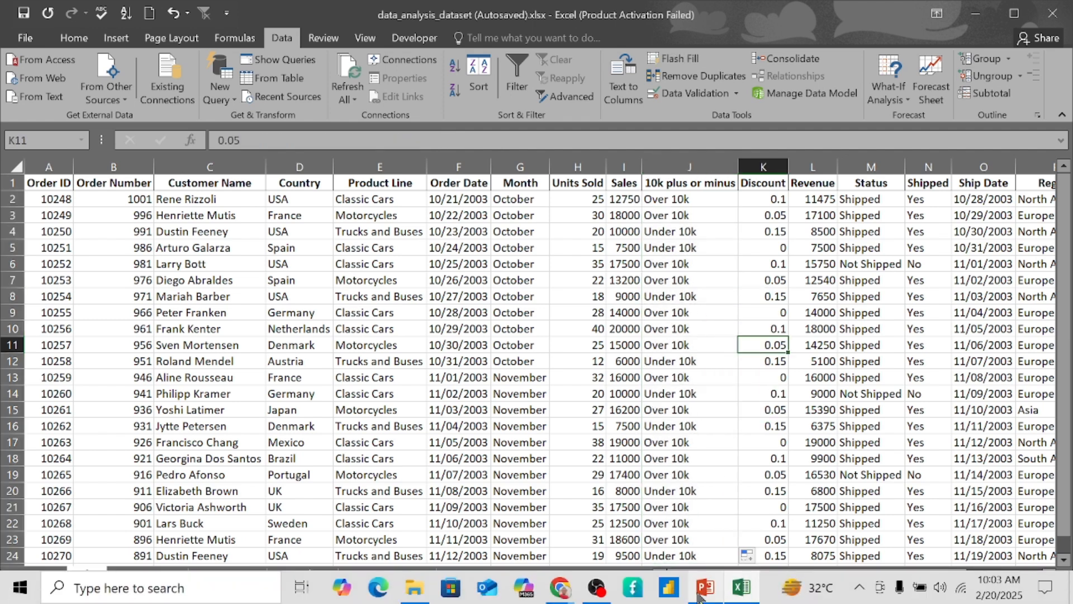
Switch to the Excel training presentation in PowerPoint and advance to slide 44 on the IF function.
left_click(706, 587)
scroll(735, 350, "down", 1)
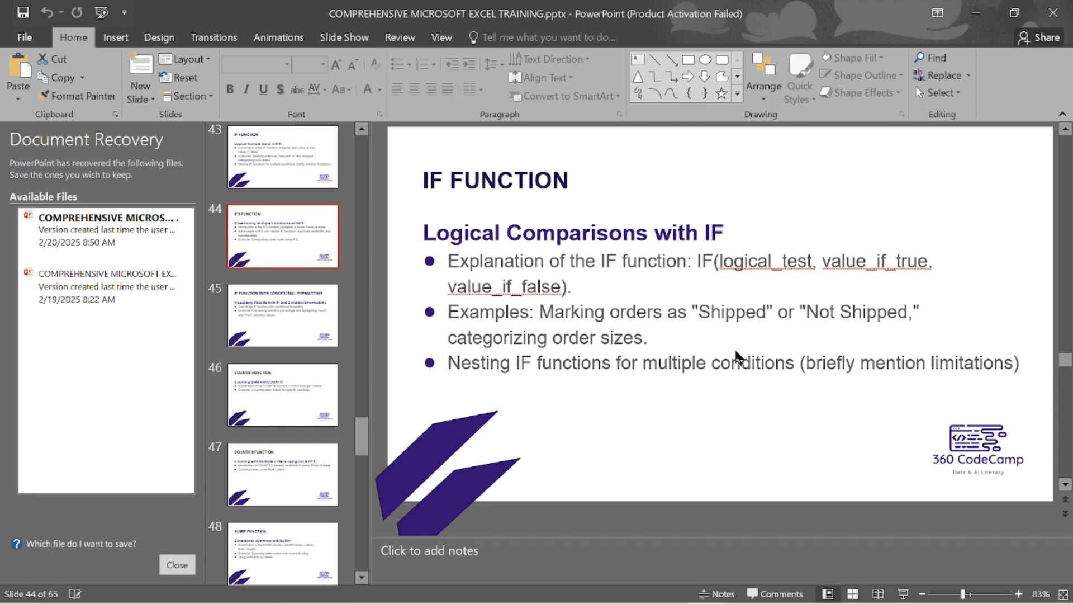
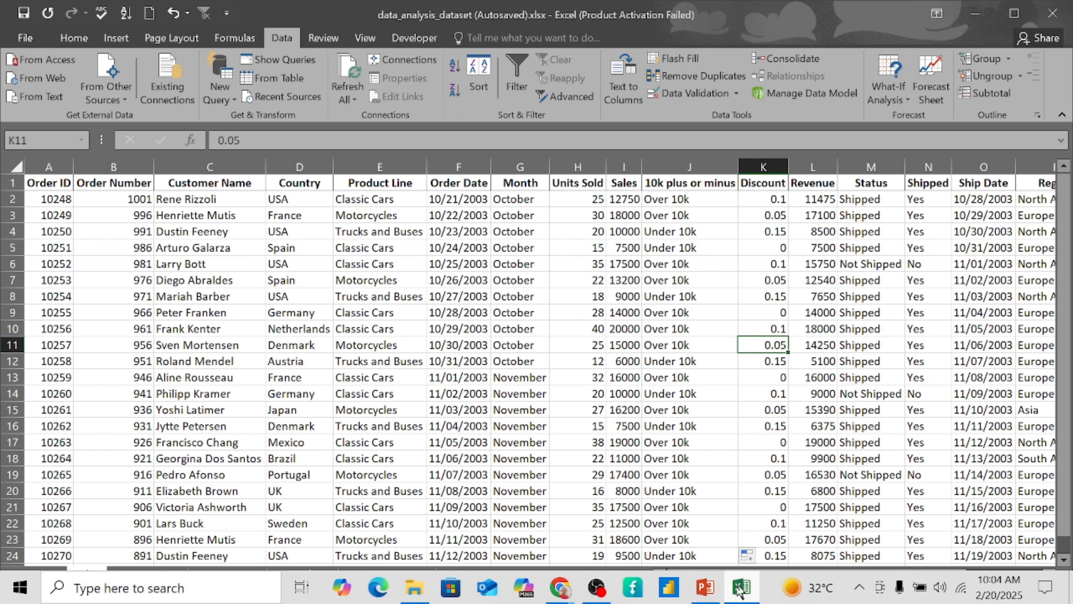
Switch to PowerPoint to read the IFS function slide, and return to the Excel workbook.
left_click(706, 588)
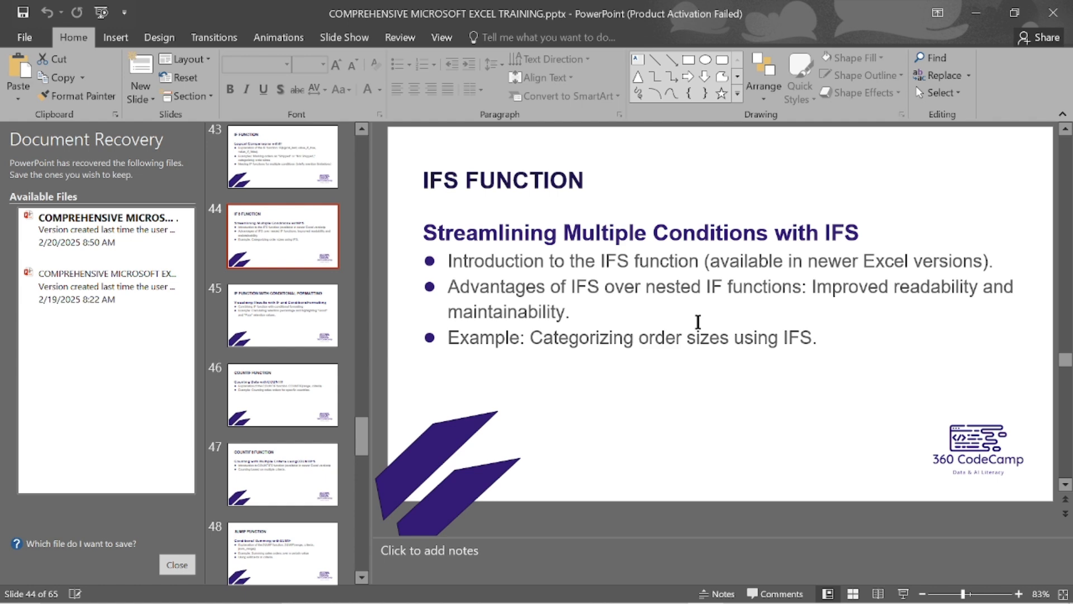
left_click(737, 595)
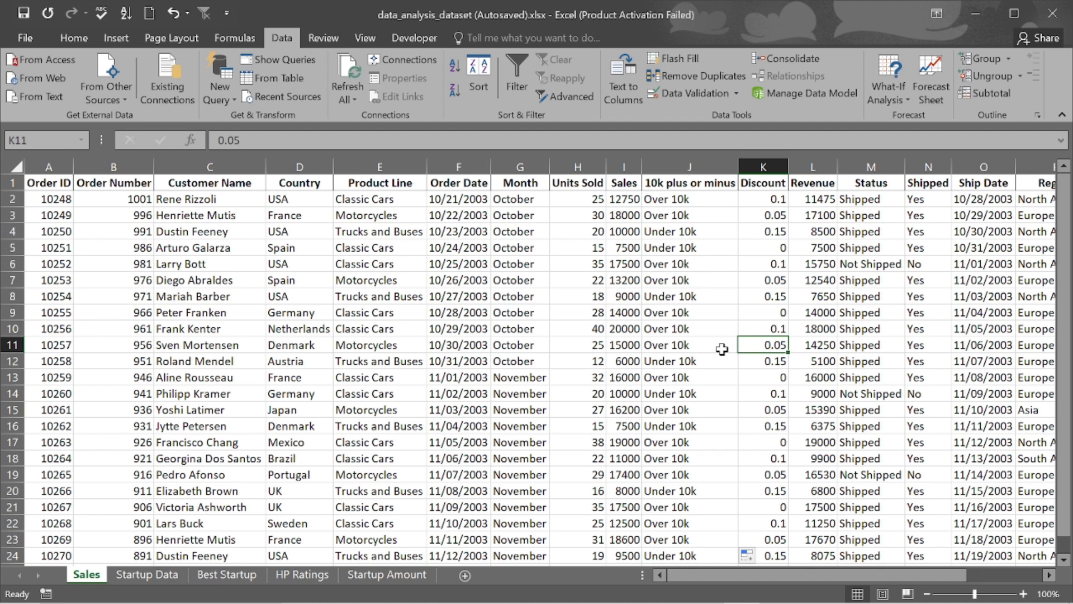
Examine the columns of the Sales sheet and compare them with the Startup Data and Best Startup sheets.
scroll(867, 302, "right", 5)
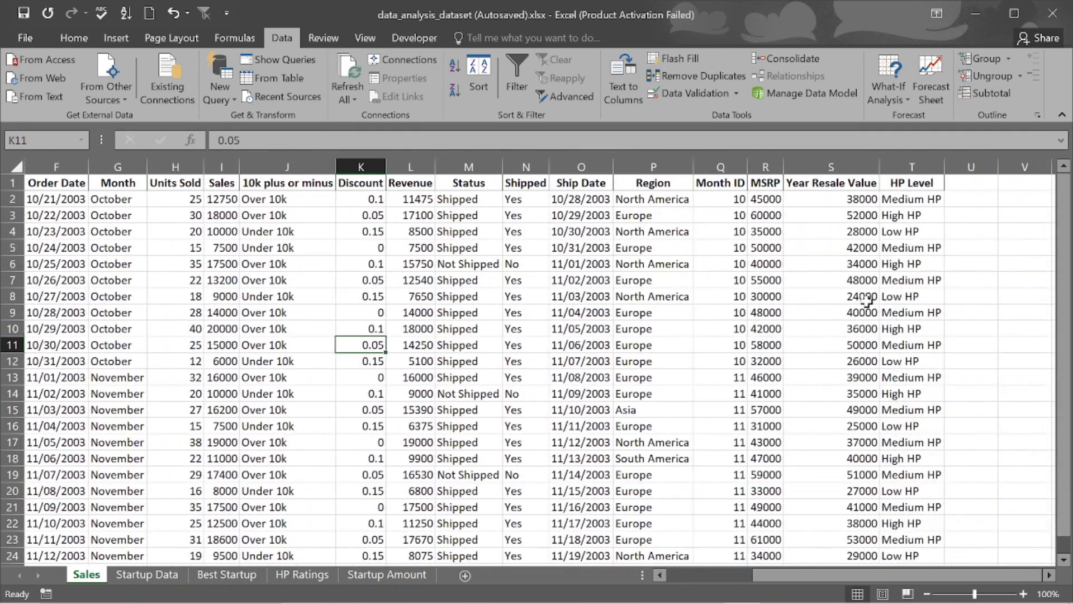
scroll(867, 302, "left", 5)
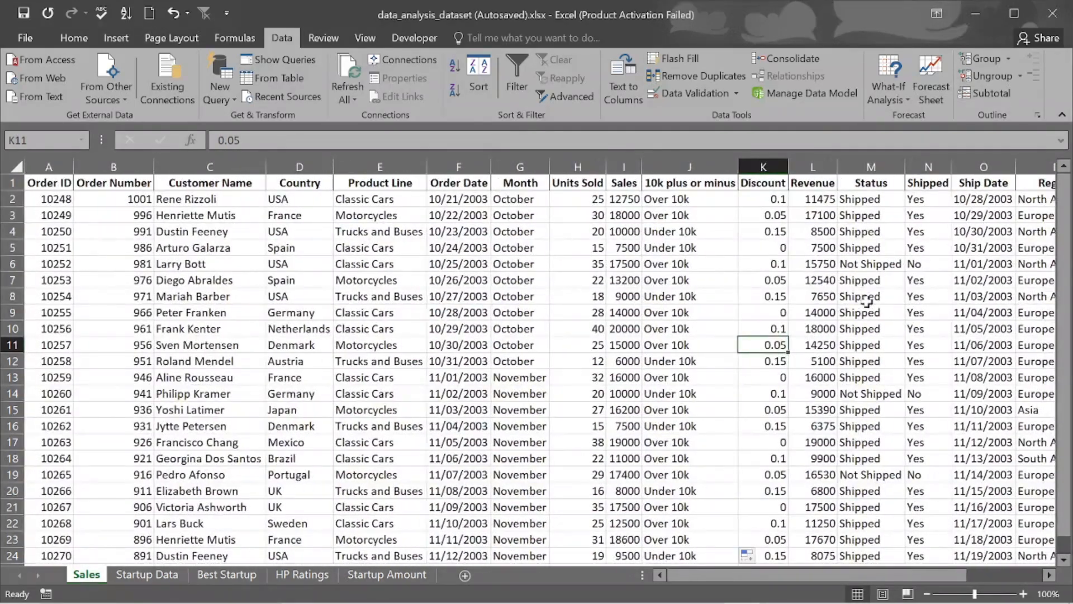
left_click(156, 582)
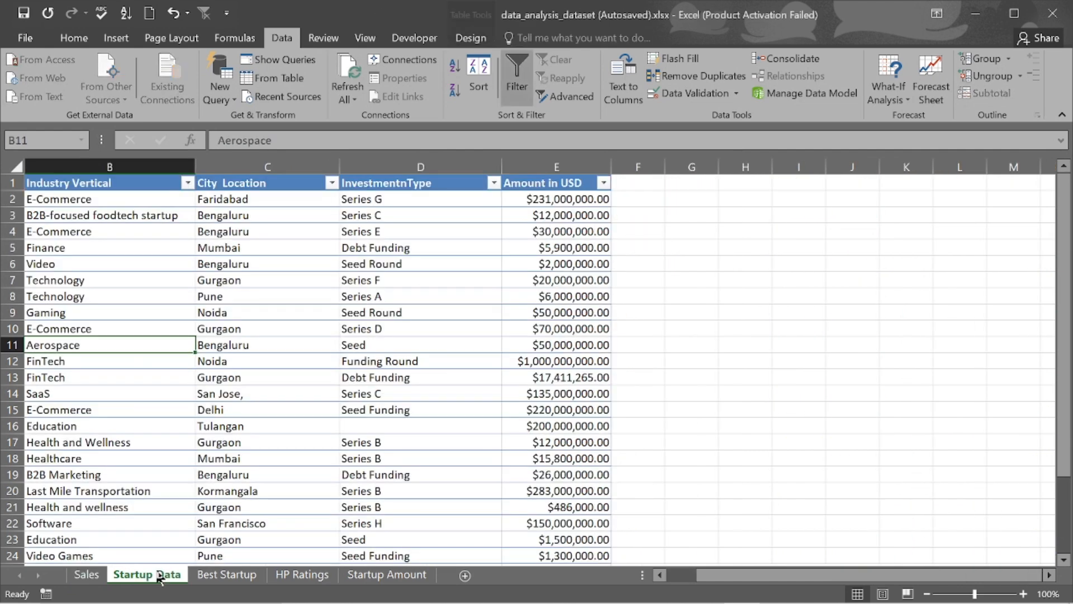
left_click(90, 577)
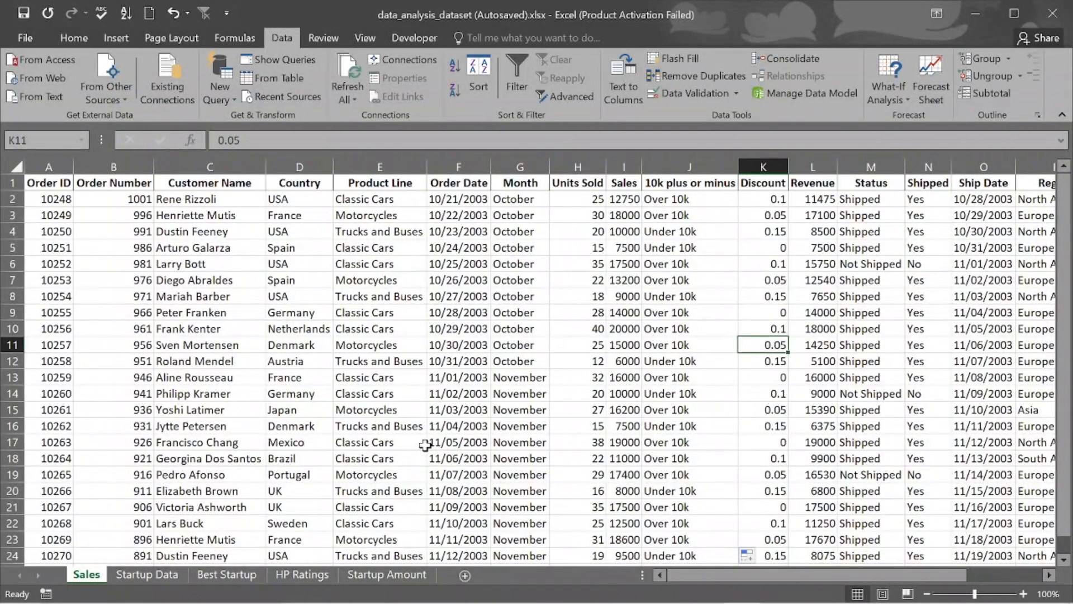
scroll(631, 423, "right", 2)
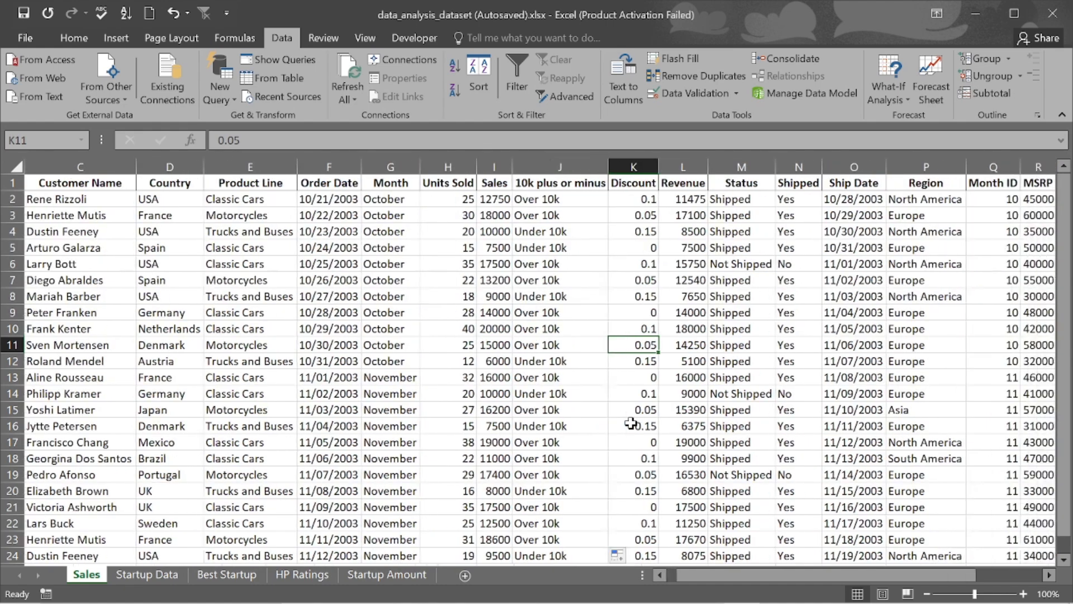
scroll(631, 423, "right", 2)
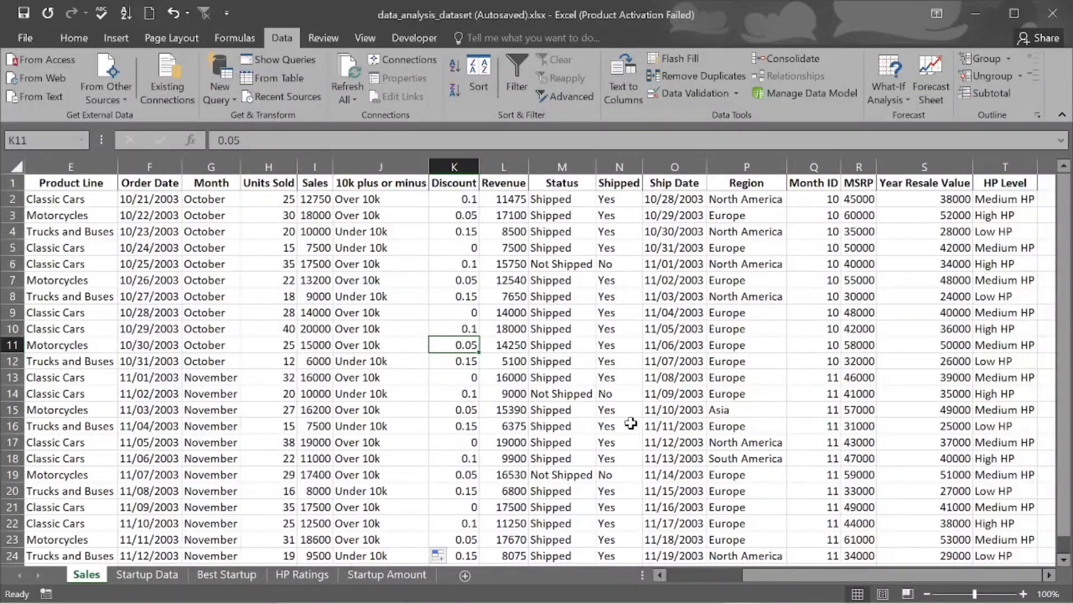
scroll(631, 423, "right", 1)
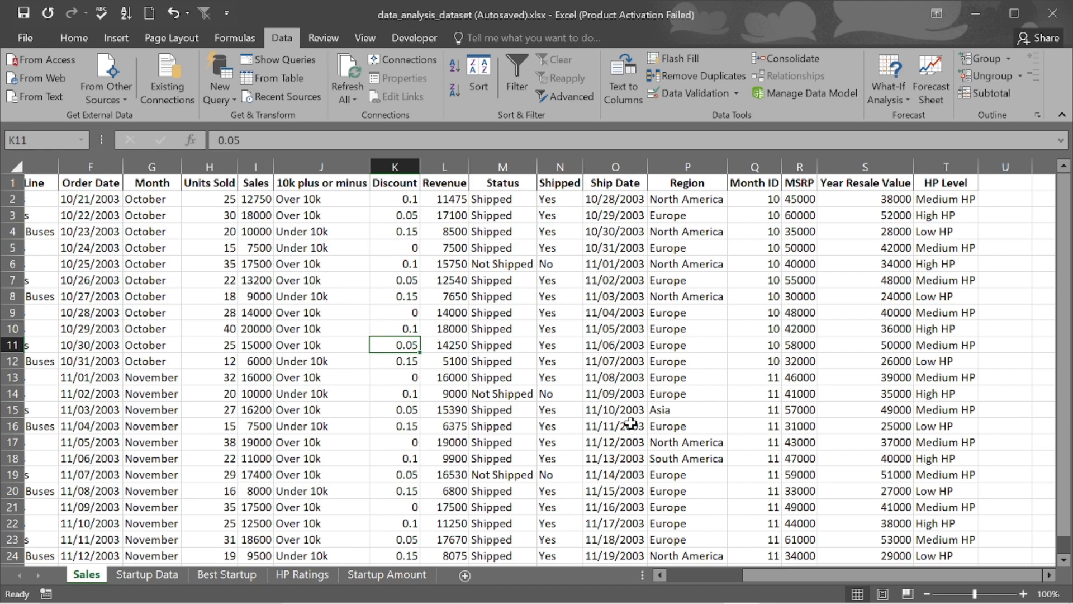
scroll(631, 423, "right", 1)
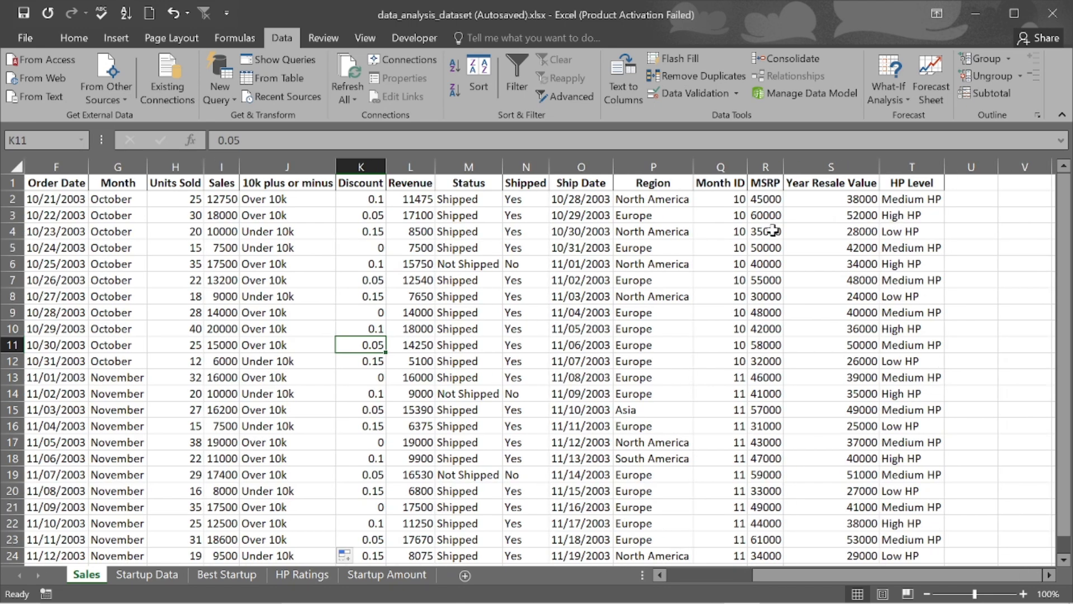
scroll(774, 231, "left", 3)
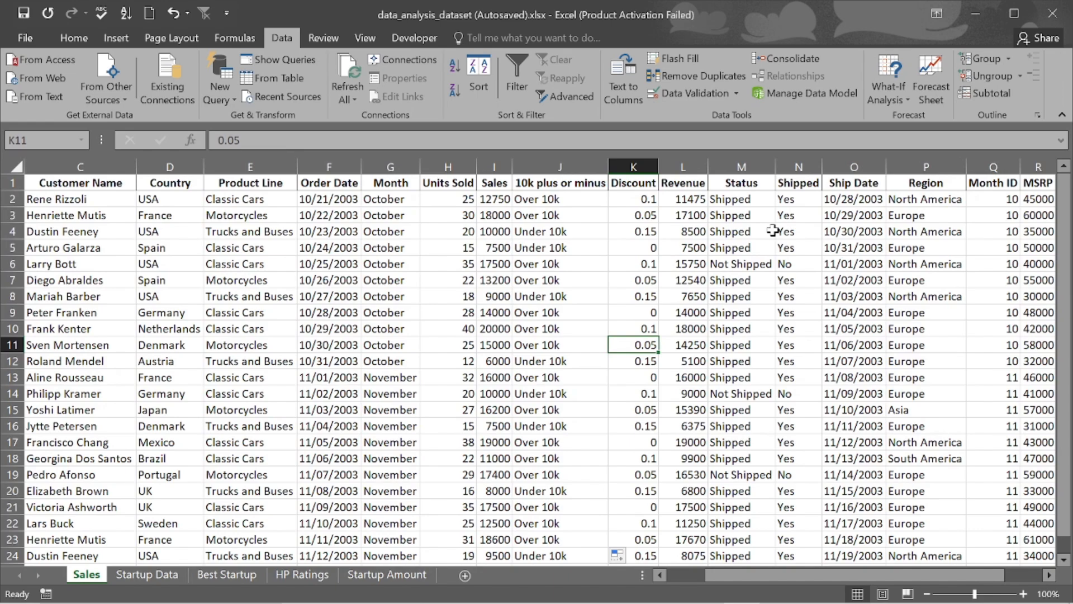
scroll(774, 230, "right", 3)
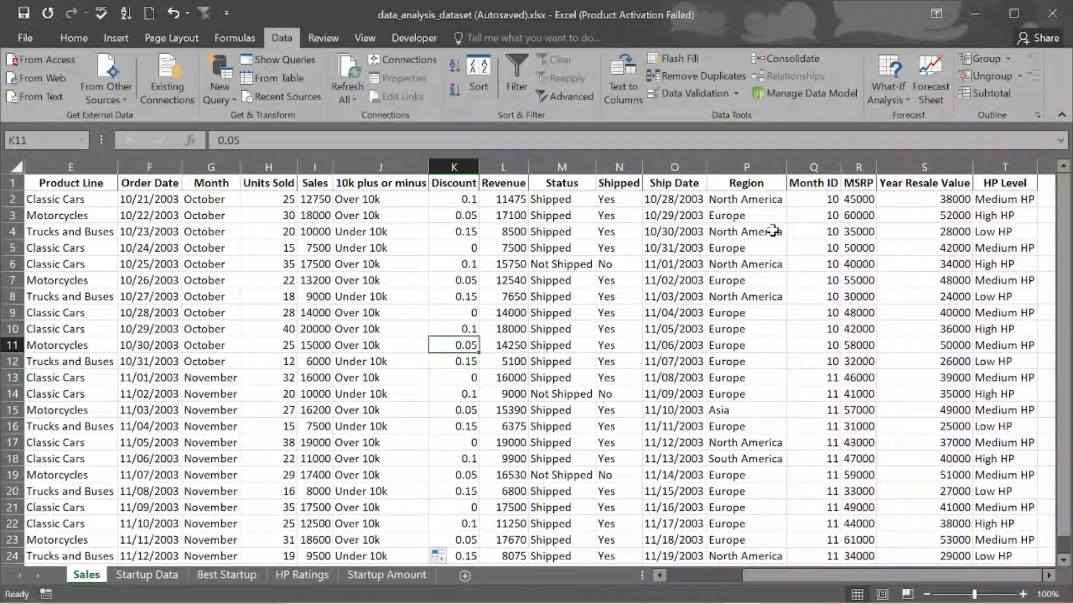
scroll(773, 230, "left", 5)
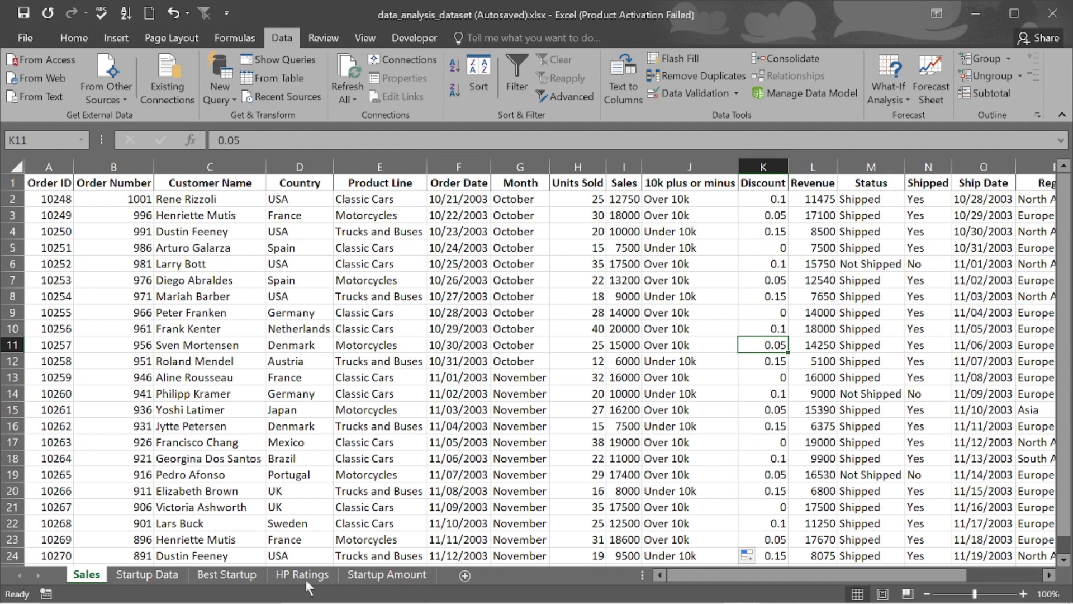
left_click(225, 579)
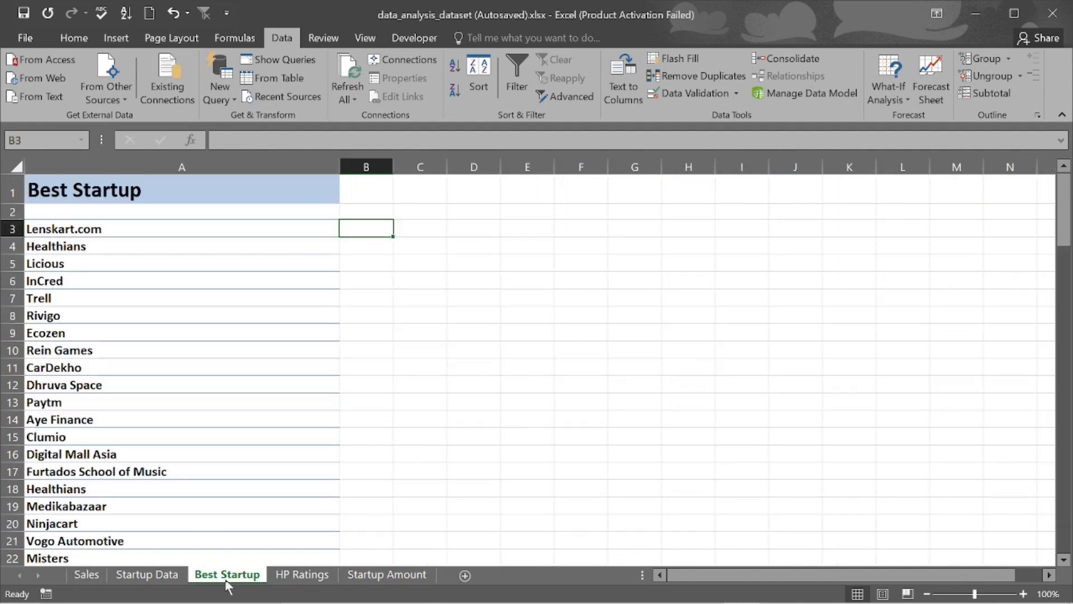
left_click(149, 576)
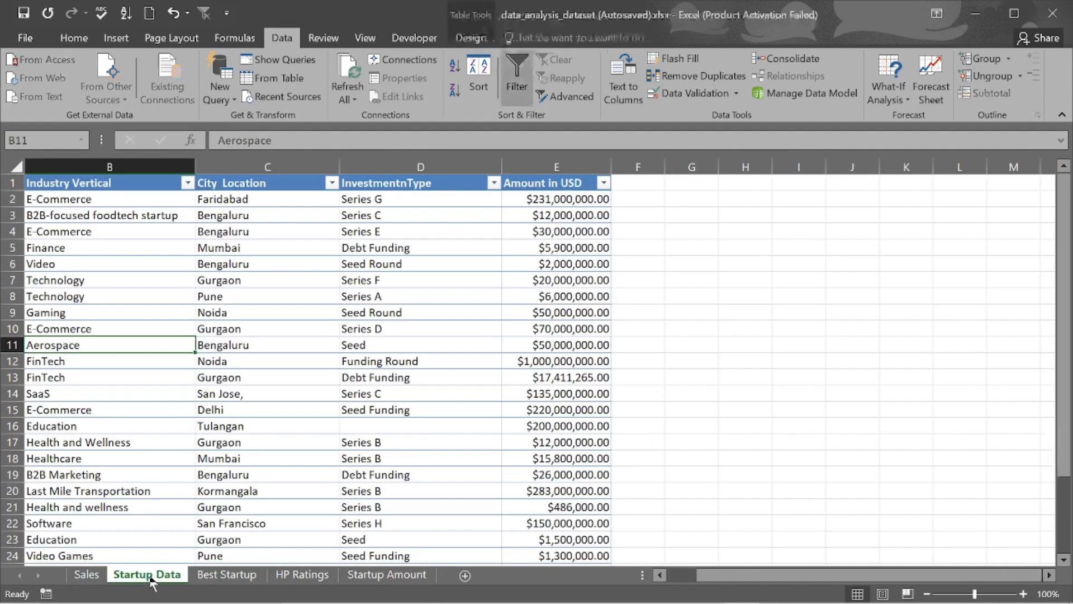
left_click(88, 581)
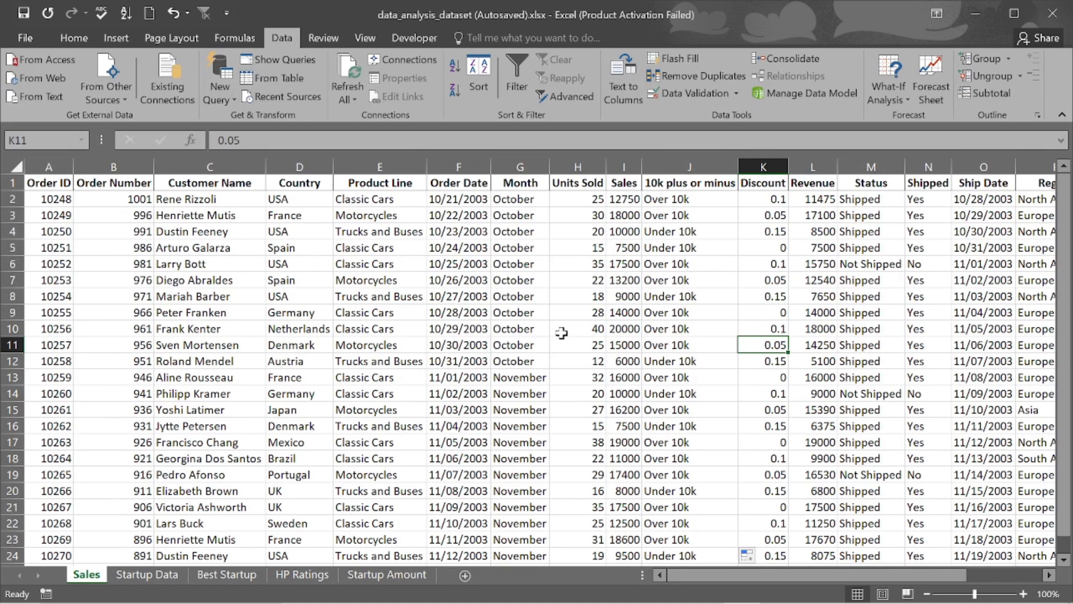
Enter the heading "HP Level?" in cell U1 of the Sales sheet, beside the HP Level column.
scroll(893, 299, "right", 3)
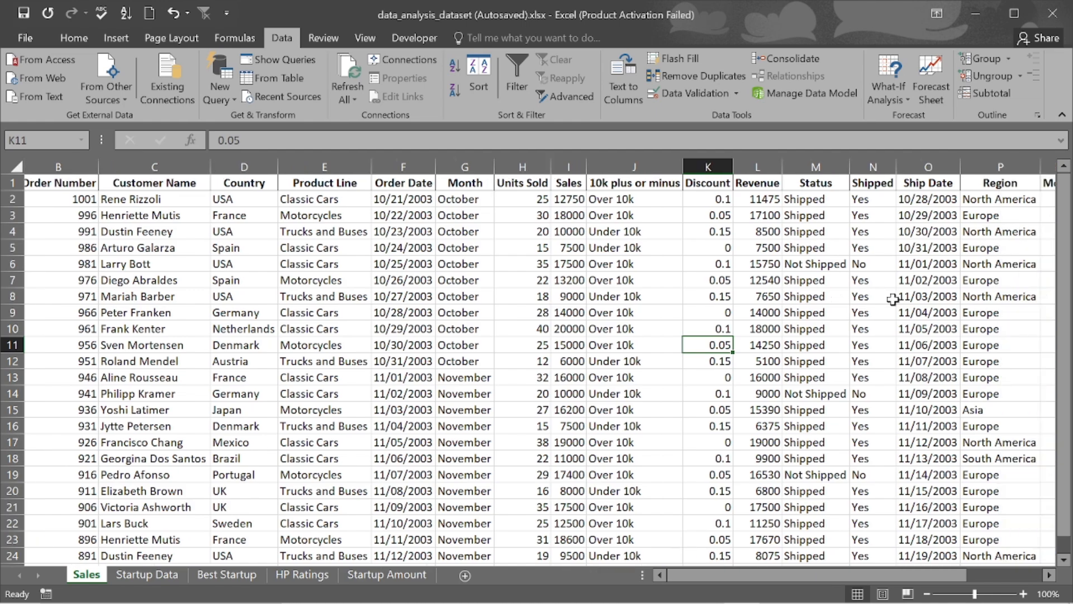
scroll(893, 299, "left", 3)
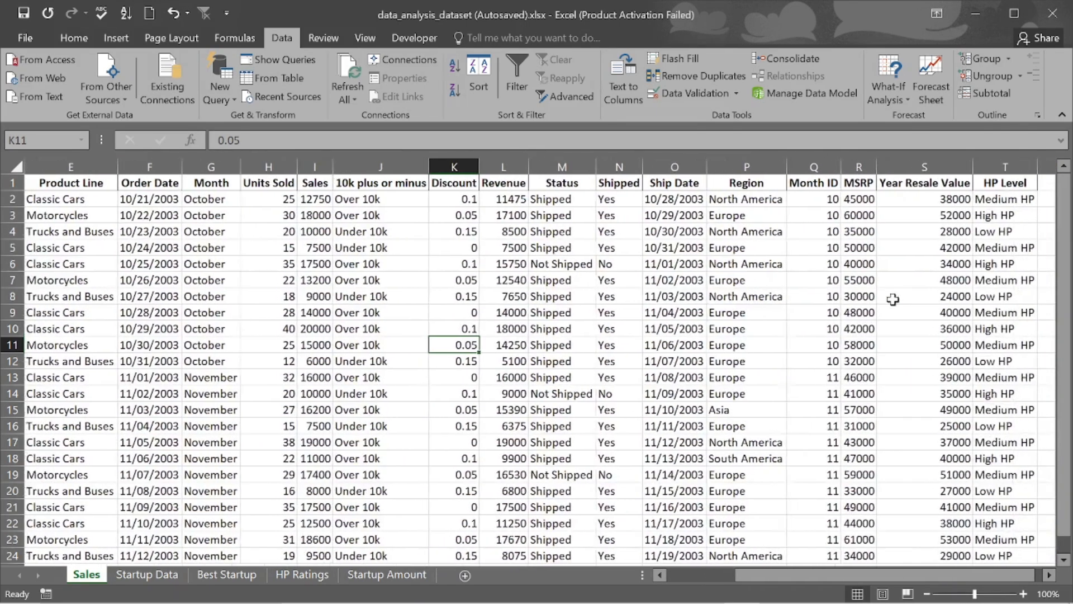
scroll(893, 299, "right", 8)
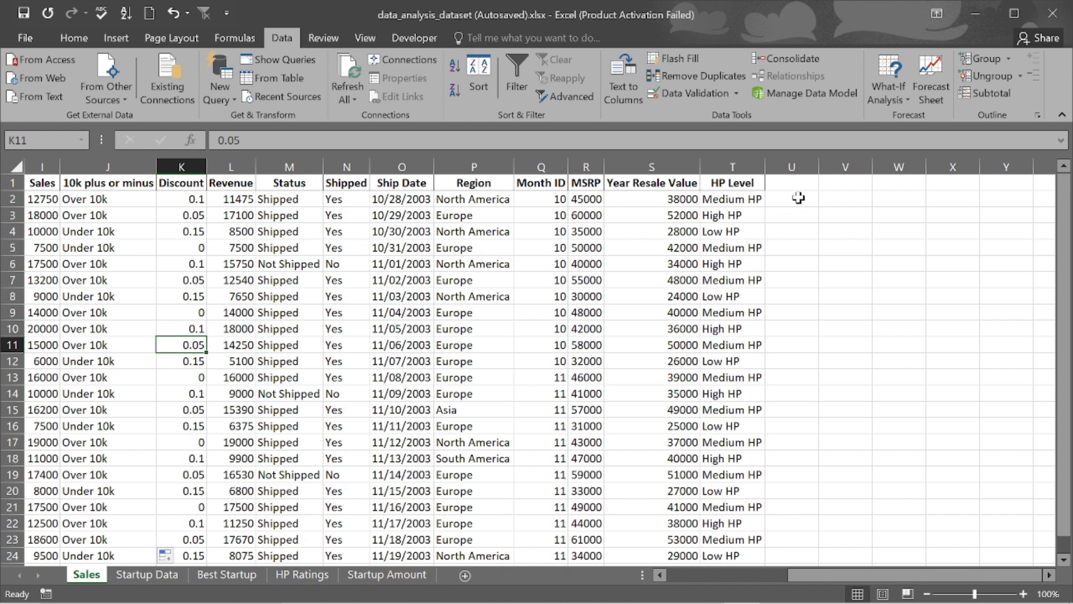
left_click(796, 181)
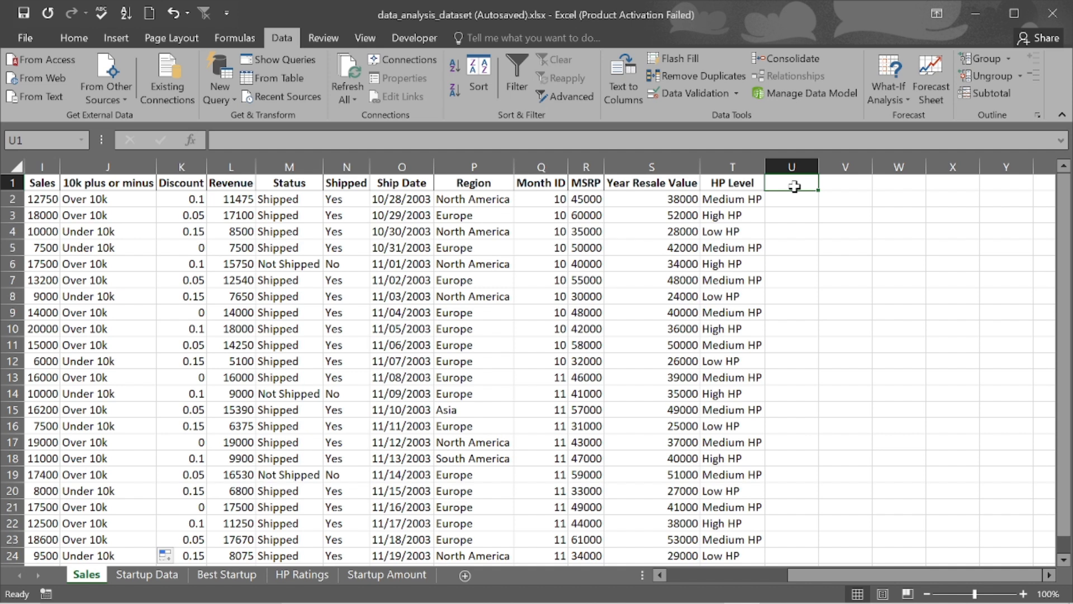
type("H")
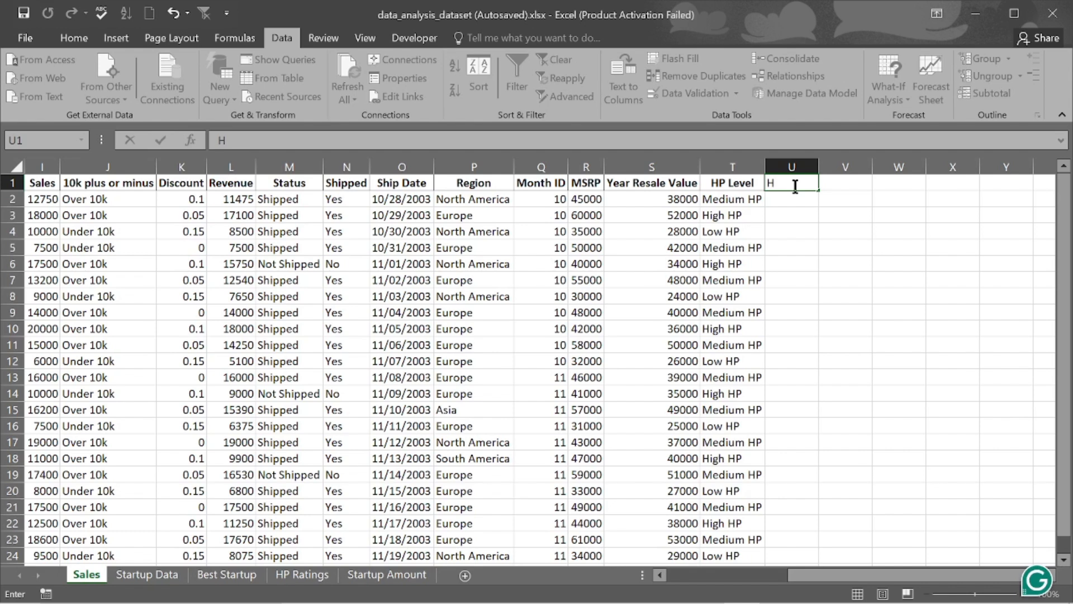
type("P IEevel?")
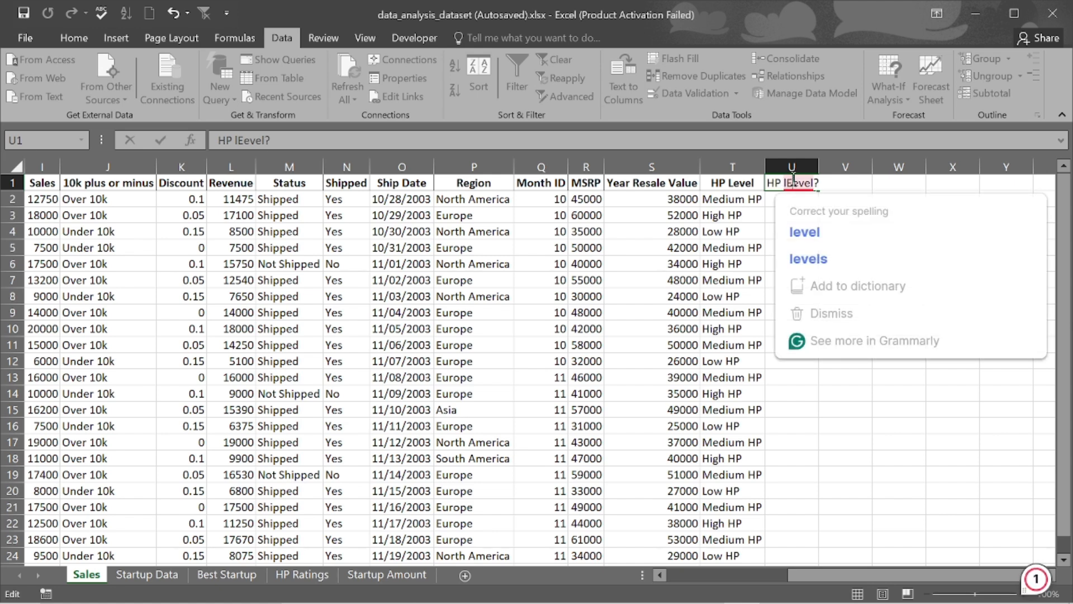
left_click(793, 178)
key("BackSpace")
key("BackSpace")
type("Le")
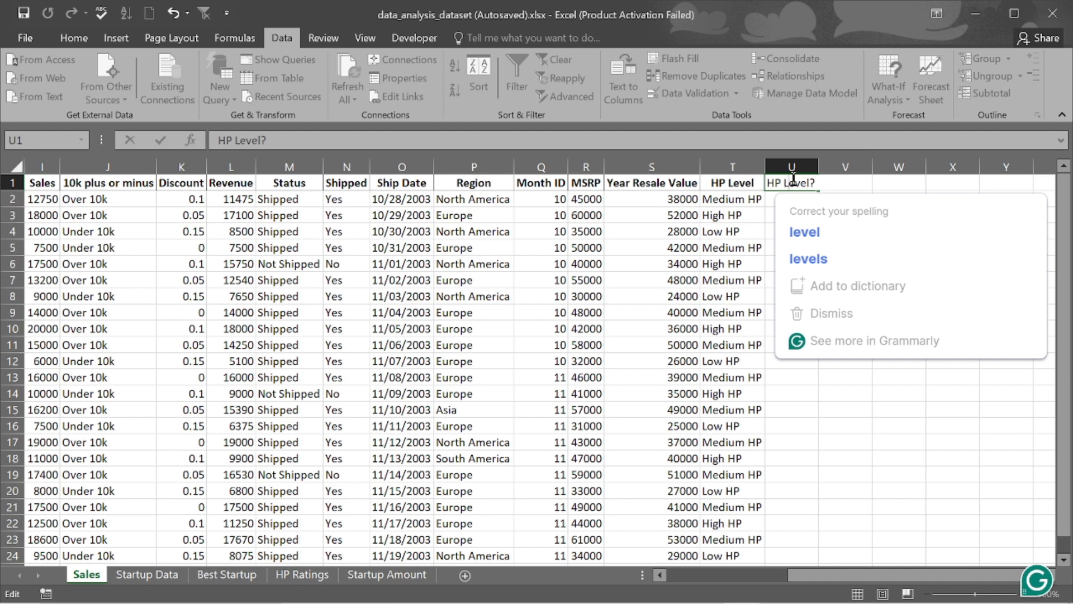
key("BackSpace")
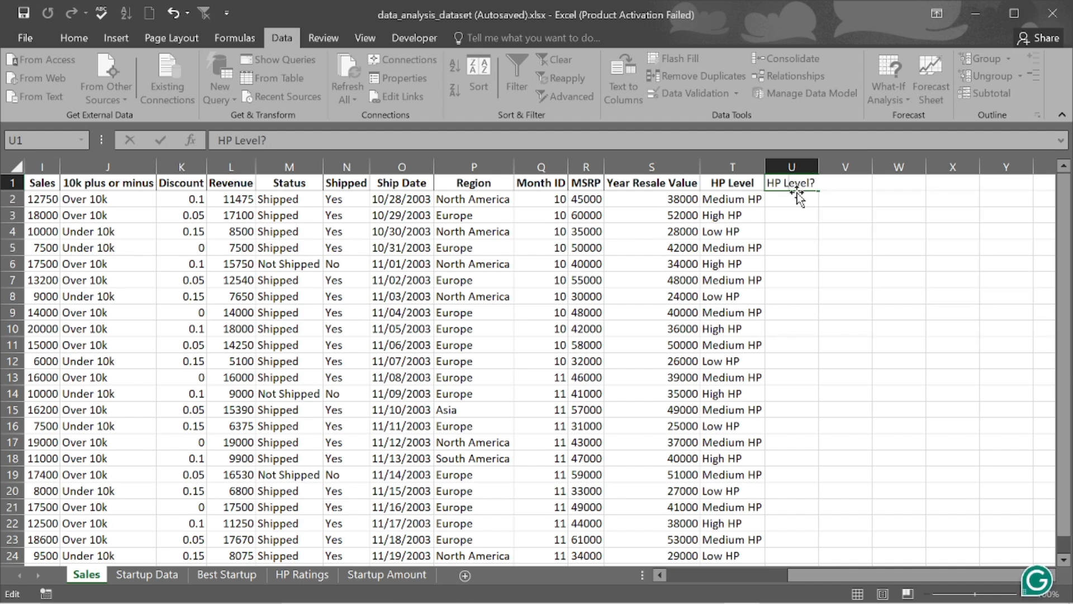
key("Return")
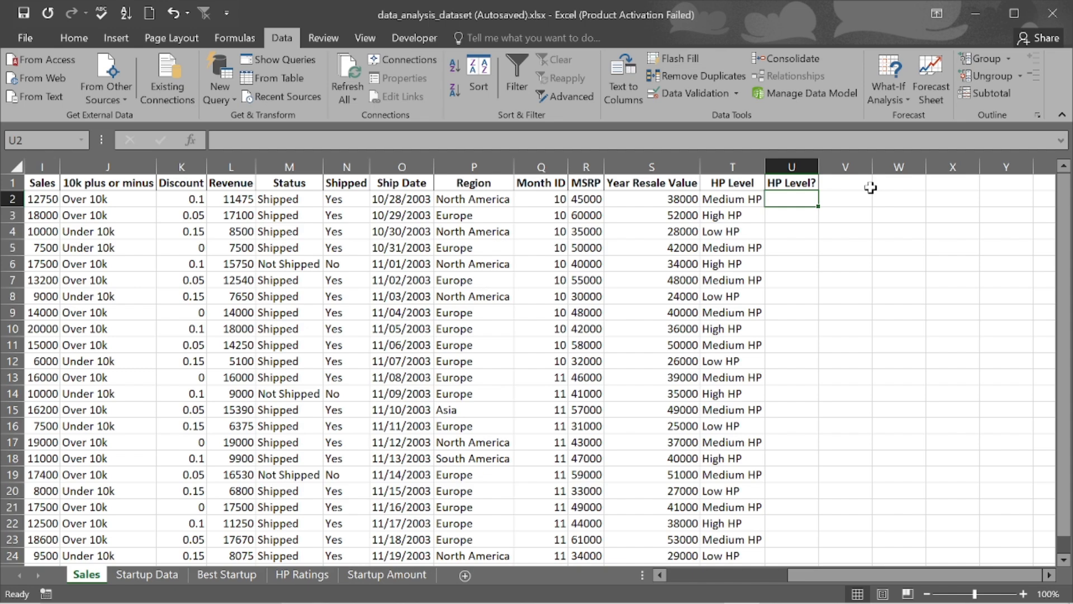
scroll(209, 288, "left", 5)
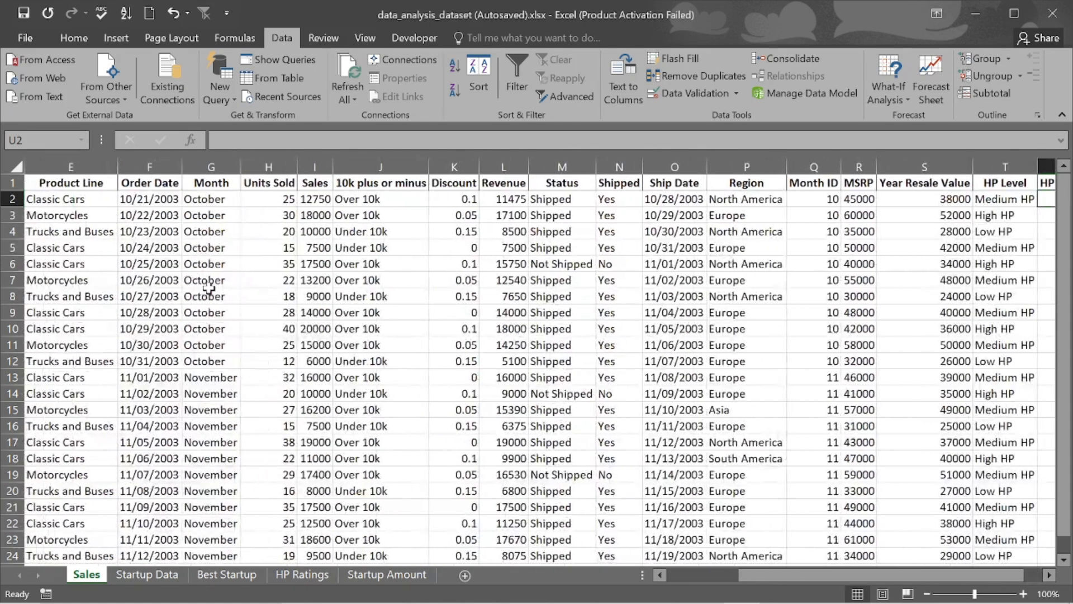
scroll(210, 282, "left", 2)
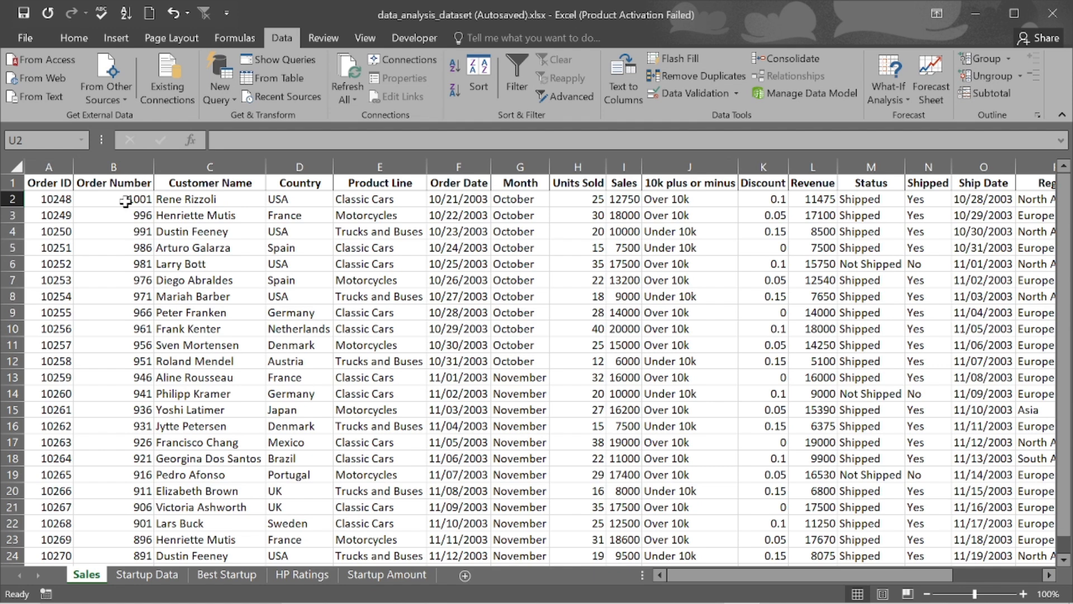
scroll(125, 202, "down", 2)
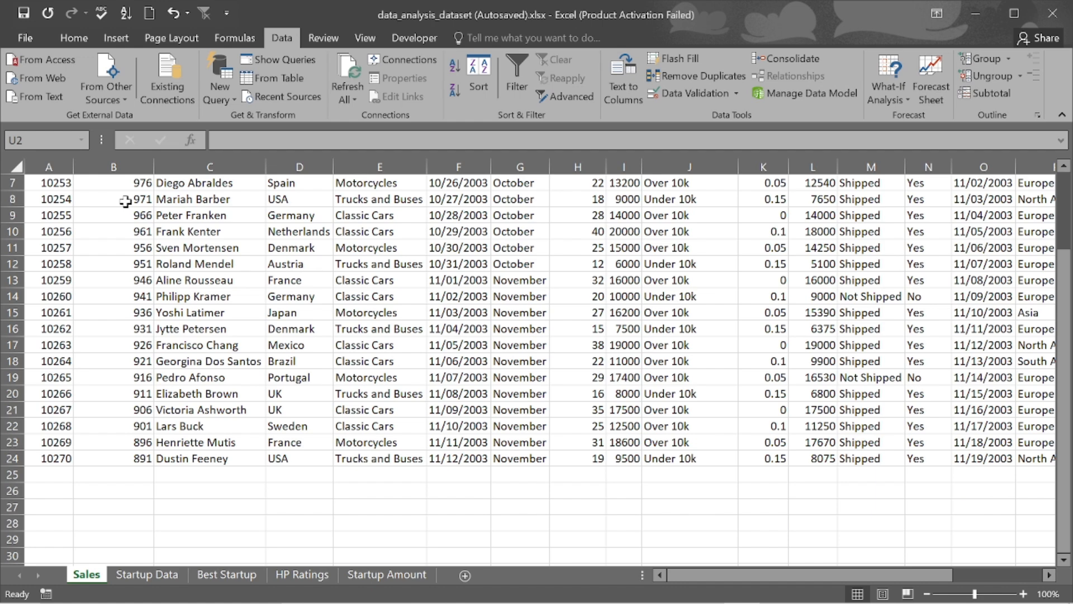
scroll(125, 202, "up", 2)
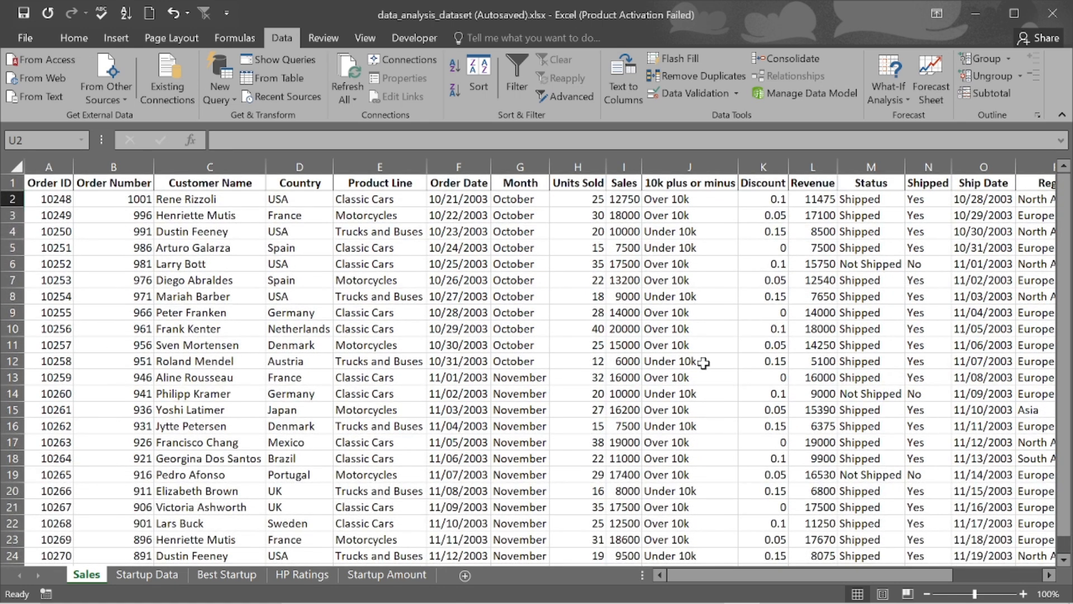
scroll(910, 352, "right", 6)
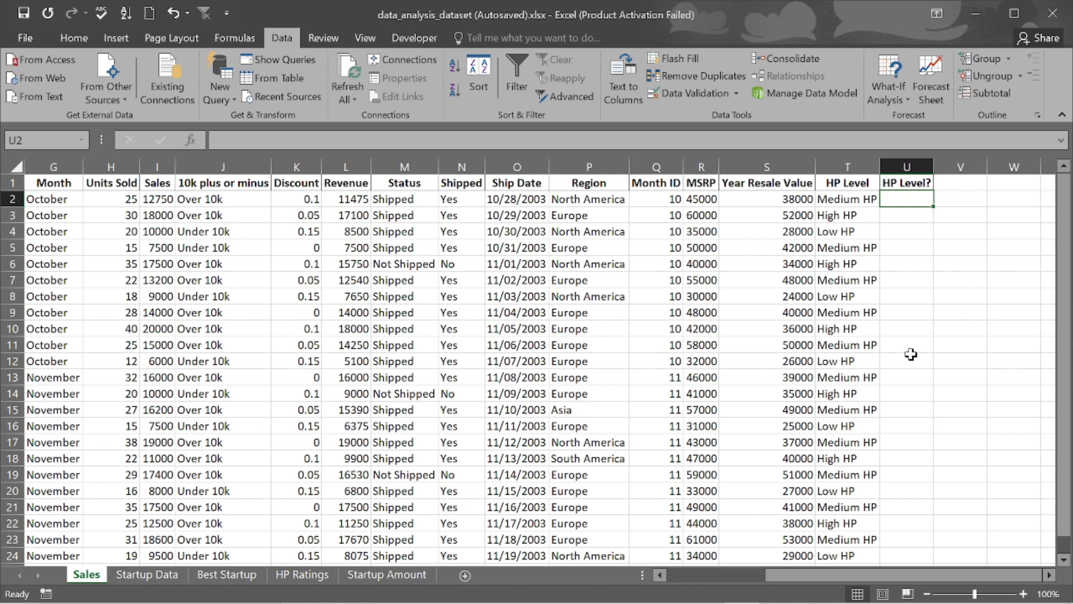
type("=")
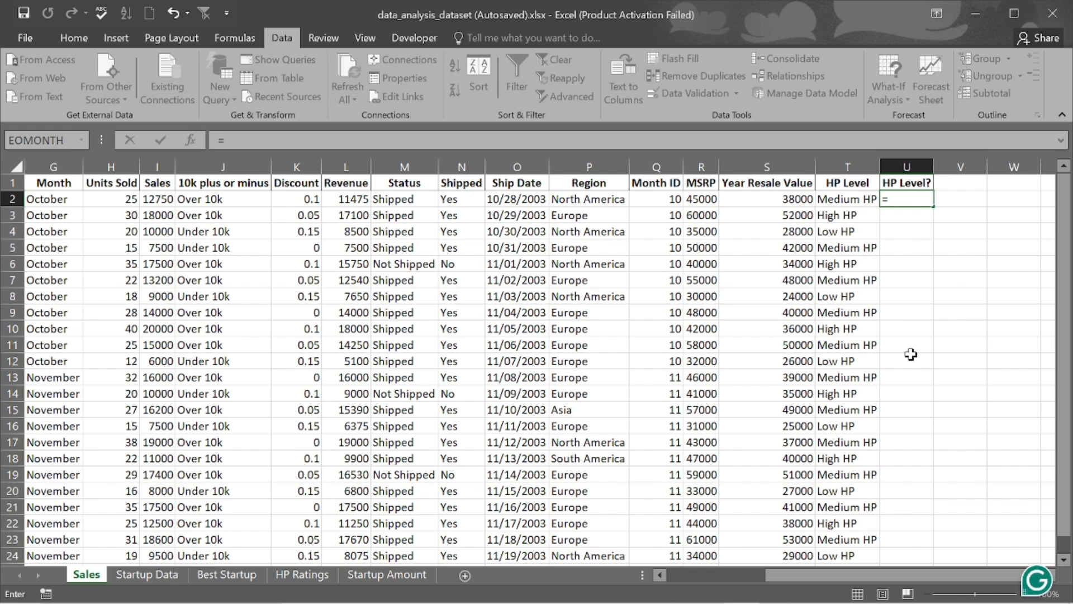
type("if")
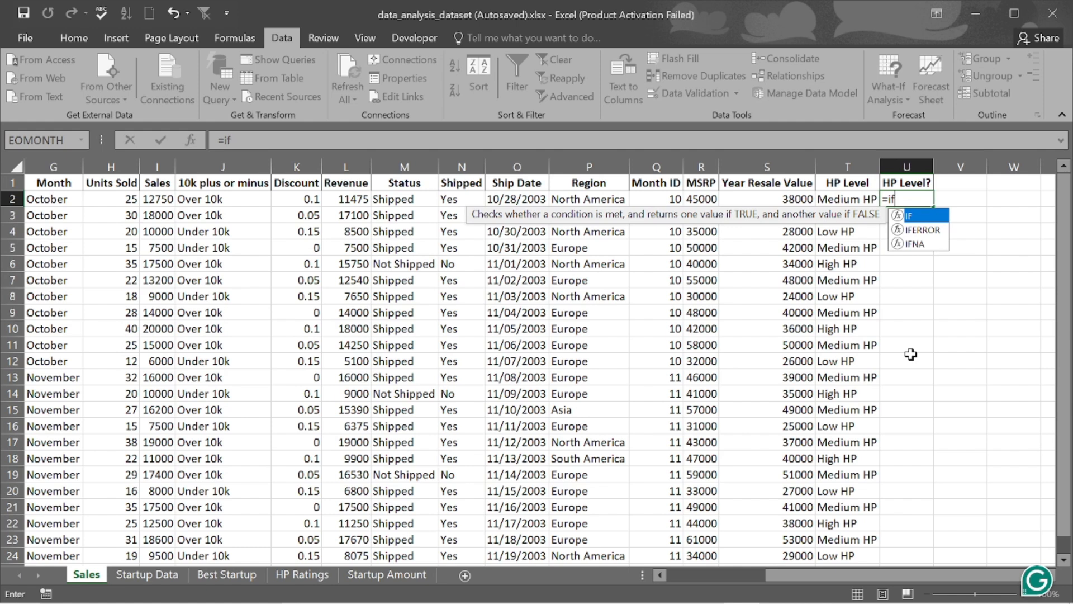
key("BackSpace")
key("BackSpace")
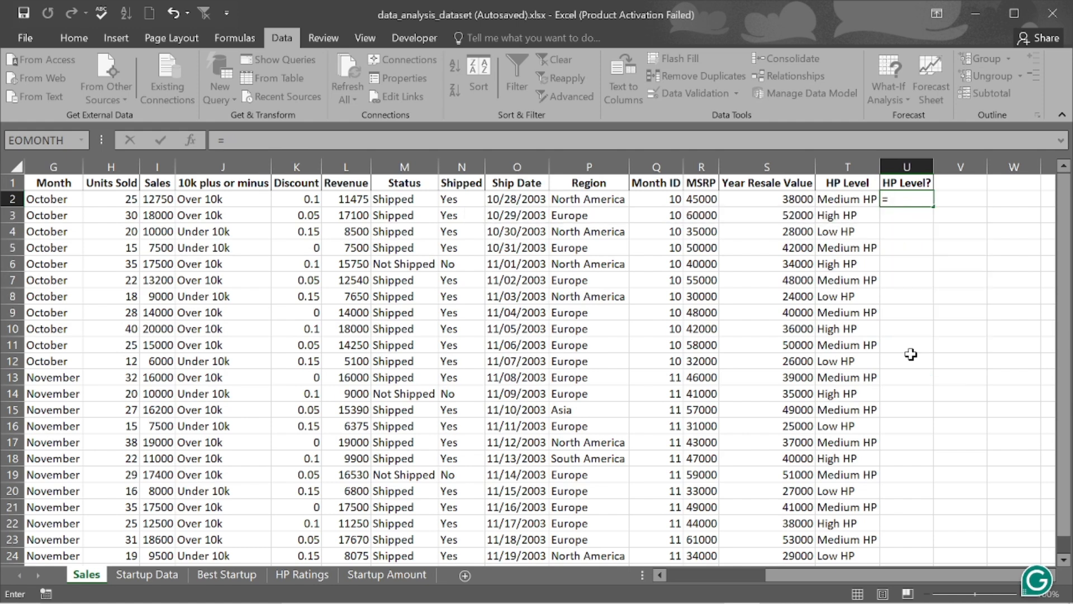
type("IFS(")
left_click(851, 198)
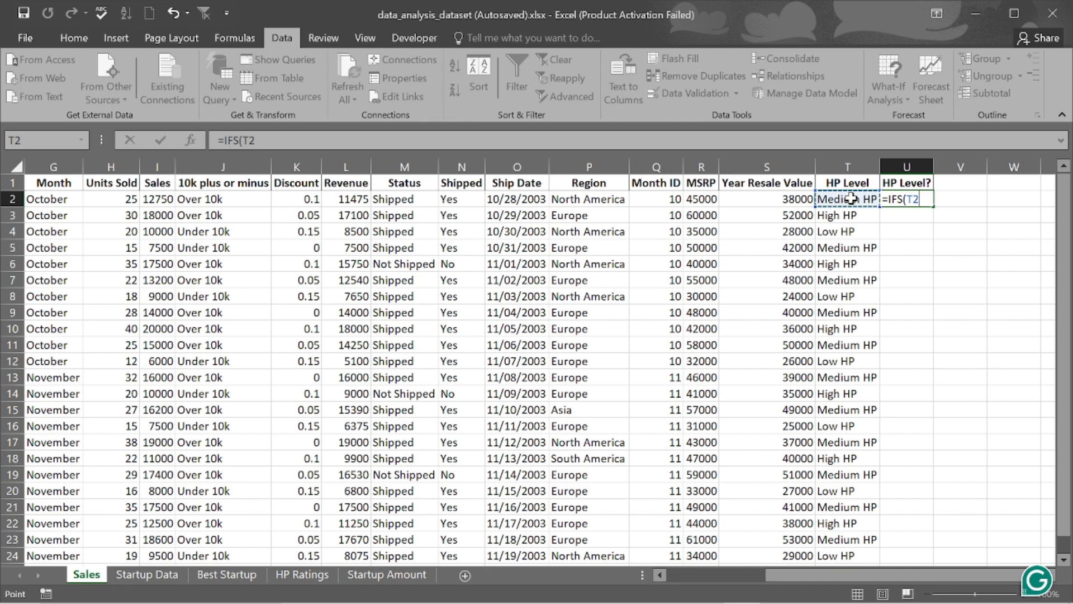
scroll(749, 215, "left", 3)
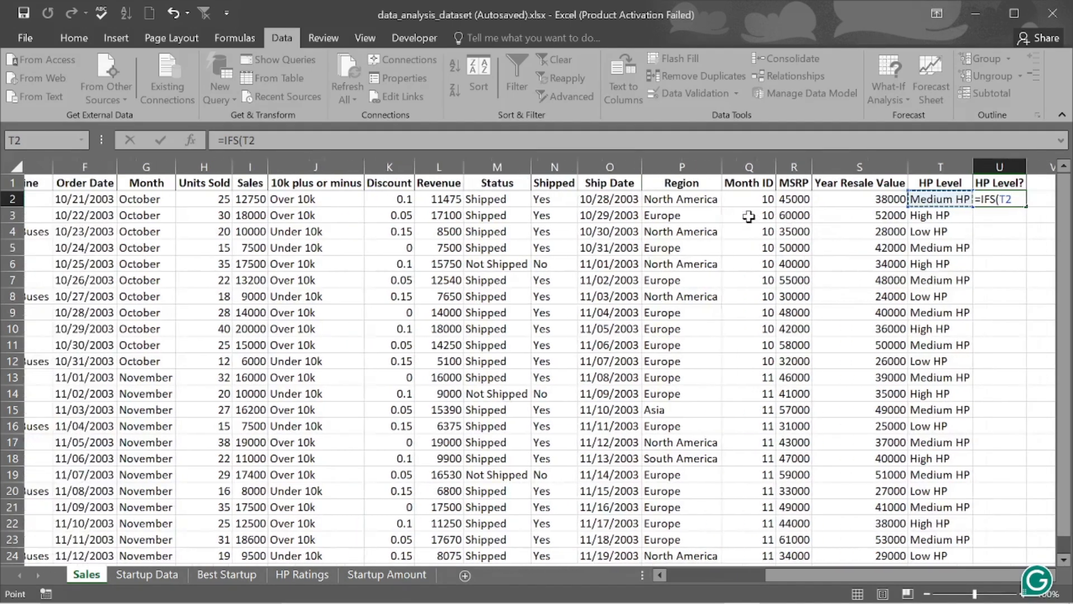
scroll(750, 216, "left", 1)
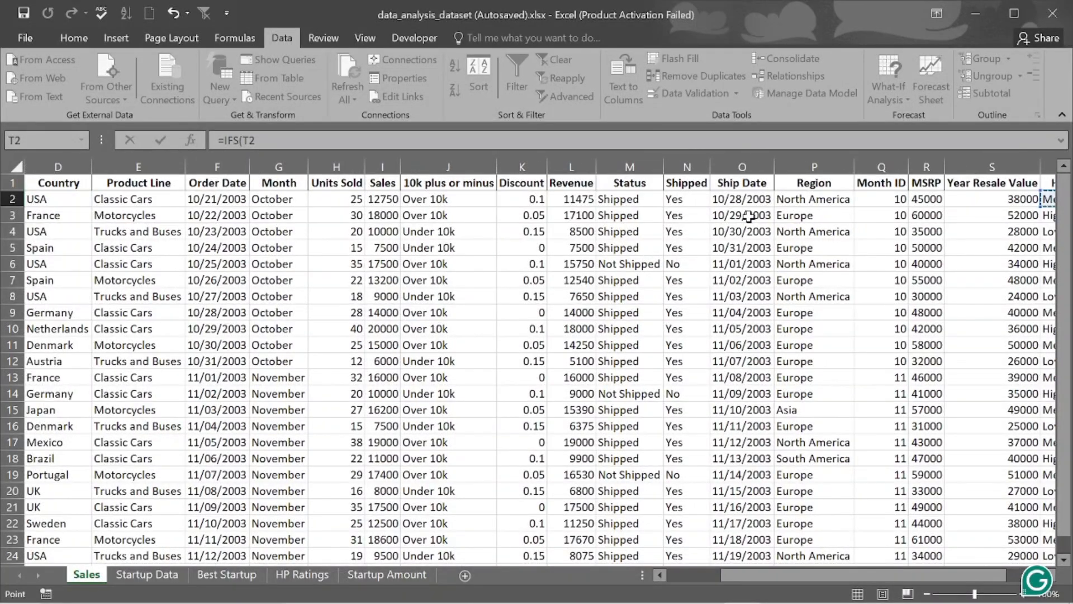
scroll(885, 237, "right", 1)
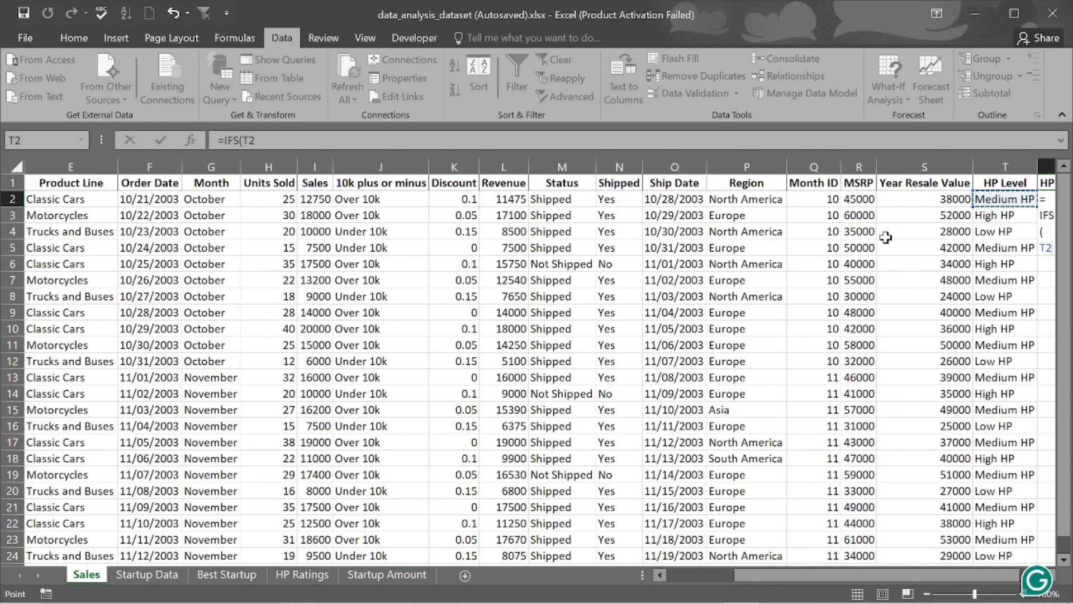
scroll(961, 216, "right", 1)
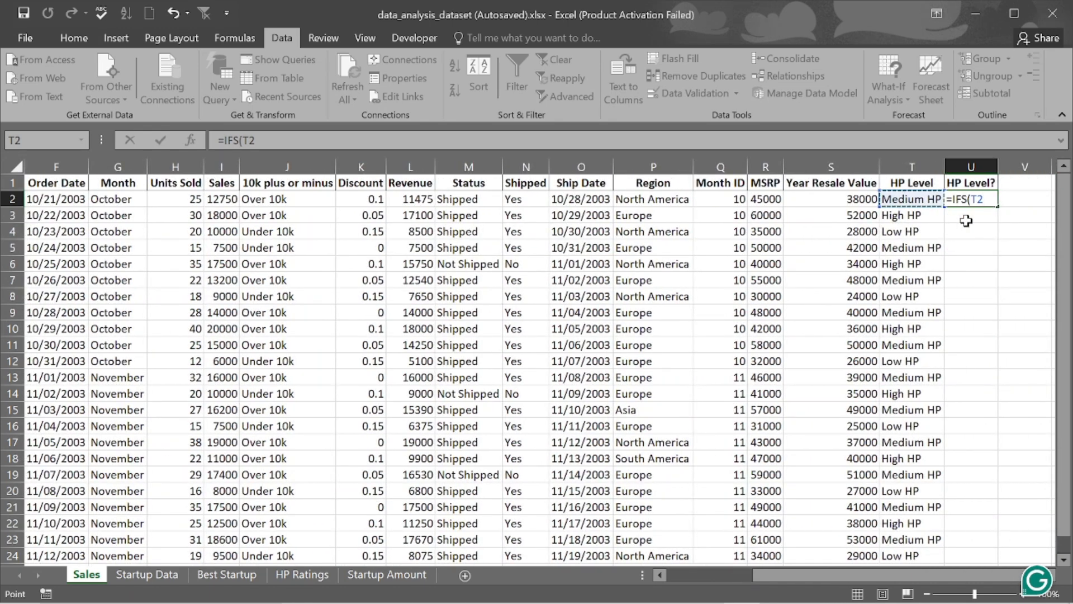
Abandon the unfinished IFS formula in U2 and undo the "HP Level?" heading in U1.
key("F2")
key("Return")
key("ctrl+z")
key("ctrl+z")
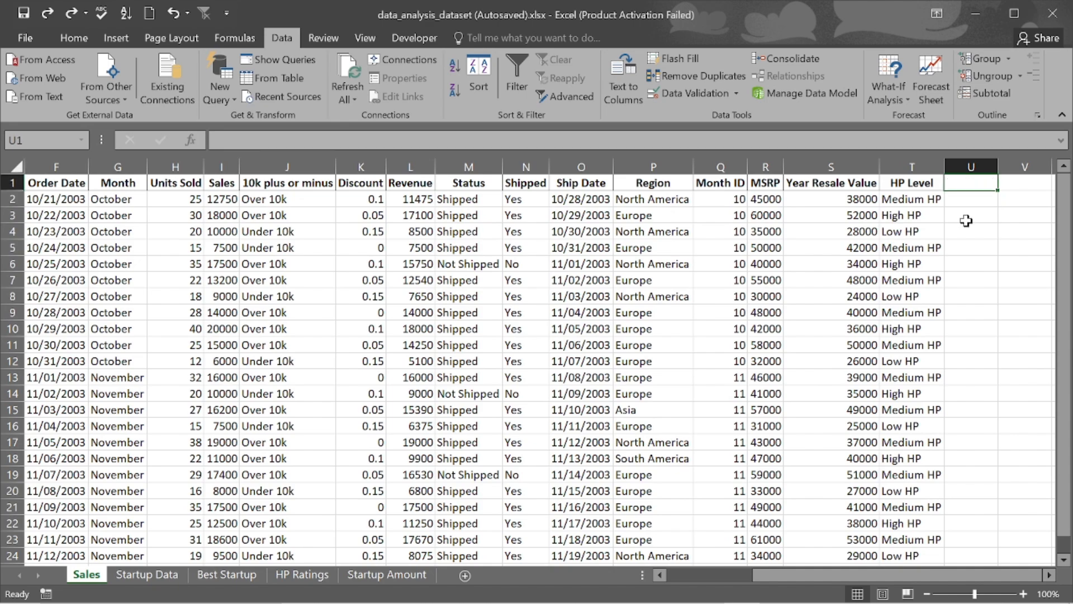
Insert a blank column between the Sales and "10k plus or minus" columns.
scroll(311, 321, "left", 3)
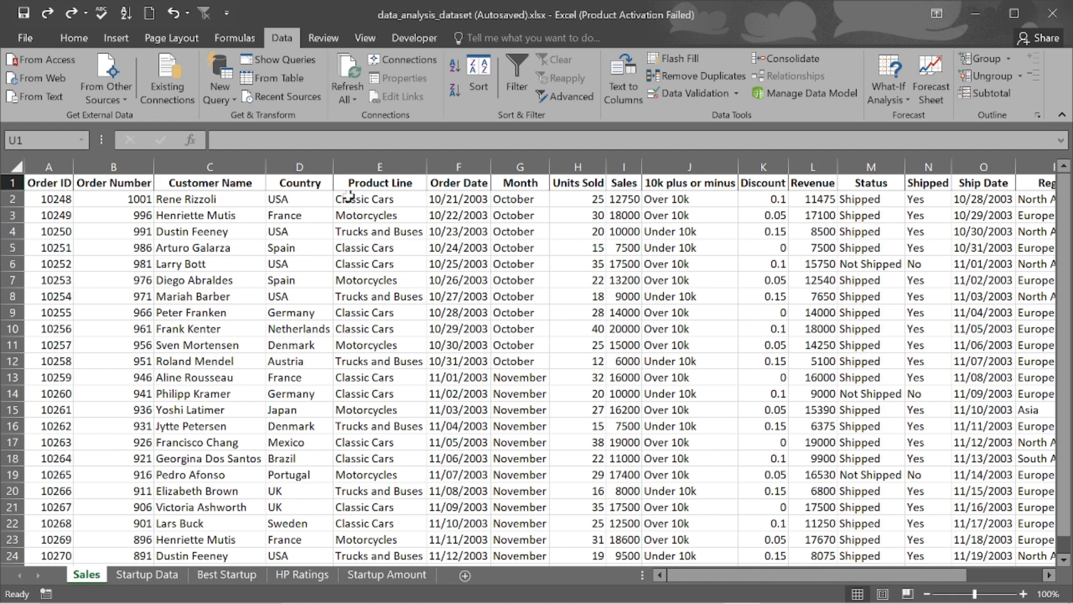
scroll(732, 218, "right", 1)
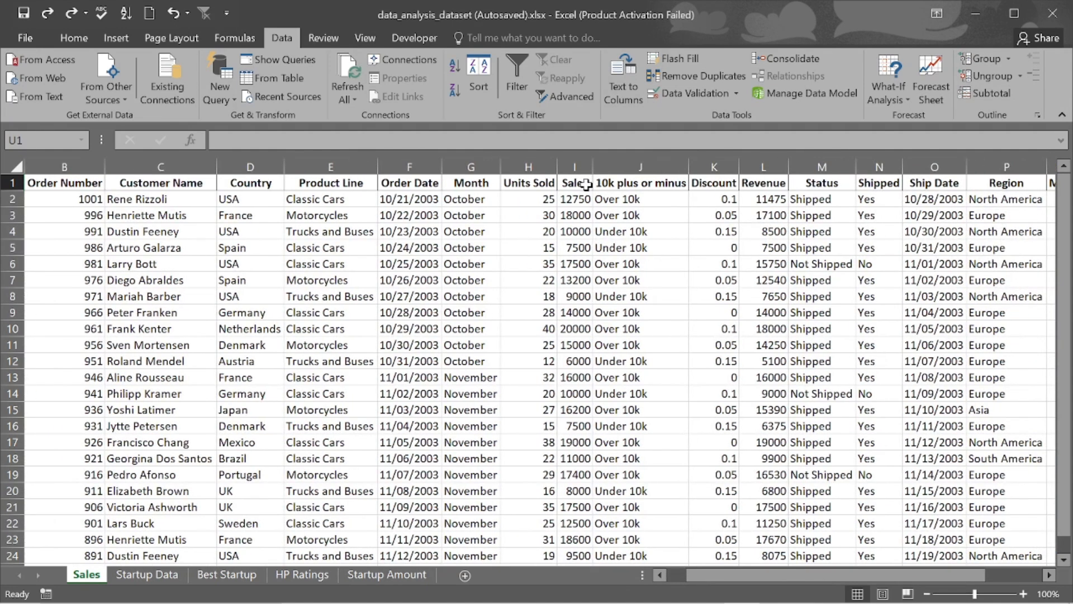
left_click(628, 167)
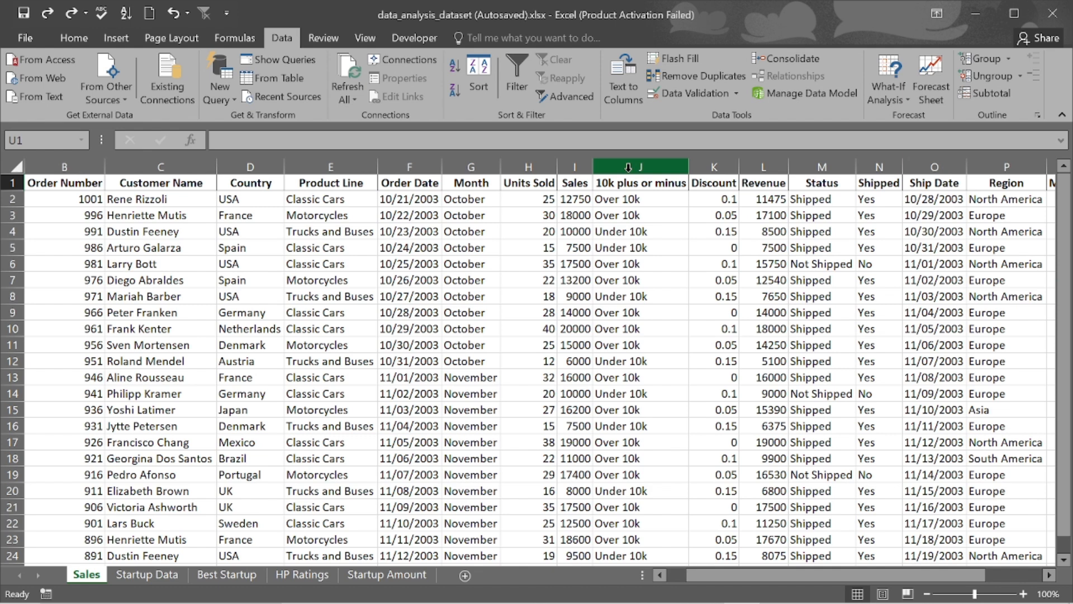
left_click(628, 167)
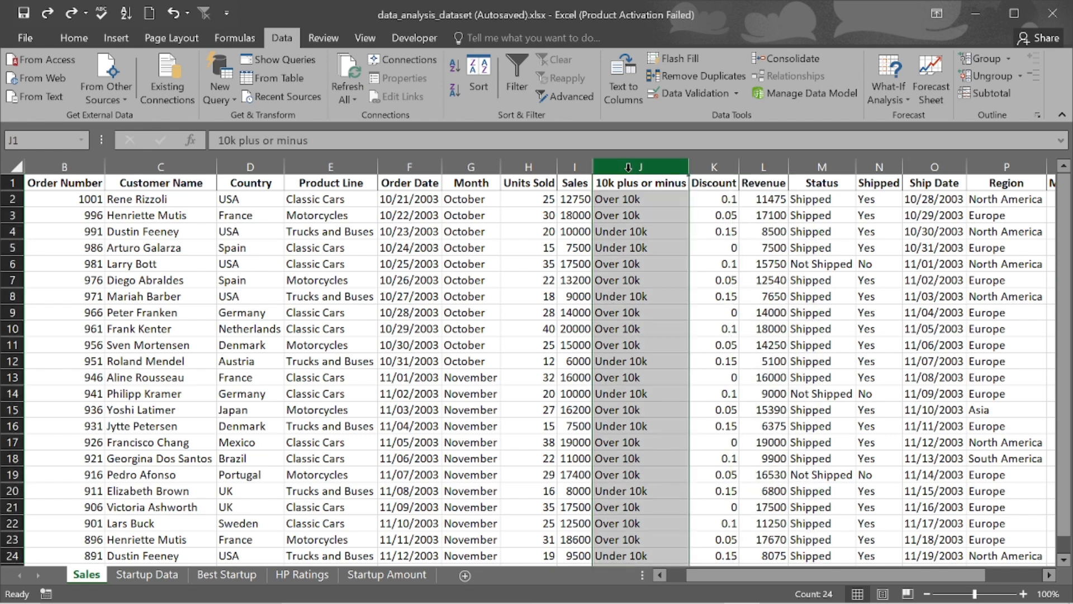
right_click(628, 167)
left_click(682, 281)
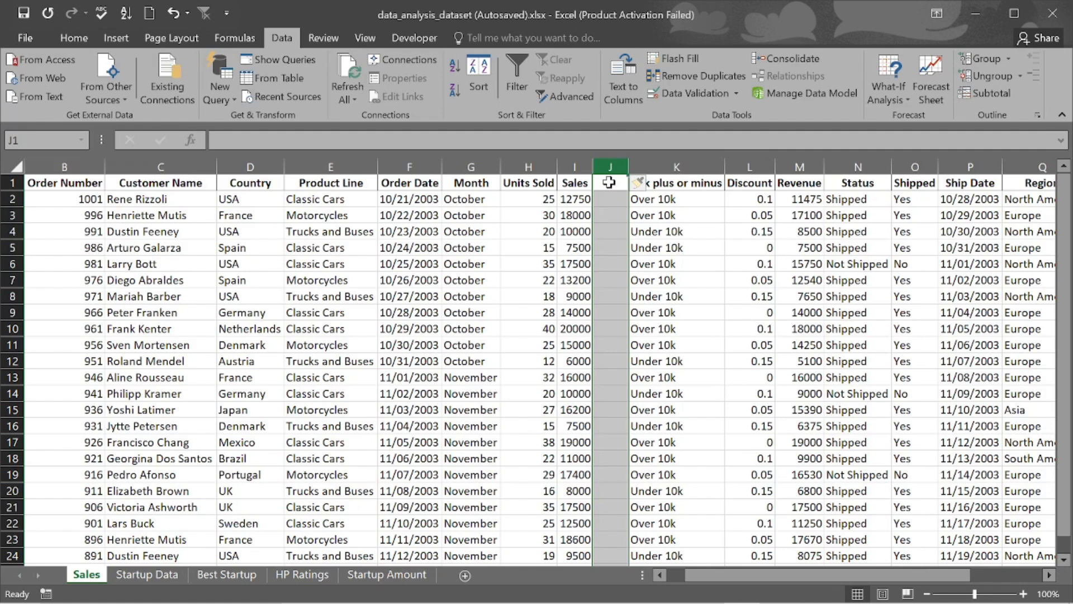
Enter the heading "Order Size" in cell J1 and fit the width of column J to it.
type("Order")
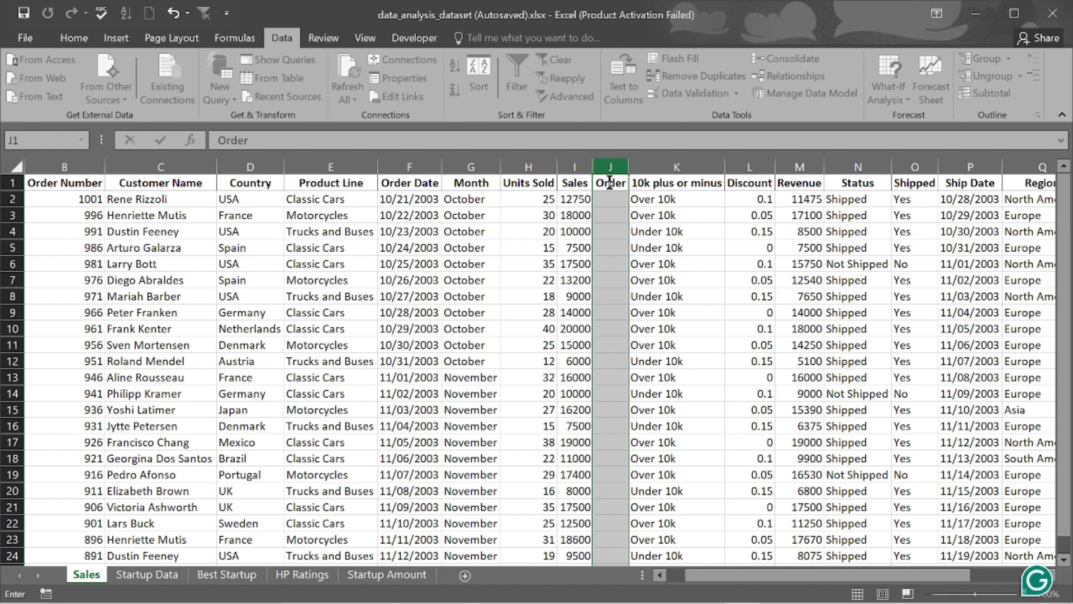
type(" Size")
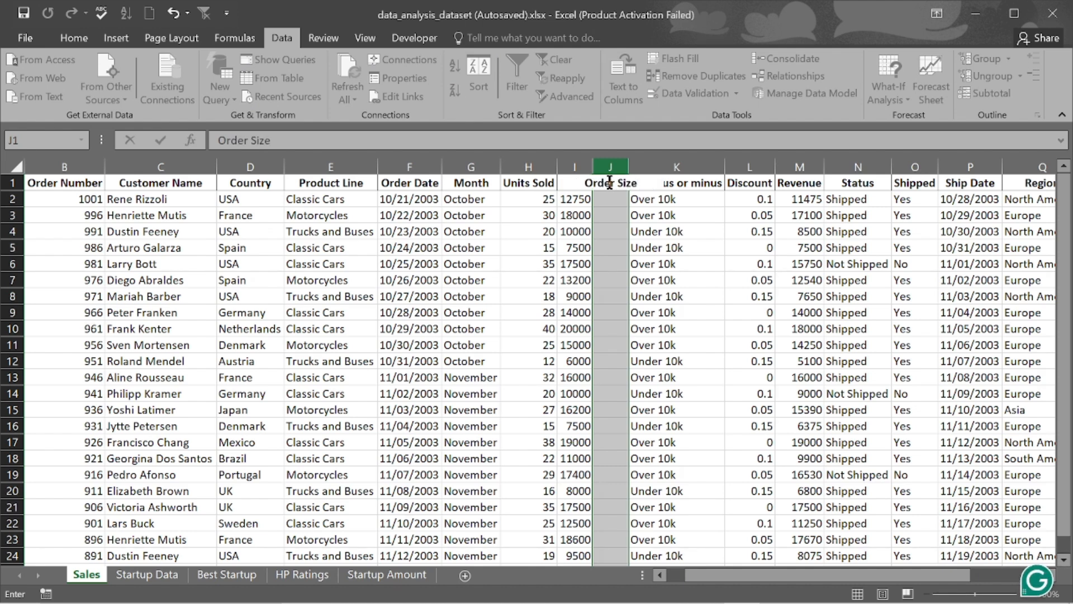
key("Return")
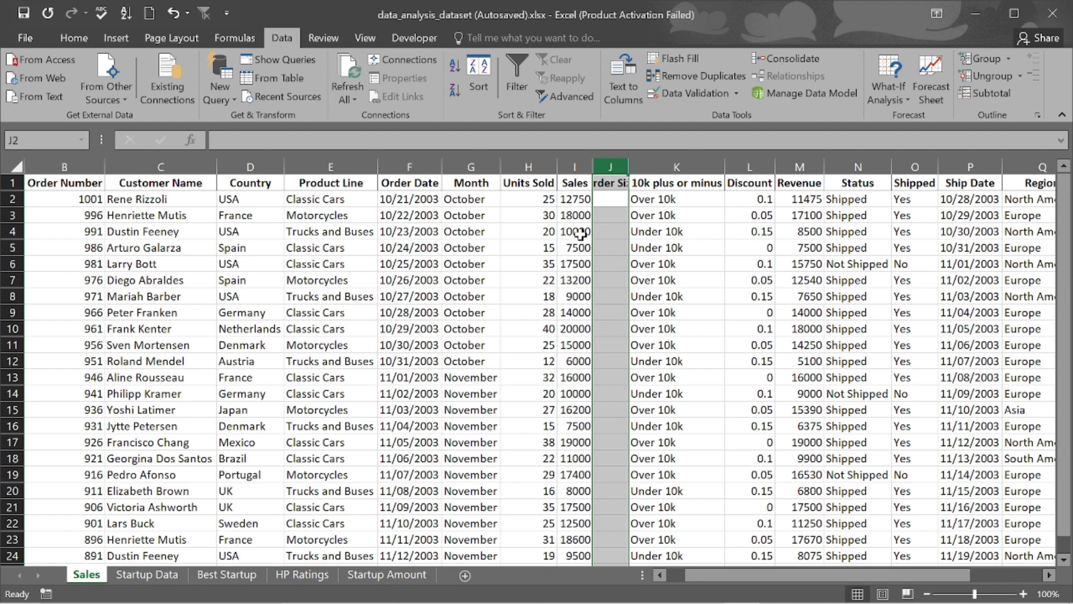
left_click(150, 576)
left_click(85, 579)
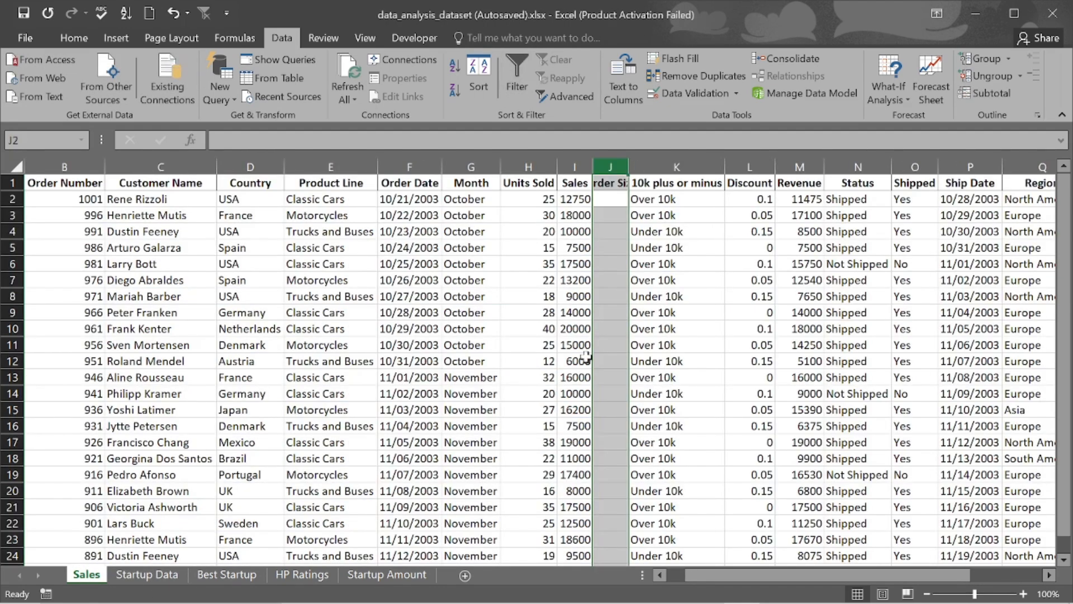
left_click(638, 235)
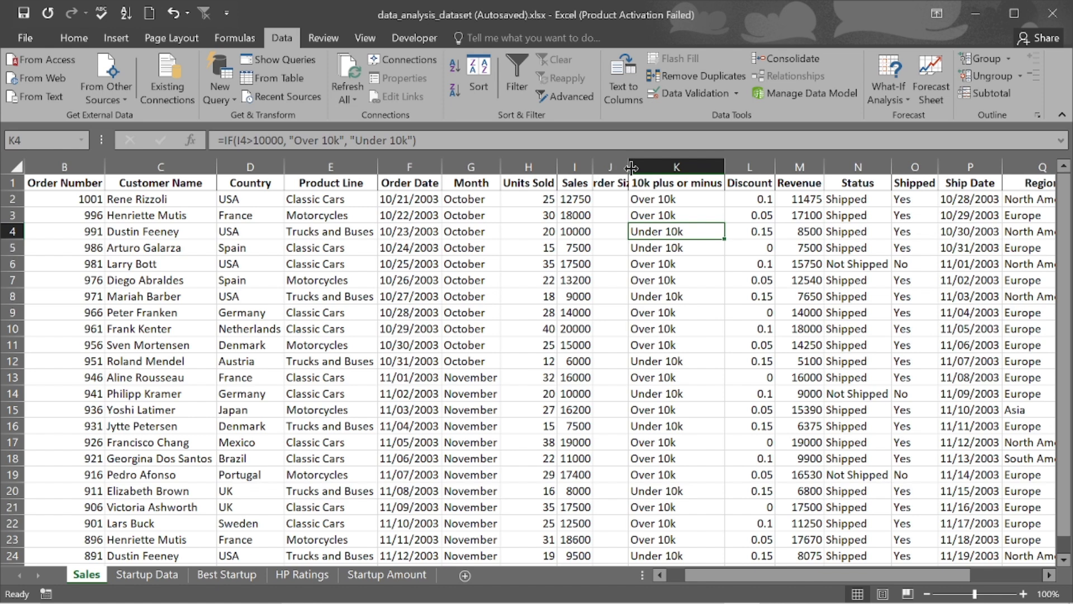
double_click(631, 167)
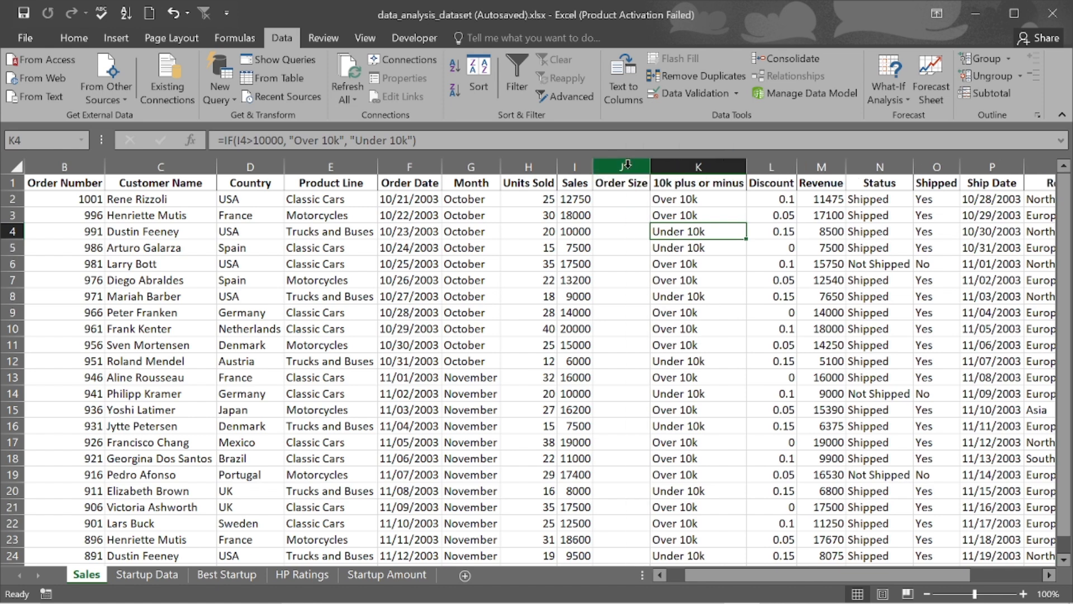
Begin an IFS formula in J2 whose first test, I2<7000, returns "Small".
left_click(622, 199)
type("=")
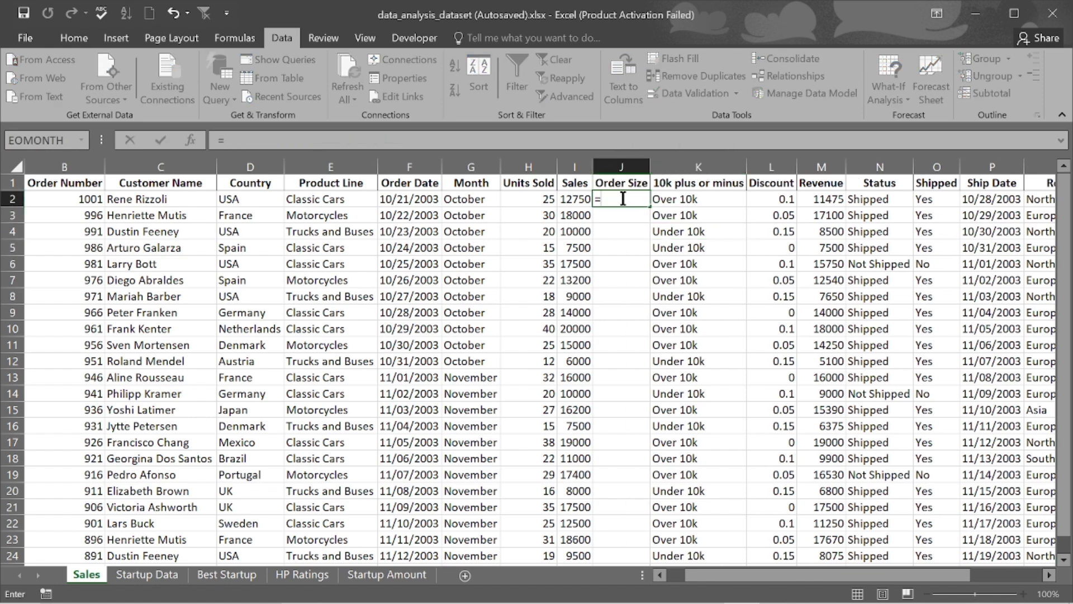
type("i")
key("BackSpace")
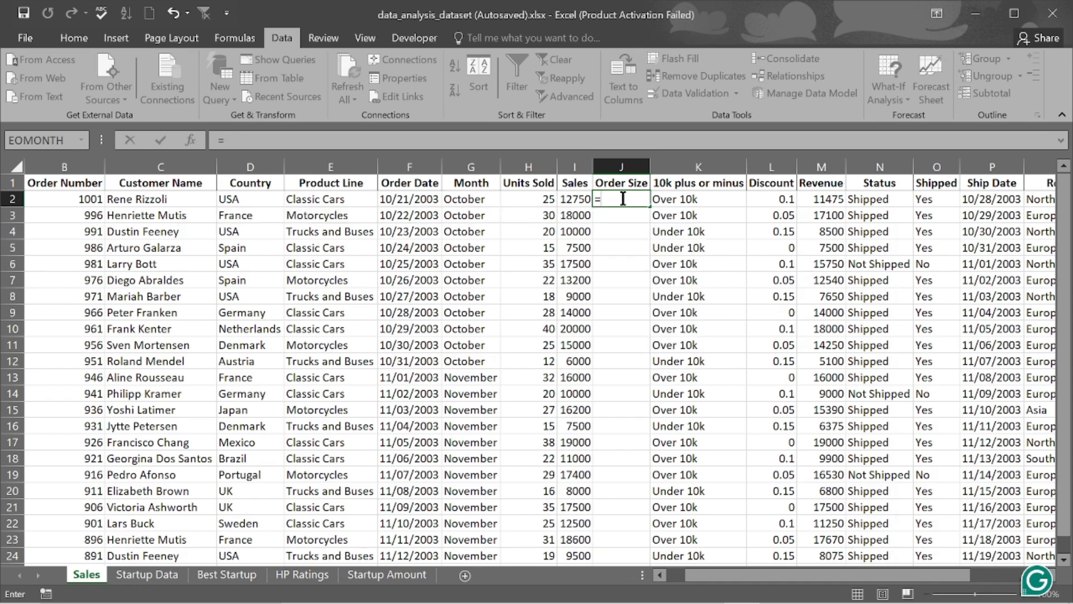
type("IFS(")
left_click(579, 200)
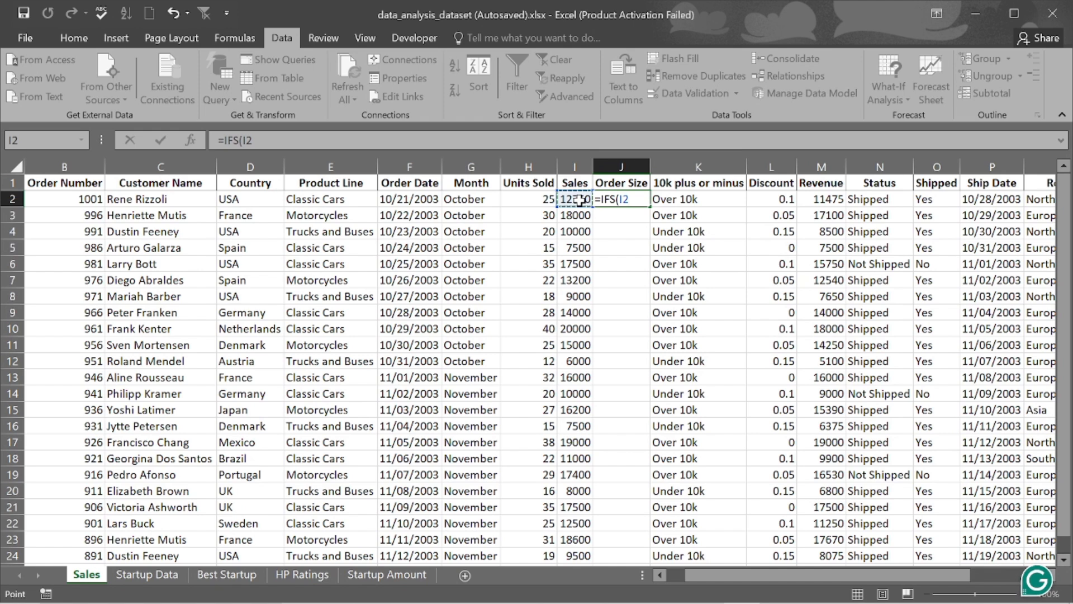
type("<")
scroll(579, 200, "down", 1)
scroll(579, 201, "up", 1)
scroll(580, 201, "down", 1)
type("7000")
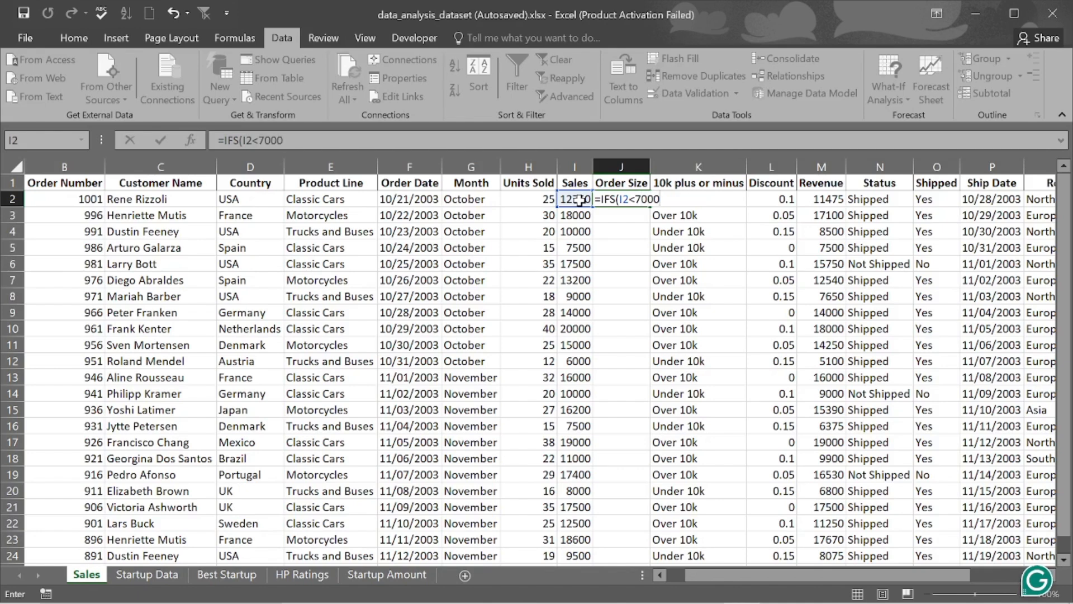
type(", \"Small\"")
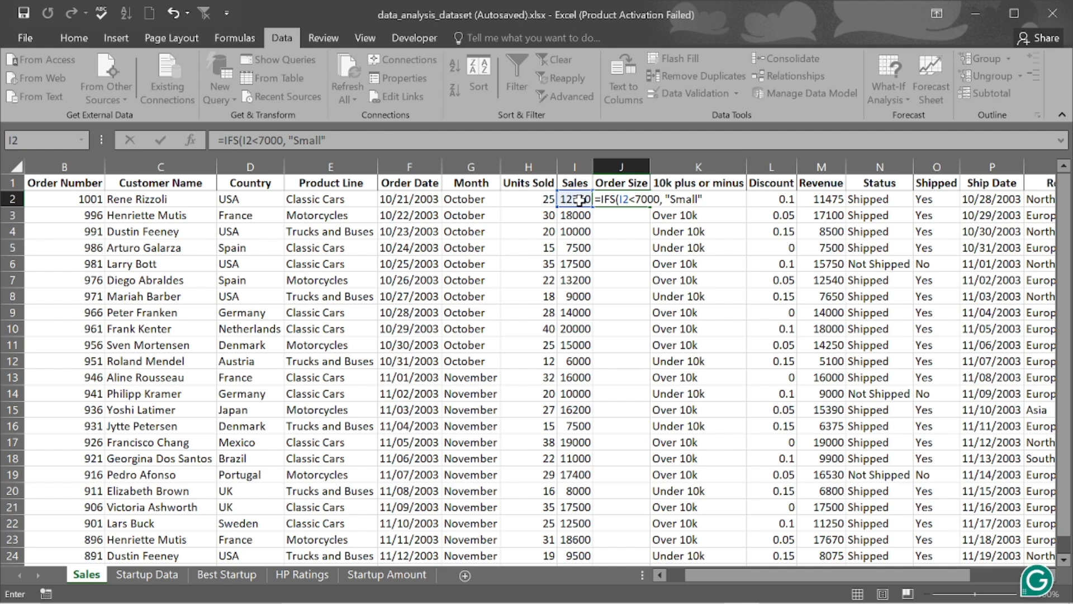
Extend the IFS formula in J2 with a second test, I2<9000, that returns "Medium".
type(",")
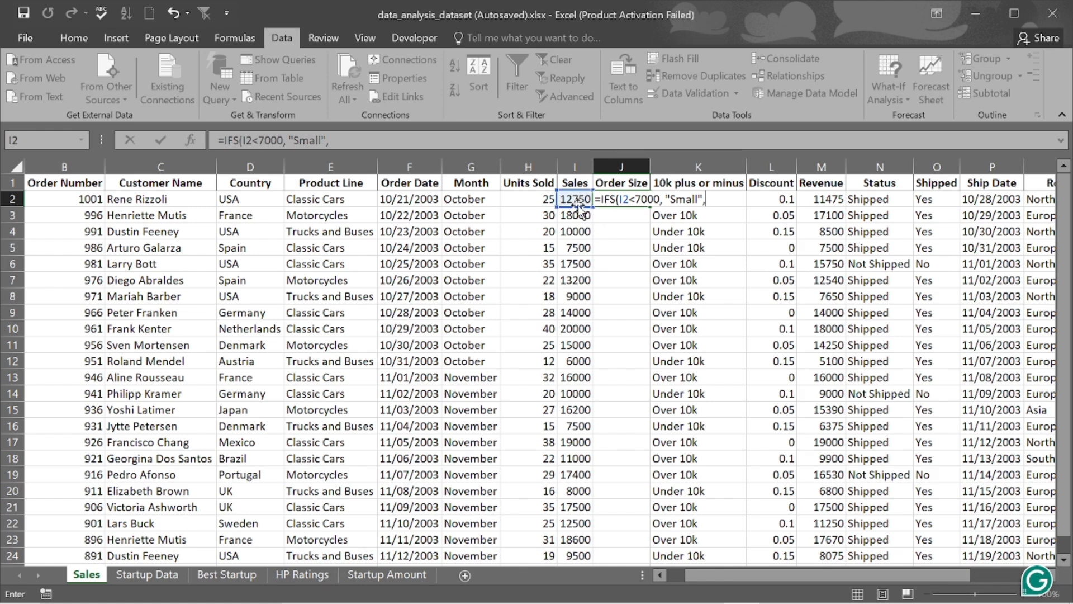
left_click(711, 202)
type("I")
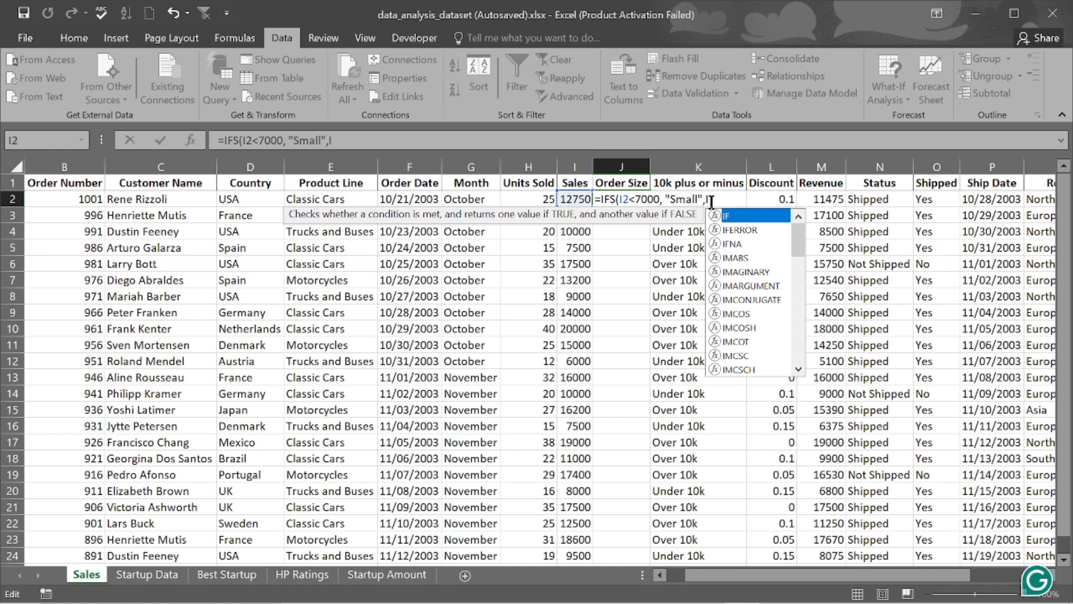
key("Escape")
type("2")
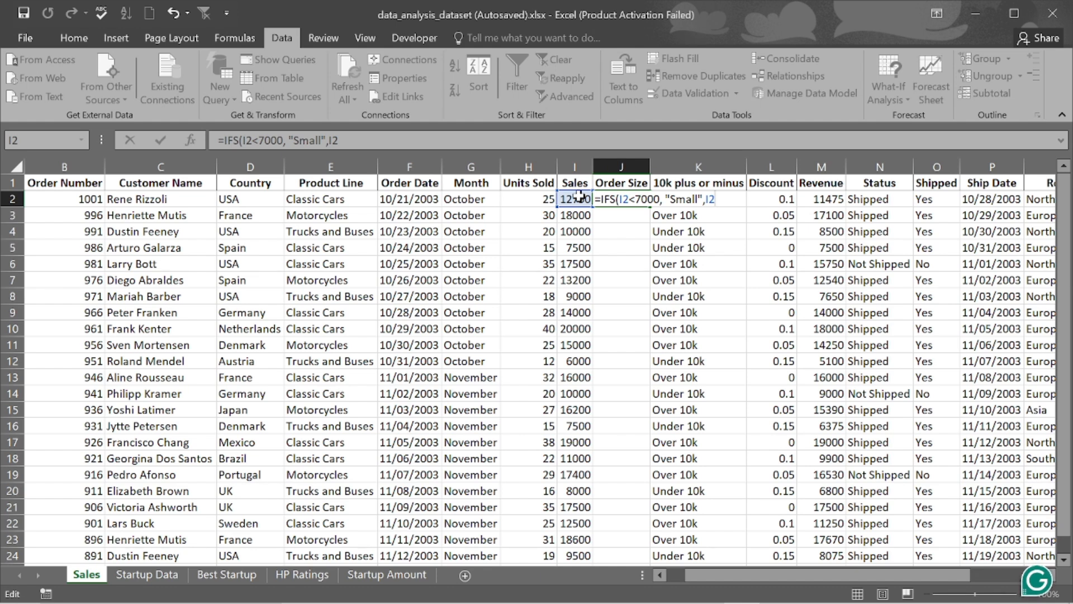
type("<9000")
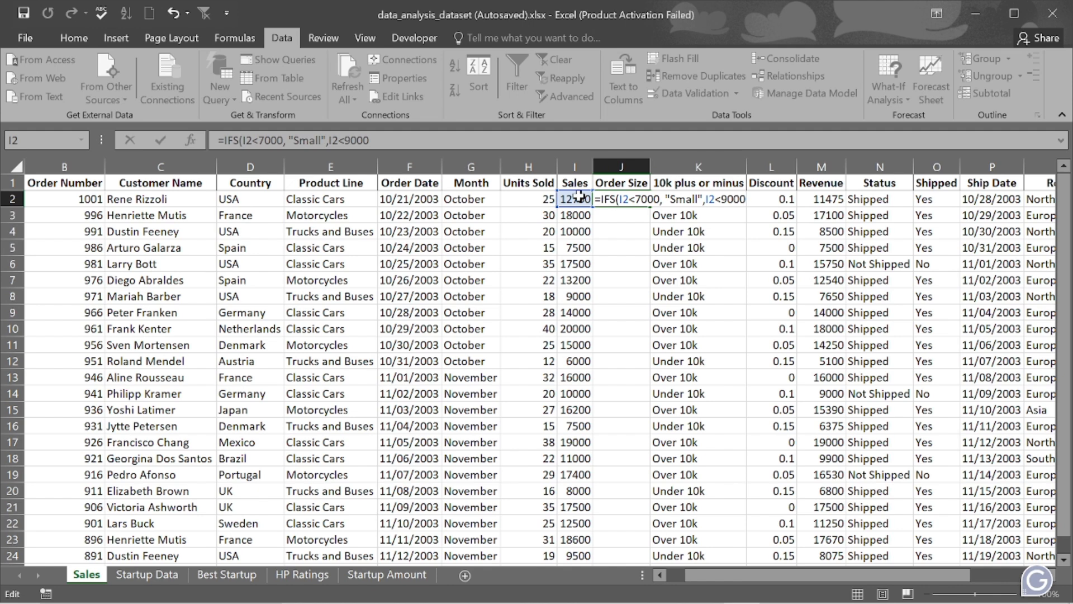
type(",")
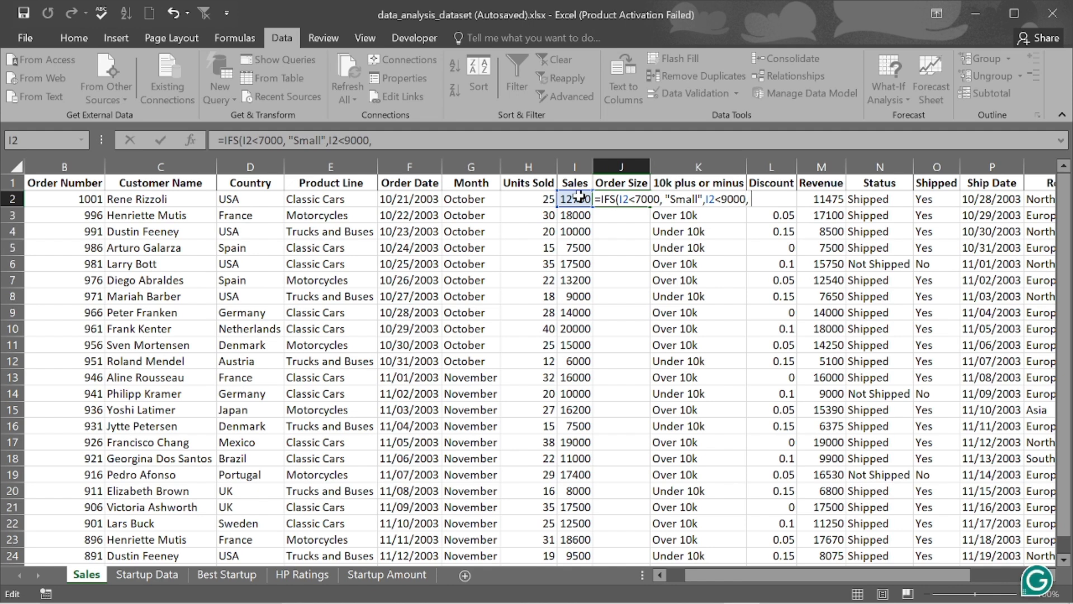
type(" \"Medium")
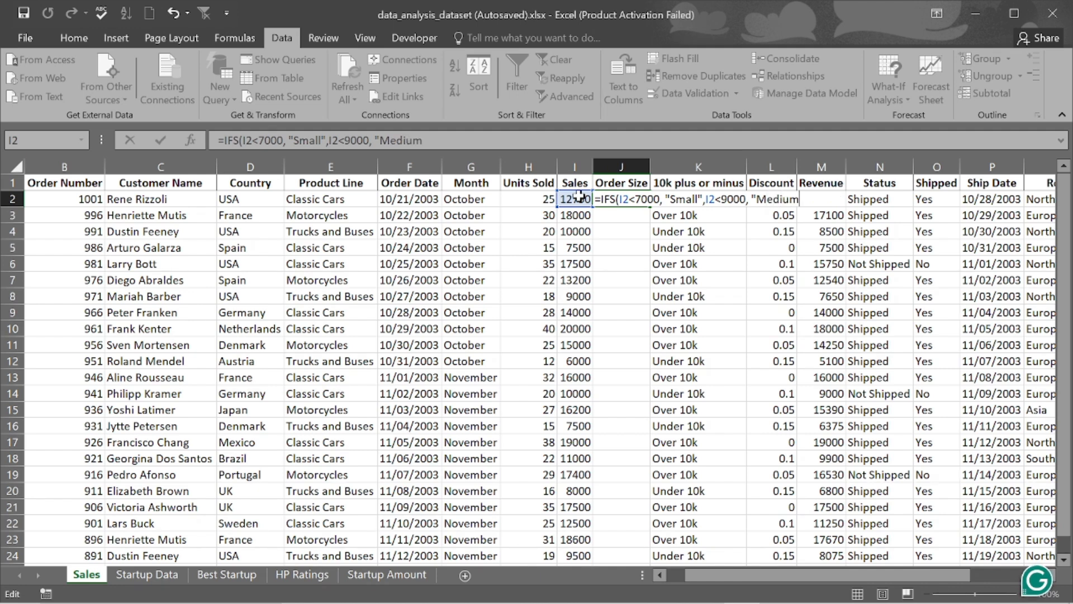
Complete the IFS formula in J2 with "Large" as its last argument and commit it.
type("\", Larg")
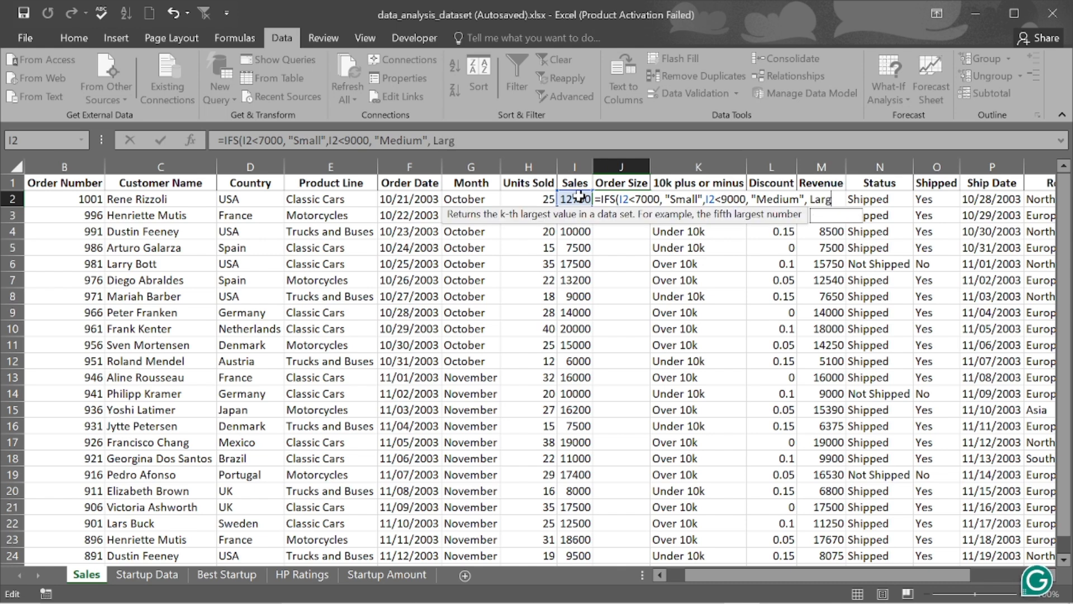
key("BackSpace")
key("BackSpace")
key("BackSpace")
key("BackSpace")
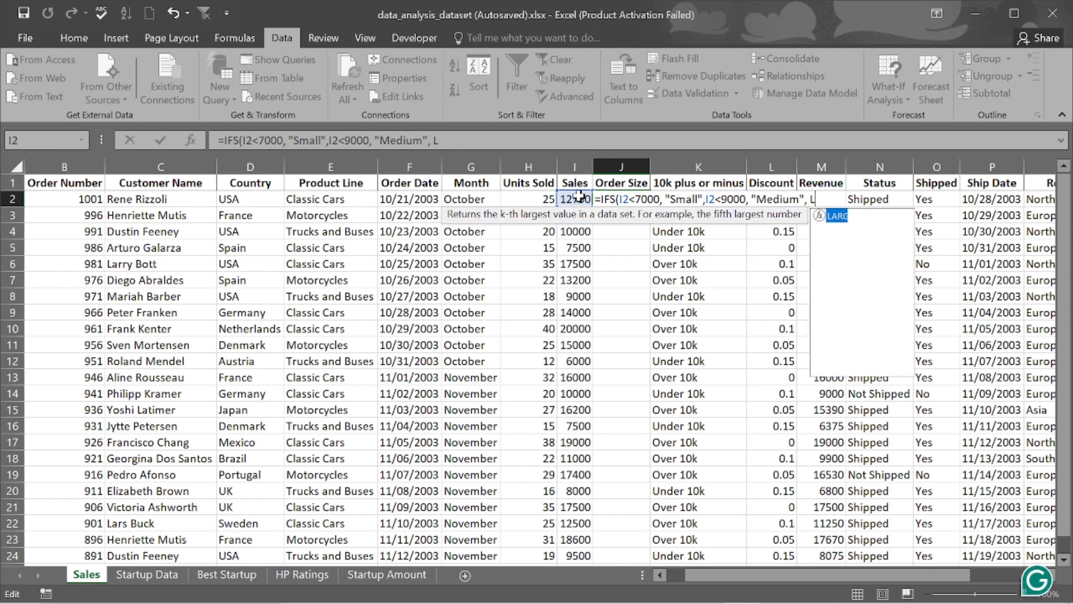
type("\"")
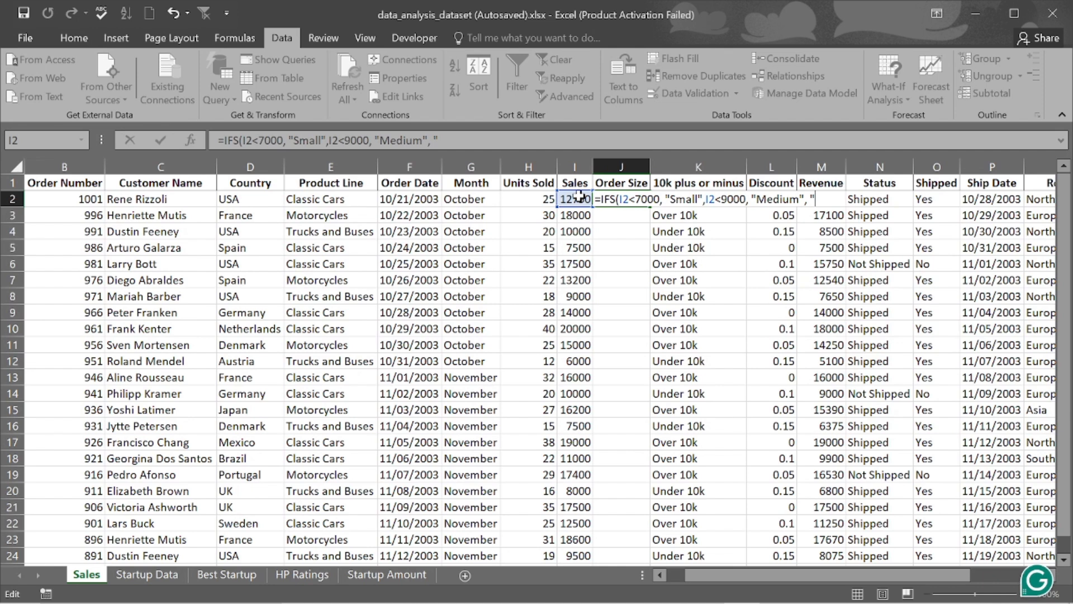
type("Large\"")
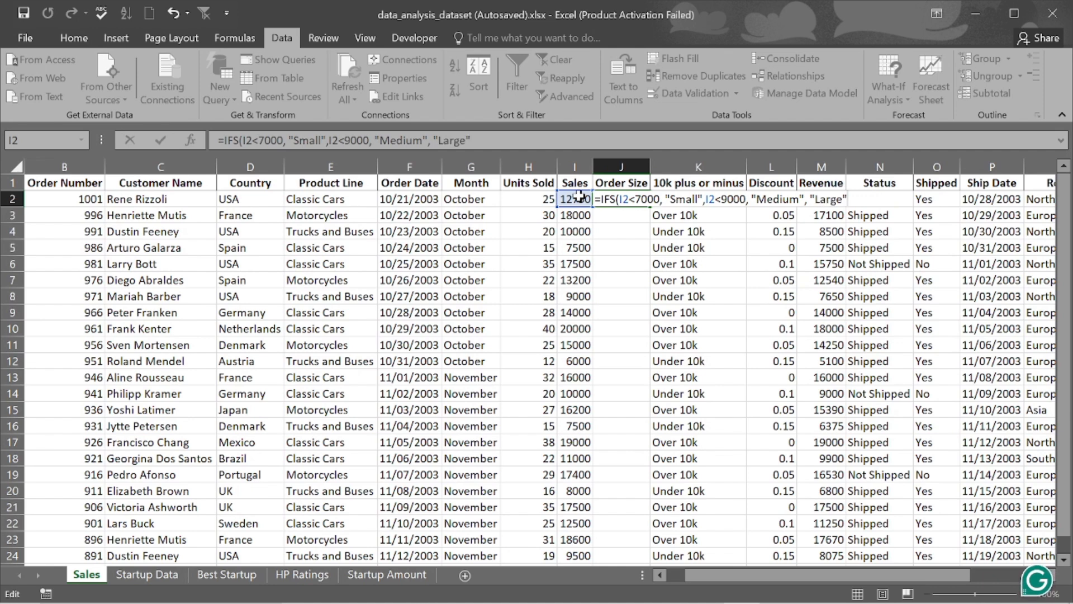
type(")")
key("Return")
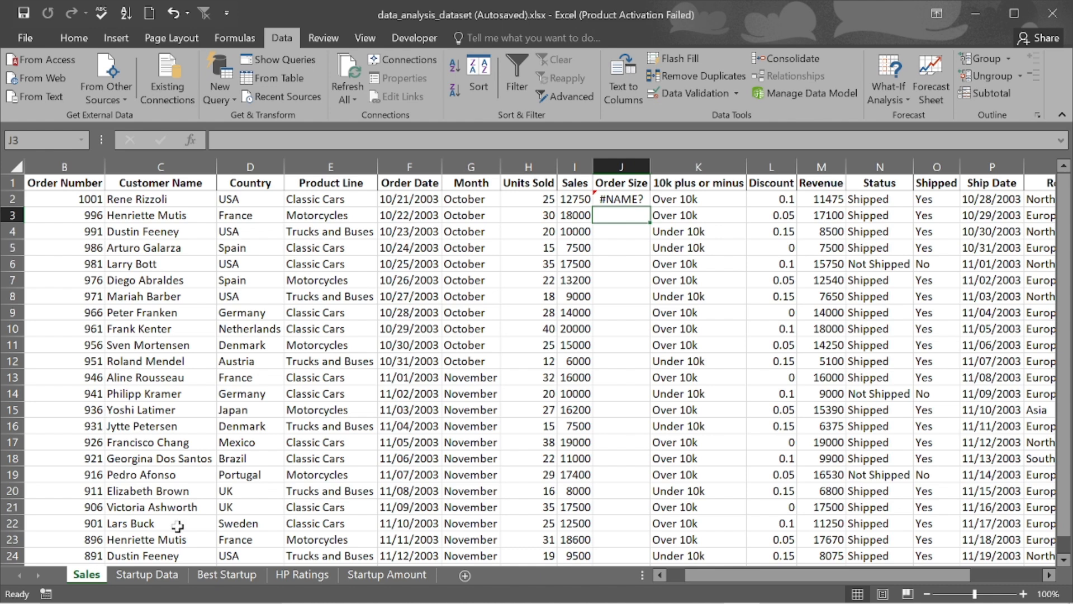
Search Windows for "excel" to check which version is installed, and close the search results.
left_click(162, 588)
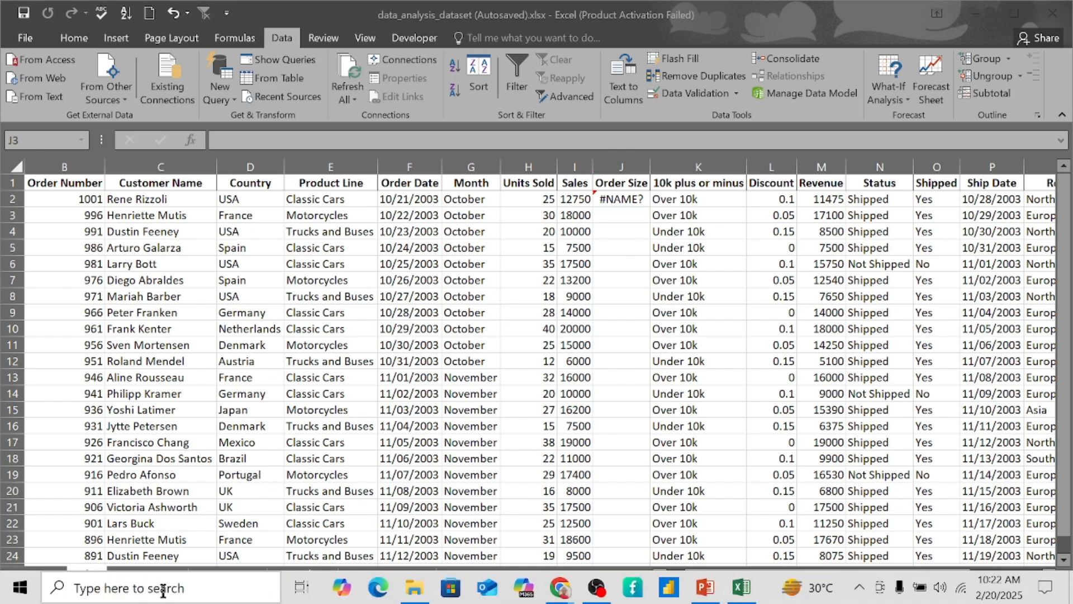
type("exce")
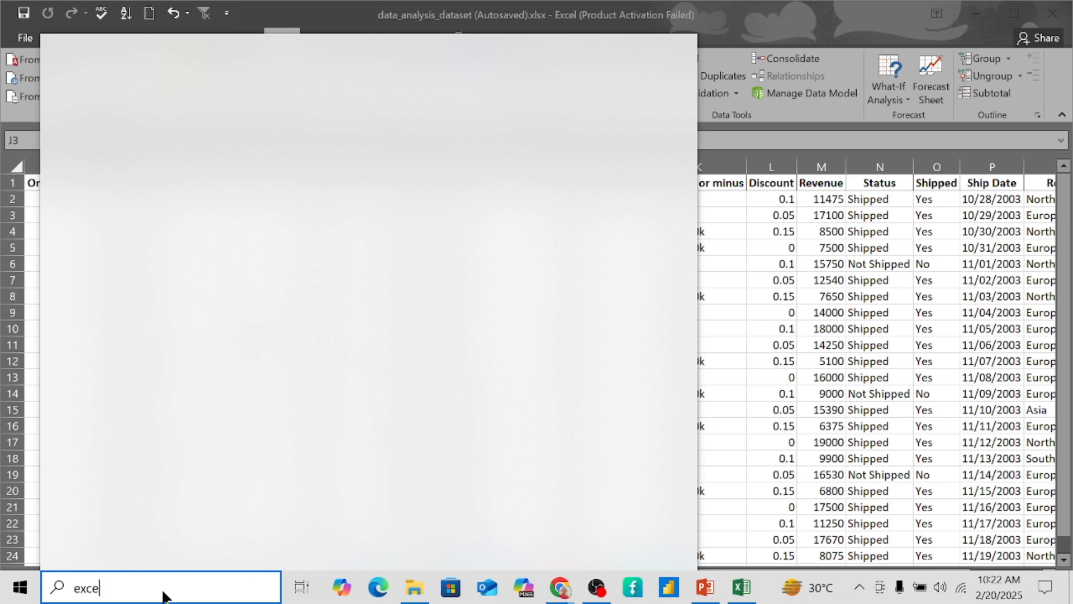
type("l")
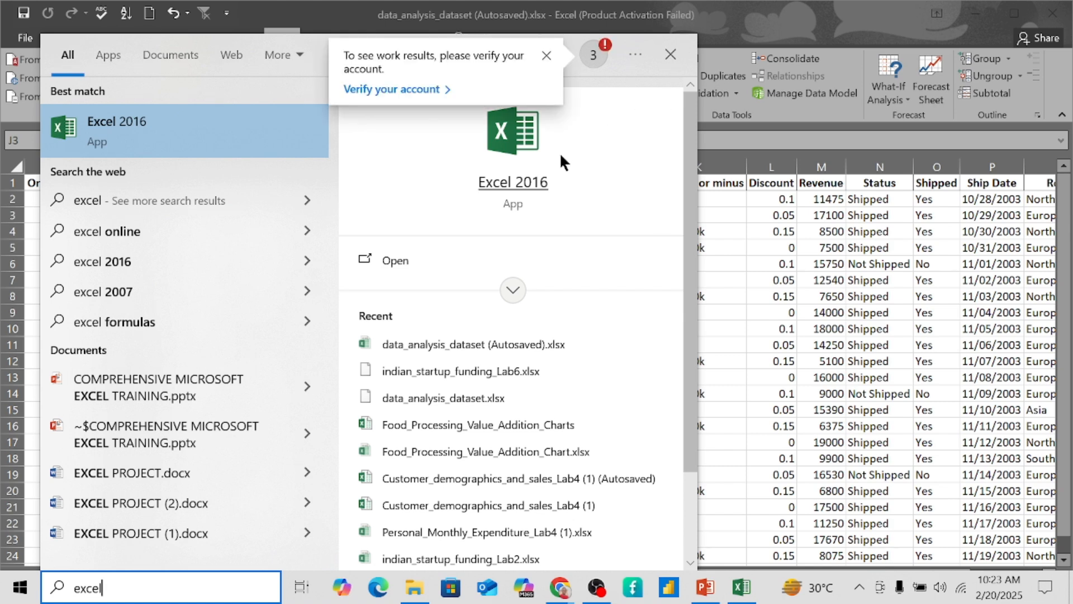
left_click(671, 55)
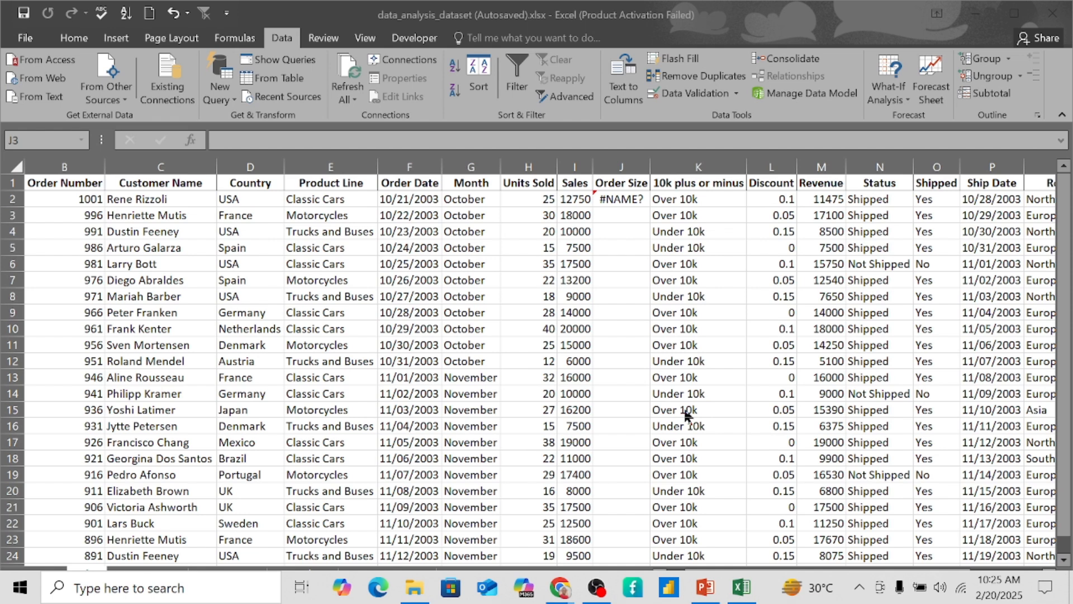
Undo the IFS formula in J2, the "Order Size" heading and the insertion of column J.
left_click(621, 198)
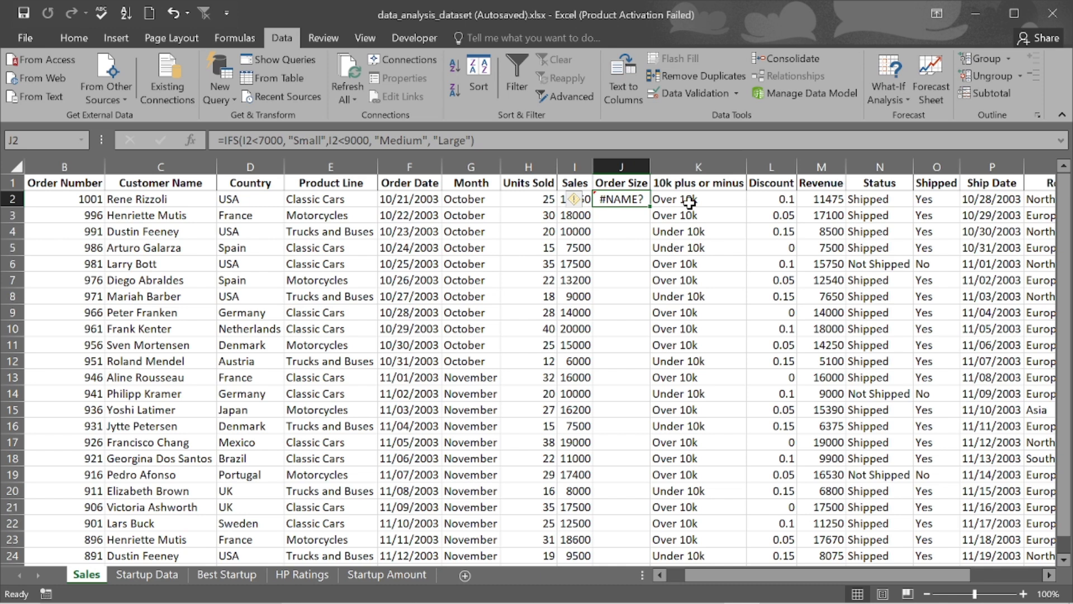
key("ctrl+z")
key("ctrl+z")
key("ctrl+z")
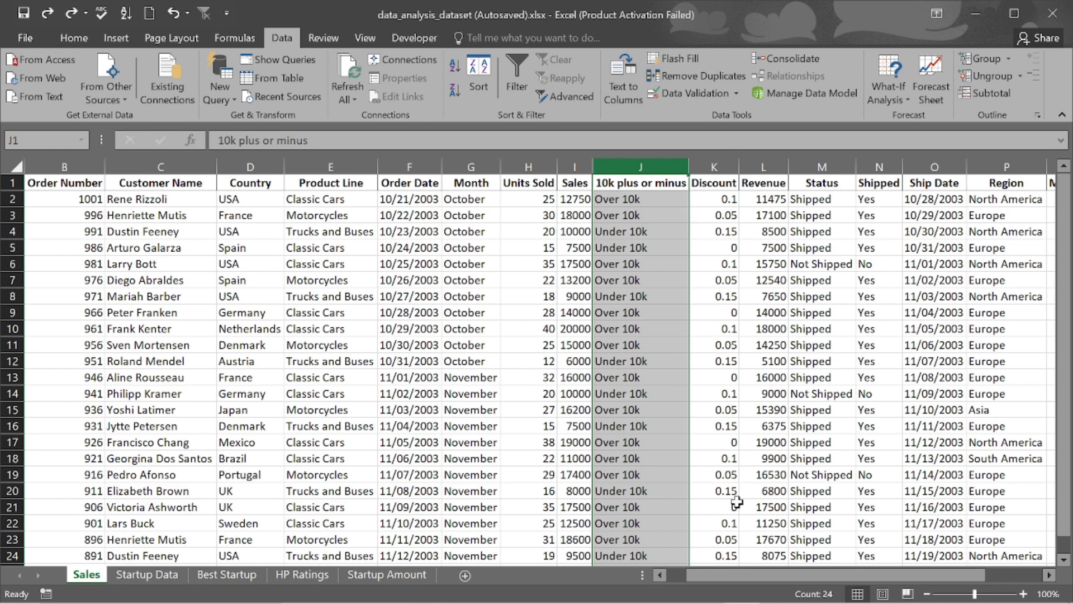
Switch to the PowerPoint training presentation and view the "IF Function with Conditional Formatting" slide.
mouse_move(712, 601)
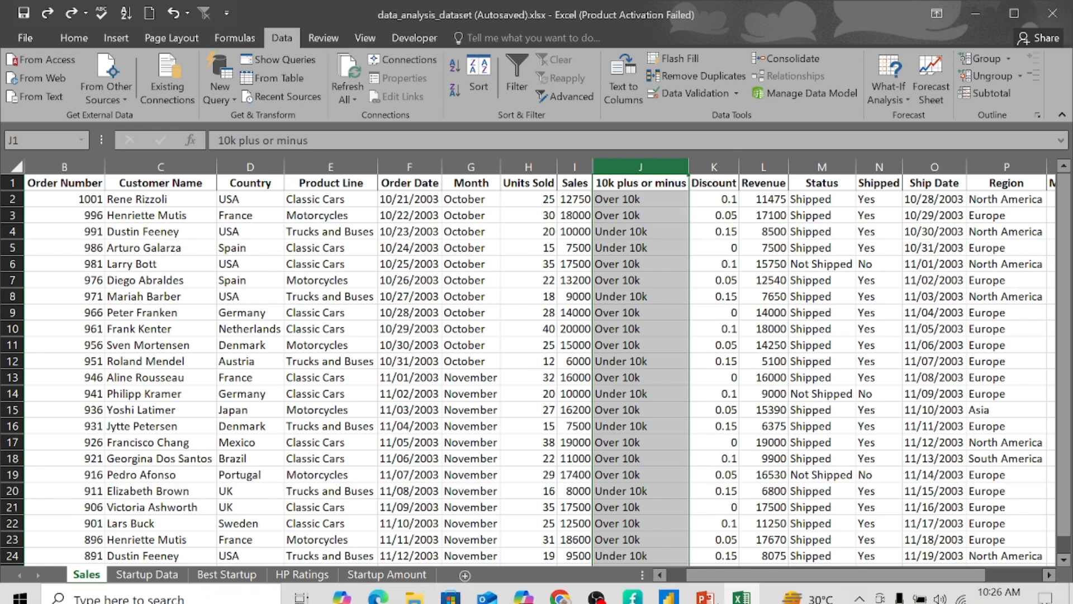
left_click(713, 599)
scroll(757, 413, "down", 1)
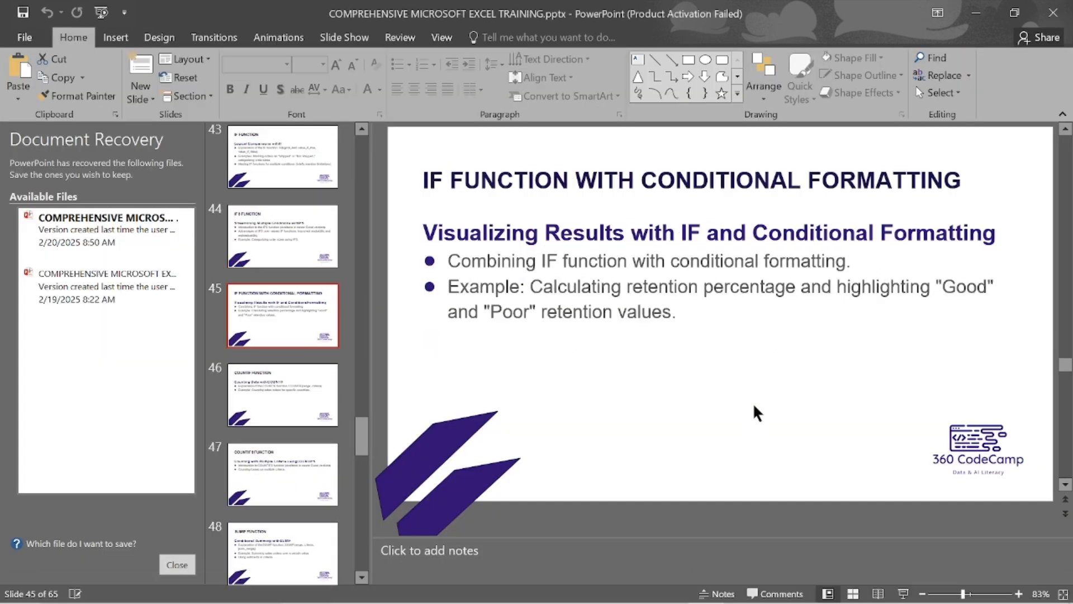
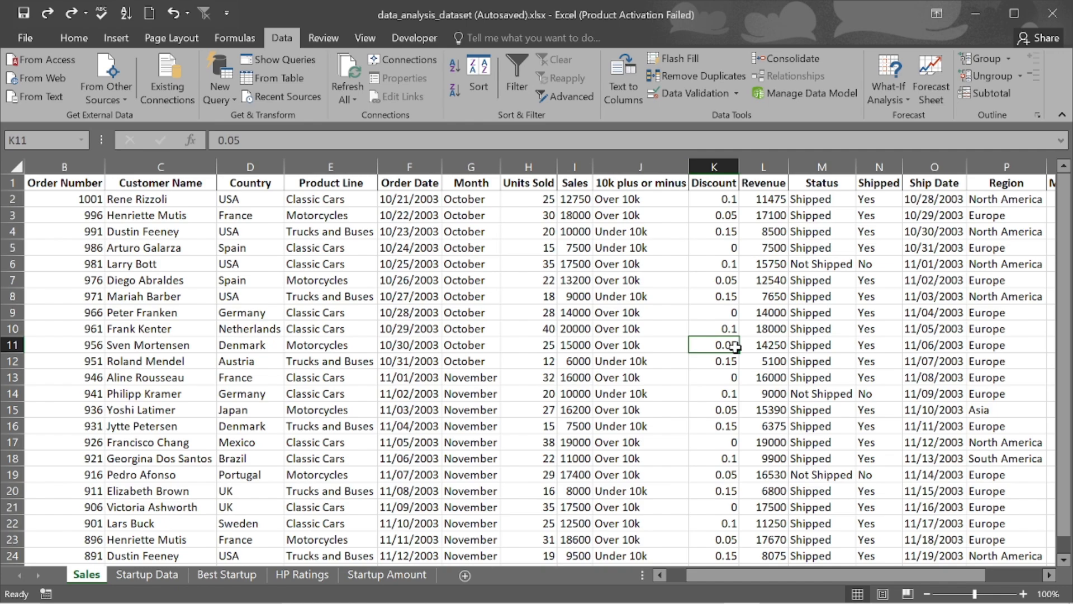
Rename the "MSRP" heading in R1 of the Sales sheet as "Retail Price" and widen column R to fit it.
scroll(734, 348, "right", 1)
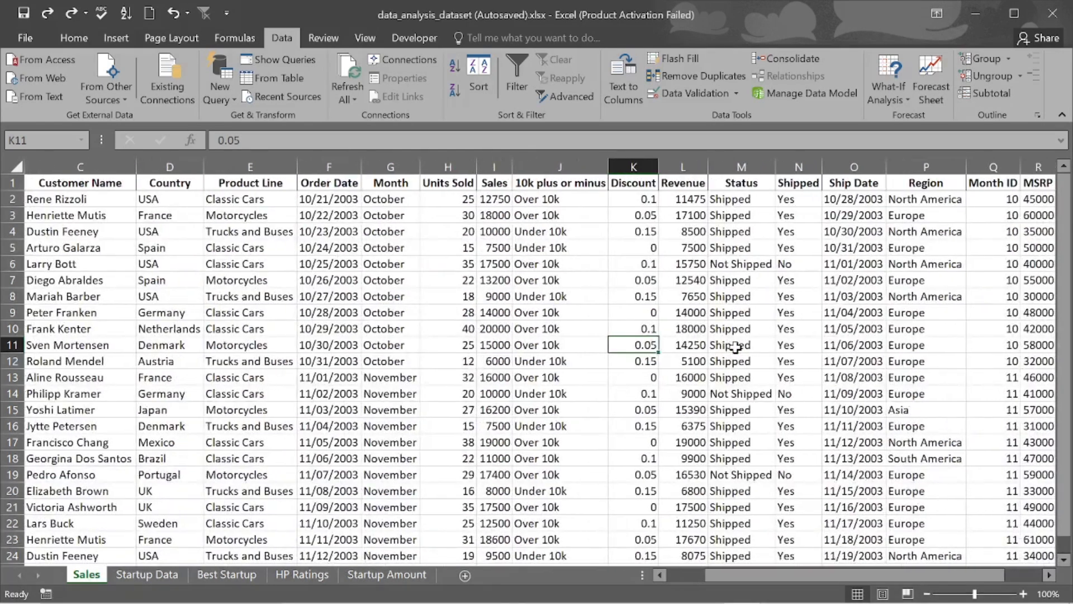
scroll(734, 347, "right", 3)
scroll(735, 347, "left", 5)
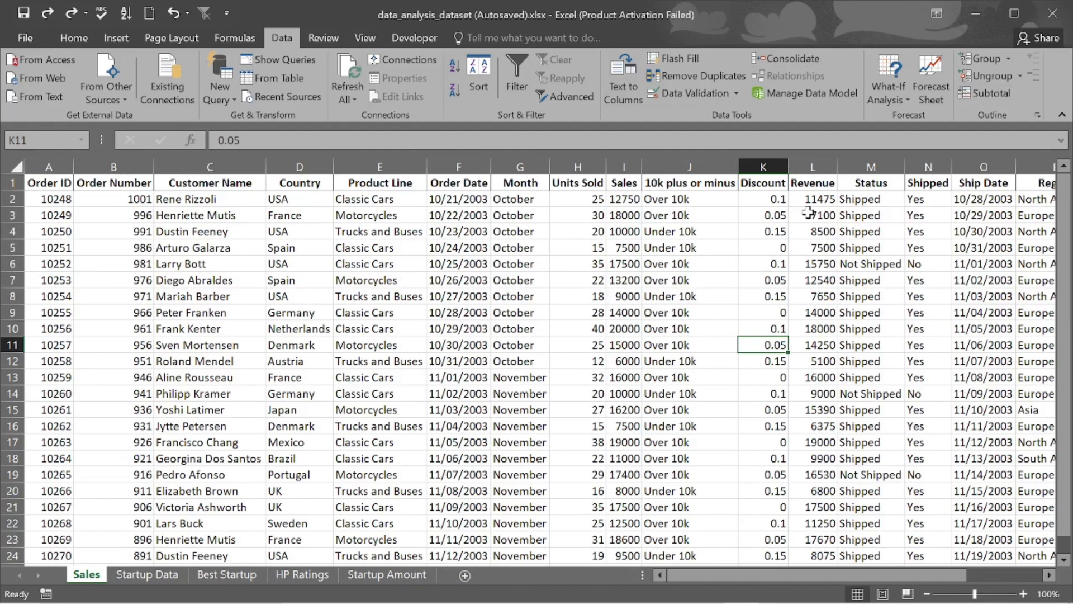
scroll(906, 219, "right", 4)
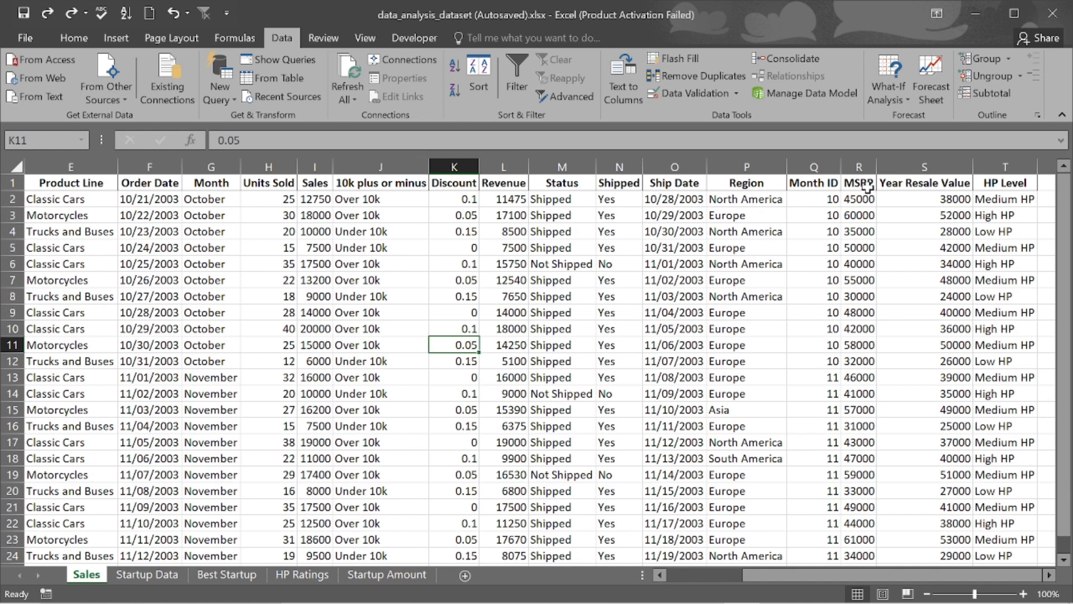
double_click(864, 183)
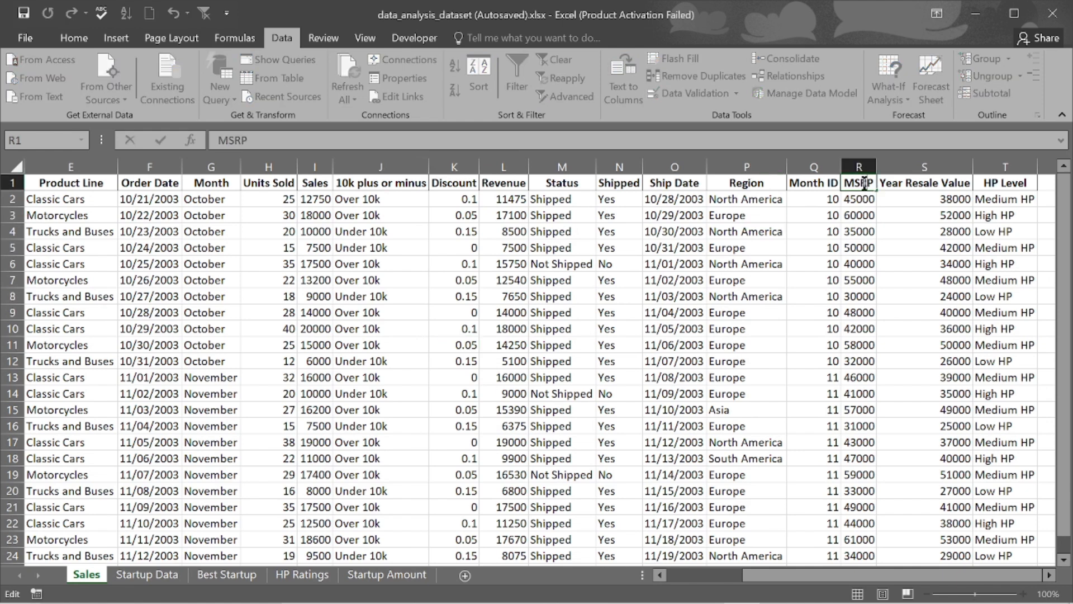
double_click(864, 183)
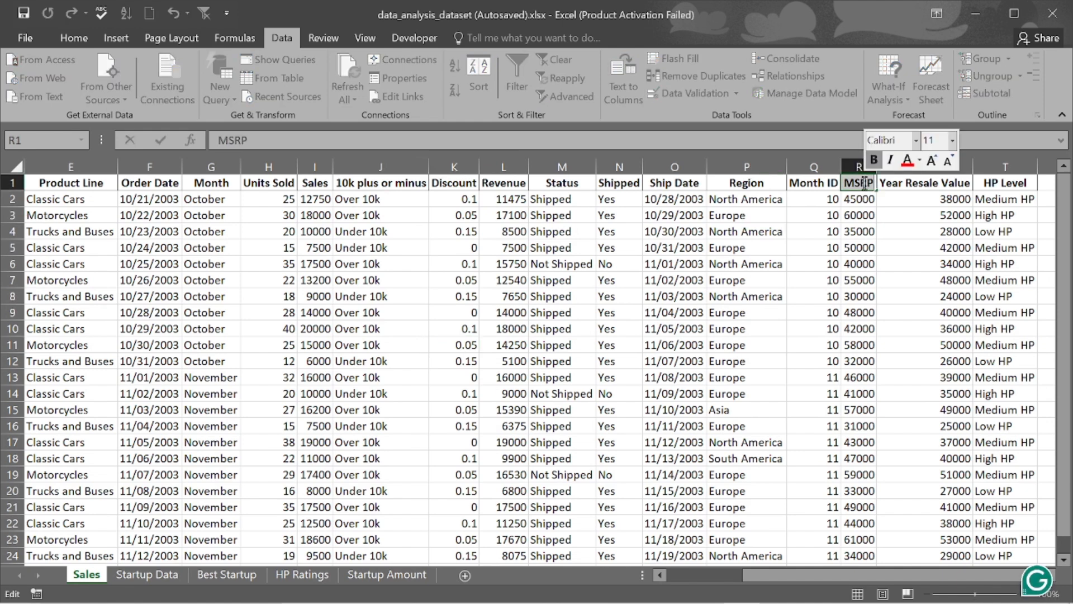
type("R")
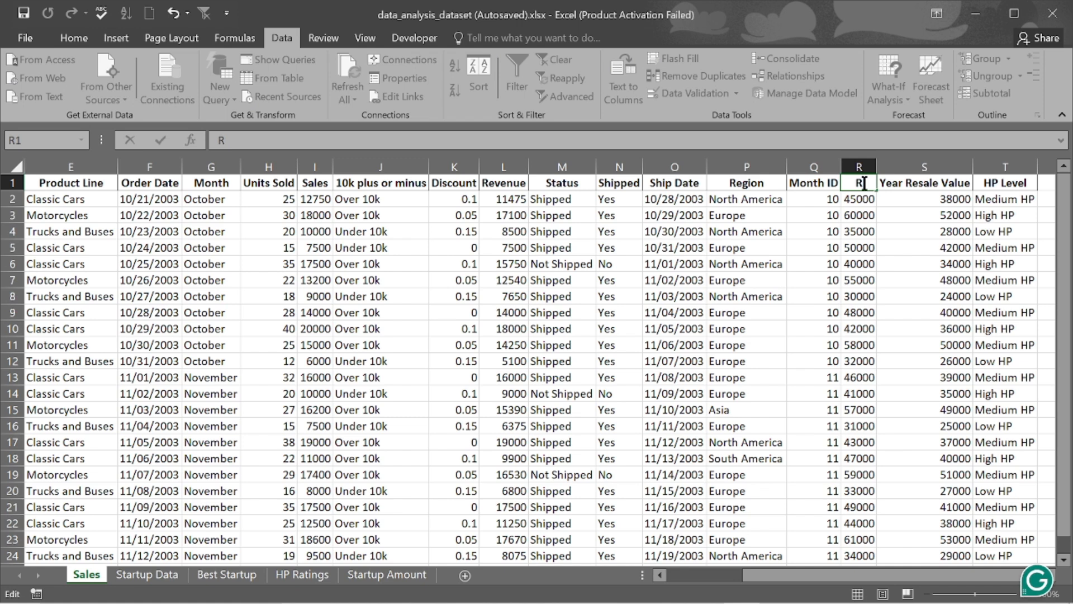
type("etail P")
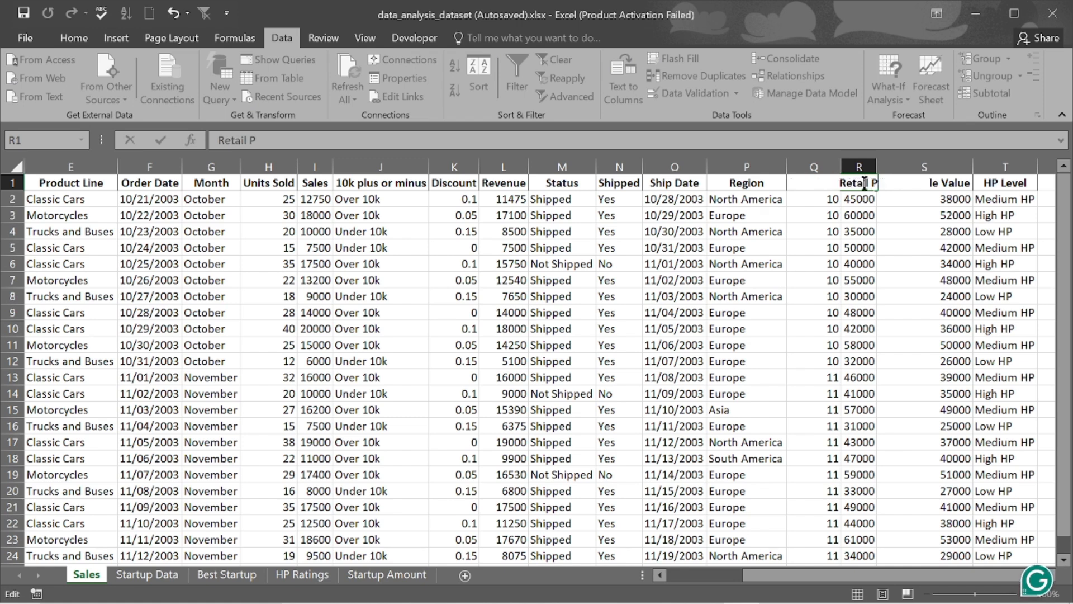
type("rice")
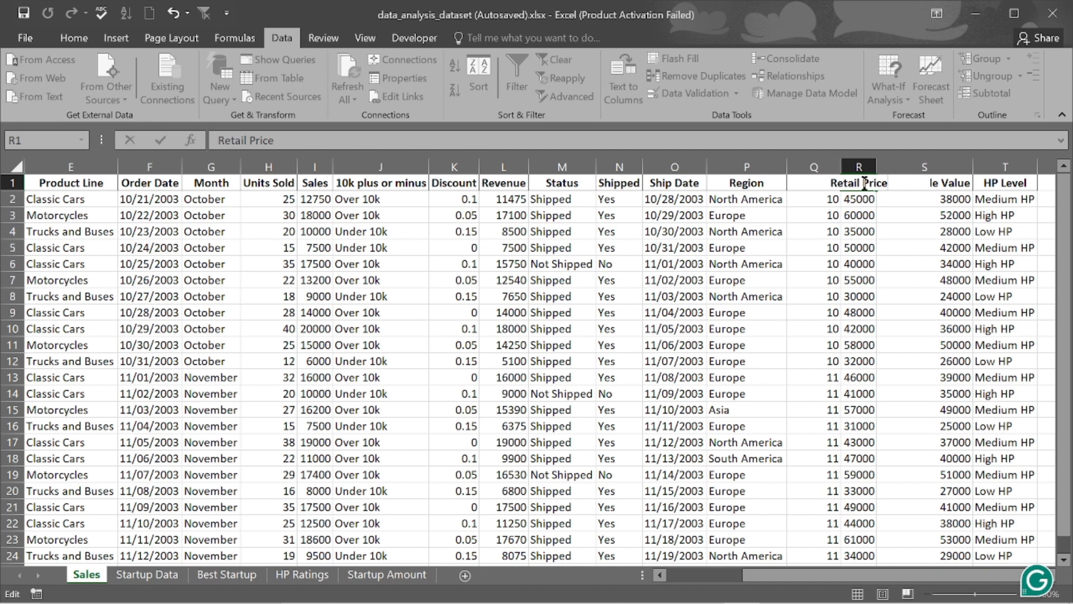
left_click(978, 245)
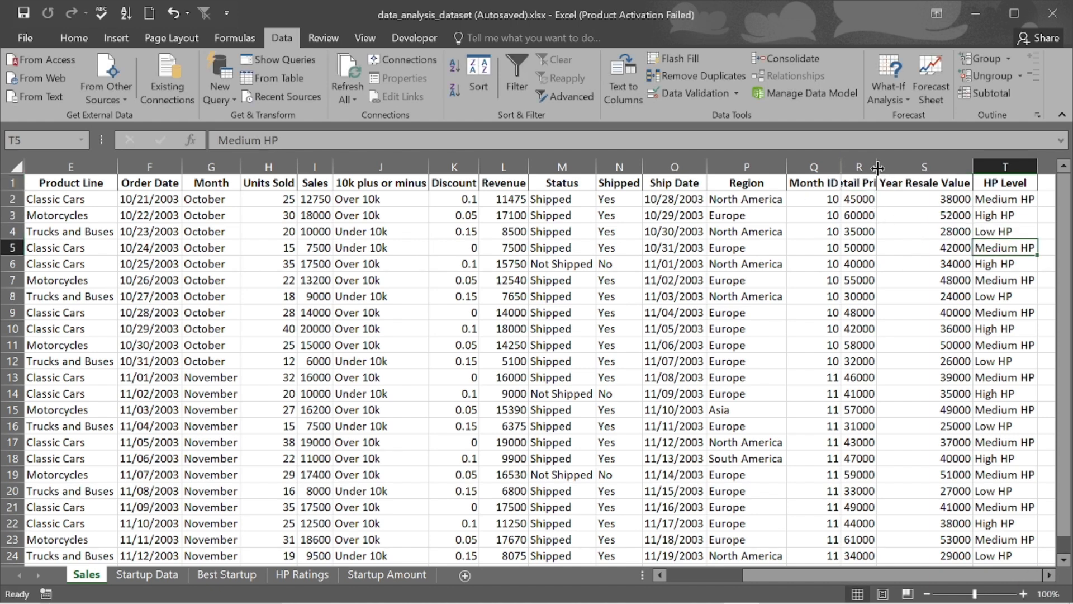
left_click_drag(880, 169, 906, 167)
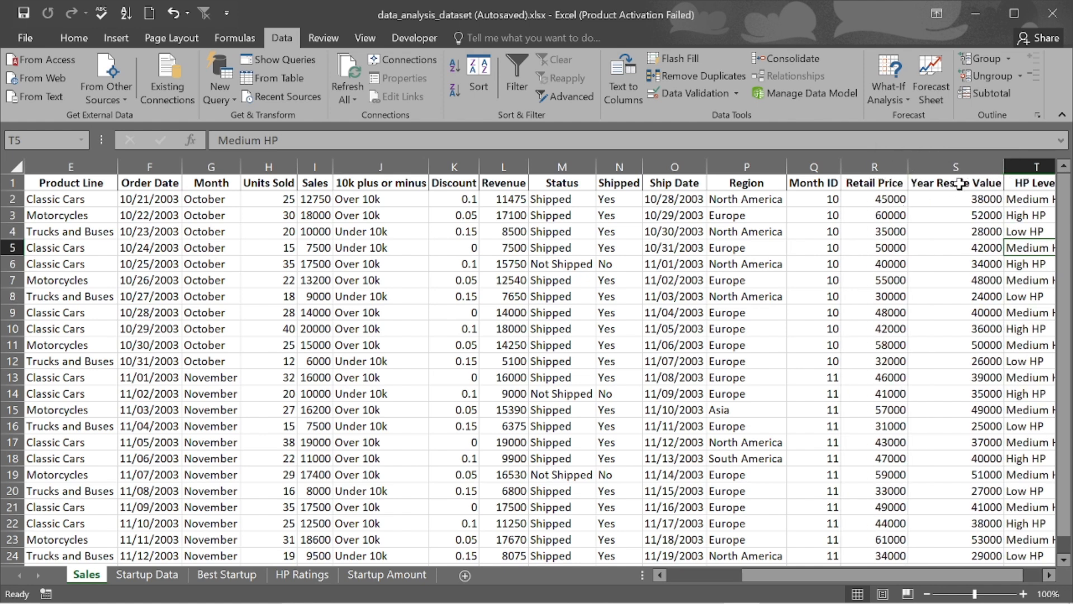
Insert a blank column in the Sales sheet before the Year Resale Value column.
left_click(943, 165)
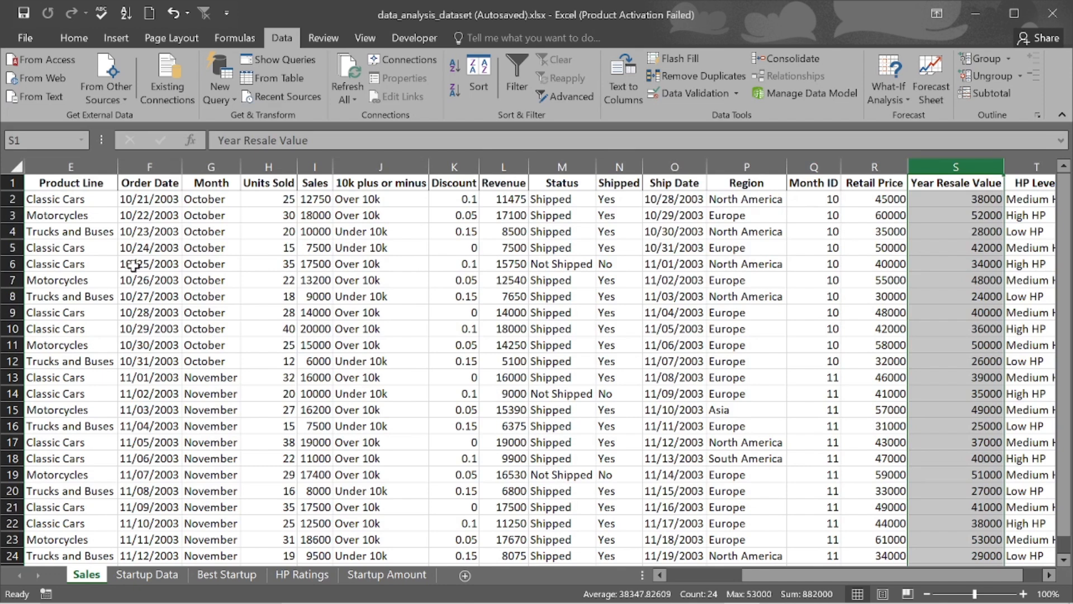
left_click(942, 245)
left_click(944, 166)
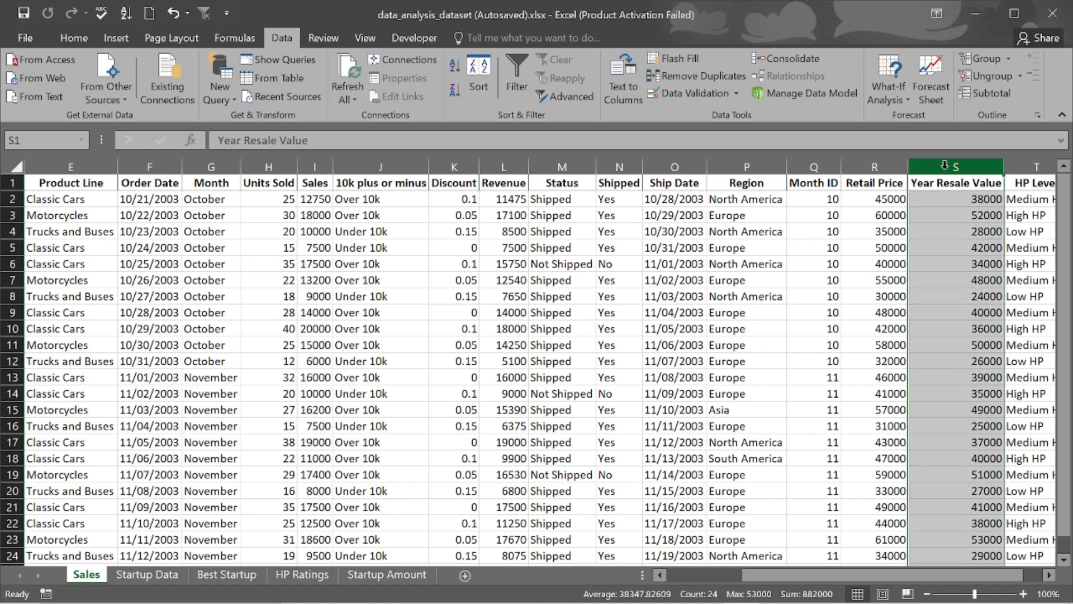
right_click(944, 166)
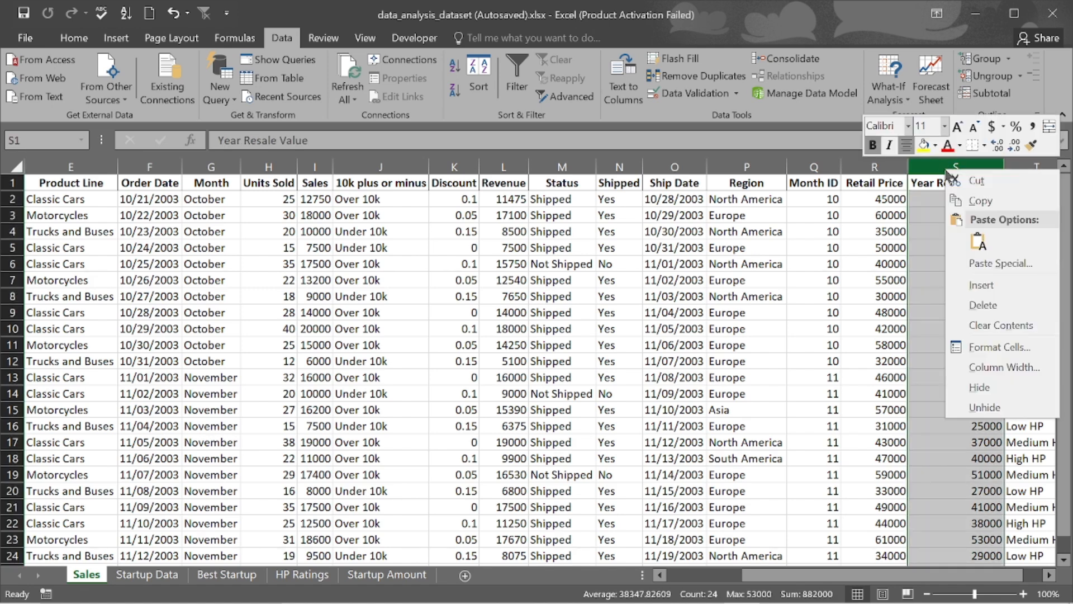
left_click(979, 282)
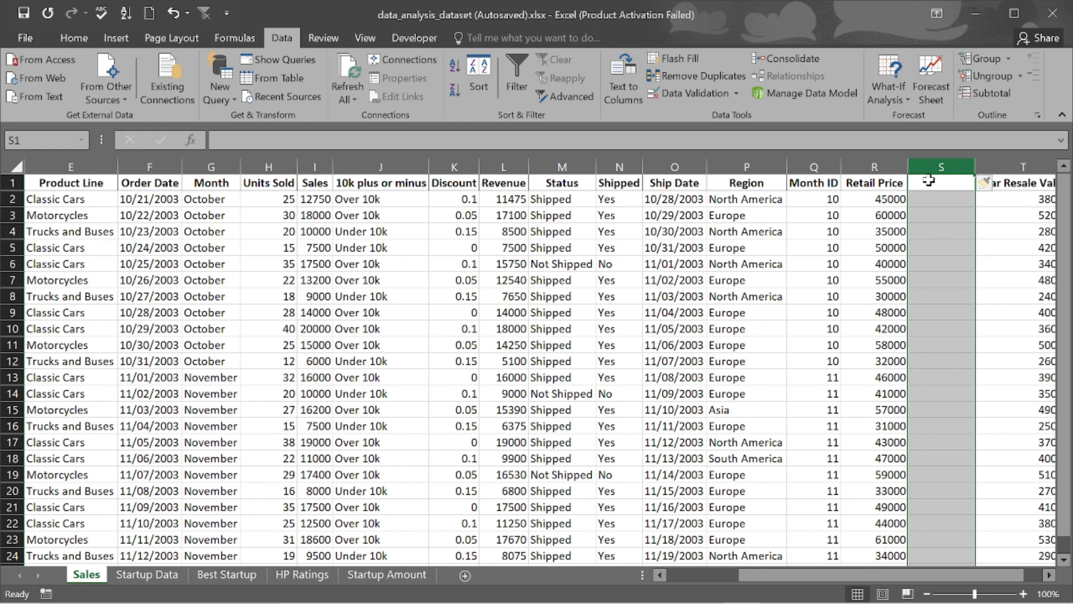
Enter the heading "Retention %" in S1 of the new column.
type("Retion")
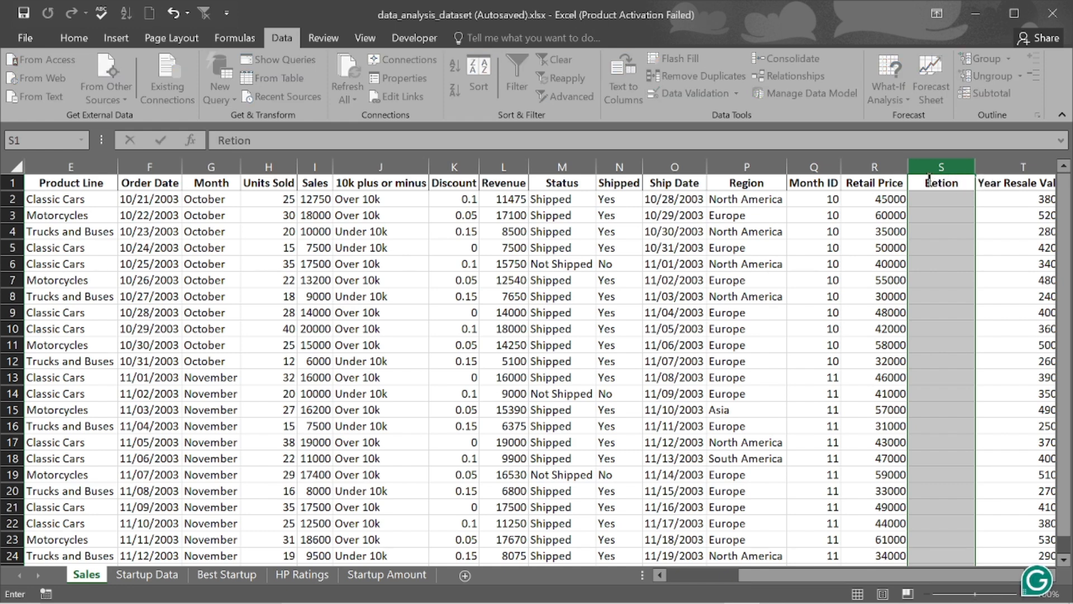
key("BackSpace")
key("BackSpace")
key("BackSpace")
type("ention %")
key("Return")
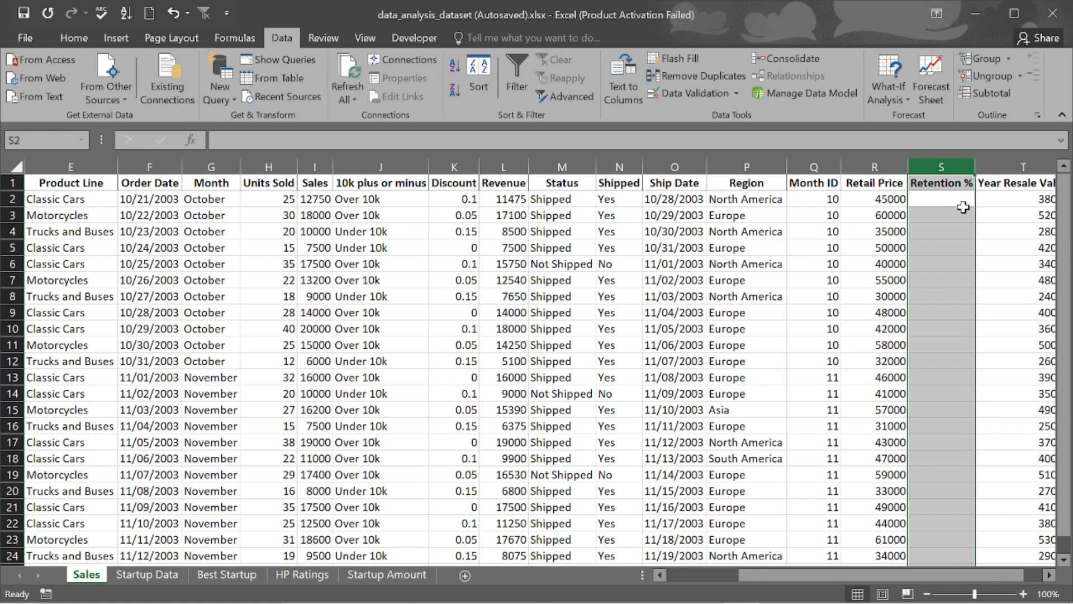
Move the Retention % column so that it sits between Year Resale Value and HP Level.
scroll(1004, 196, "right", 1)
scroll(1003, 195, "right", 1)
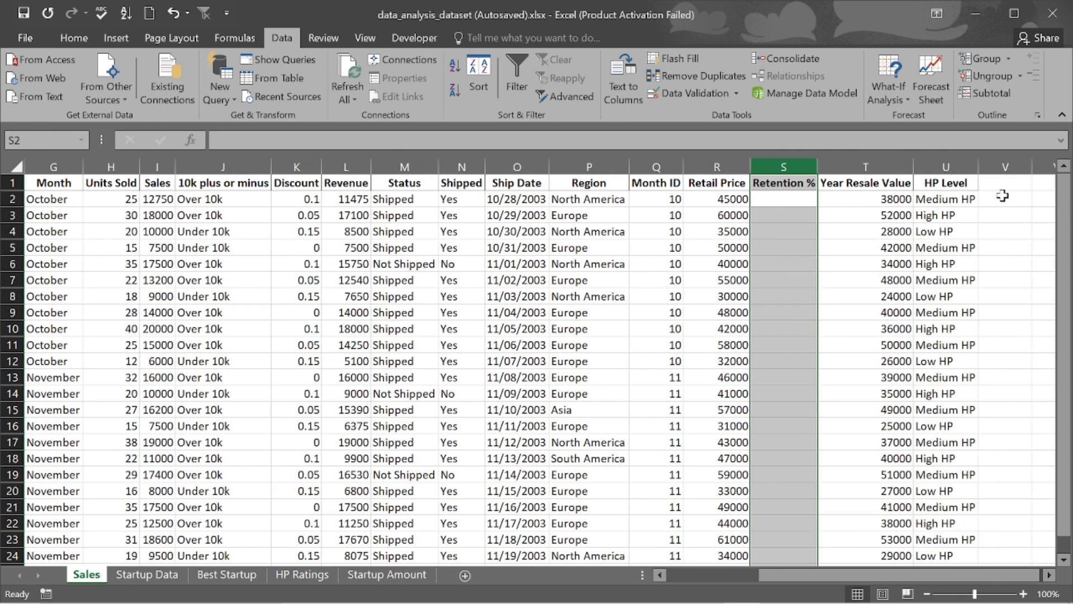
mouse_move(774, 168)
left_mouse_down()
mouse_move(922, 167)
mouse_move(785, 168)
left_mouse_up()
right_click(785, 169)
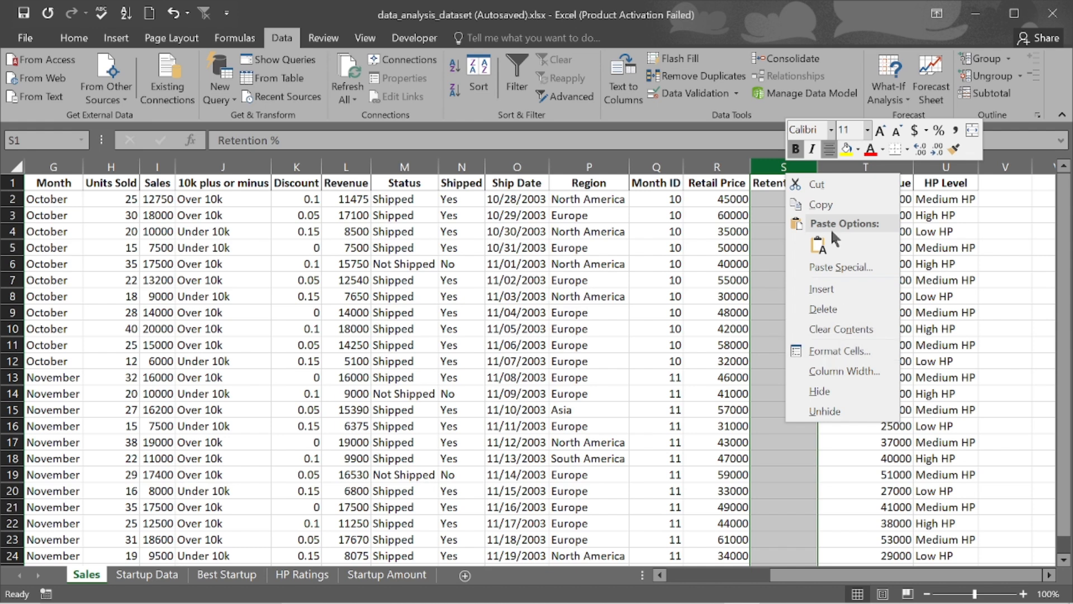
left_click(818, 185)
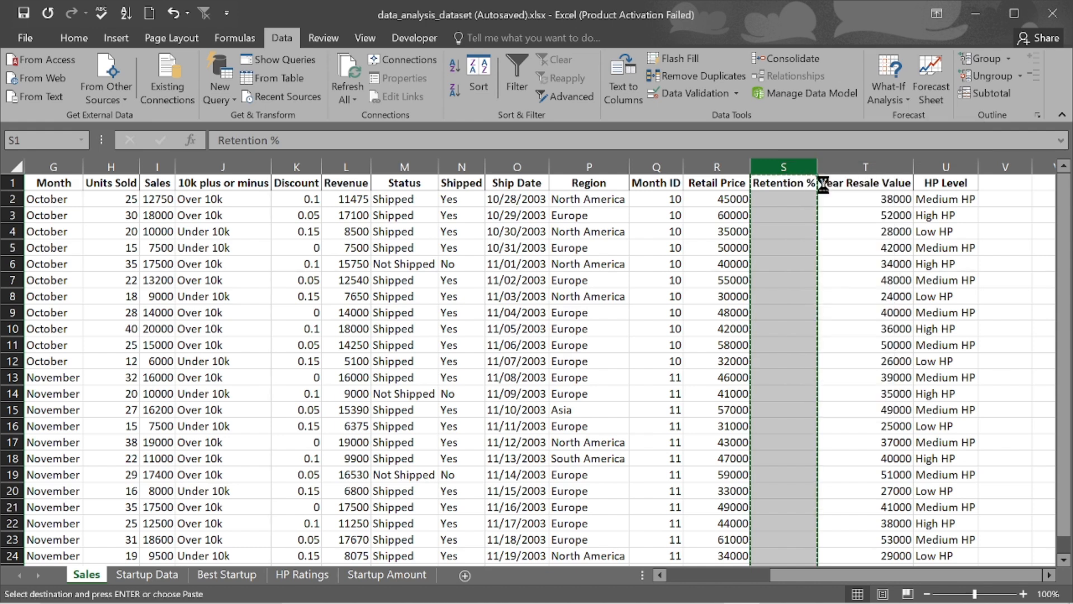
left_click(866, 166)
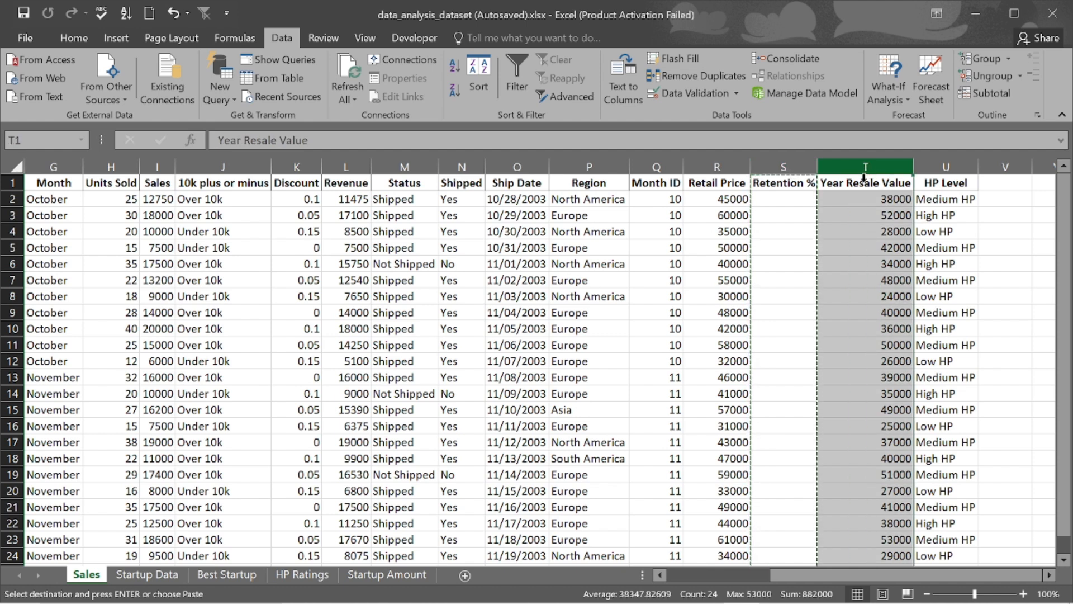
right_click(866, 166)
left_click(993, 180)
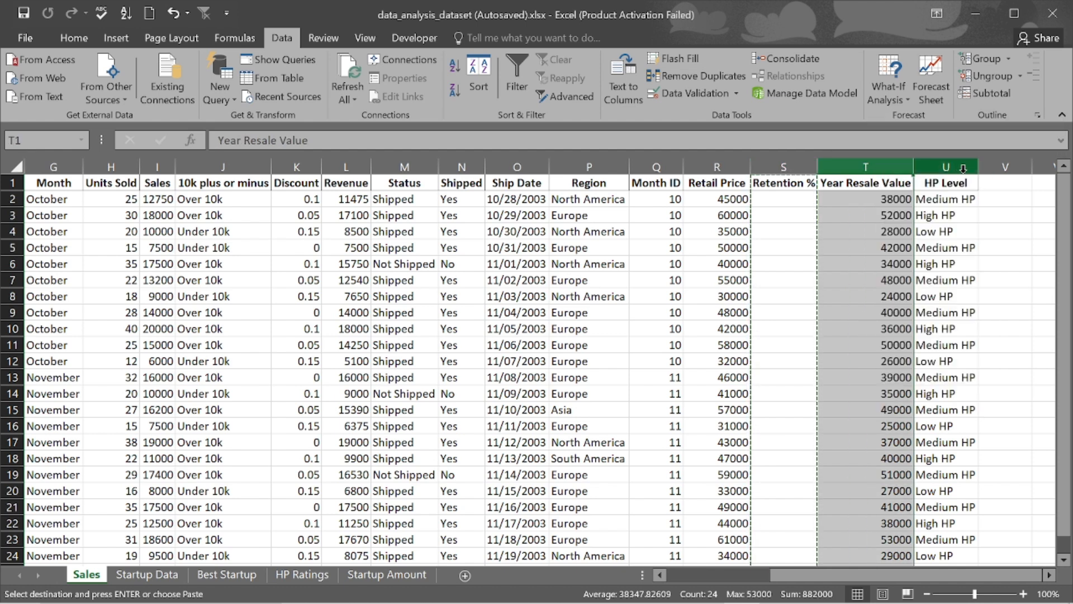
left_click(957, 166)
right_click(958, 168)
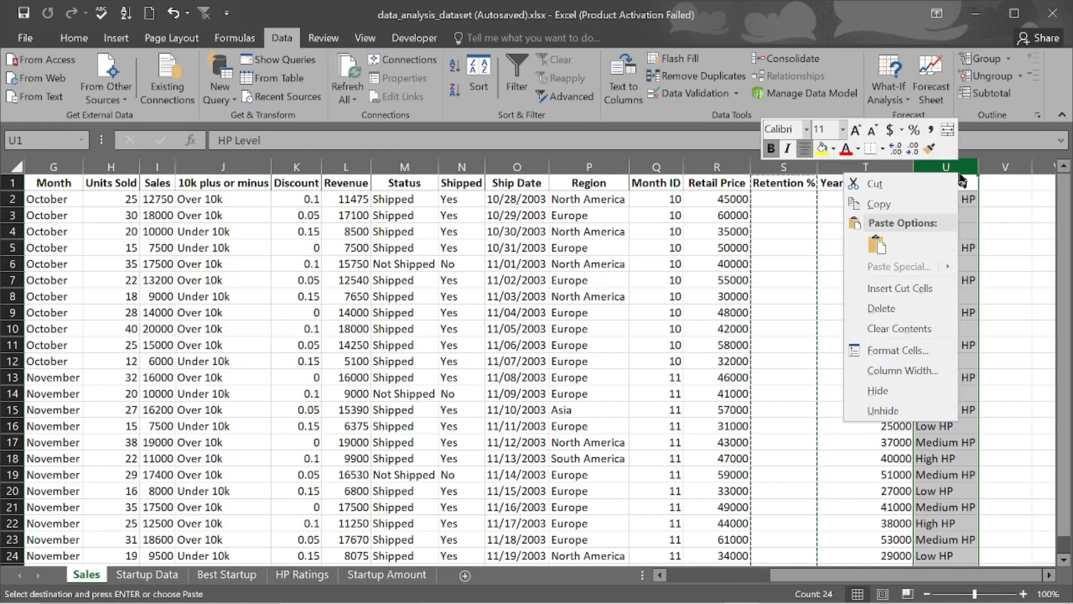
left_click(908, 280)
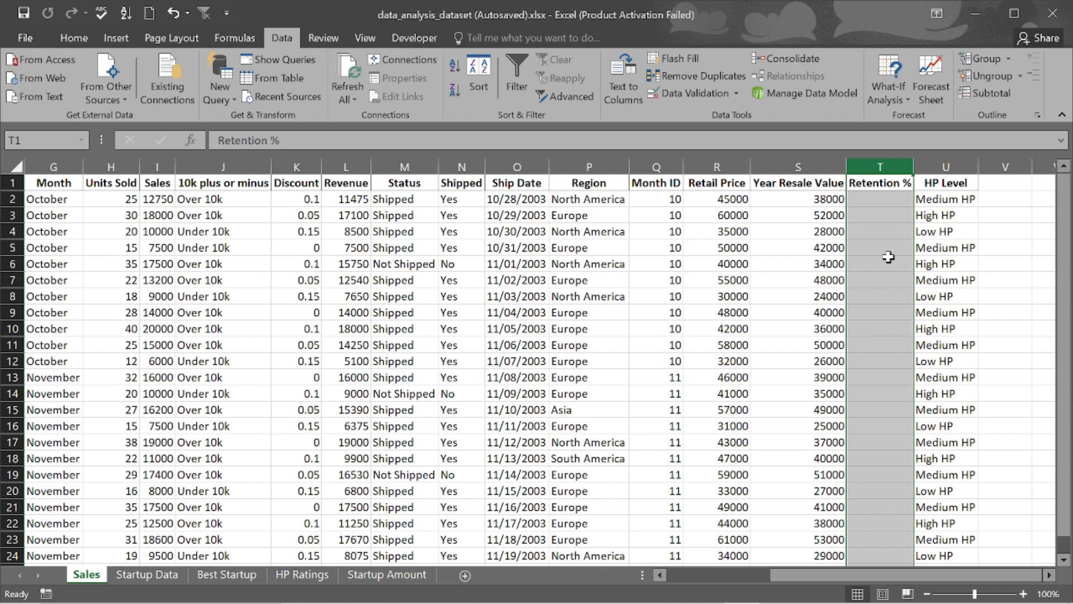
Enter the formula =S2/R2 in T2 to divide the year resale value by the retail price.
left_click(871, 198)
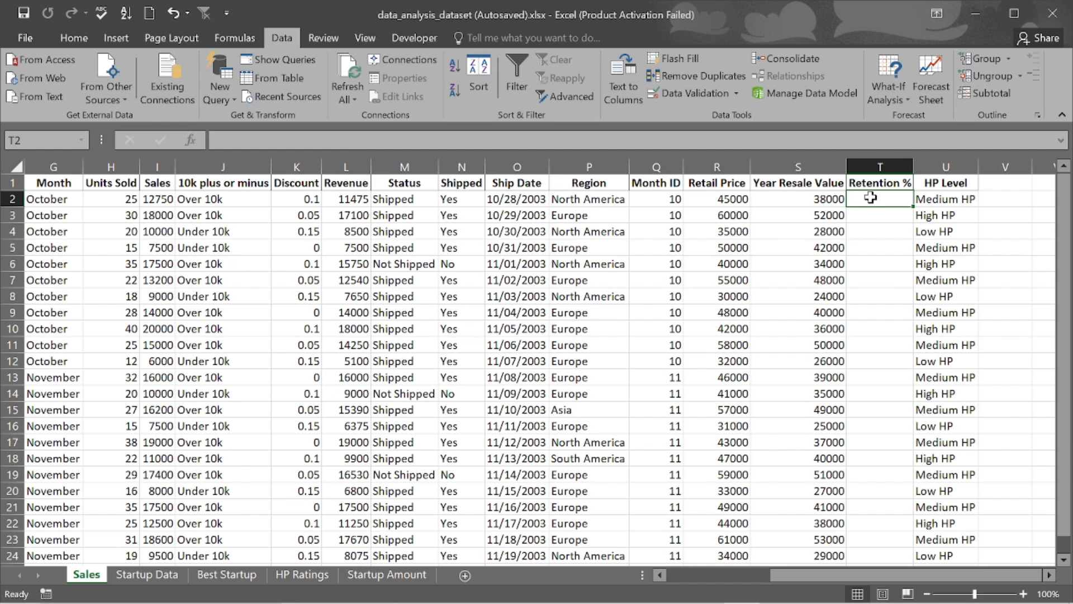
type("=")
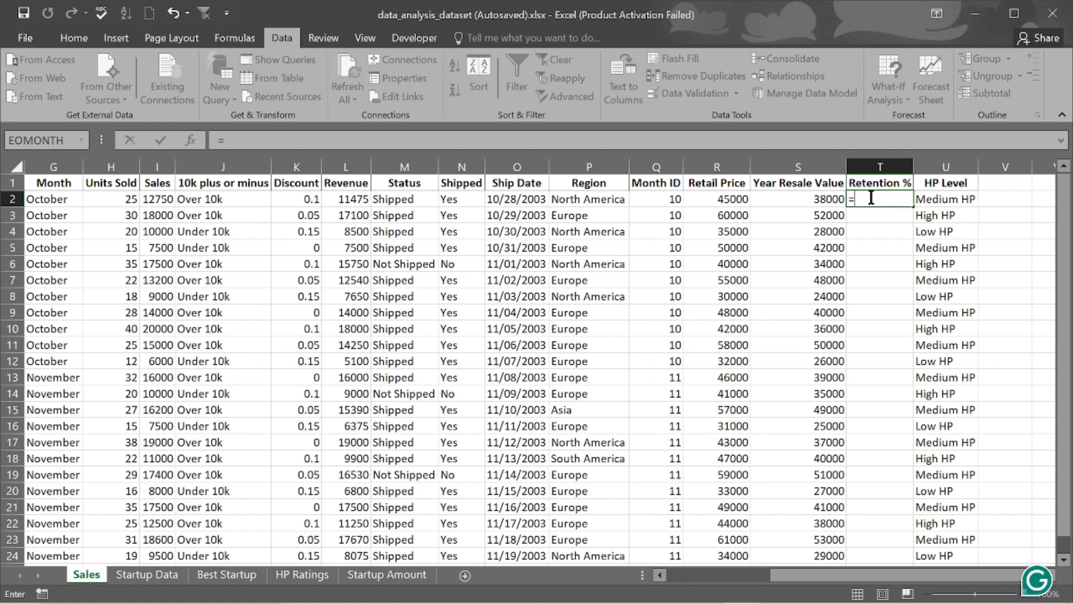
left_click(821, 201)
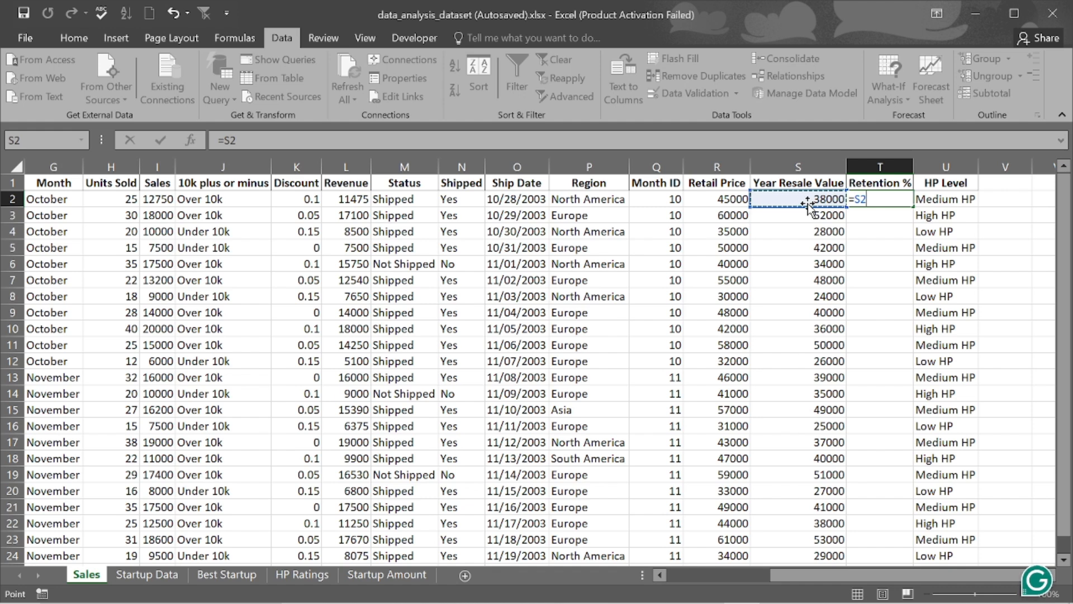
type("?")
key("BackSpace")
type("/")
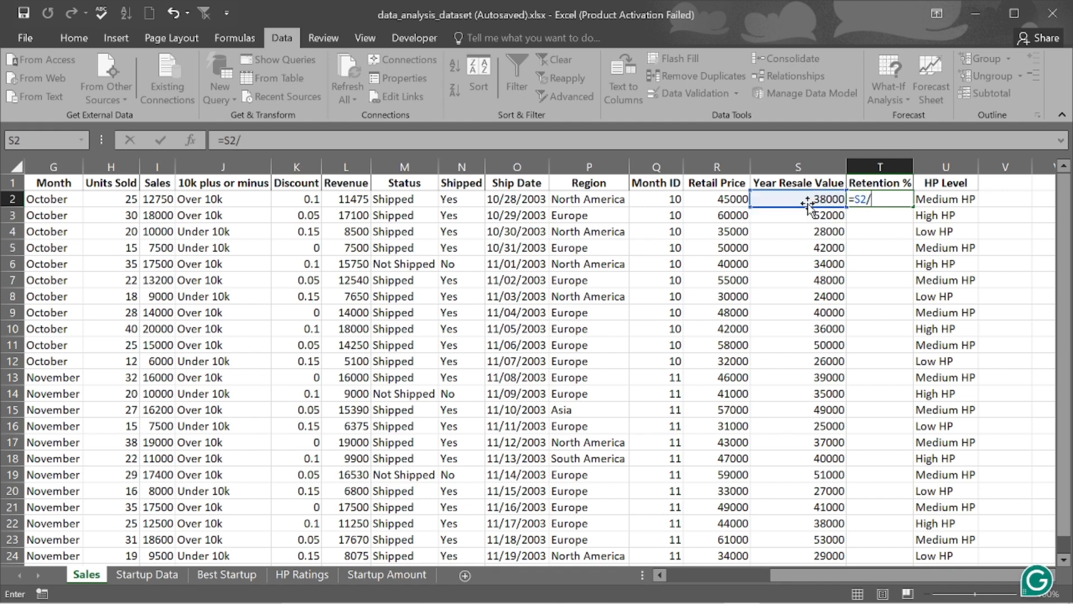
left_click(729, 200)
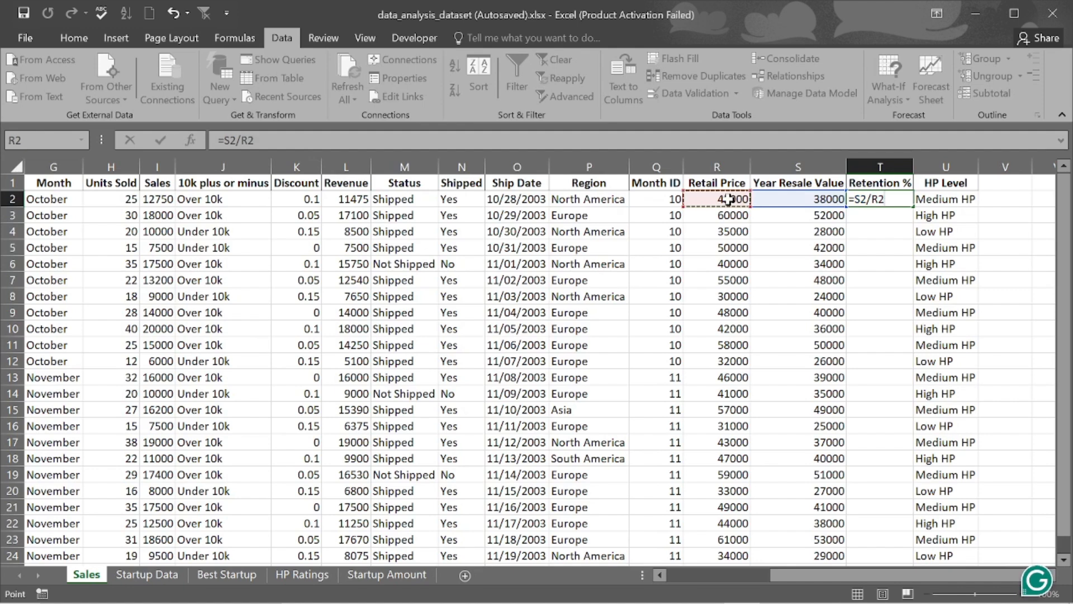
key("Return")
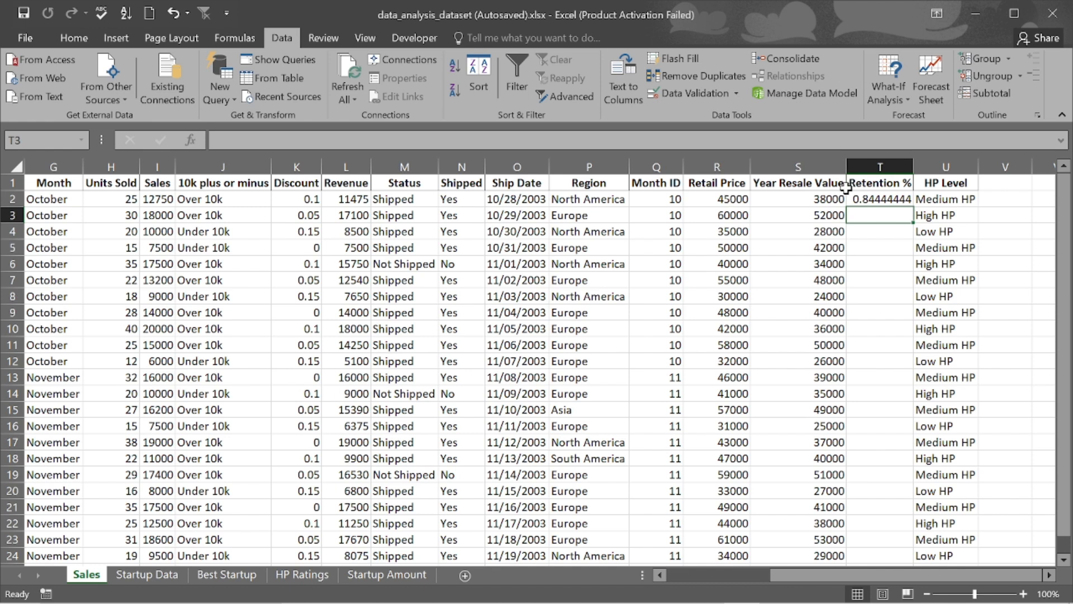
Format T2 as a percentage and fill its formula down the Retention % column to row 24.
left_click(882, 197)
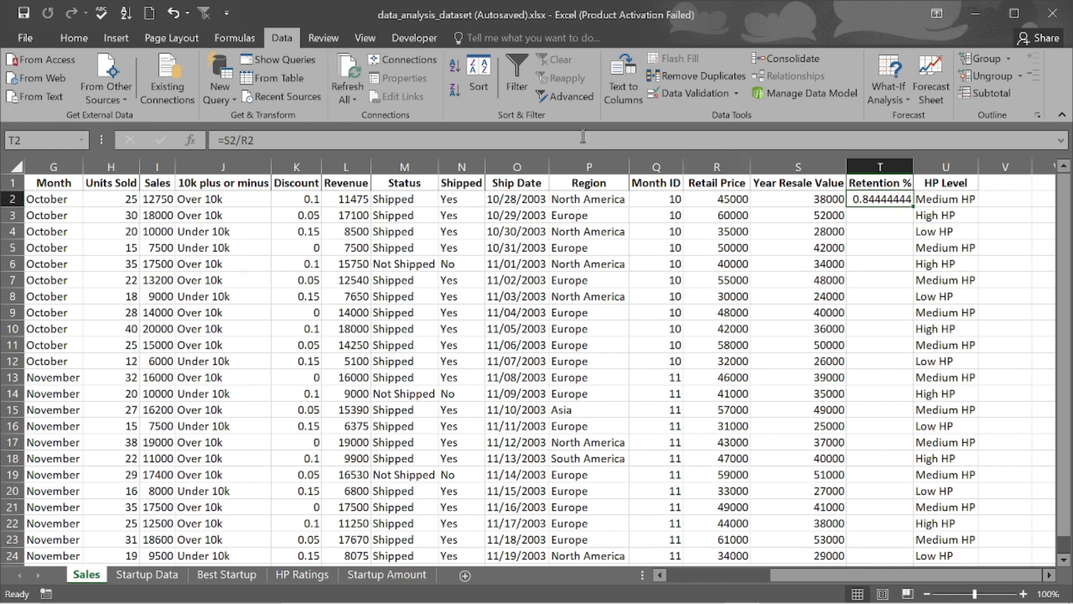
left_click(74, 38)
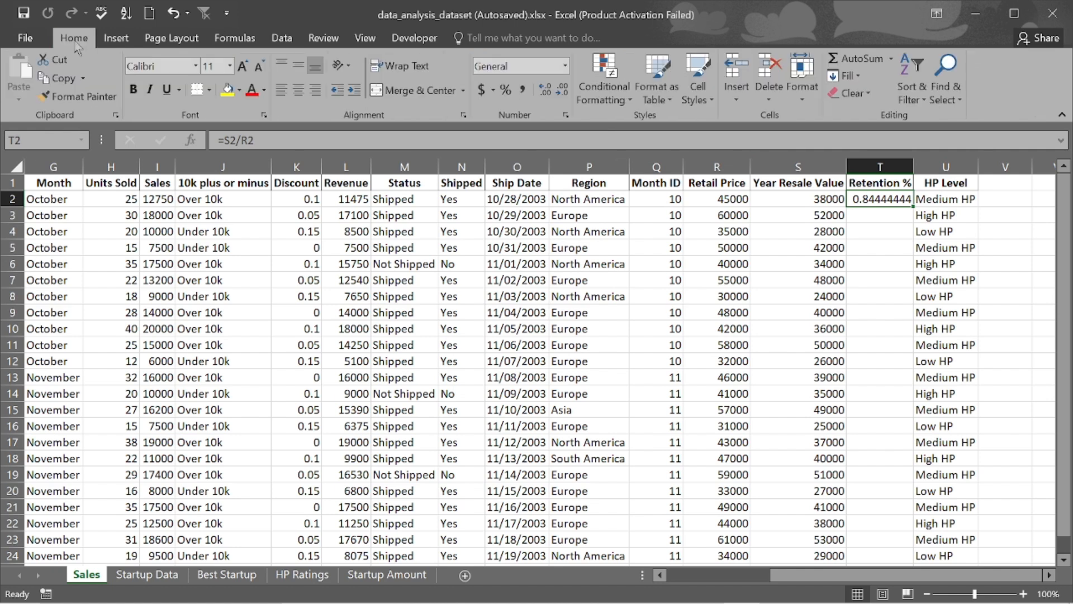
left_click(507, 91)
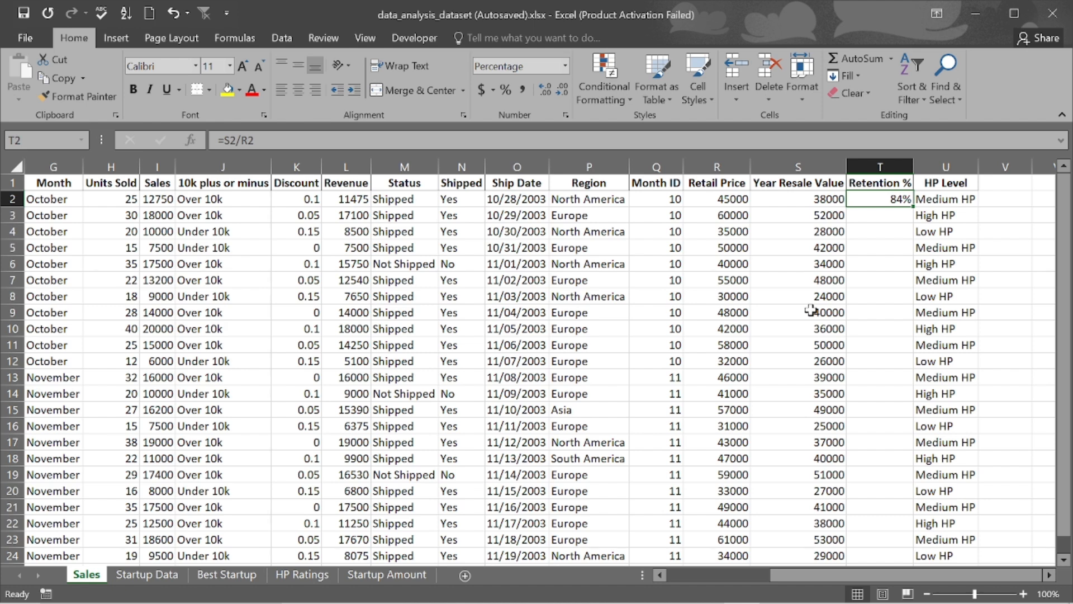
double_click(905, 208)
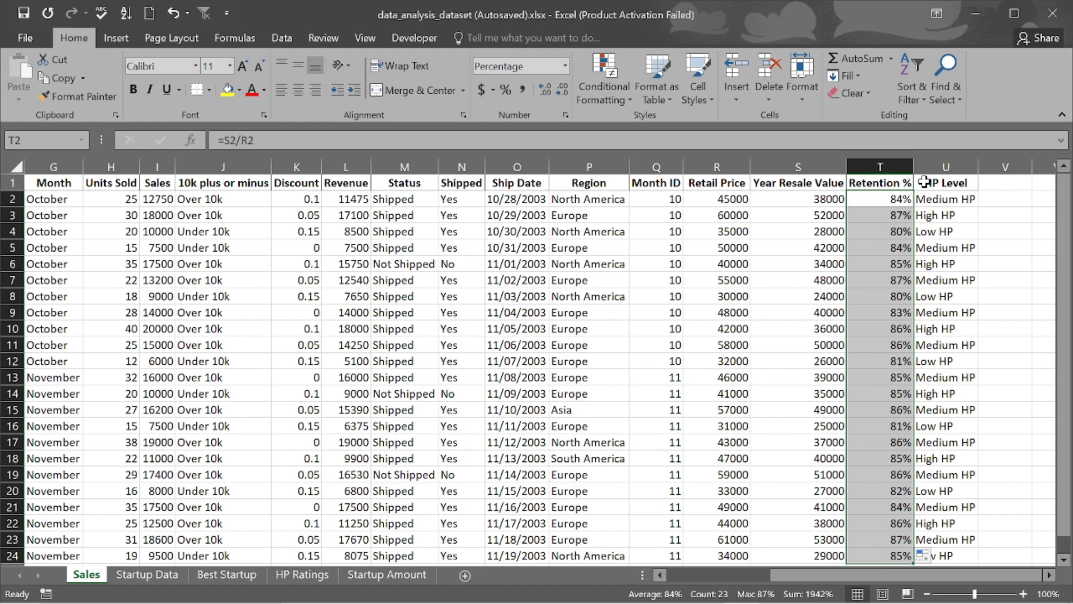
Insert a blank column between Retention % and HP Level.
left_click(944, 164)
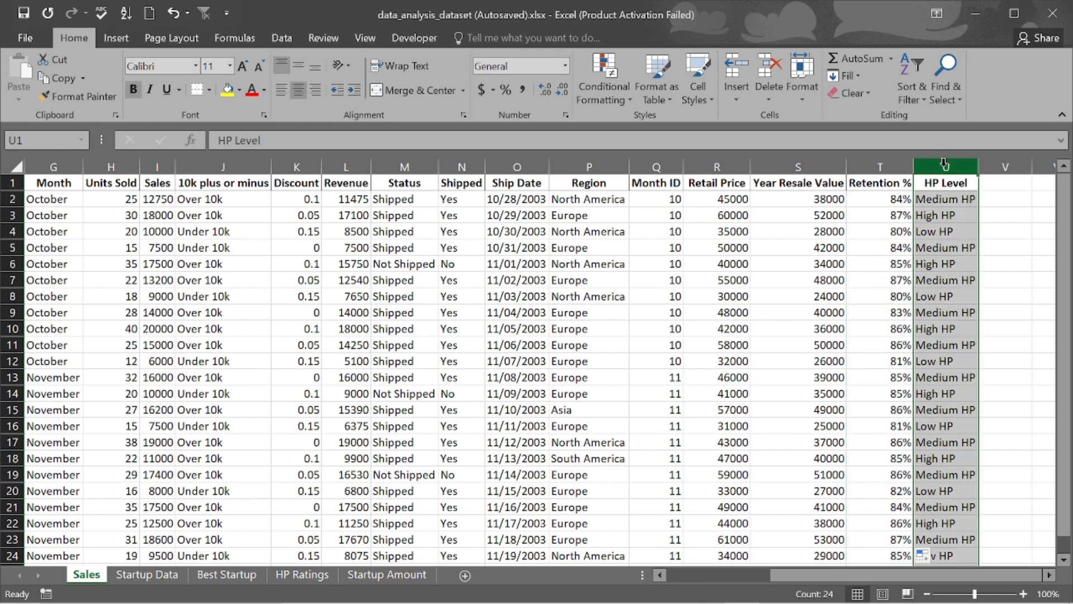
right_click(944, 163)
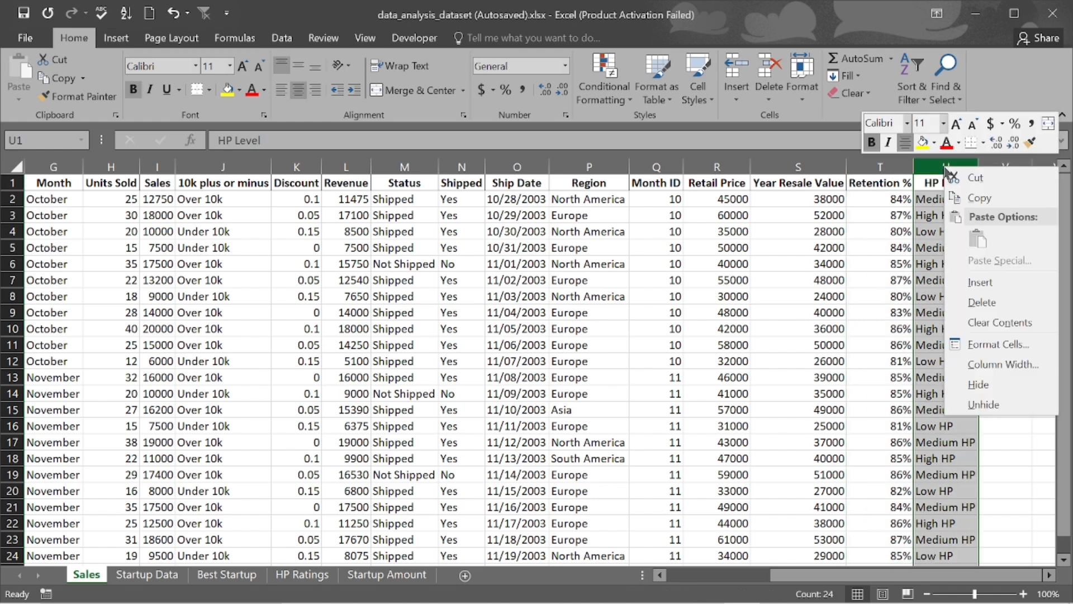
left_click(985, 286)
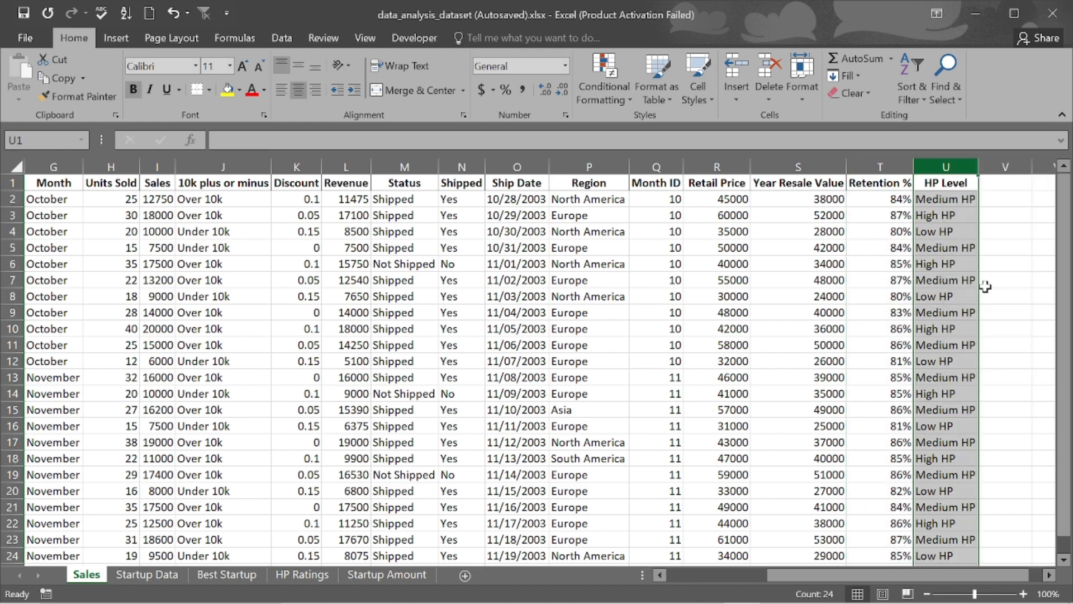
Enter the heading "Retention Rating" in U1 and widen column U to fit it.
left_click(942, 184)
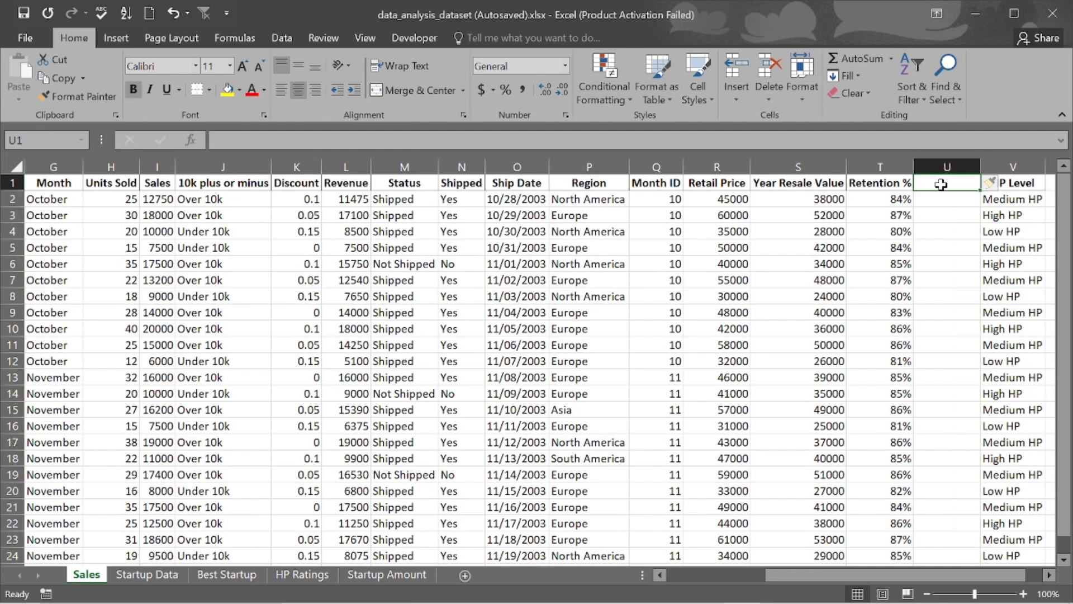
type("Reten")
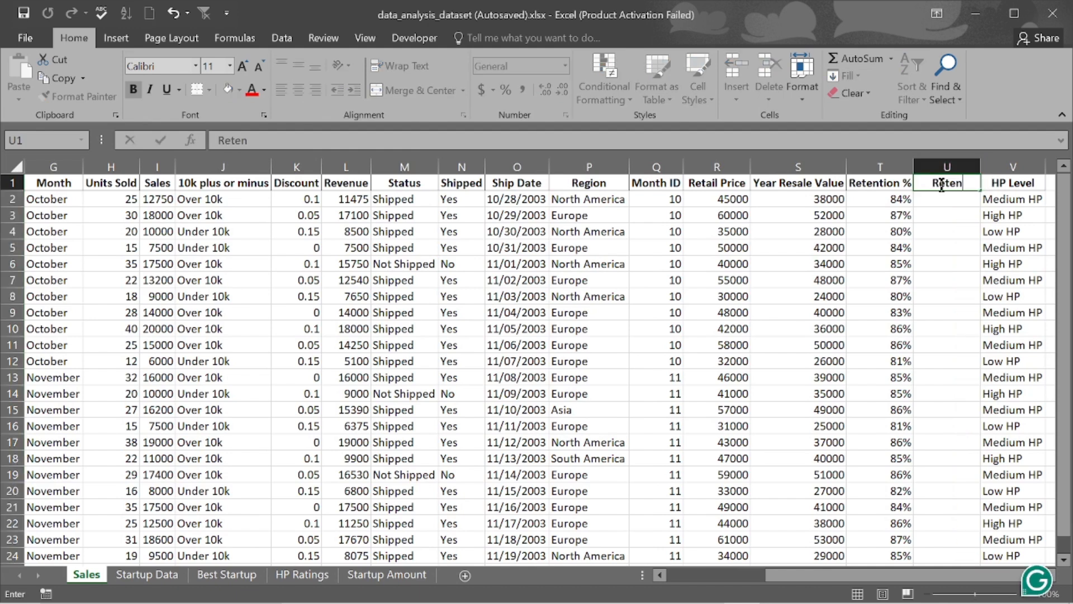
type("tion")
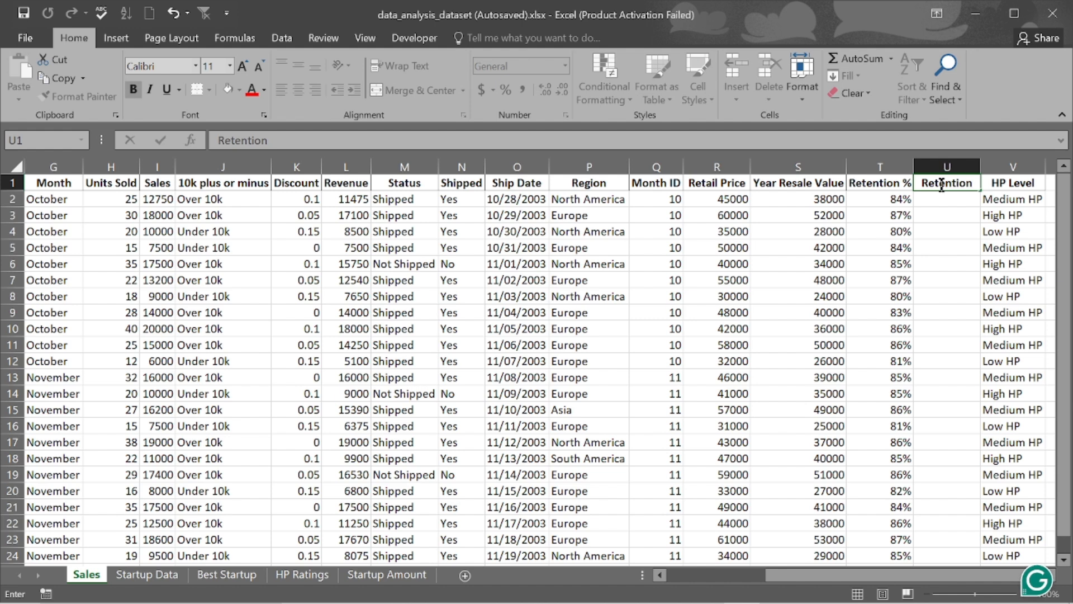
type(" Rat")
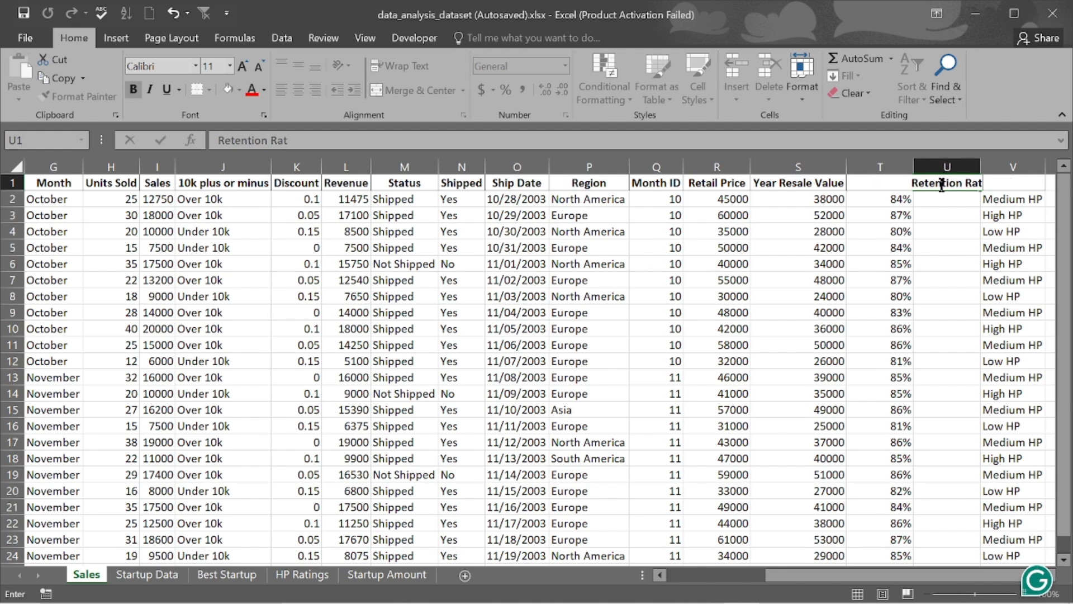
type("ing")
key("Return")
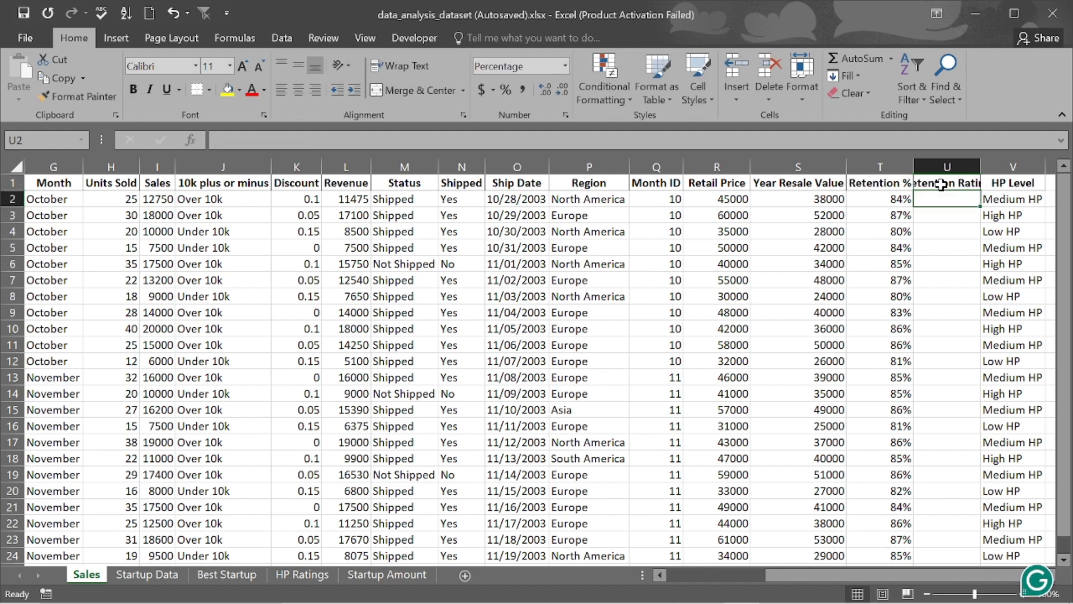
left_click(984, 166)
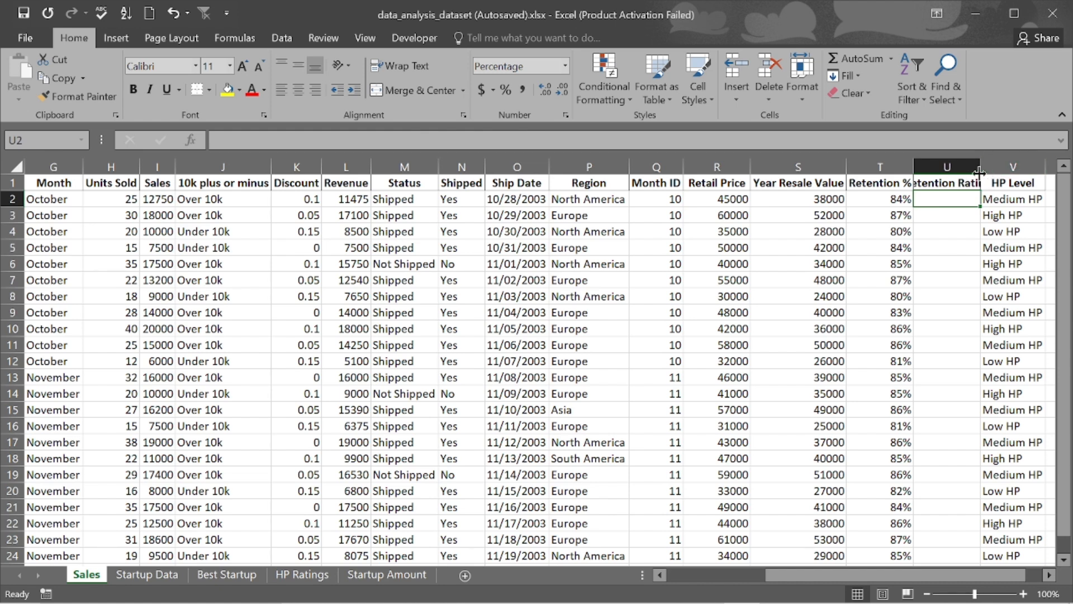
left_click_drag(979, 170, 1012, 171)
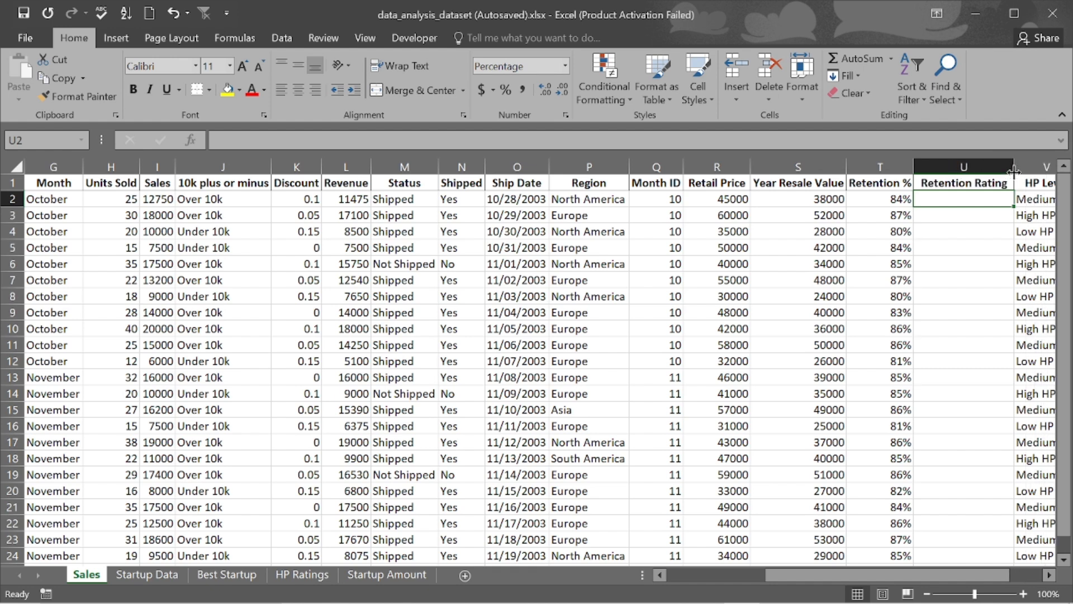
scroll(1001, 262, "right", 1)
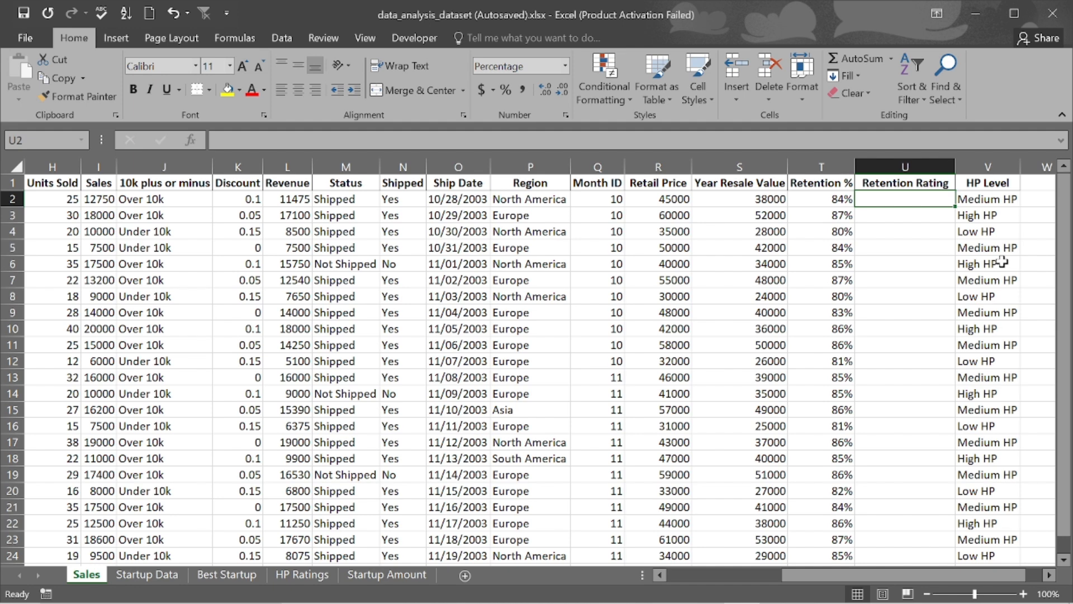
scroll(832, 451, "down", 2)
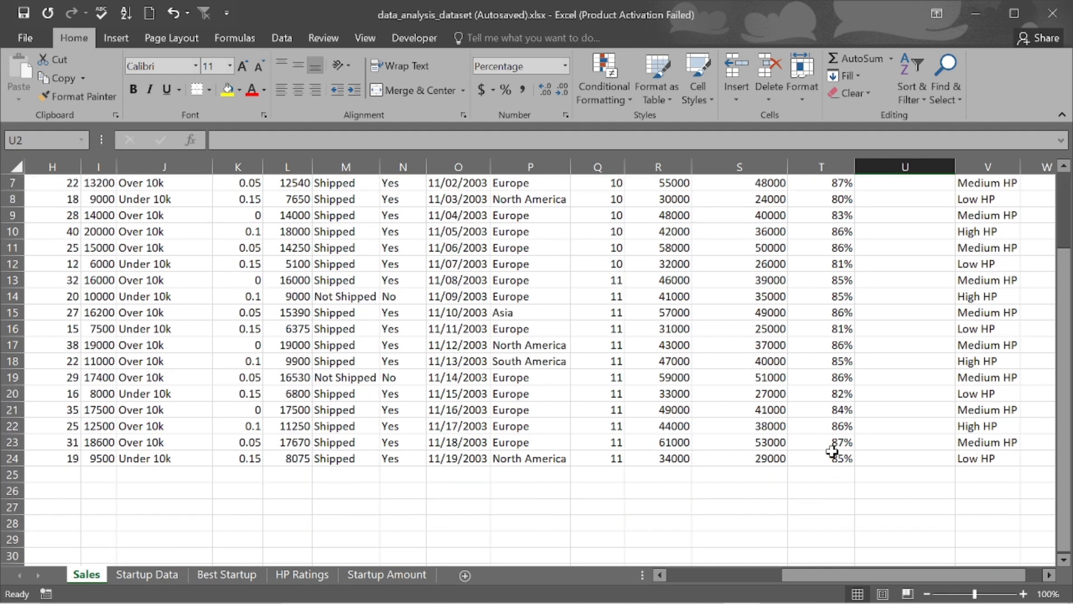
scroll(832, 451, "up", 2)
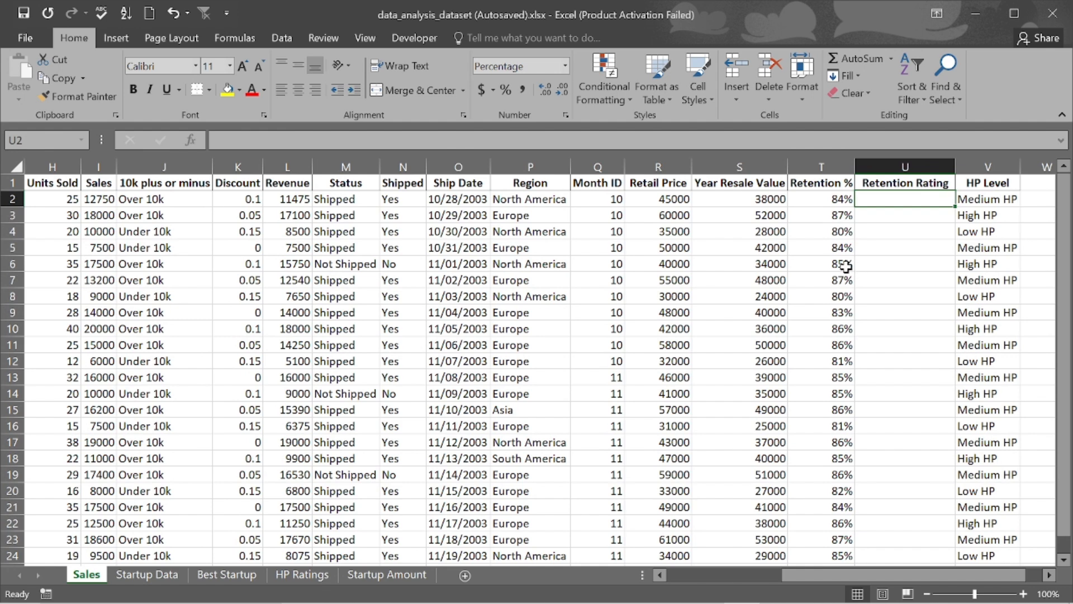
scroll(846, 267, "down", 1)
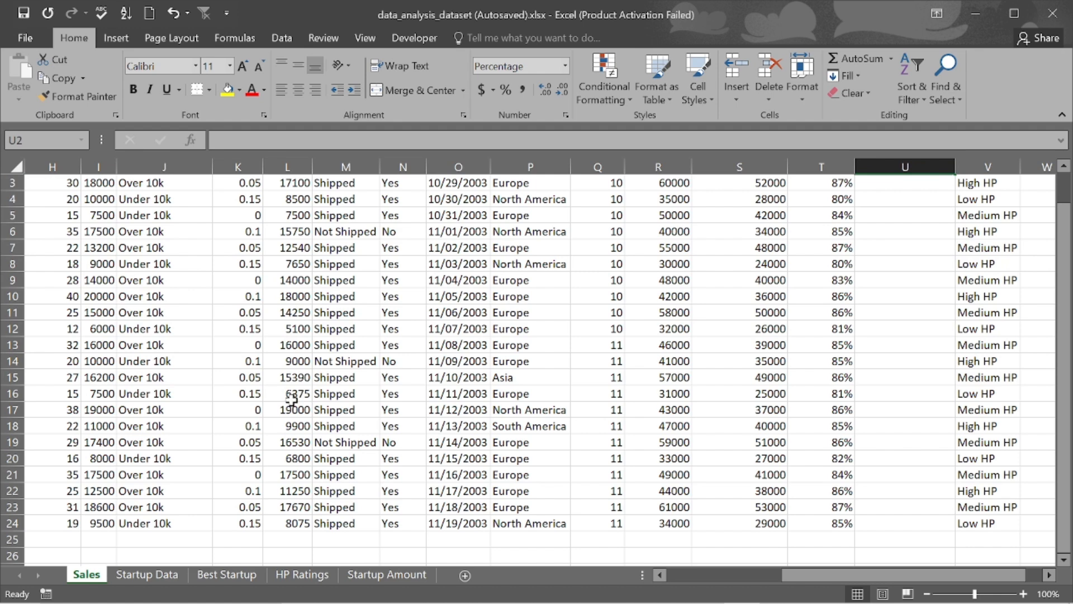
scroll(292, 400, "up", 1)
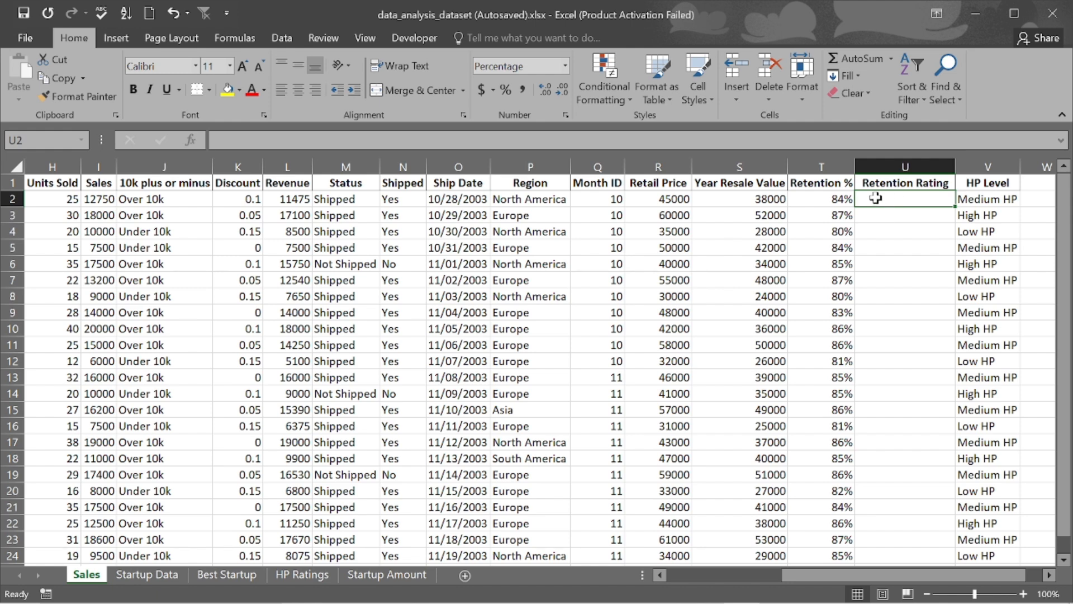
Enter the formula =IF(T2>85, "Good", "Poor") in U2 to rate the retention percentage.
type("=")
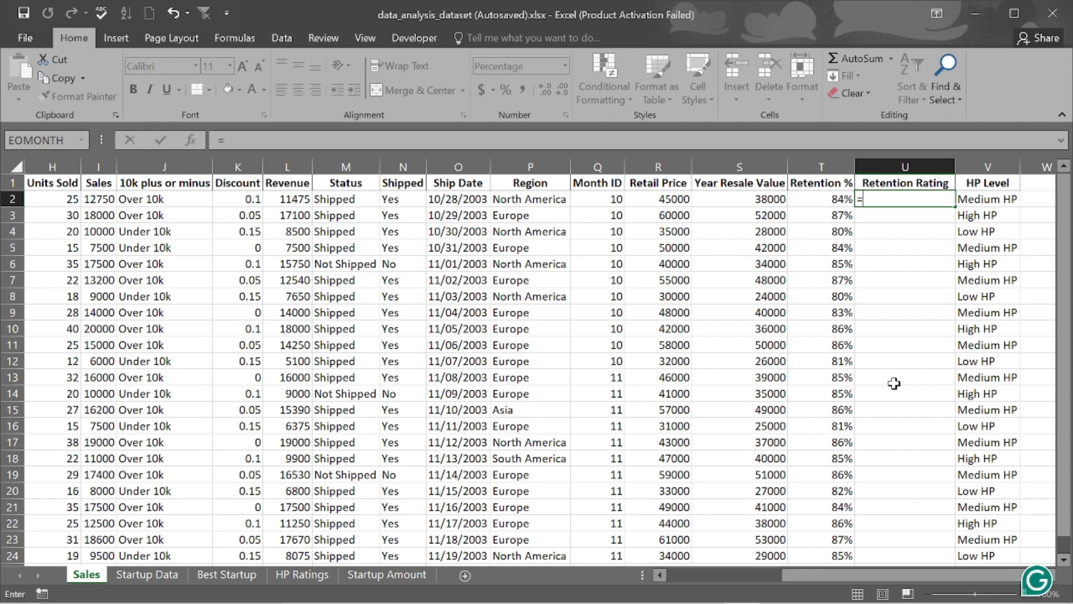
scroll(894, 383, "down", 3)
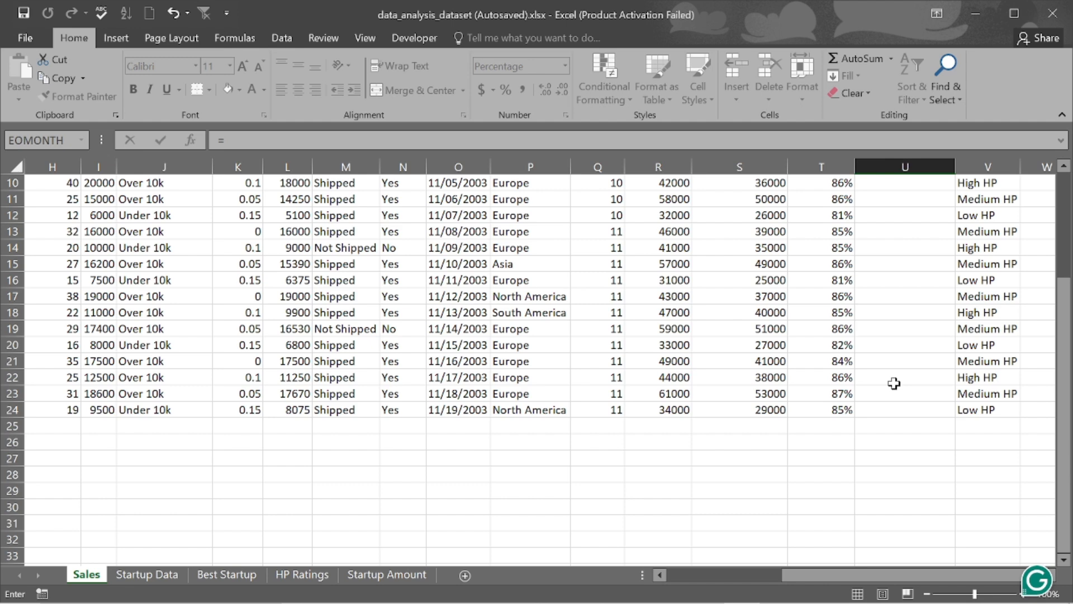
scroll(895, 383, "up", 3)
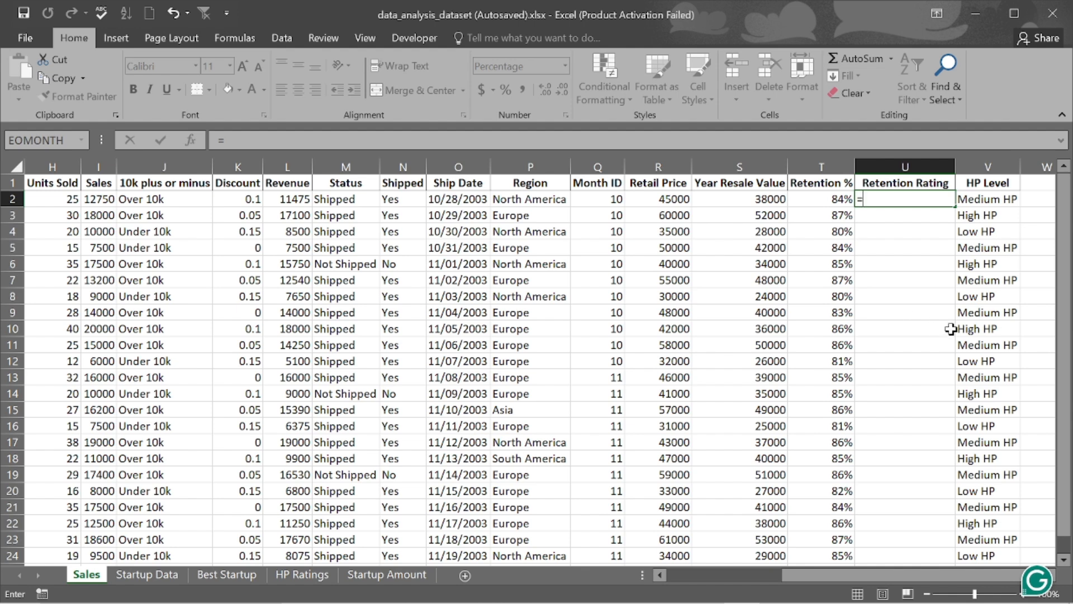
type("if")
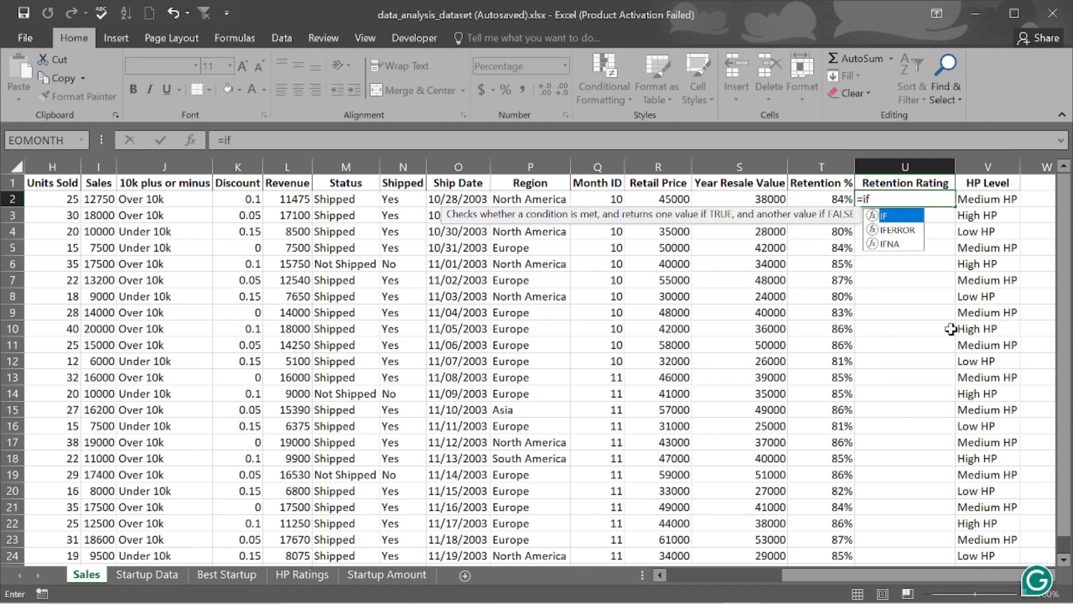
key("Tab")
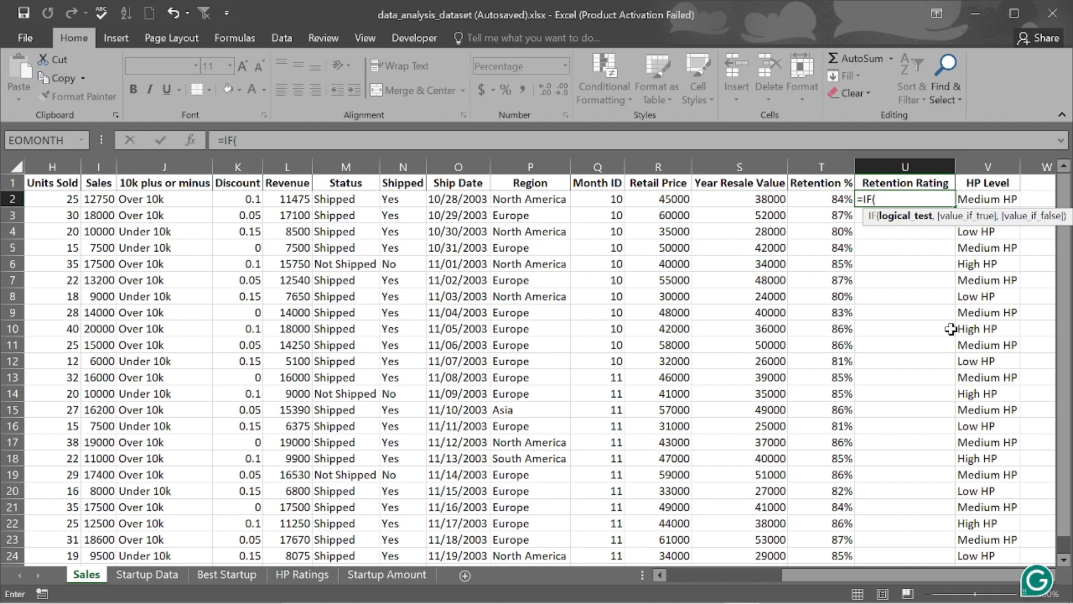
left_click(832, 203)
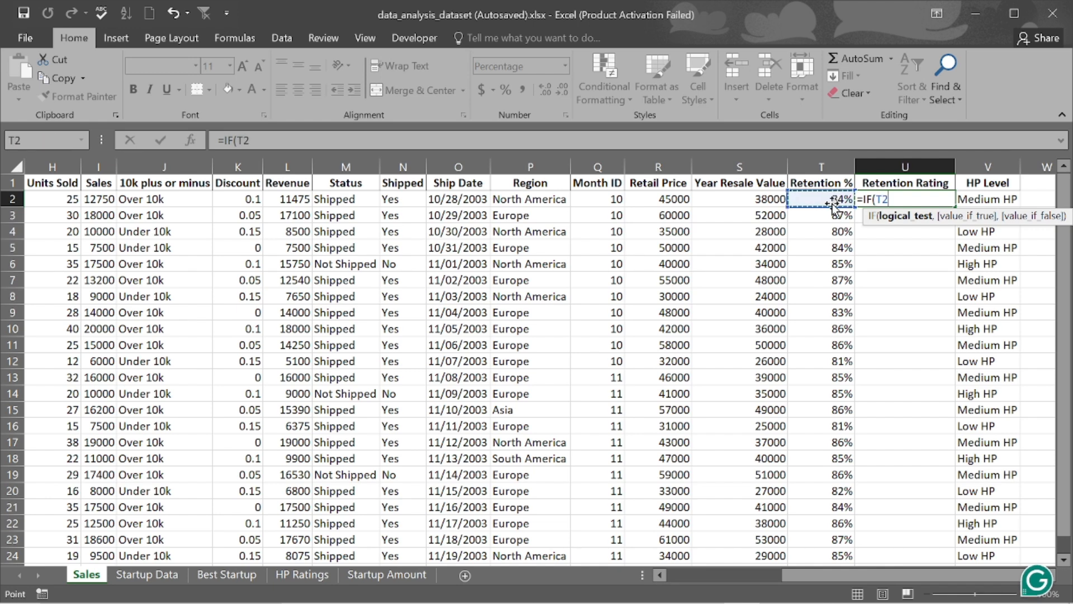
type(">8")
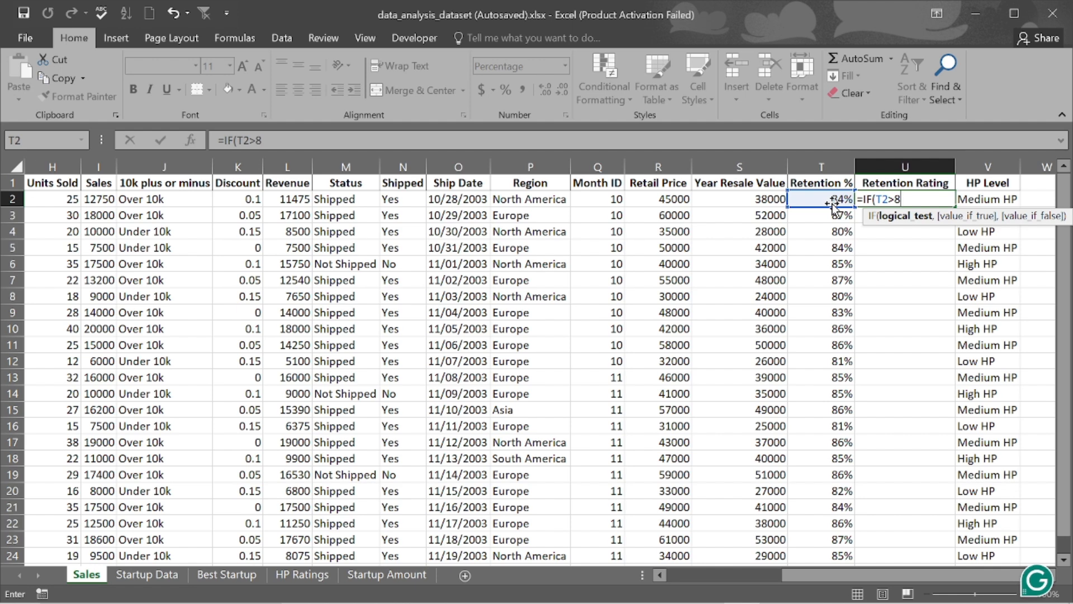
type("5,")
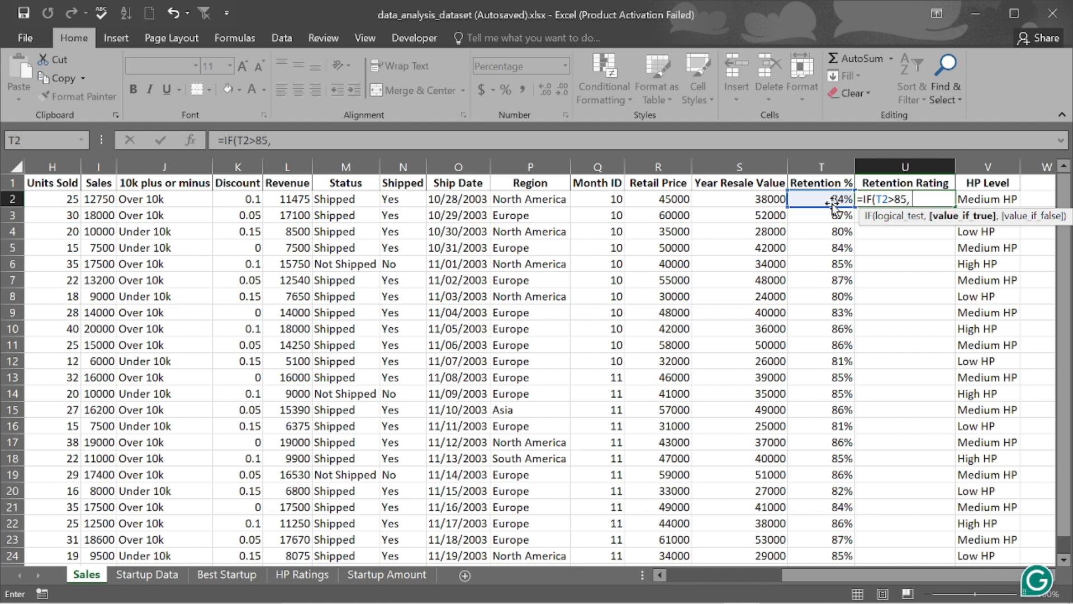
type("\"Good\",")
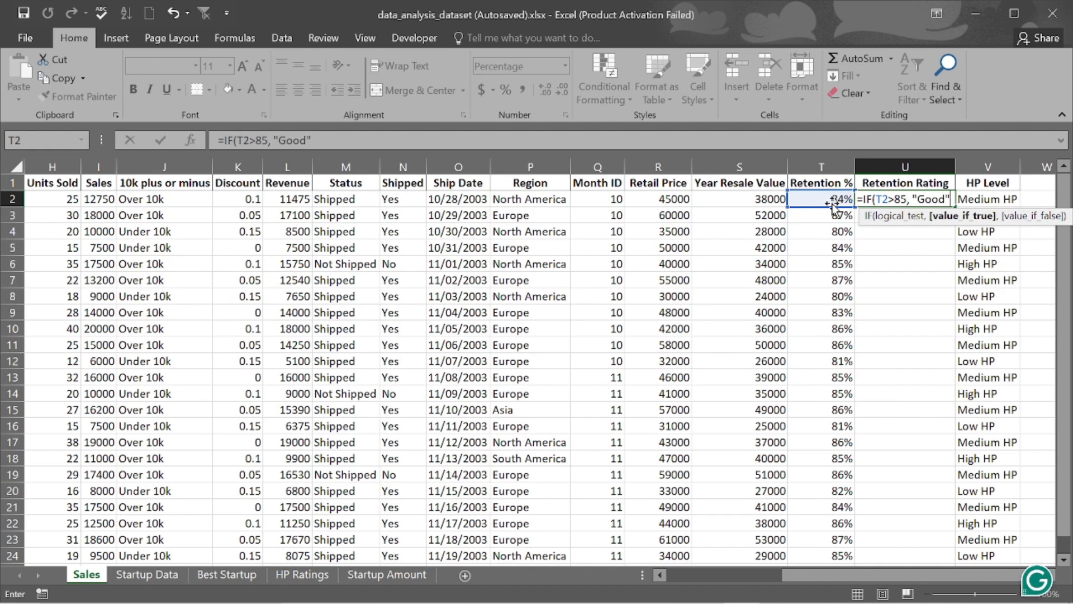
type(" \"P")
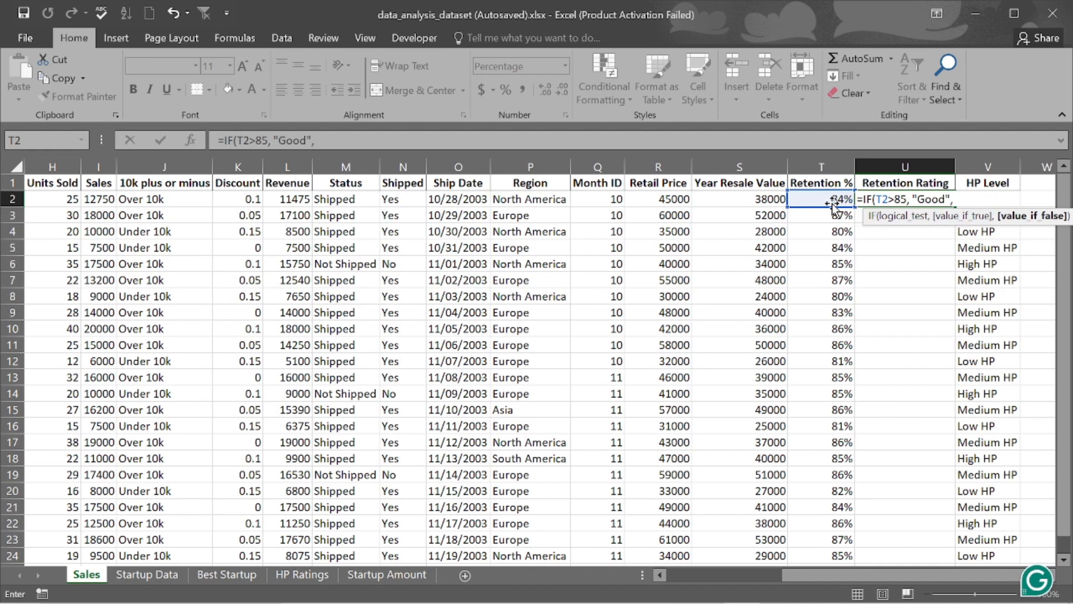
type("oo")
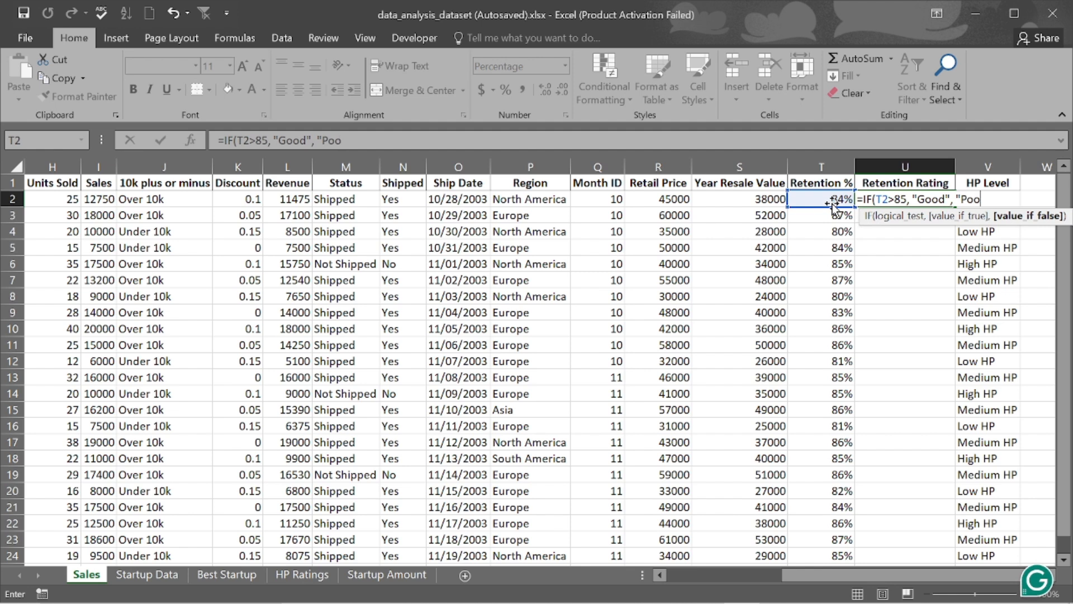
type("r\")")
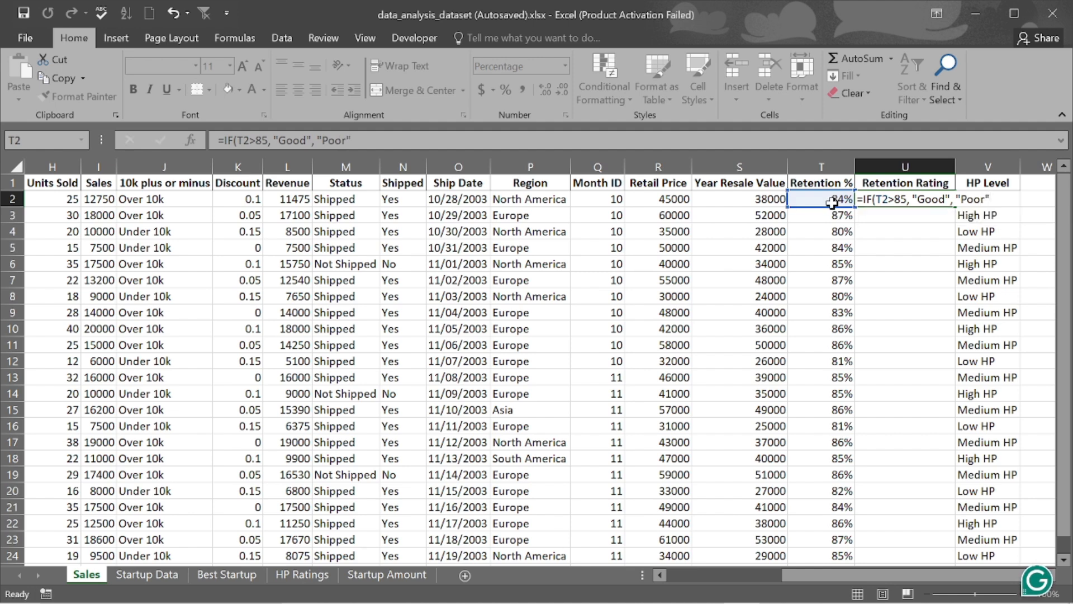
key("Return")
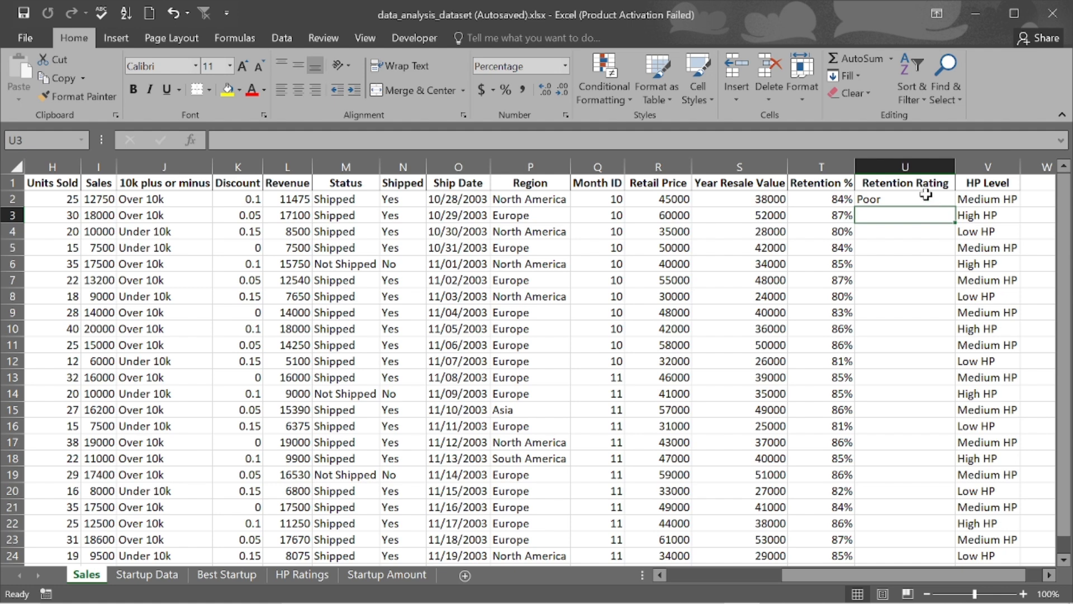
Fill the U2 rating formula down the Retention Rating column to row 24.
left_click(899, 199)
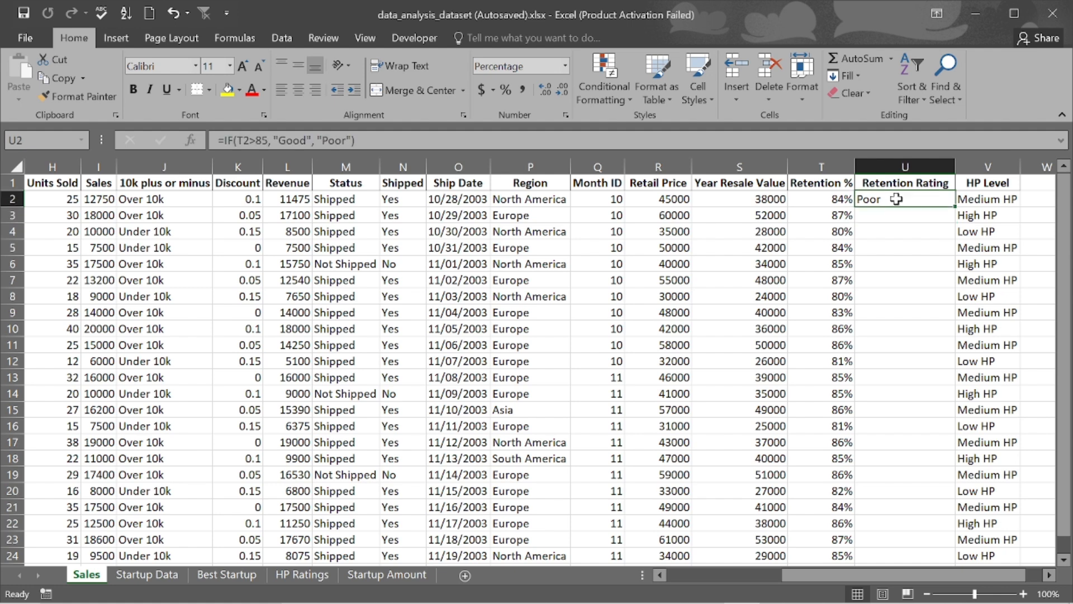
double_click(954, 206)
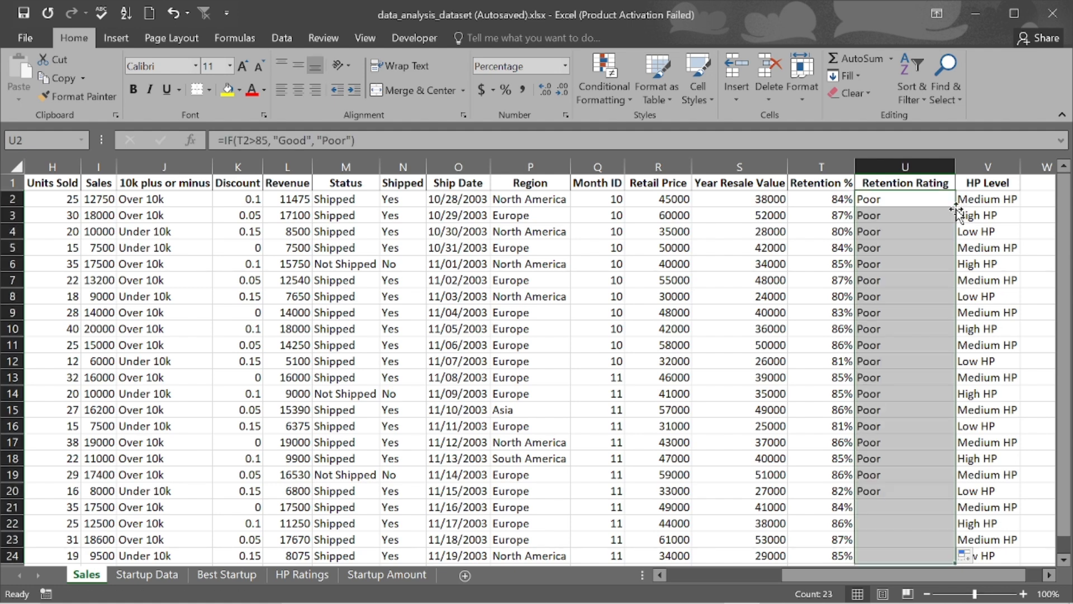
scroll(906, 295, "down", 1)
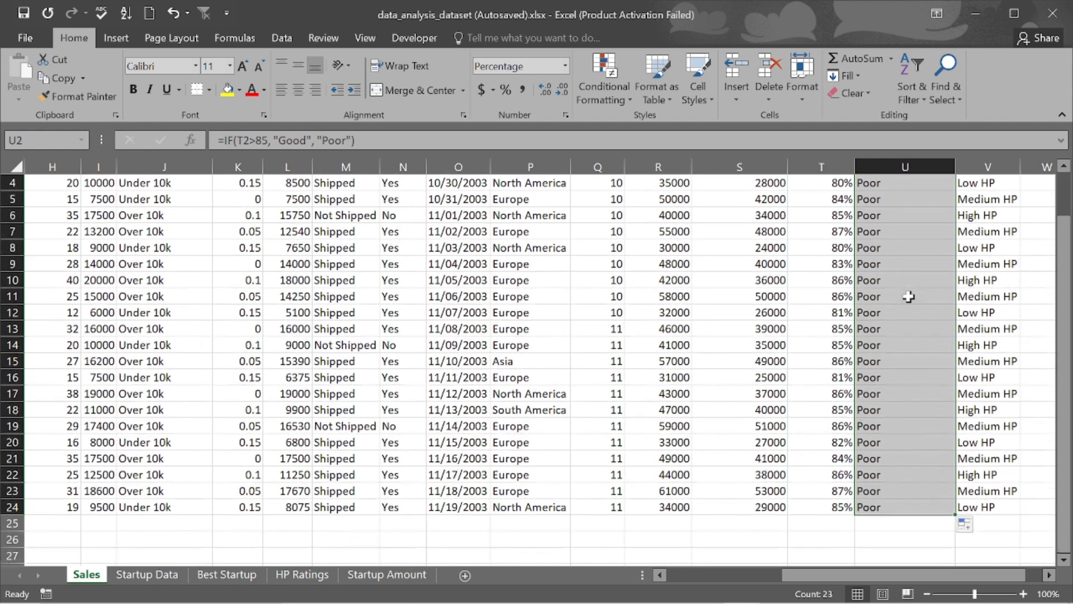
scroll(910, 296, "up", 1)
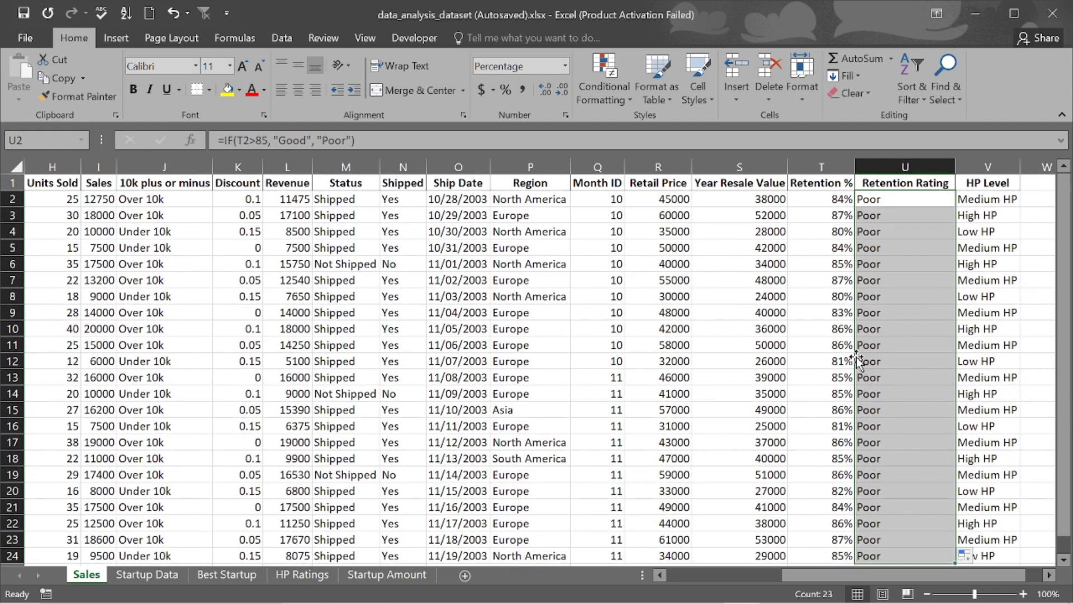
Change the threshold in U2's IF formula to 85% and refill the formula down column U to row 24.
double_click(879, 198)
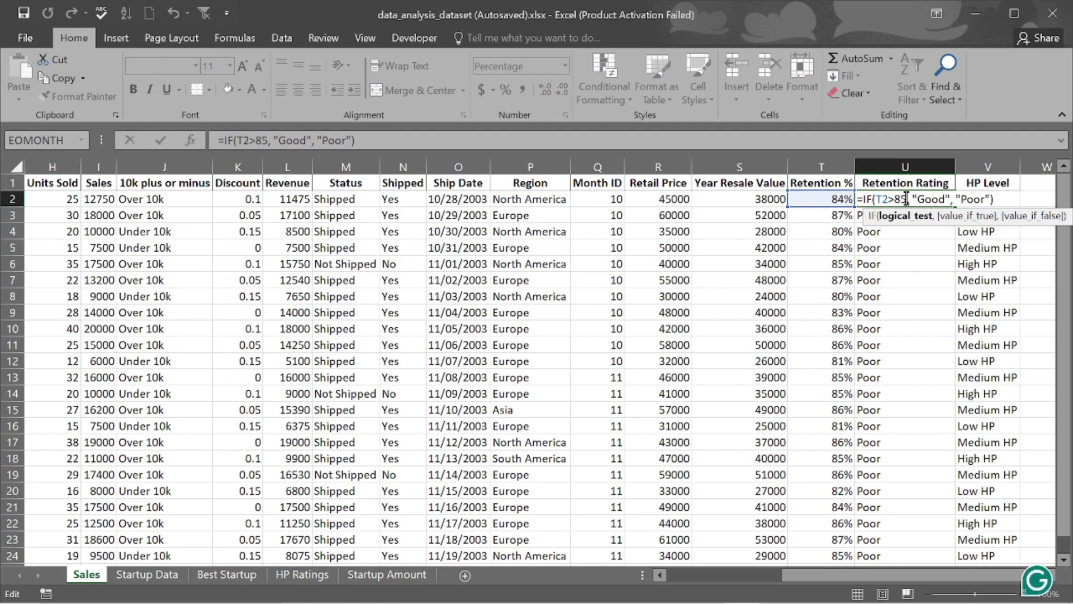
key("Return")
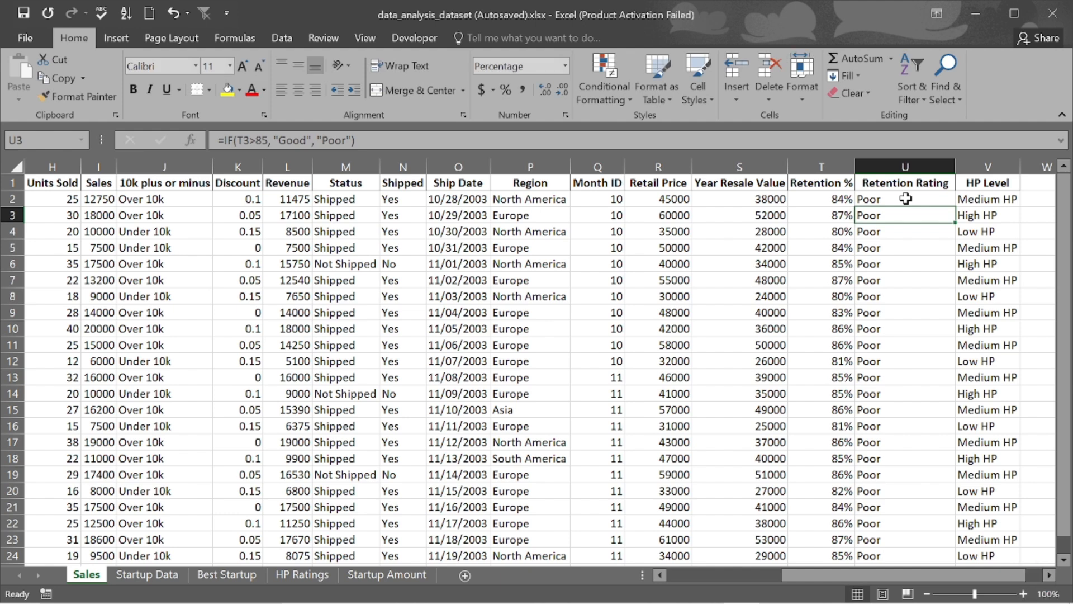
left_click(906, 199)
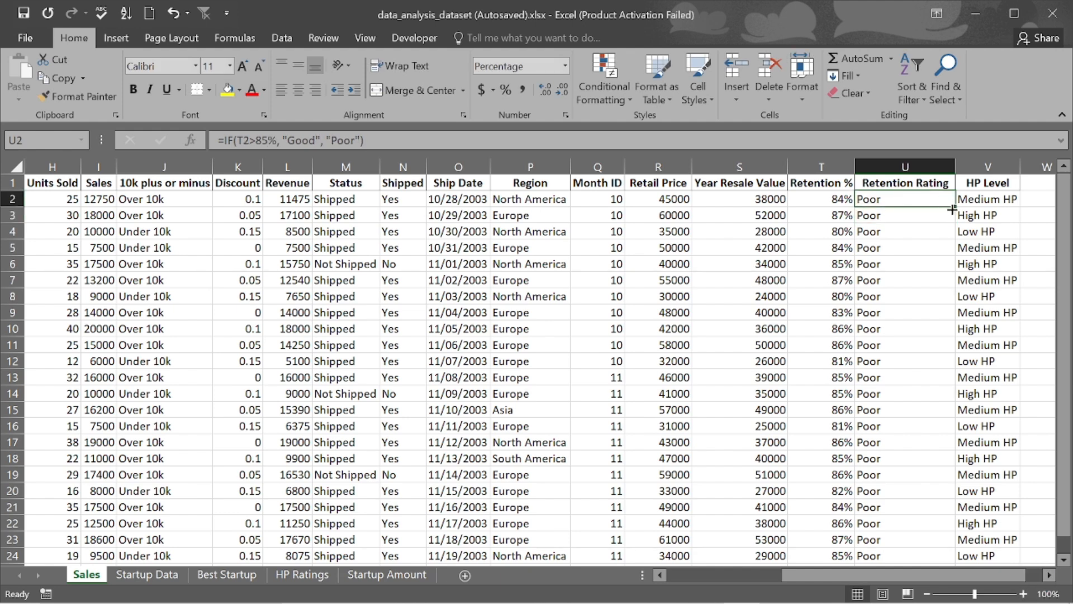
double_click(954, 207)
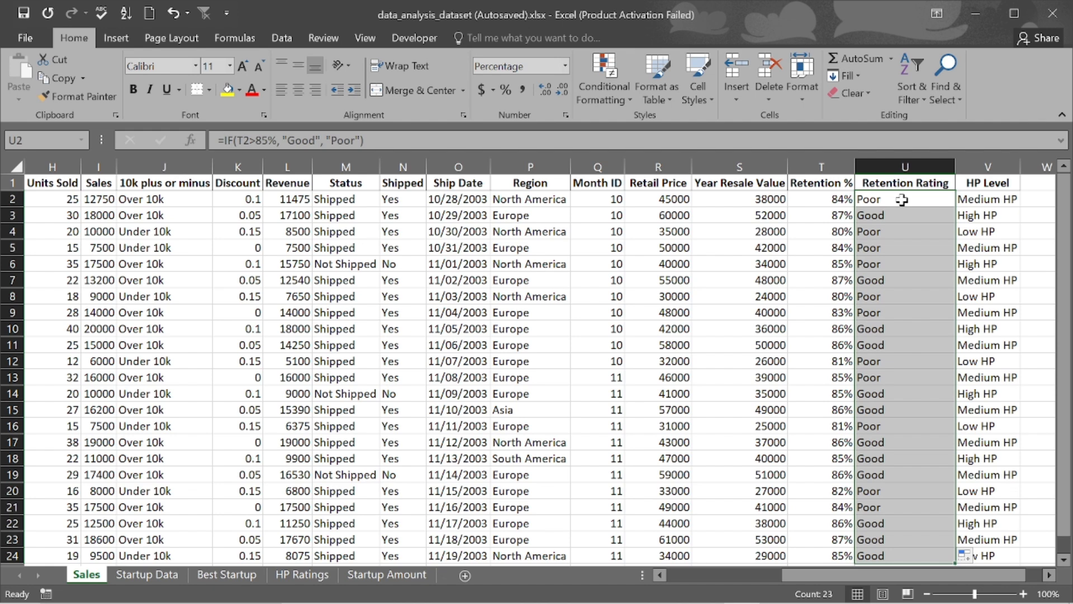
left_click(903, 199)
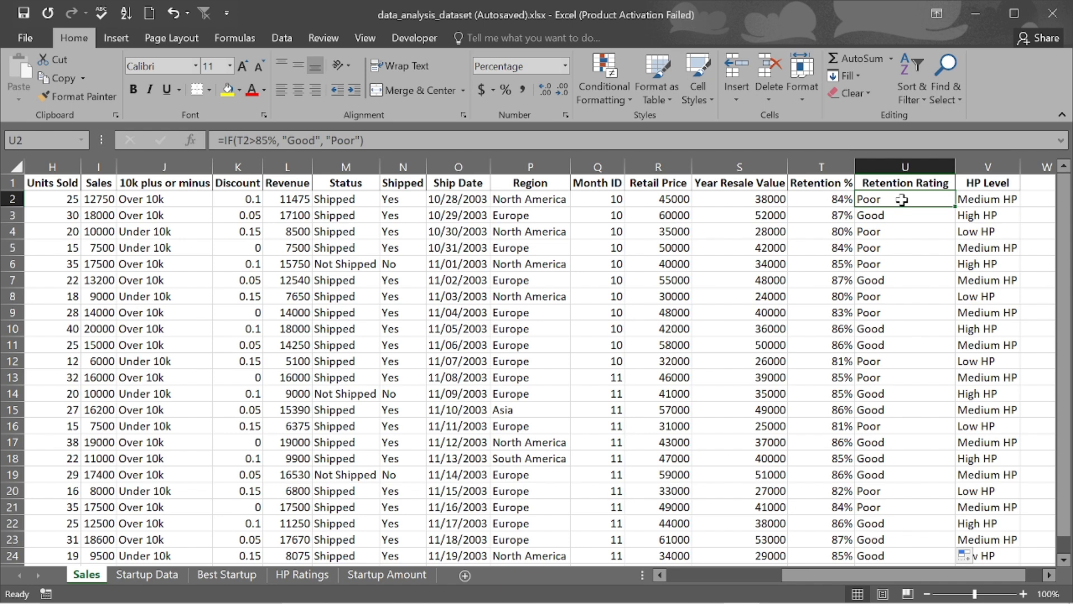
Start a new conditional formatting rule for column U with the rule type "Format only cells that contain".
left_click(913, 167)
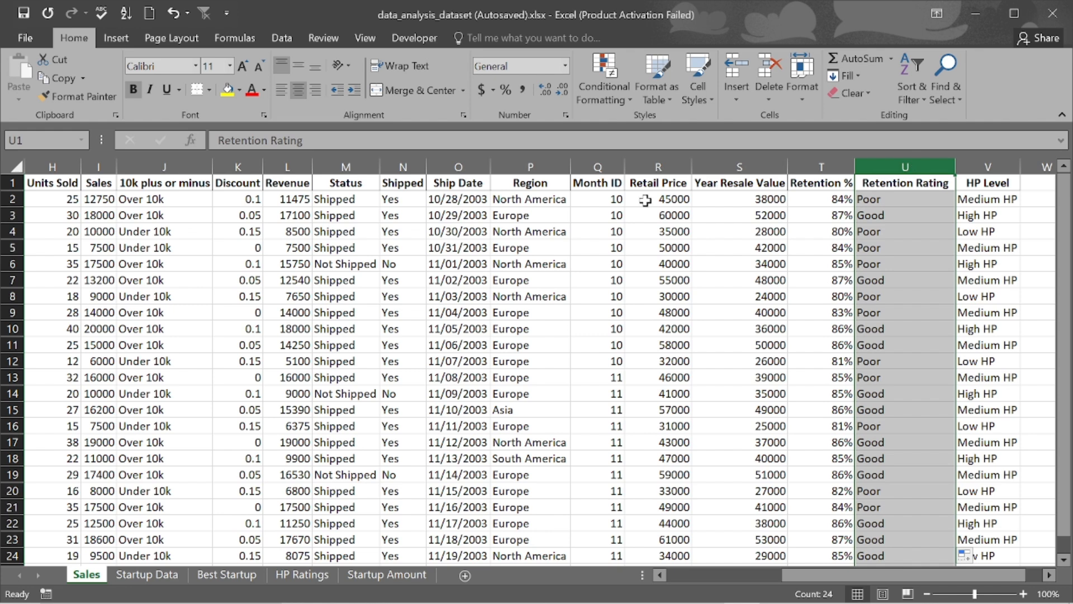
left_click(628, 98)
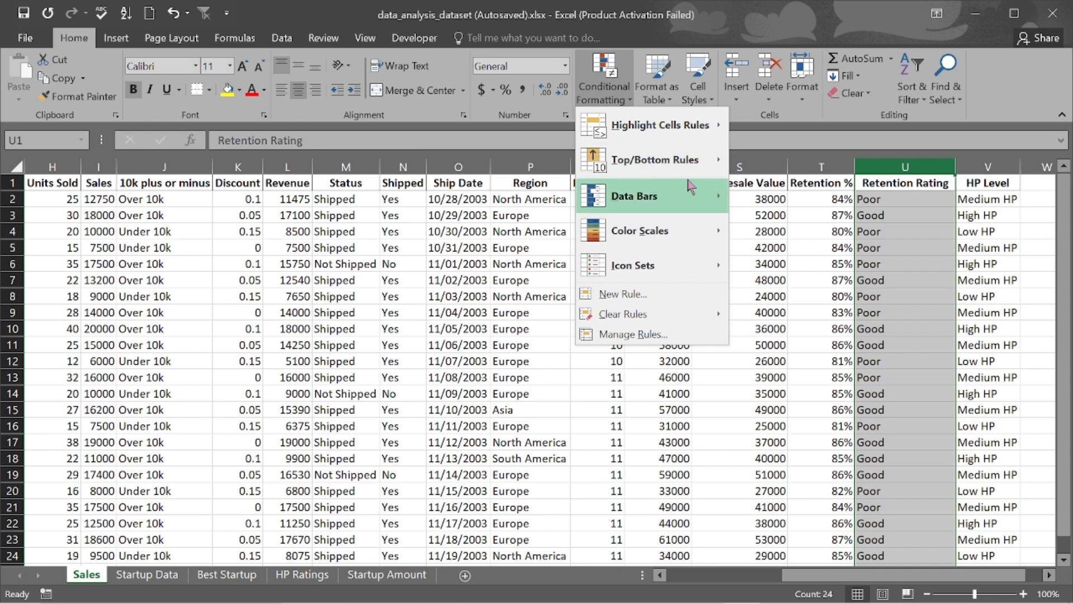
left_click(636, 297)
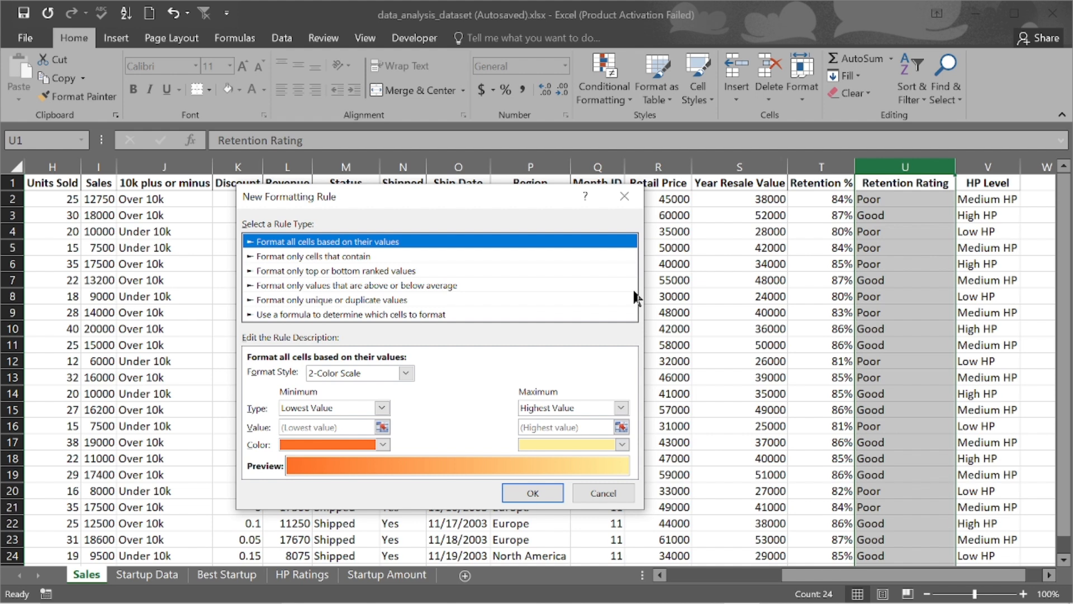
left_click(336, 260)
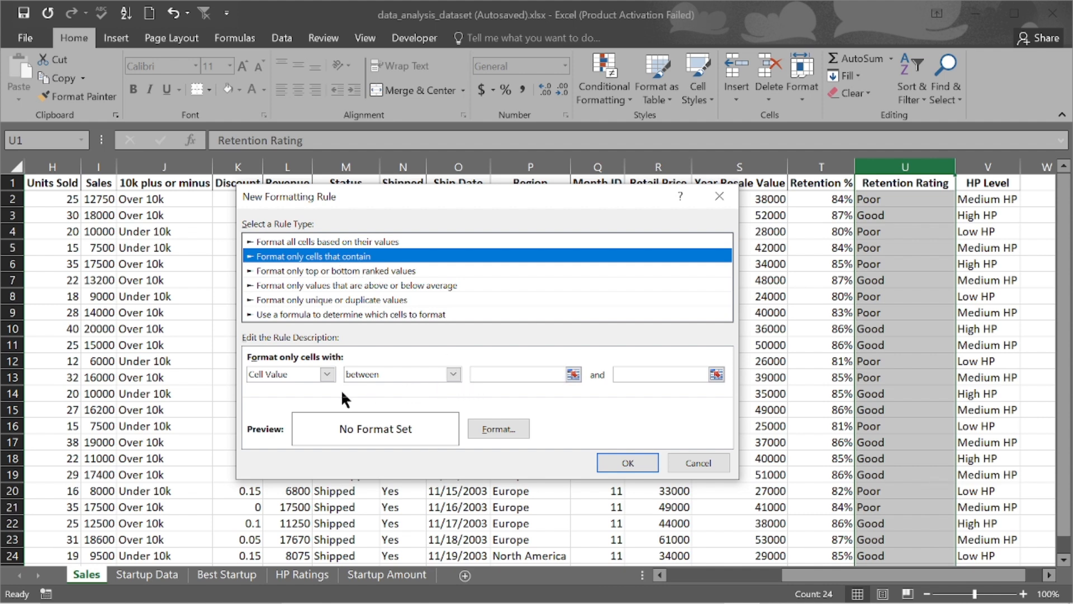
left_click(453, 375)
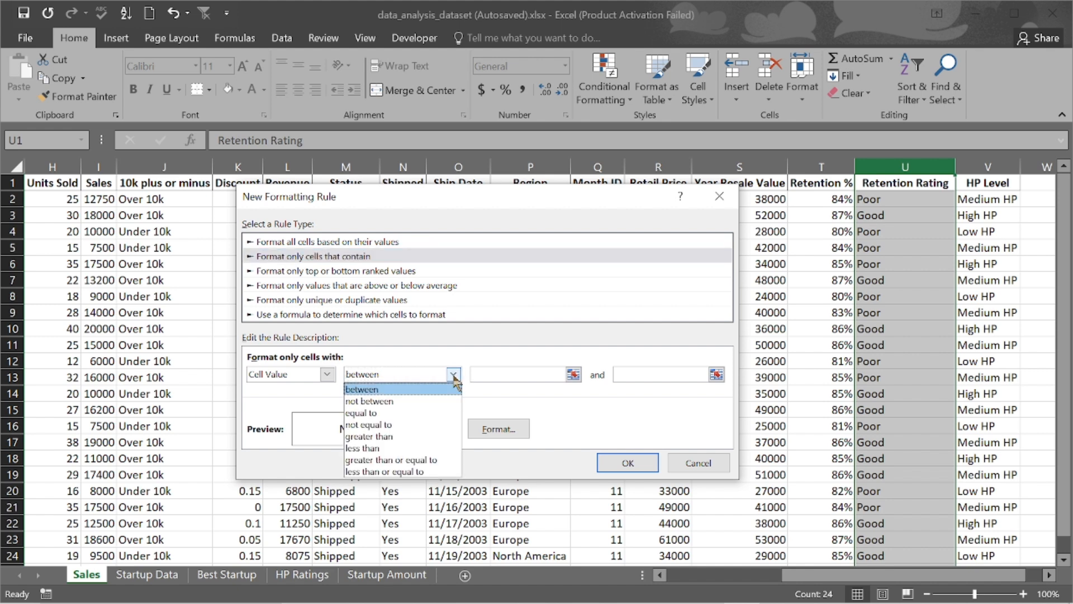
left_click(452, 374)
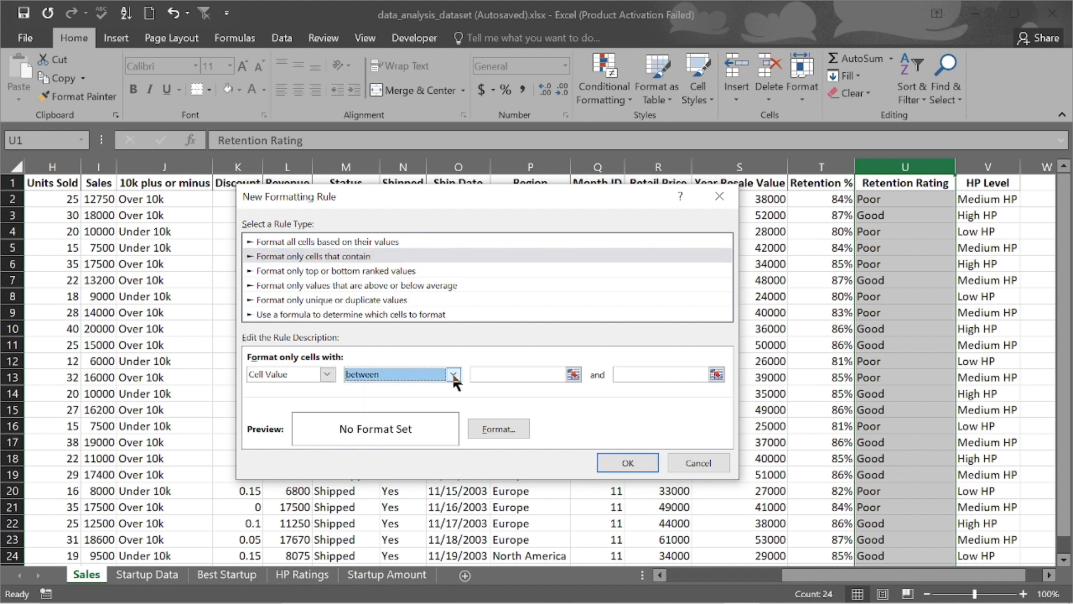
Enter Good and Poor as the two values of the rule's "between" condition.
left_click(534, 373)
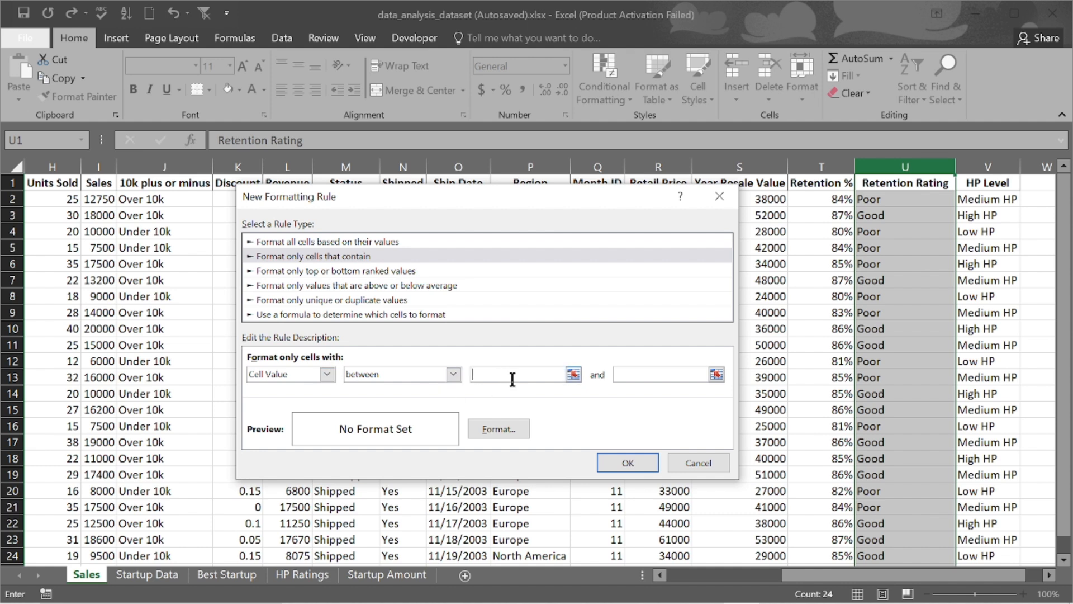
type("Good")
left_click(664, 376)
type("Poor")
left_click(507, 434)
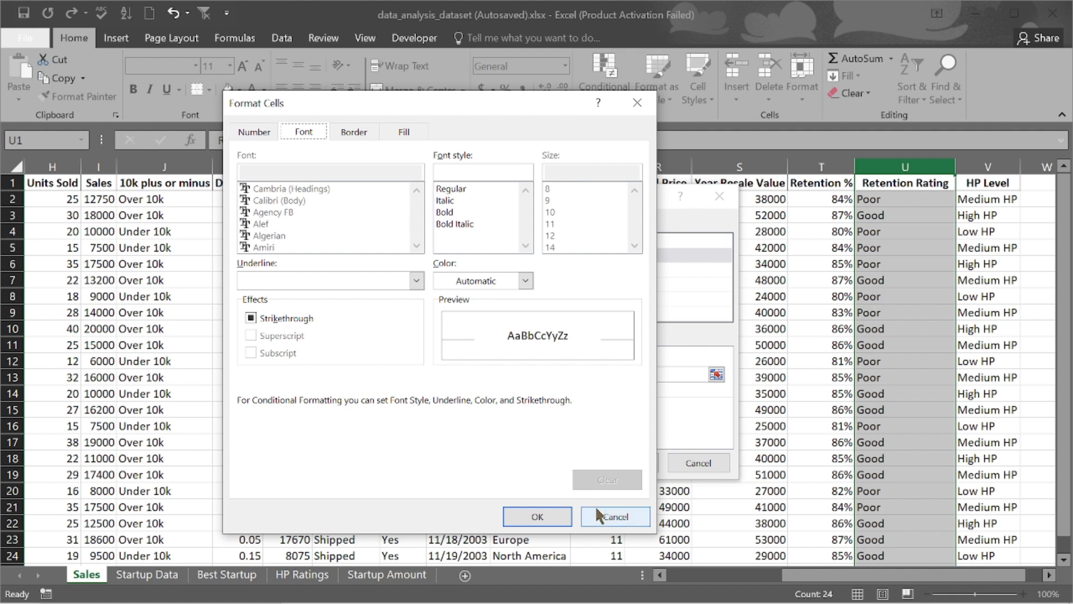
left_click(614, 515)
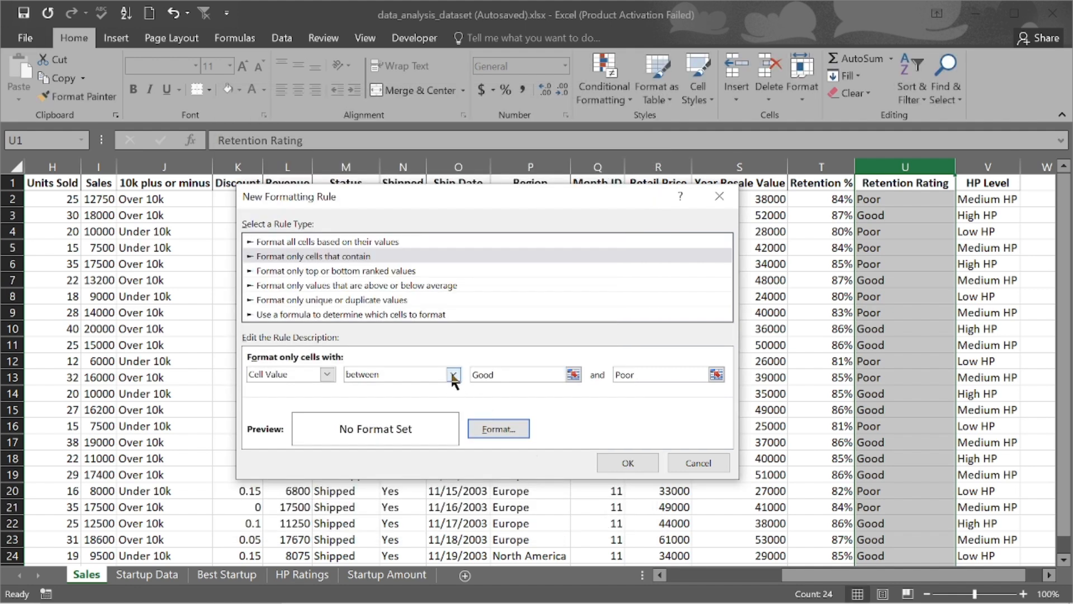
Keep the rule's condition as between Good and Poor and set its format to a green background fill.
left_click(453, 375)
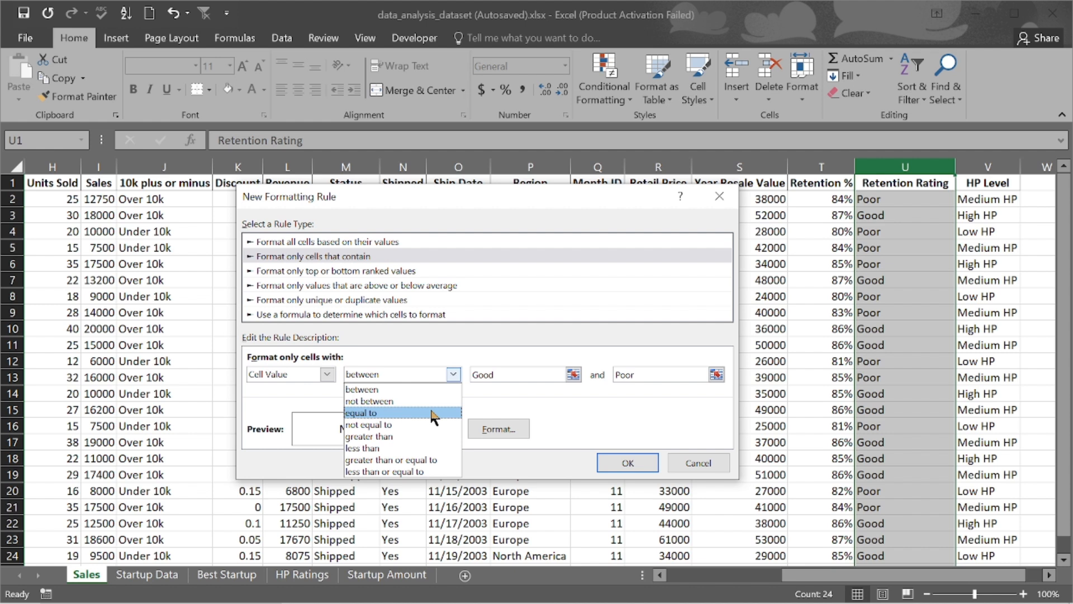
left_click(550, 380)
left_click(498, 429)
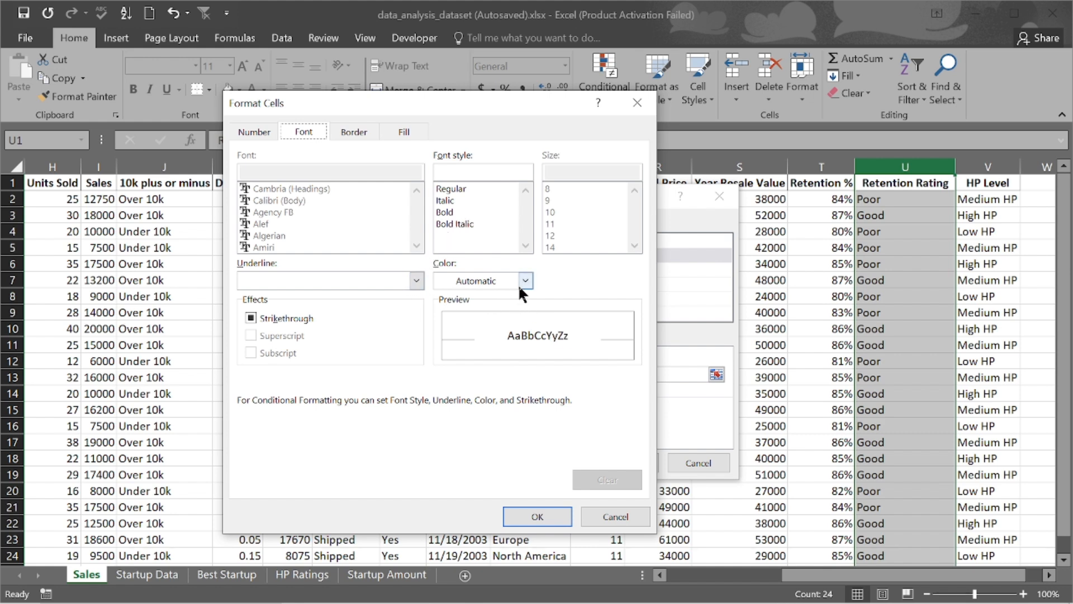
left_click(403, 134)
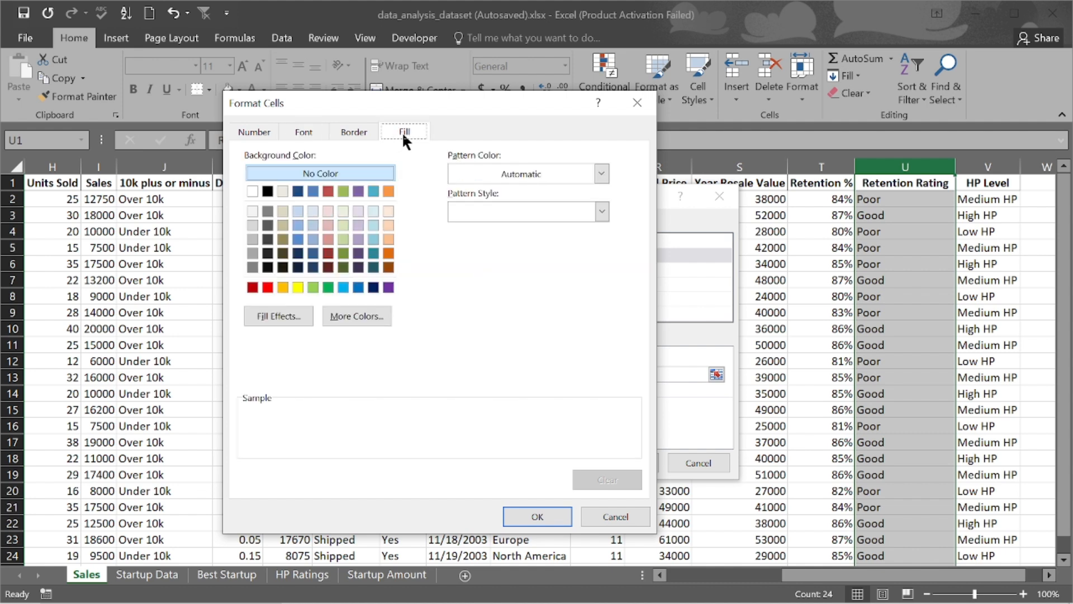
left_click(342, 192)
left_click(343, 192)
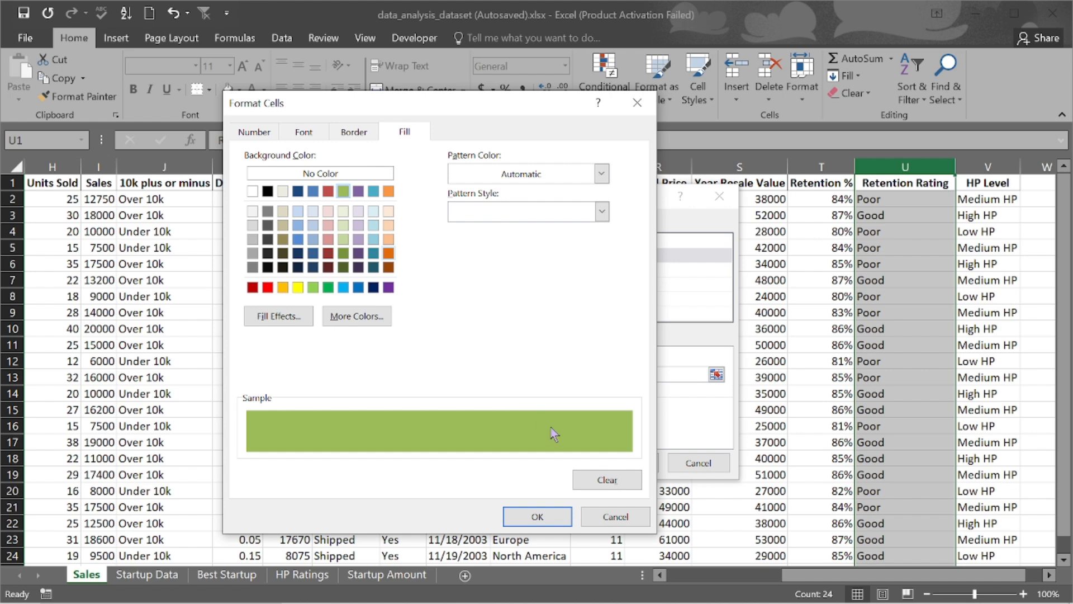
left_click(551, 513)
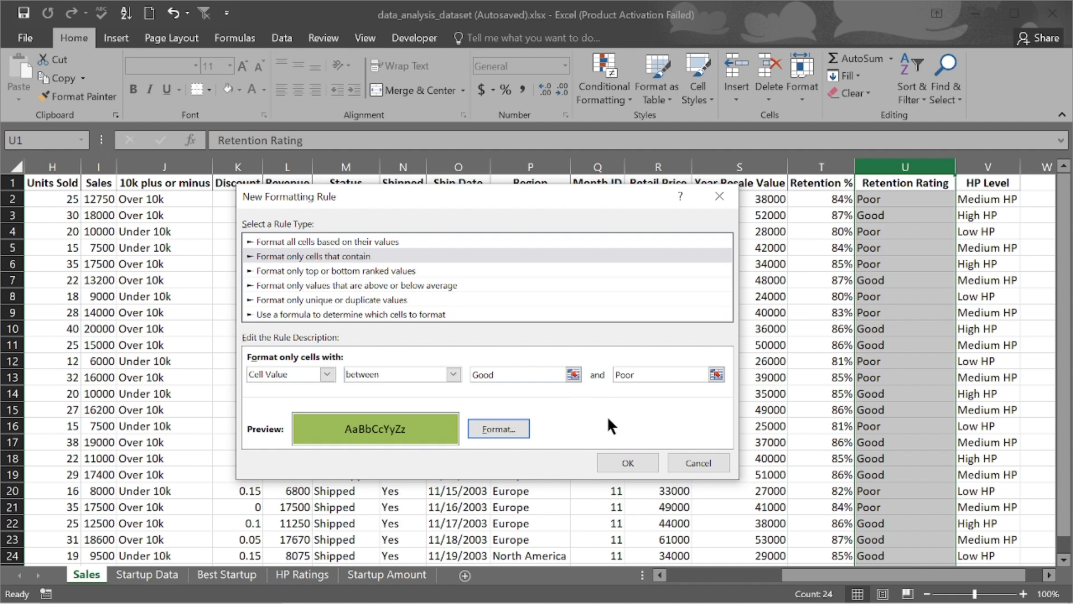
Try applying the green between-rule to the Retention Rating column, and undo it.
left_click(506, 429)
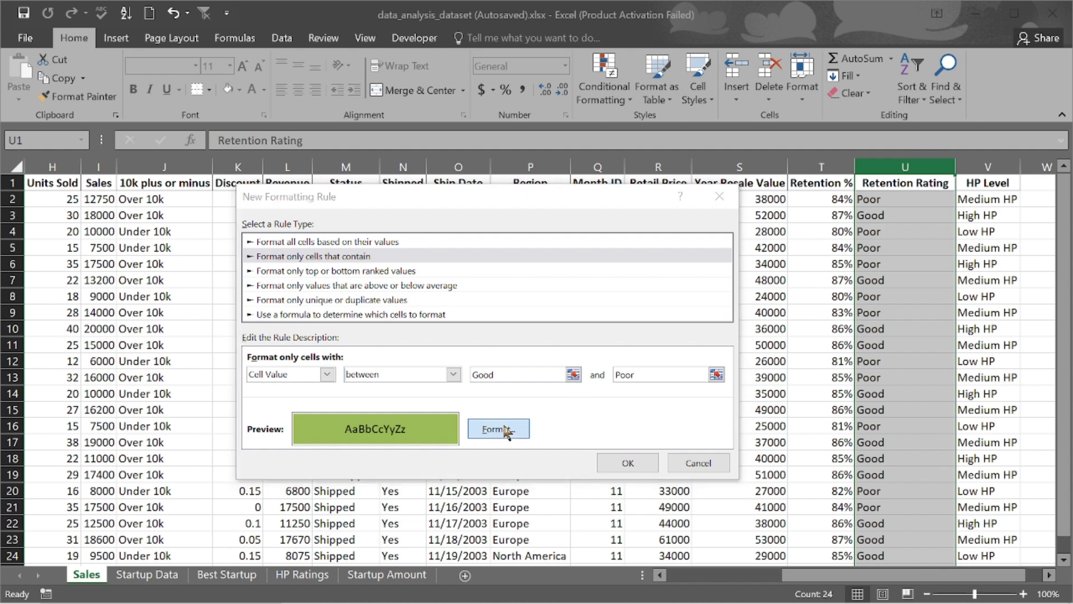
left_click(541, 513)
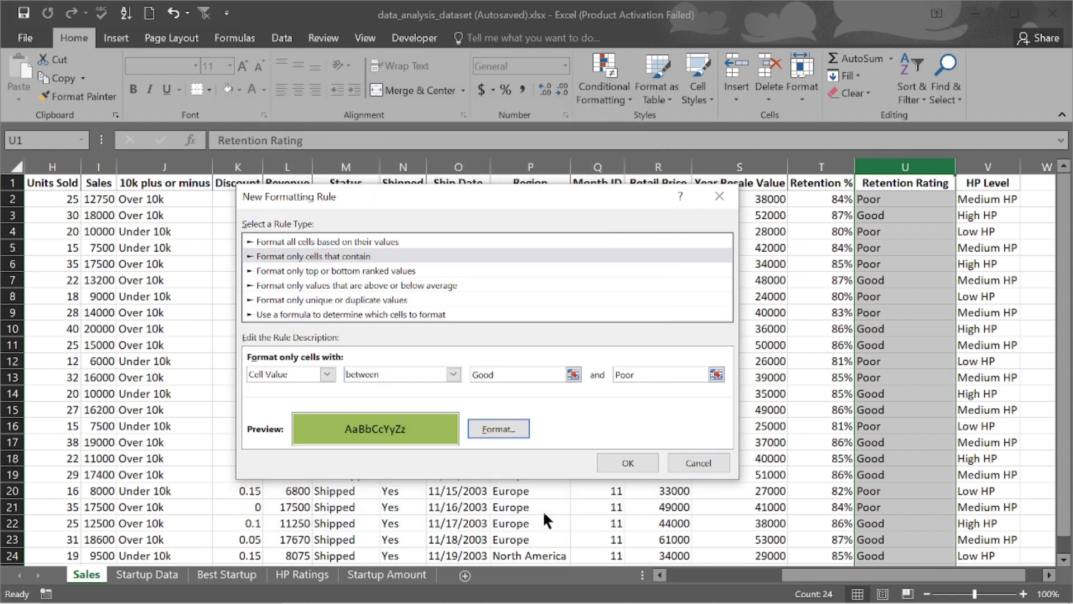
left_click(627, 463)
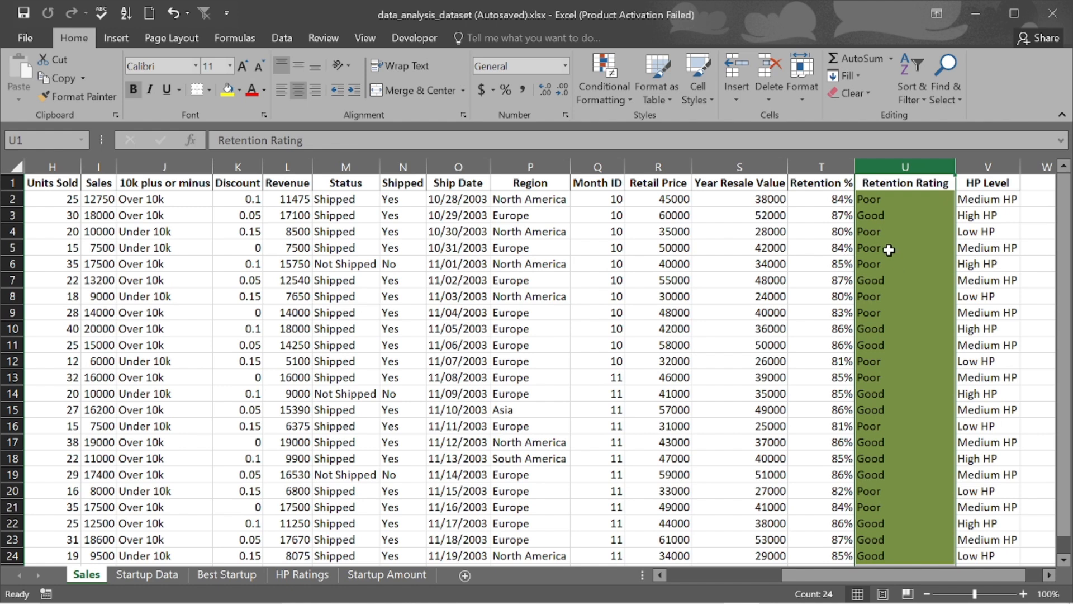
key("ctrl+z")
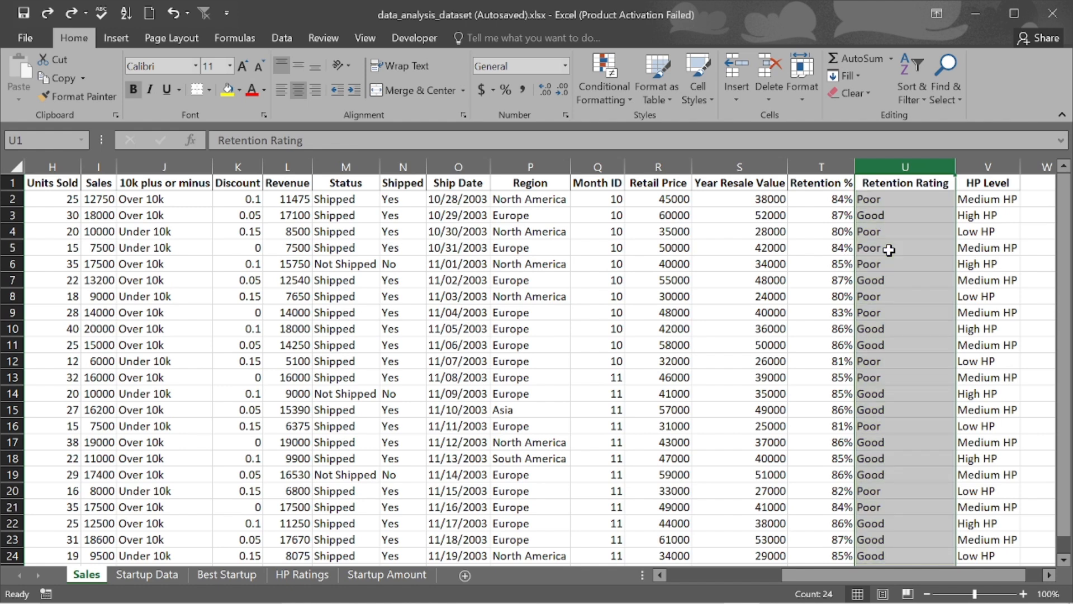
Create a new "Format only cells that contain" rule for column U with Specific Text containing Good.
left_click(609, 93)
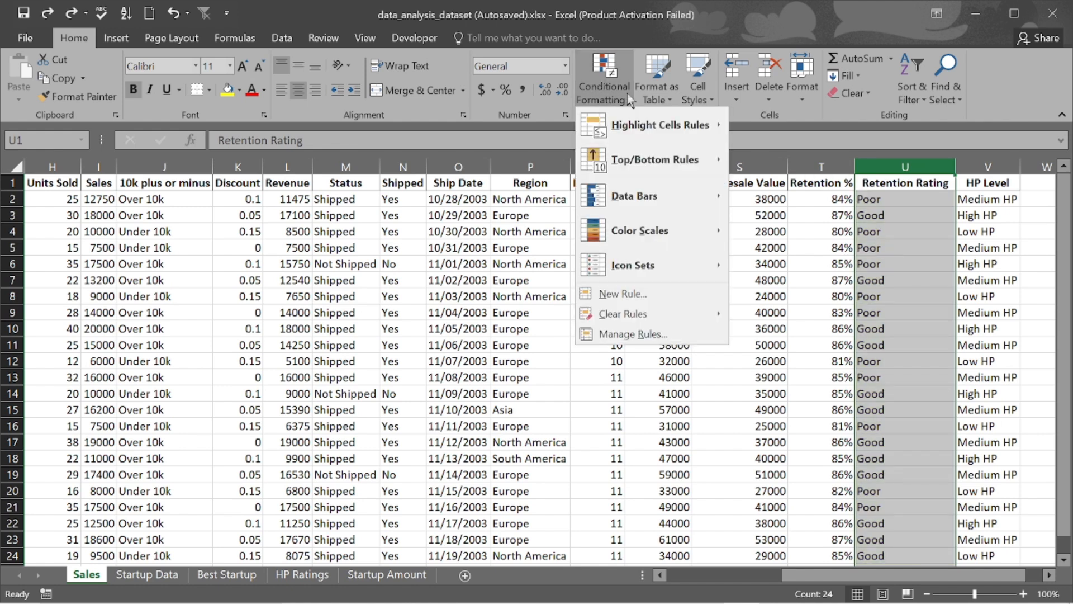
left_click(639, 289)
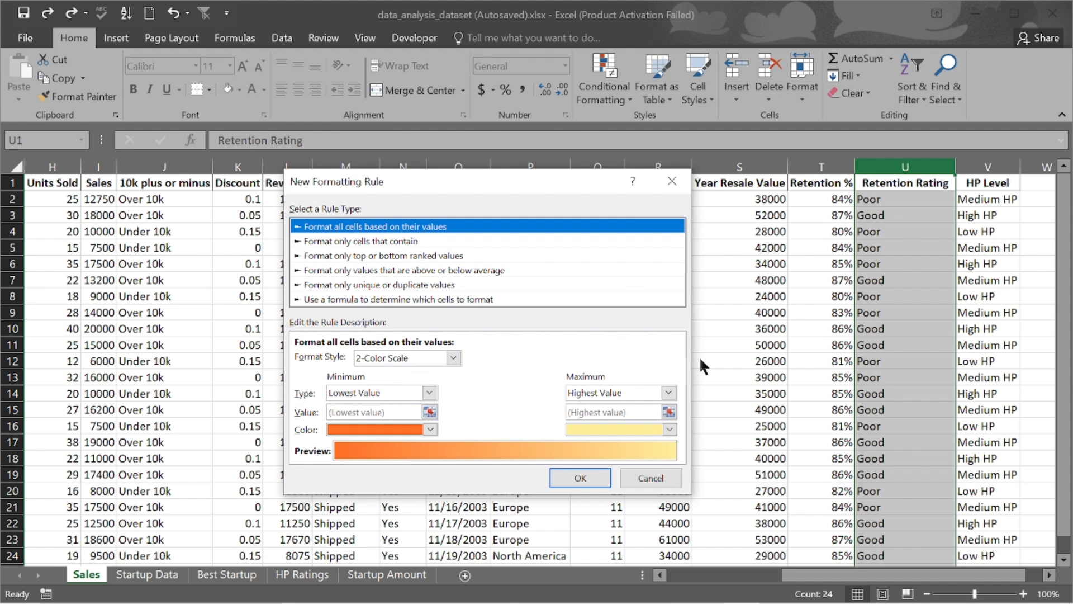
left_click(364, 245)
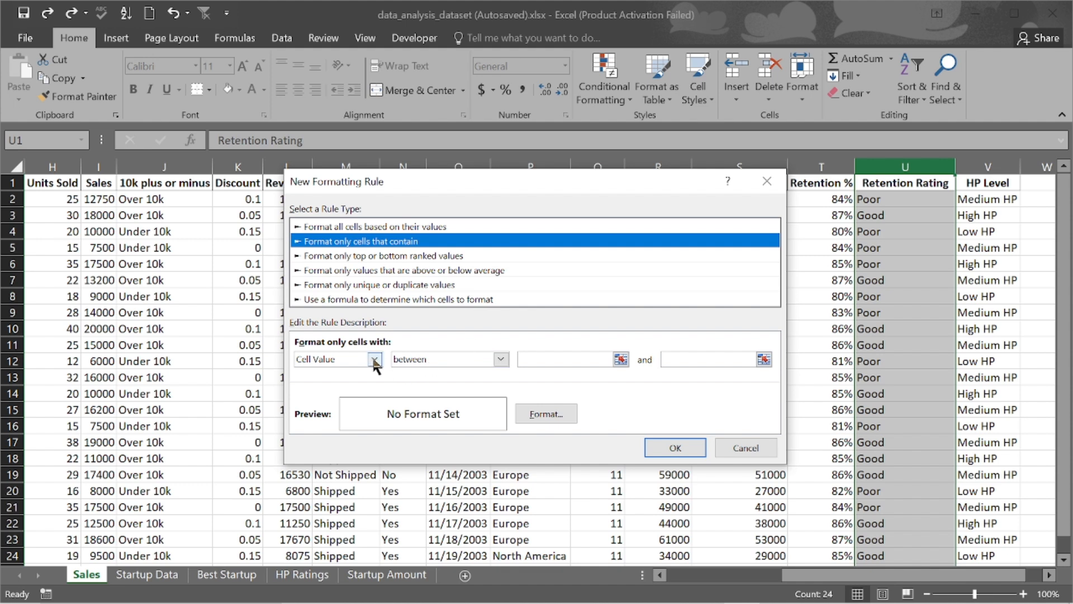
left_click(374, 360)
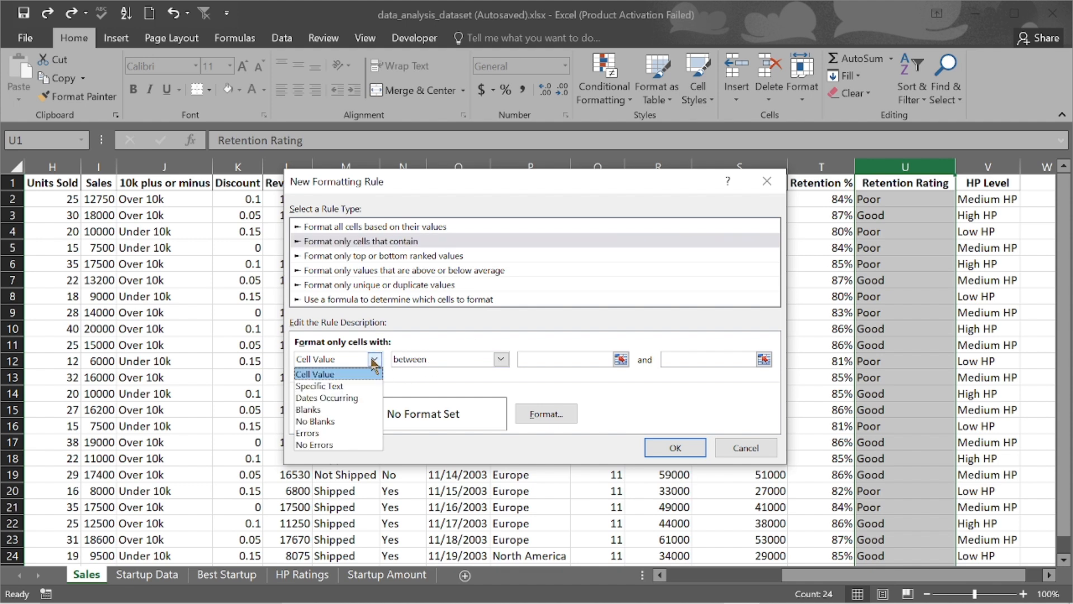
left_click(343, 385)
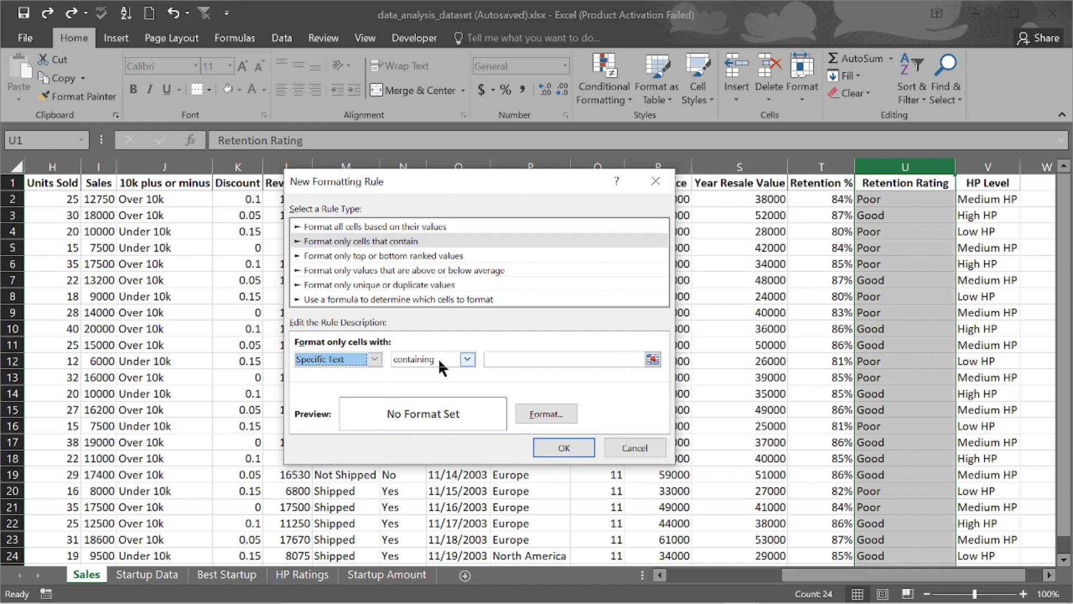
left_click(467, 359)
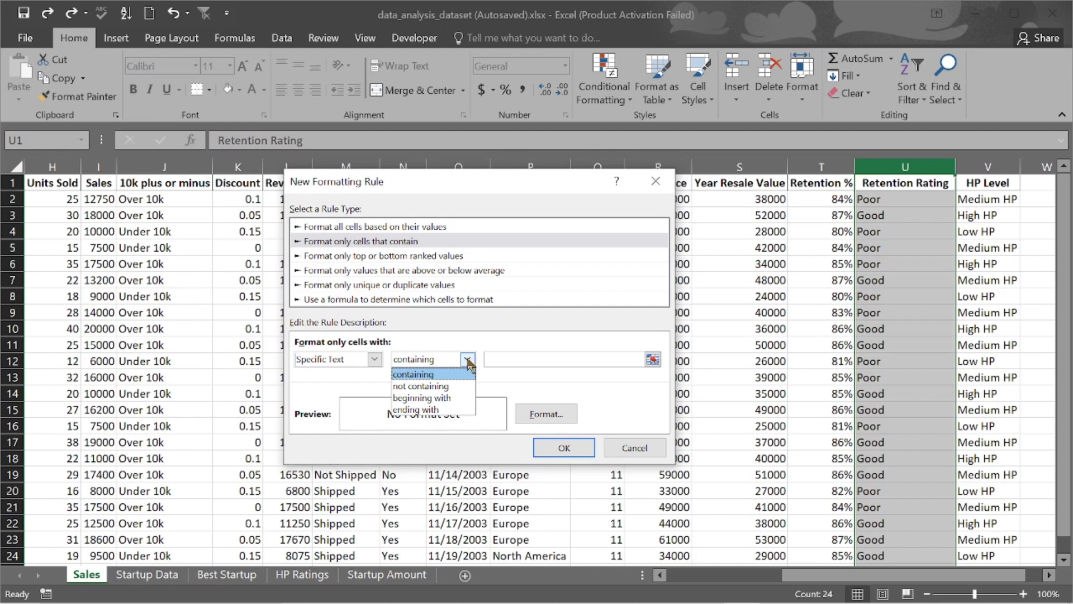
left_click(468, 362)
left_click(513, 358)
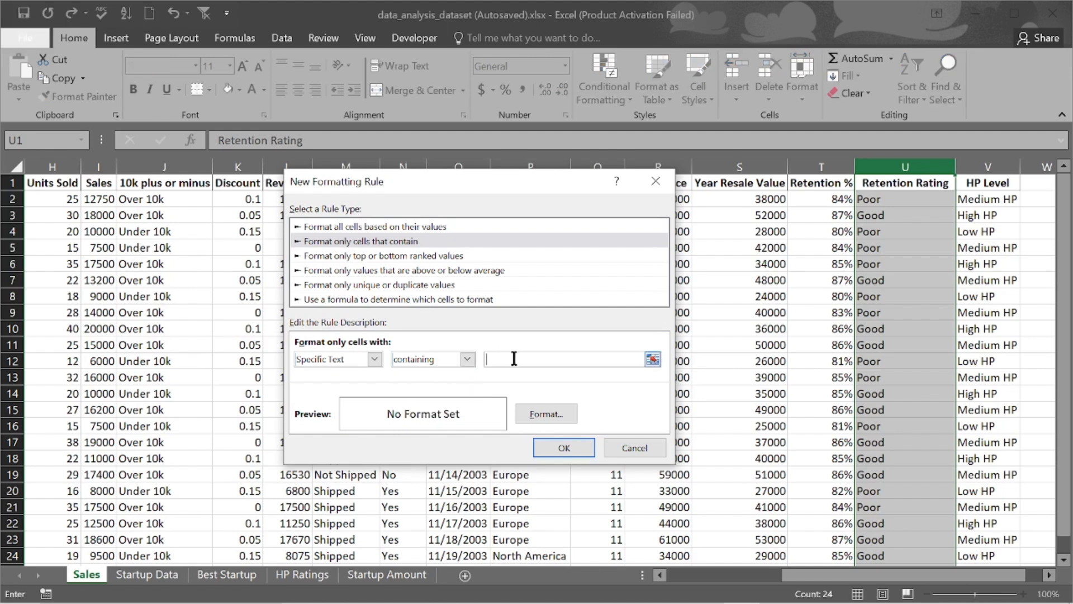
type("Good")
Give the Good text rule a darker green background fill and apply it to column U.
left_click(551, 416)
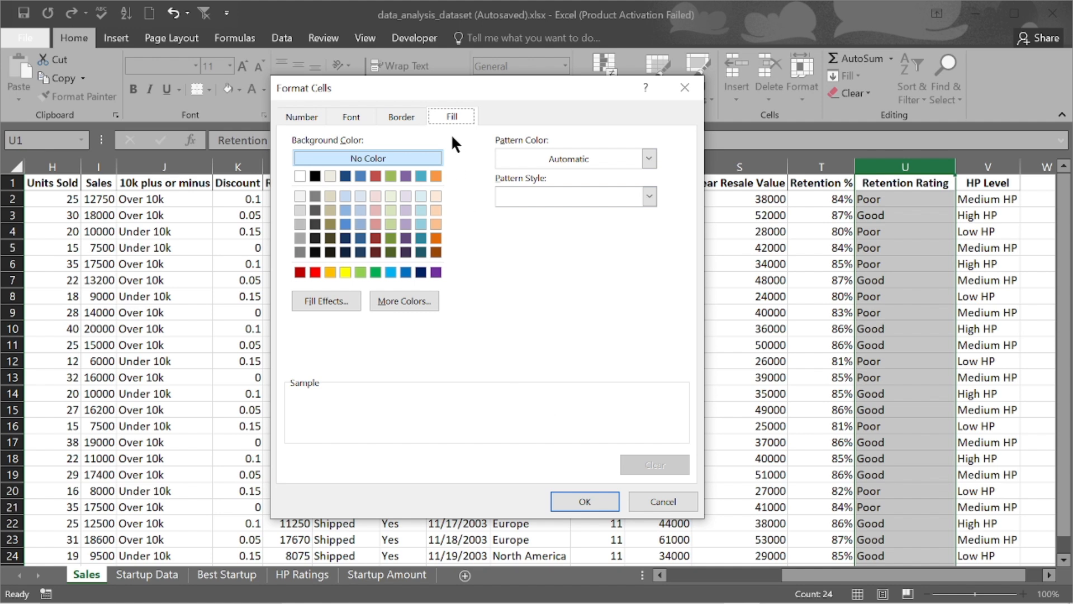
left_click(391, 253)
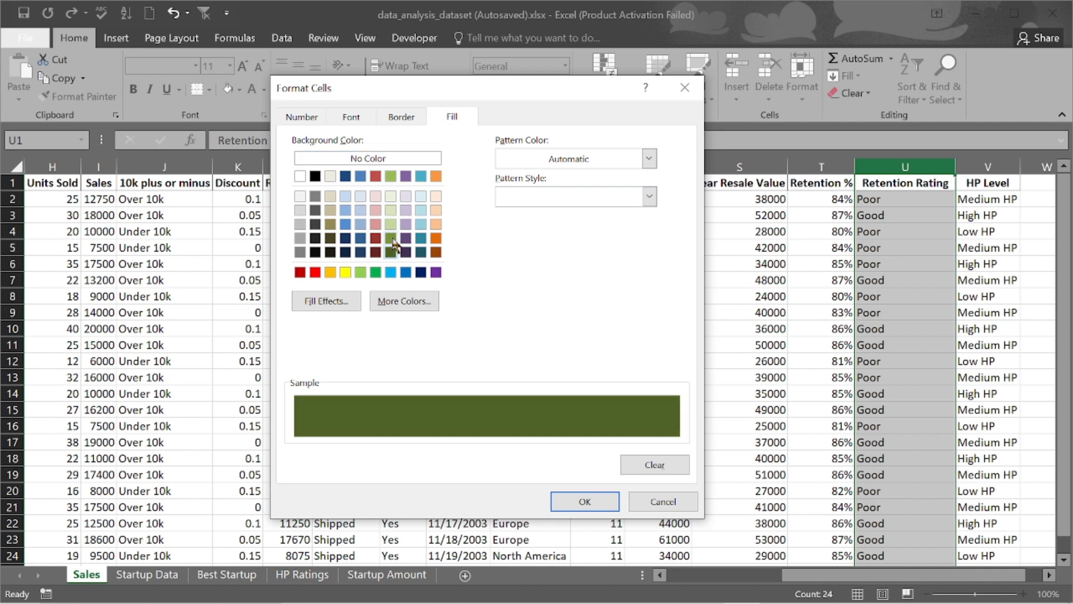
left_click(391, 238)
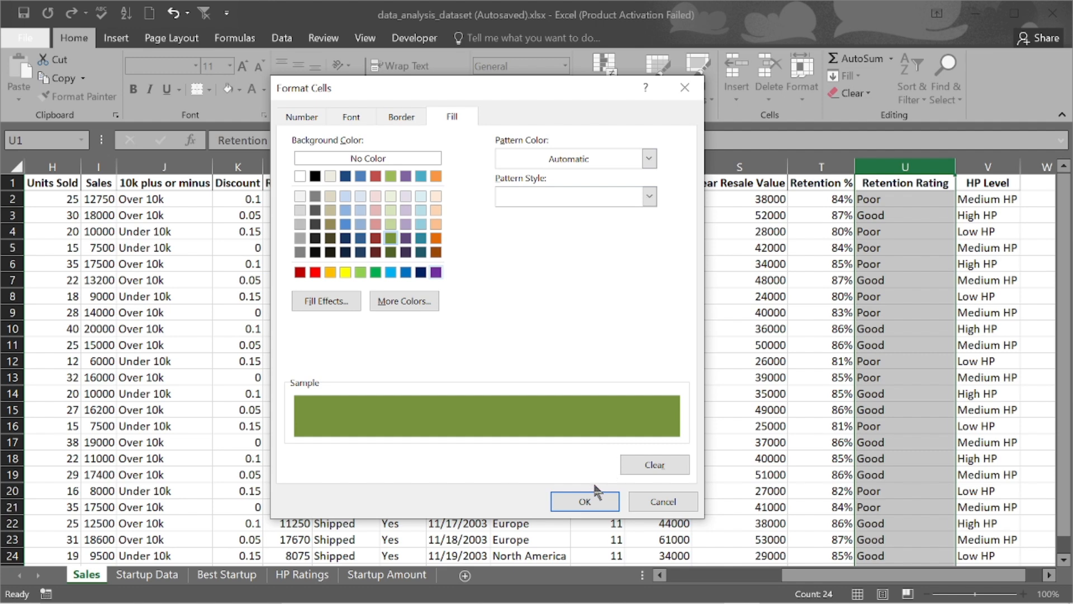
left_click(584, 501)
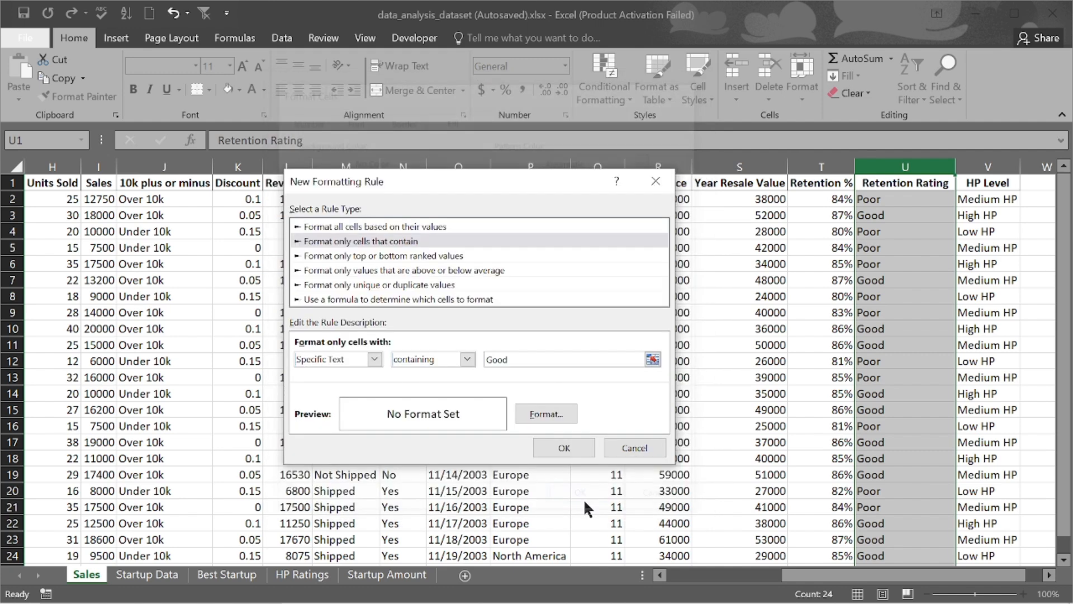
left_click(572, 448)
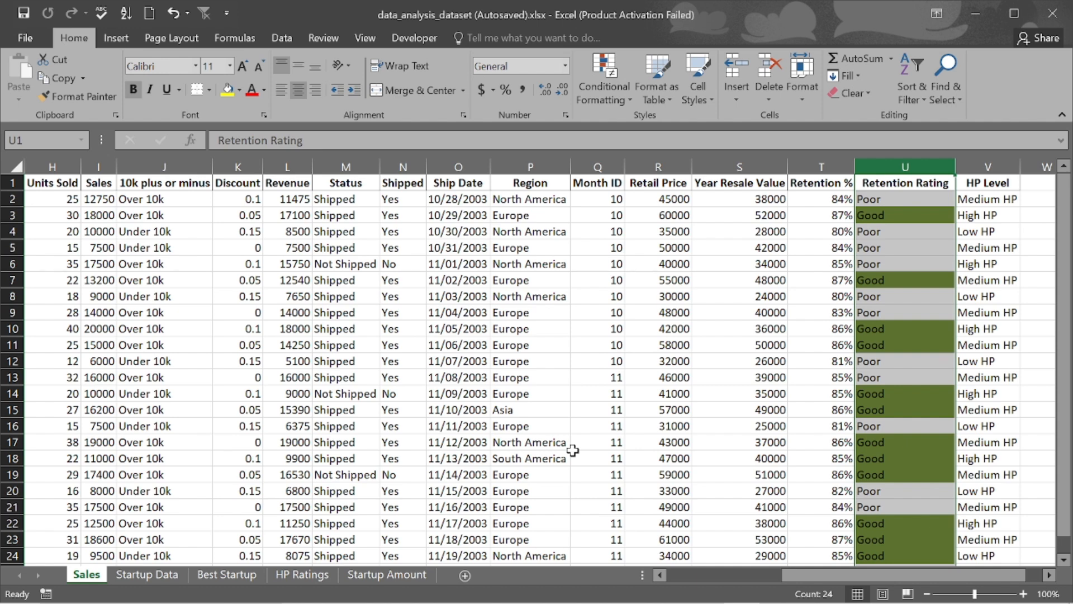
Create another "Format only cells that contain" rule for column U with Specific Text containing Poor.
scroll(772, 344, "down", 2)
scroll(772, 344, "up", 2)
left_click(891, 163)
left_click(632, 104)
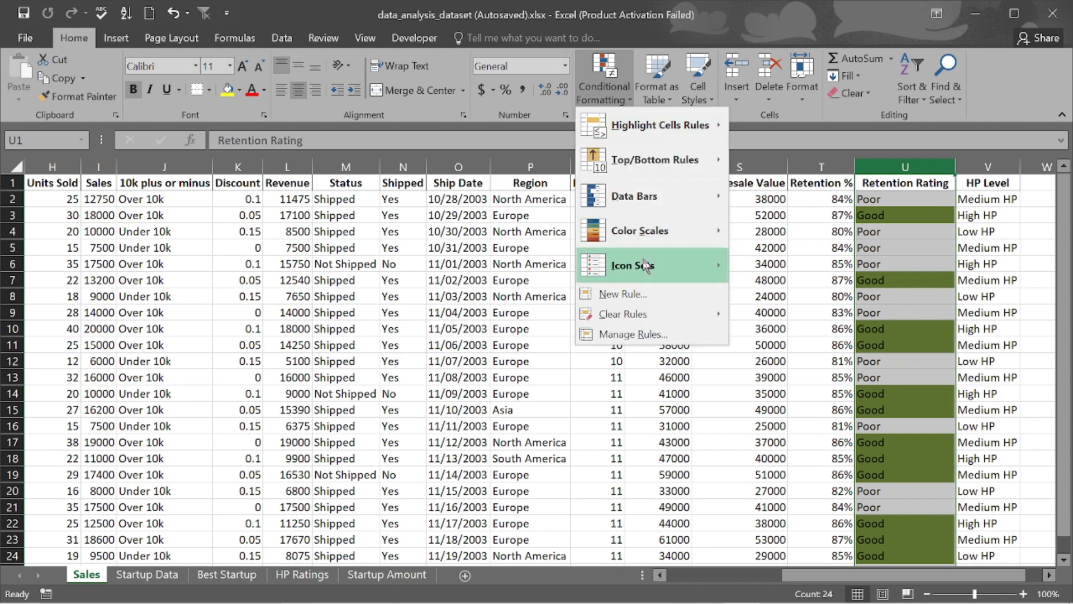
left_click(638, 302)
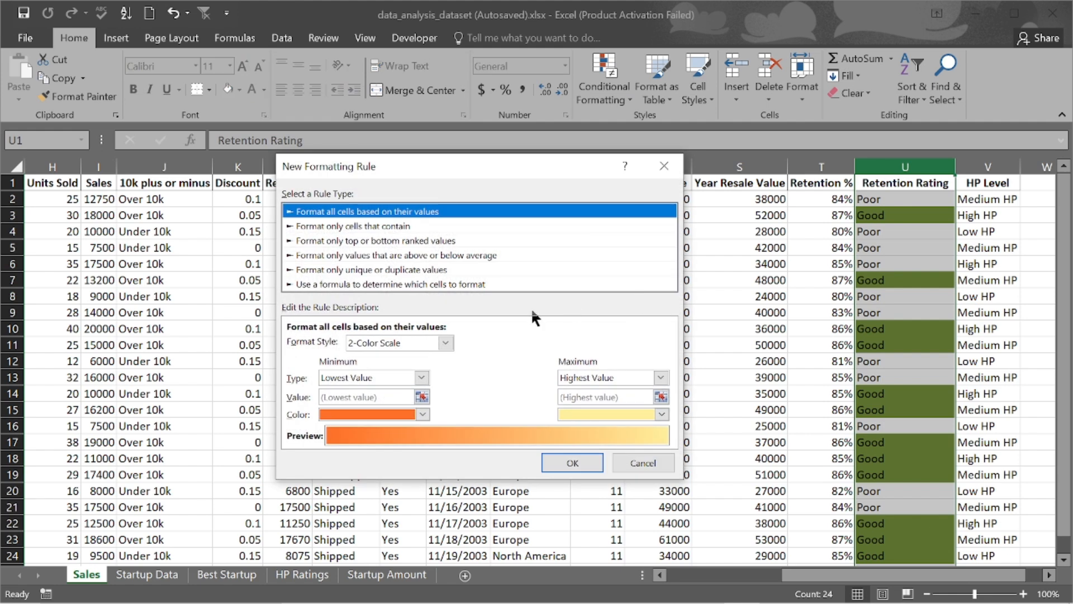
left_click(384, 227)
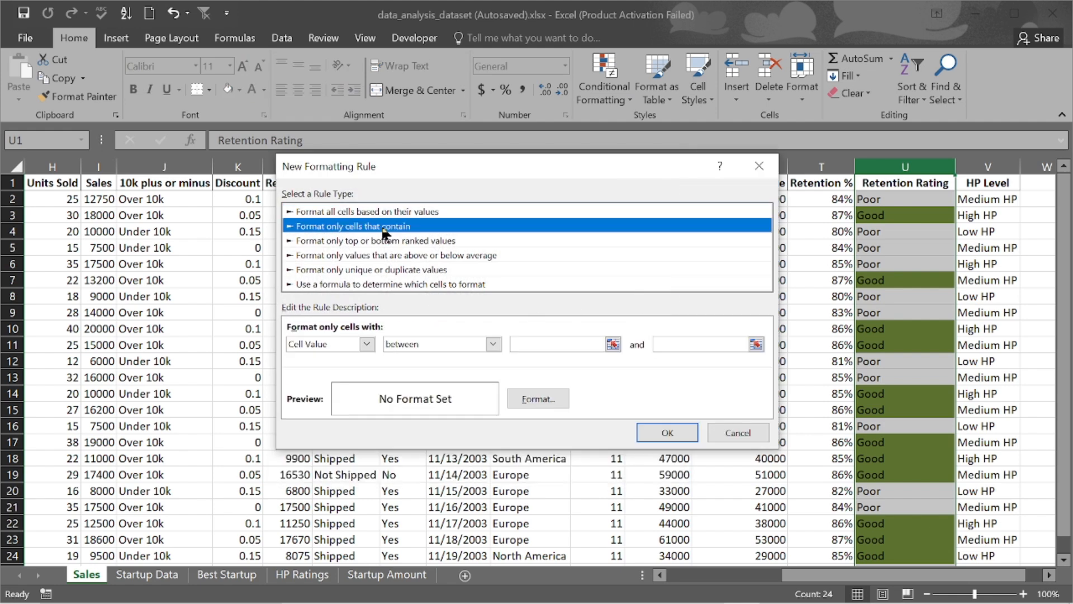
left_click(492, 344)
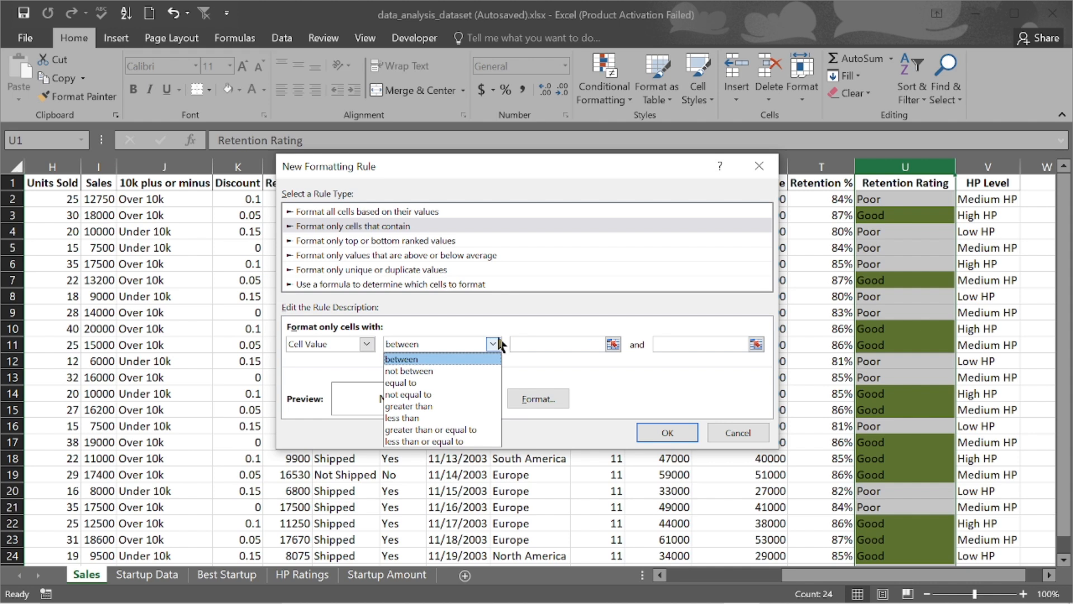
left_click(498, 338)
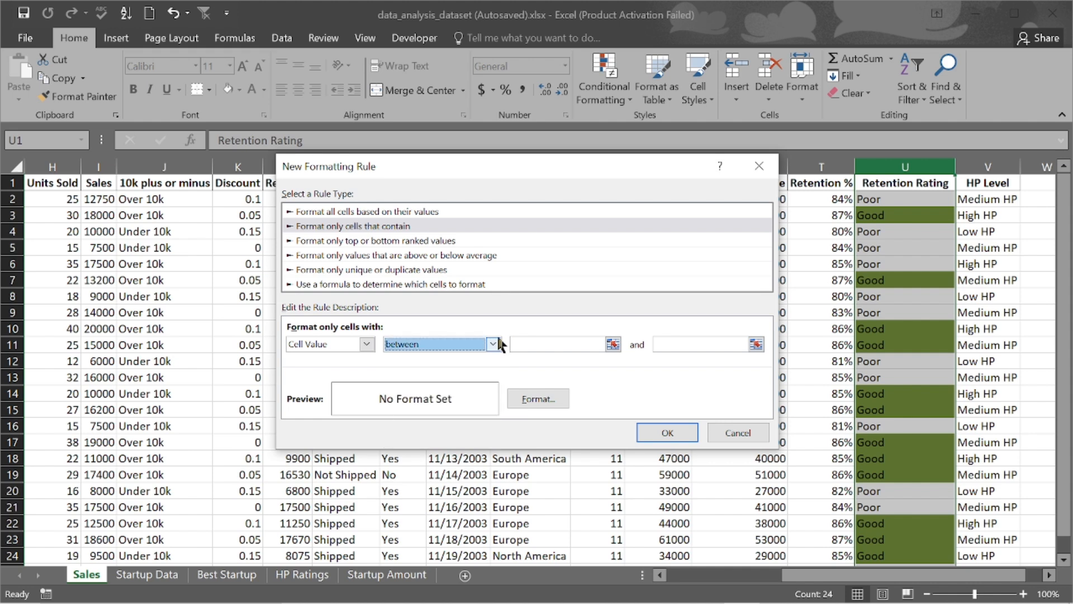
left_click(365, 344)
left_click(343, 372)
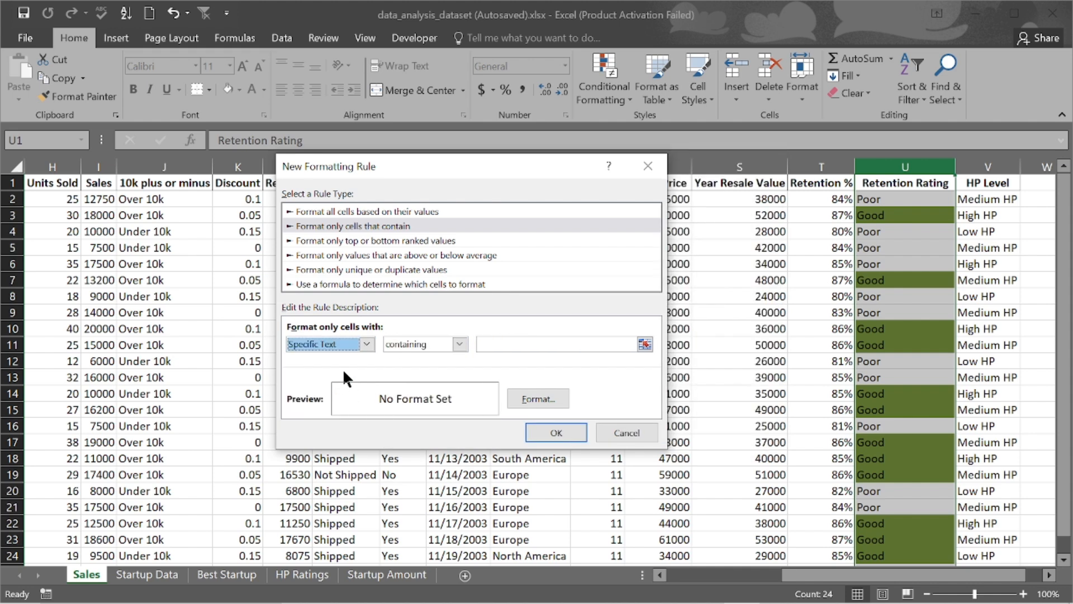
left_click(510, 344)
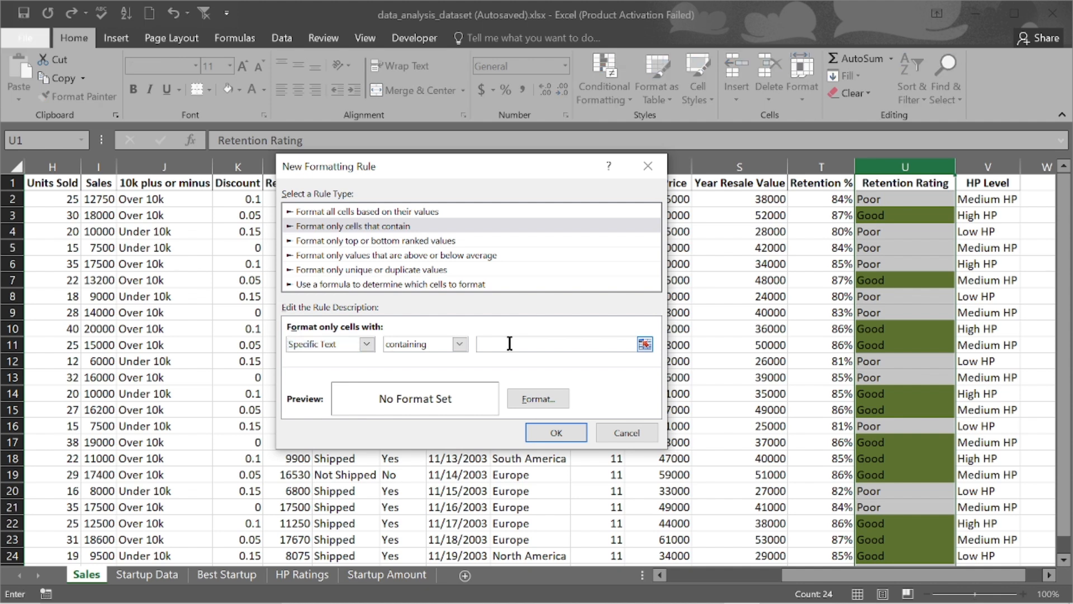
type("Poor")
Apply the Poor text rule with a dark red background fill, and undo both the Good and Poor rules.
left_click(545, 397)
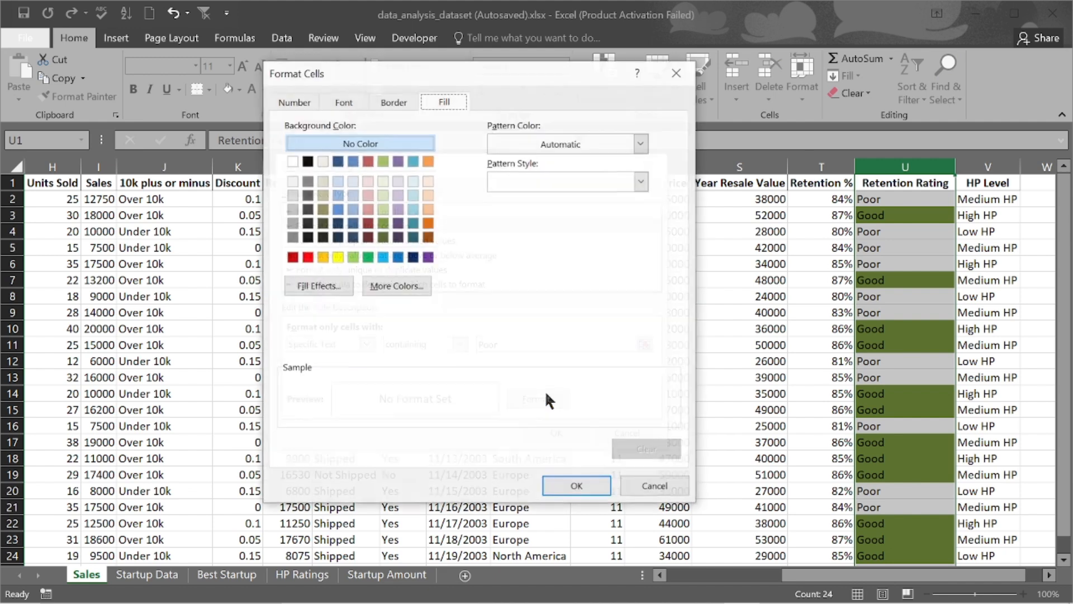
left_click(292, 259)
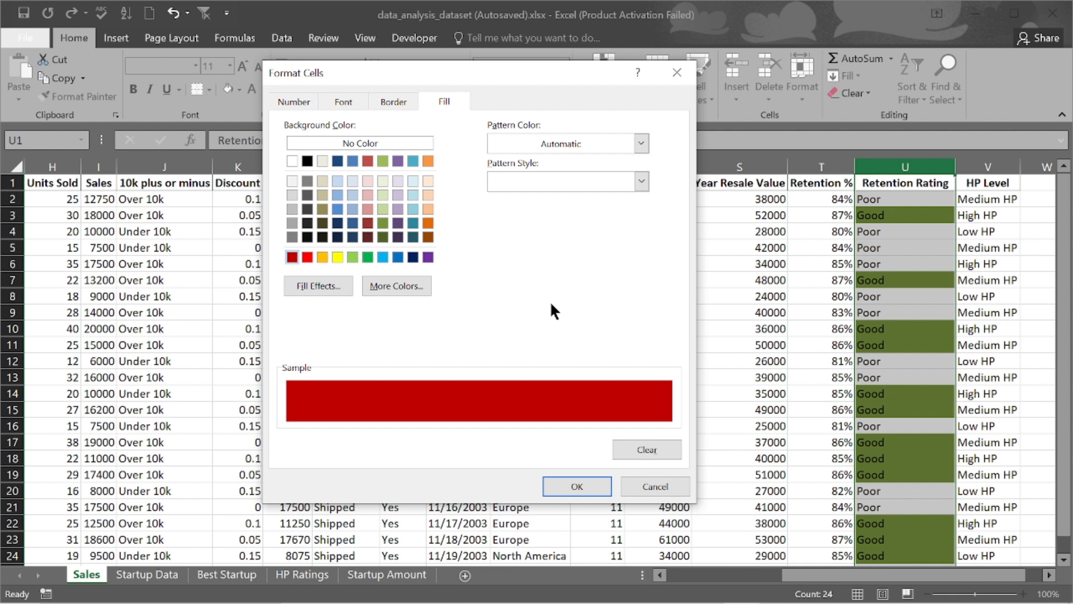
left_click(579, 488)
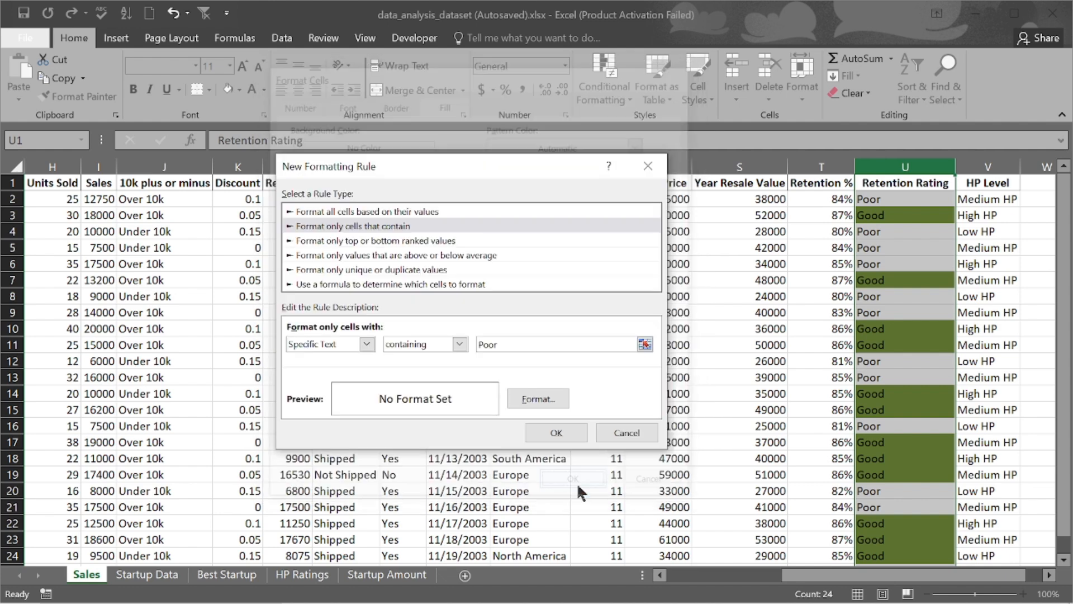
left_click(564, 432)
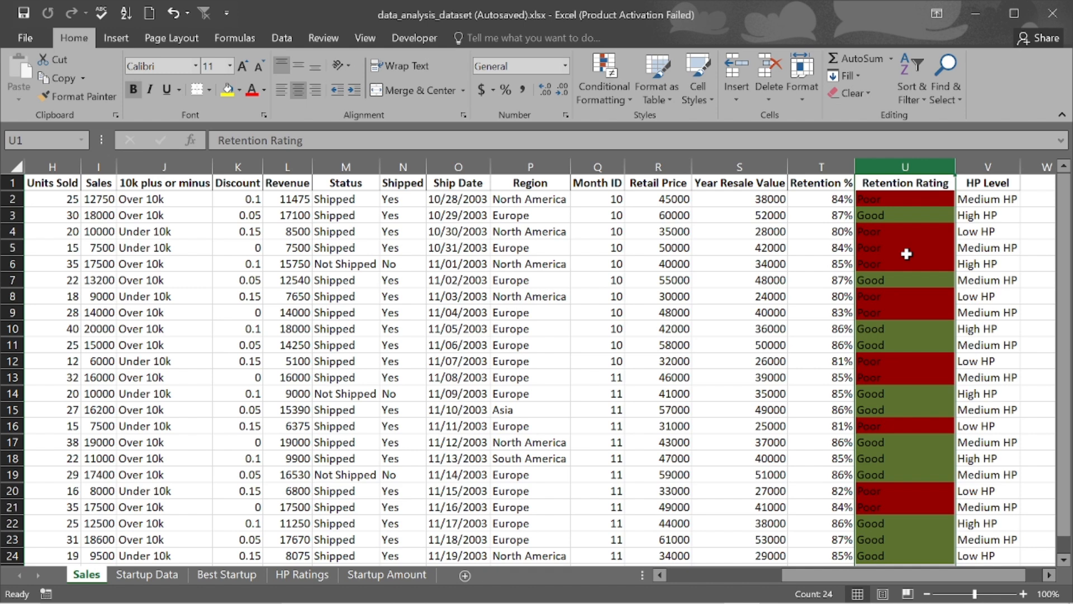
key("ctrl+z")
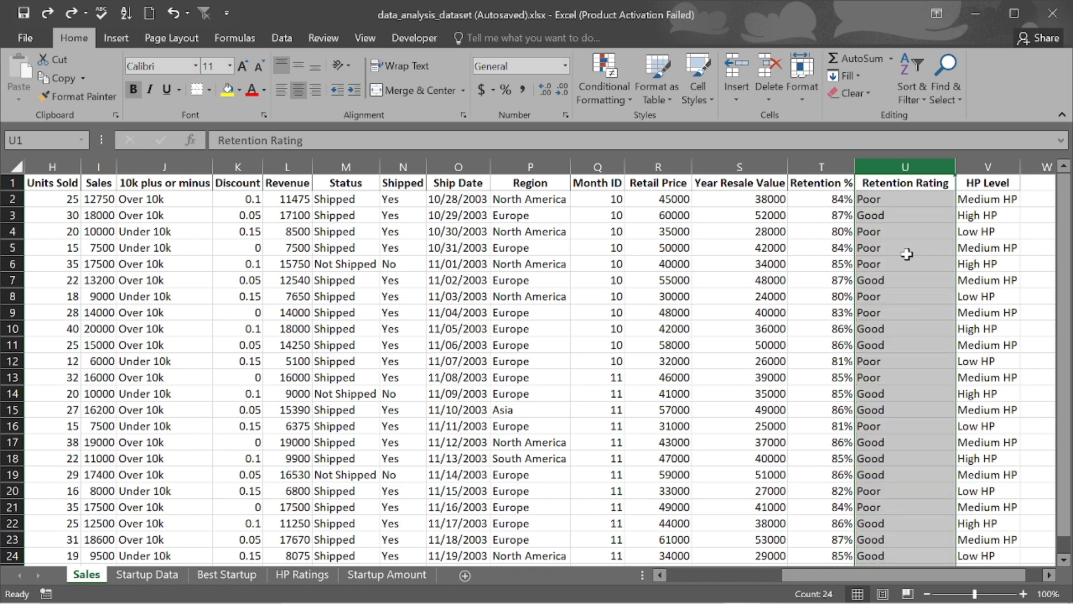
Create a new "Format only cells that contain" rule for column U with Specific Text containing Good.
left_click(625, 106)
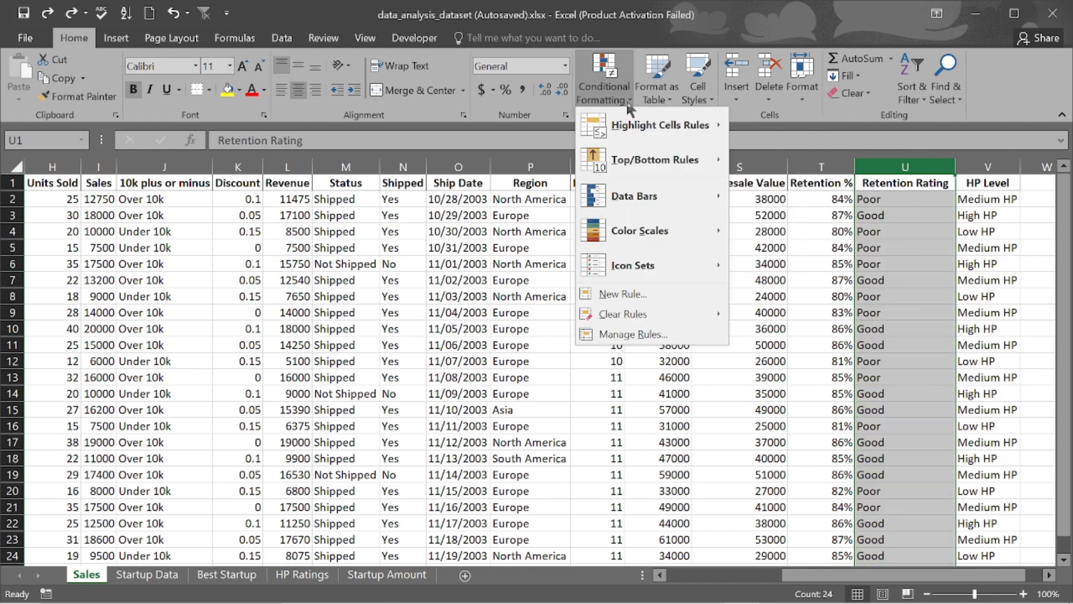
left_click(635, 295)
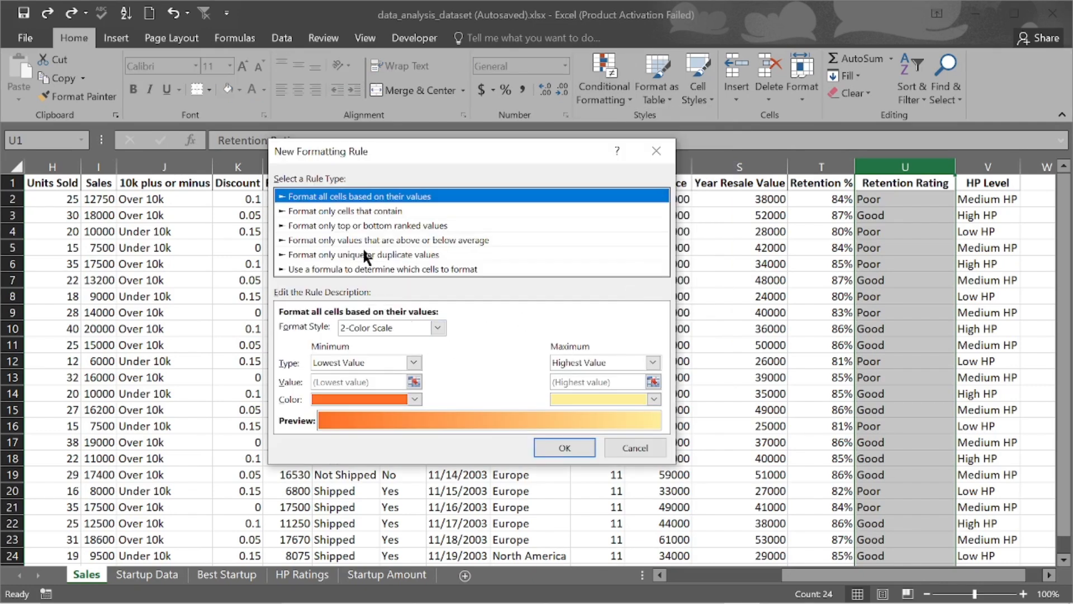
left_click(354, 210)
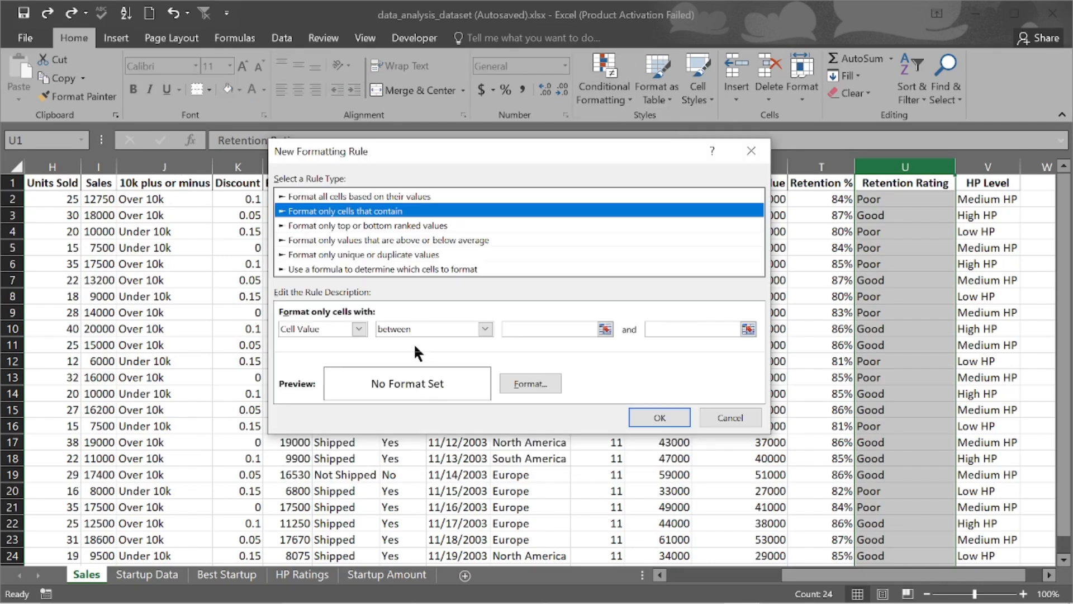
left_click(360, 327)
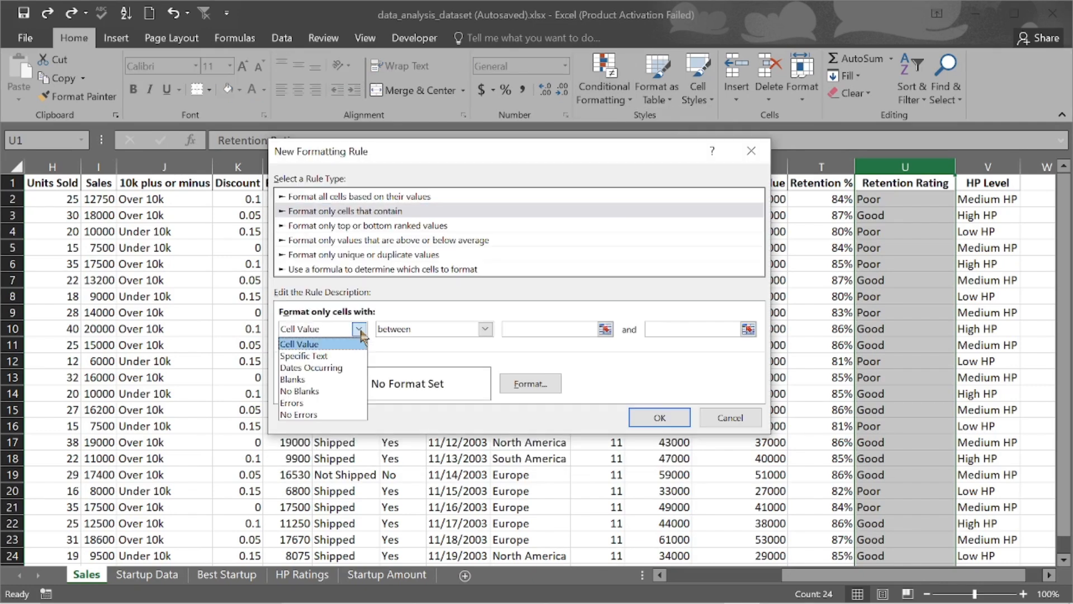
left_click(339, 351)
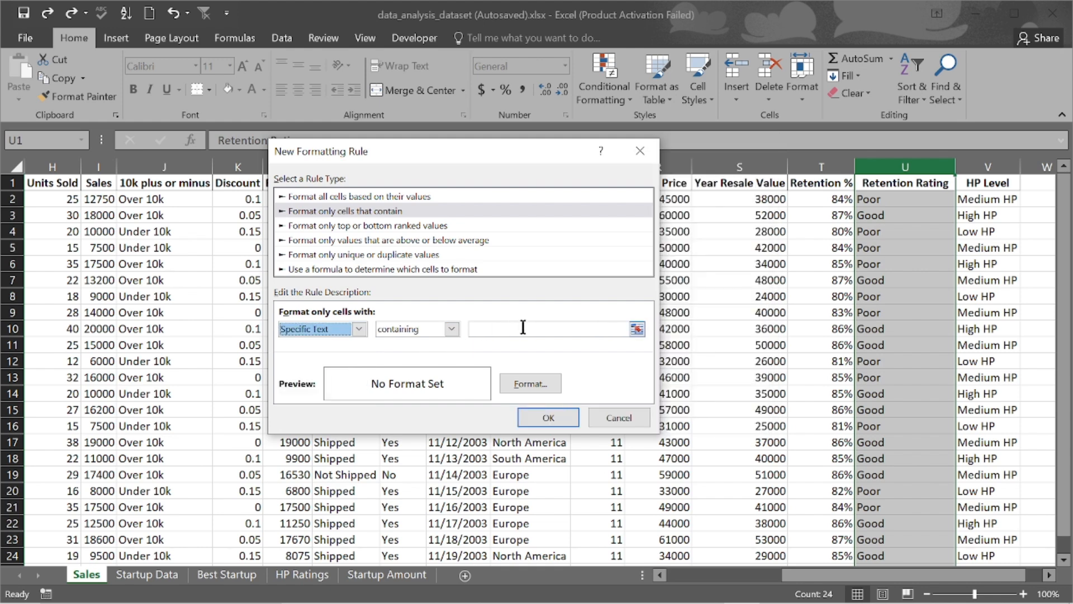
left_click(522, 328)
type("Good")
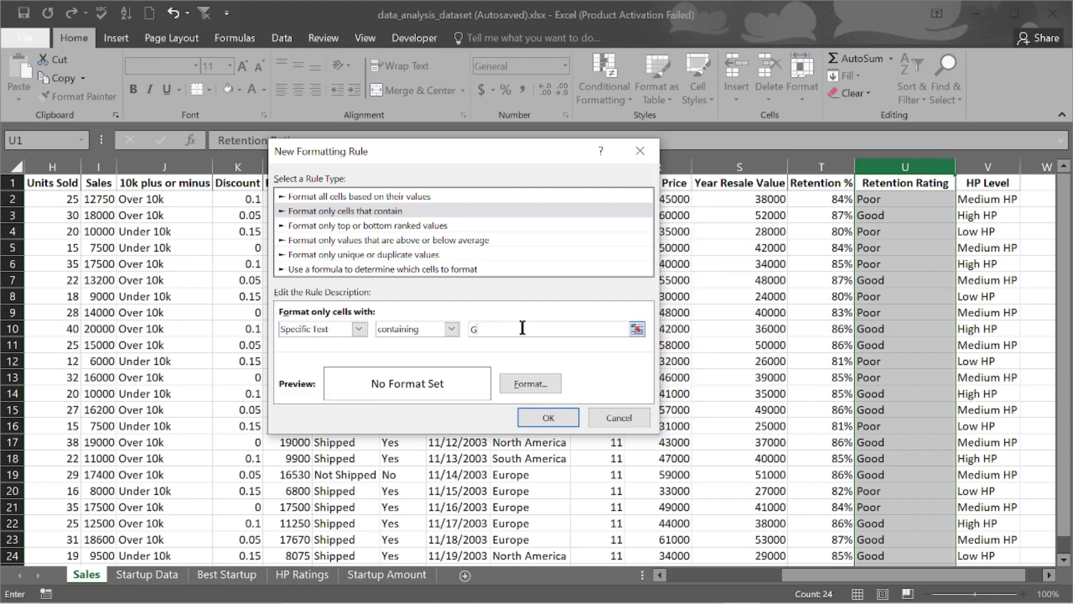
Give the Good text rule a bold font style with a darker green font color and apply it to column U.
left_click(531, 383)
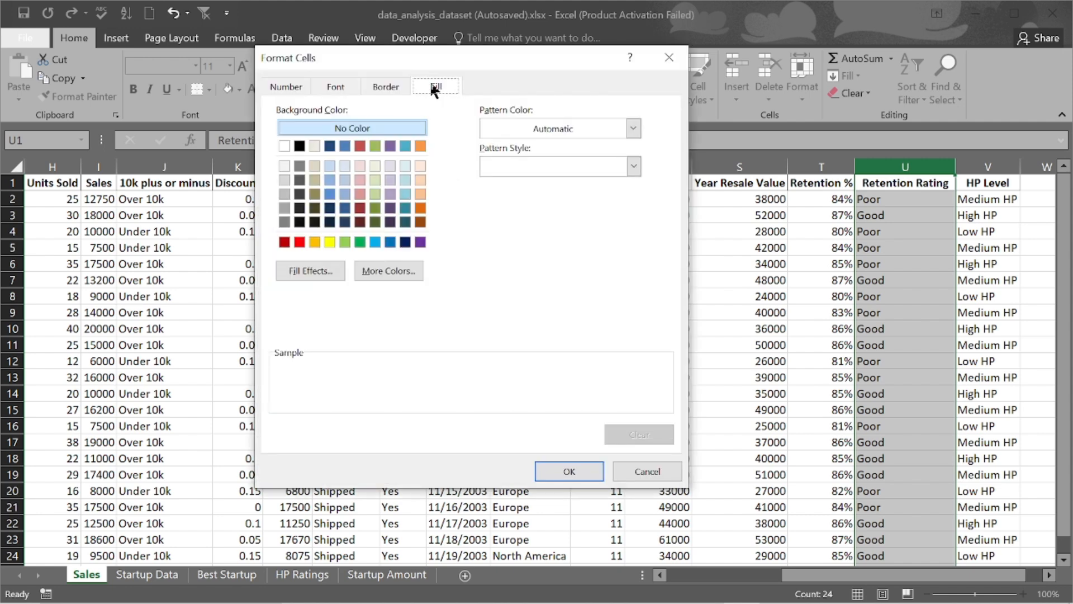
left_click(331, 89)
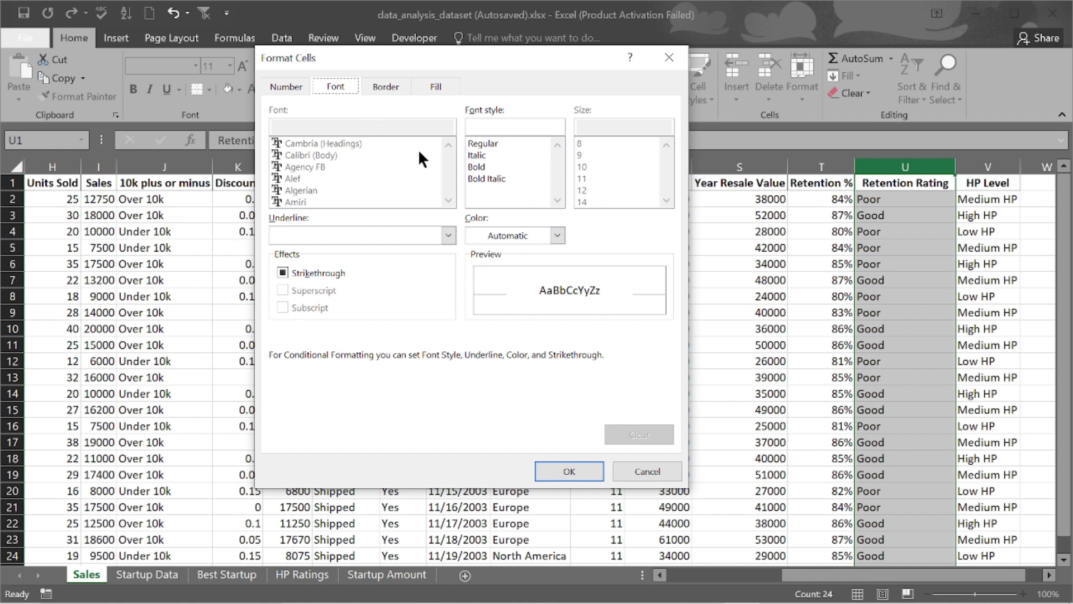
left_click(481, 166)
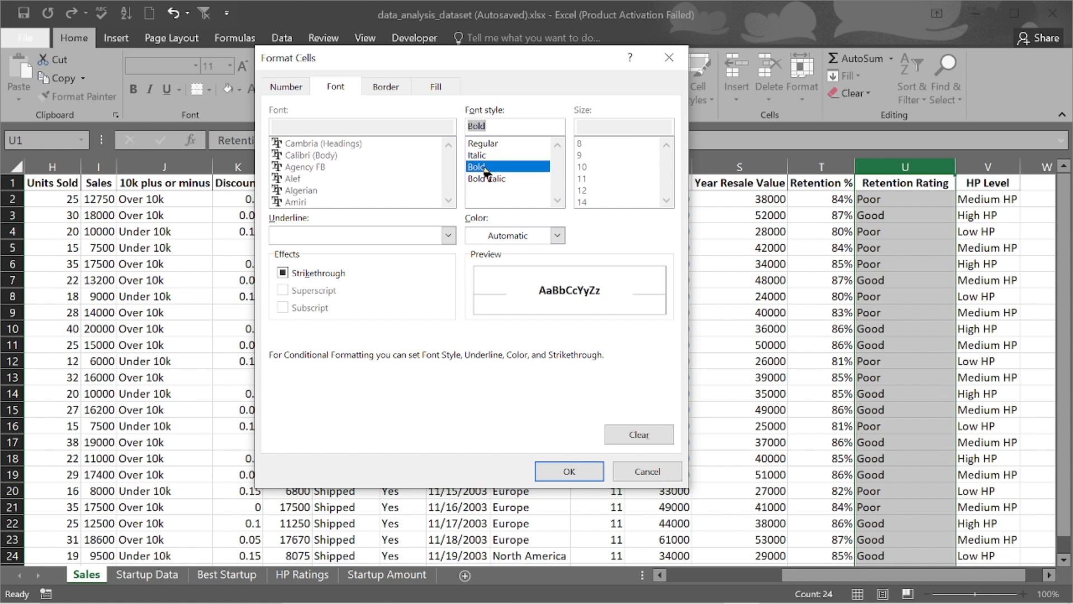
left_click(558, 236)
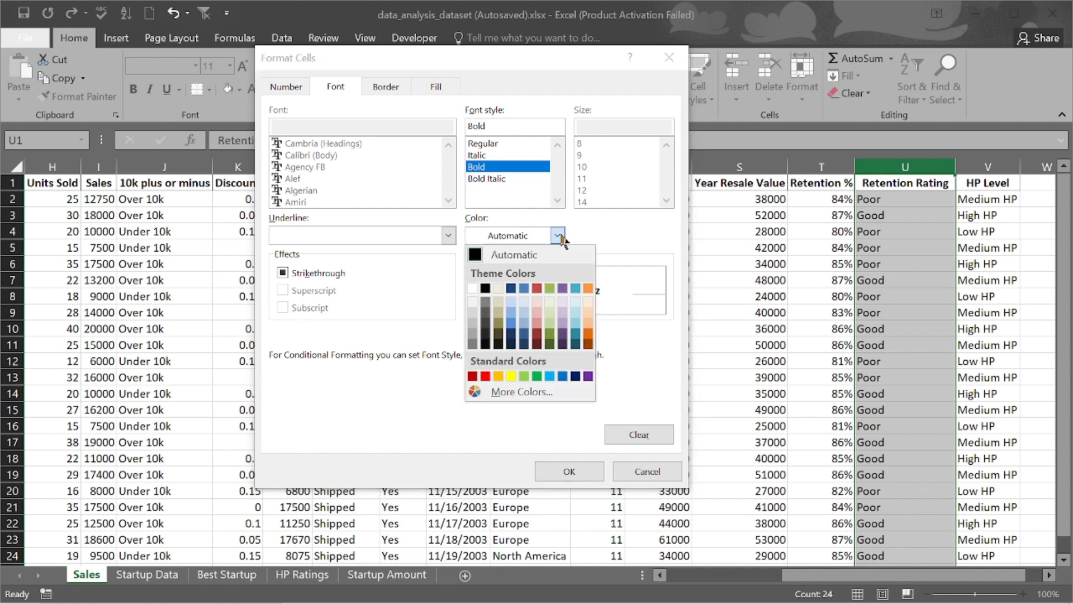
left_click(549, 332)
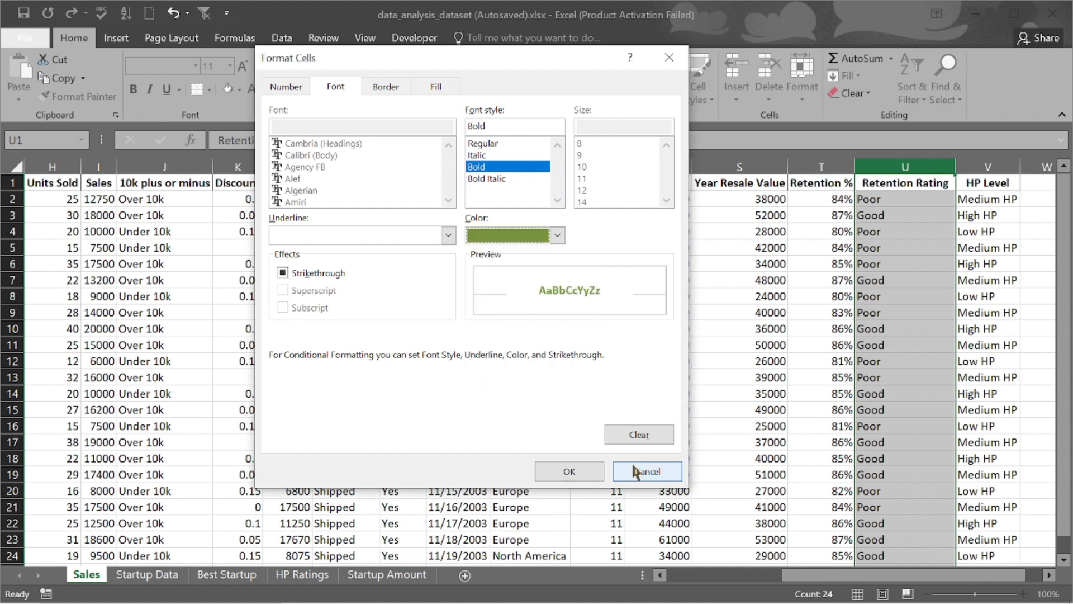
left_click(585, 473)
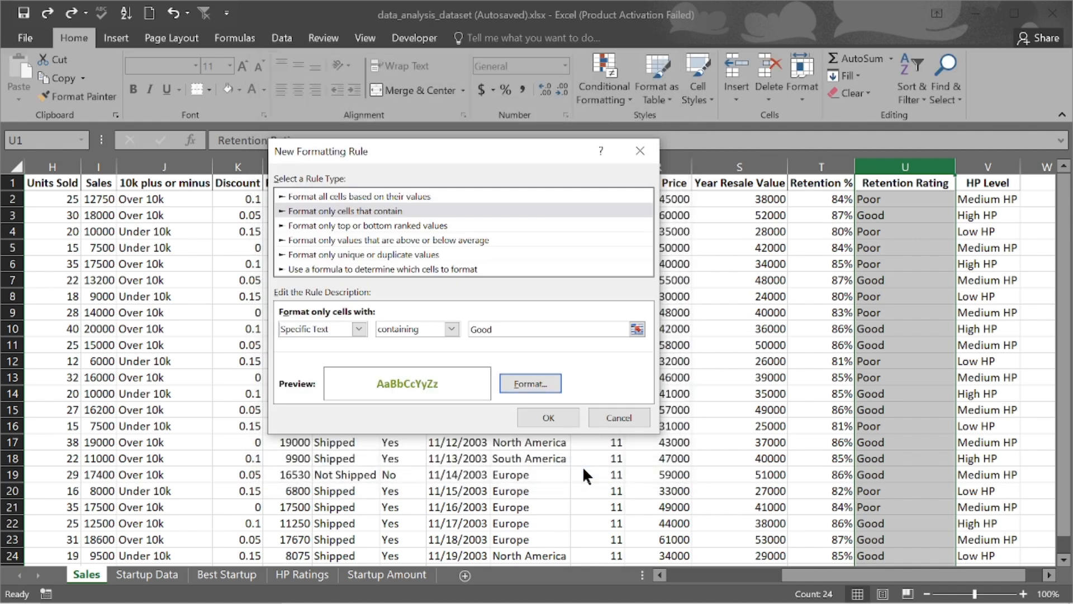
left_click(549, 420)
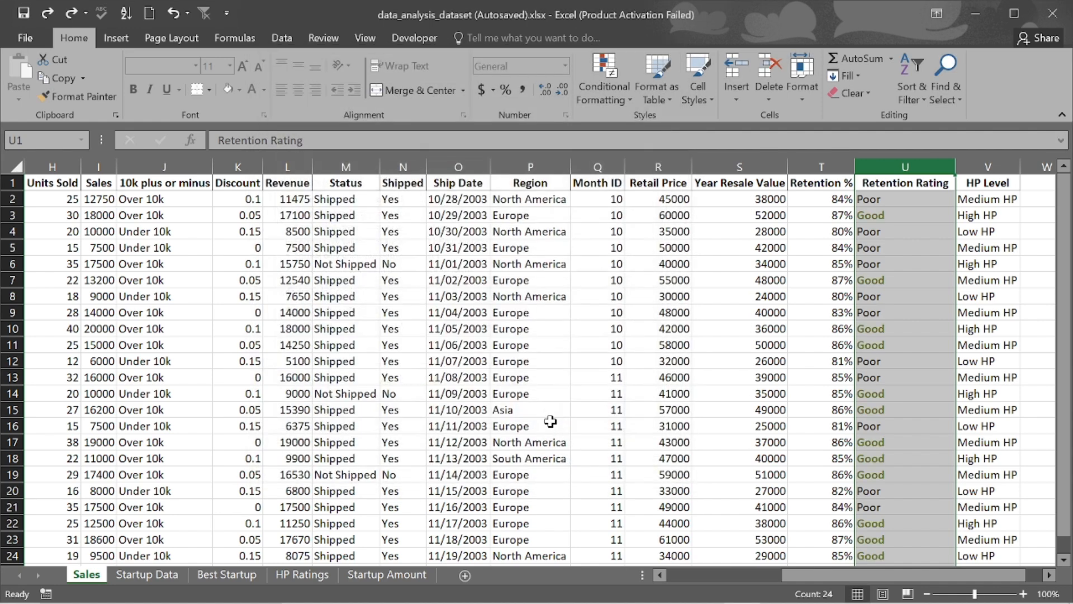
scroll(885, 331, "down", 1)
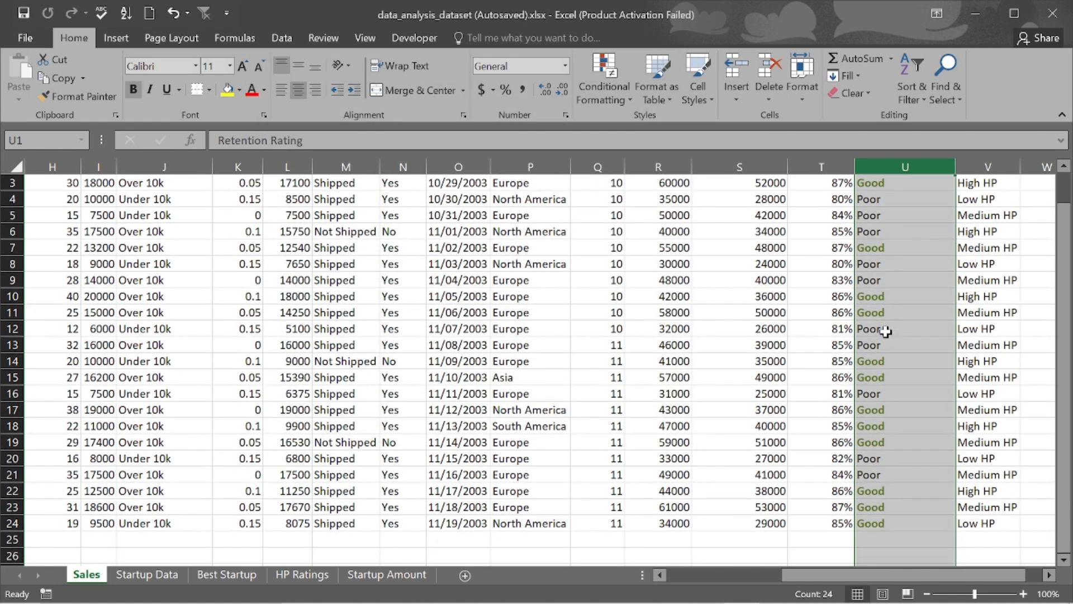
scroll(881, 297, "up", 1)
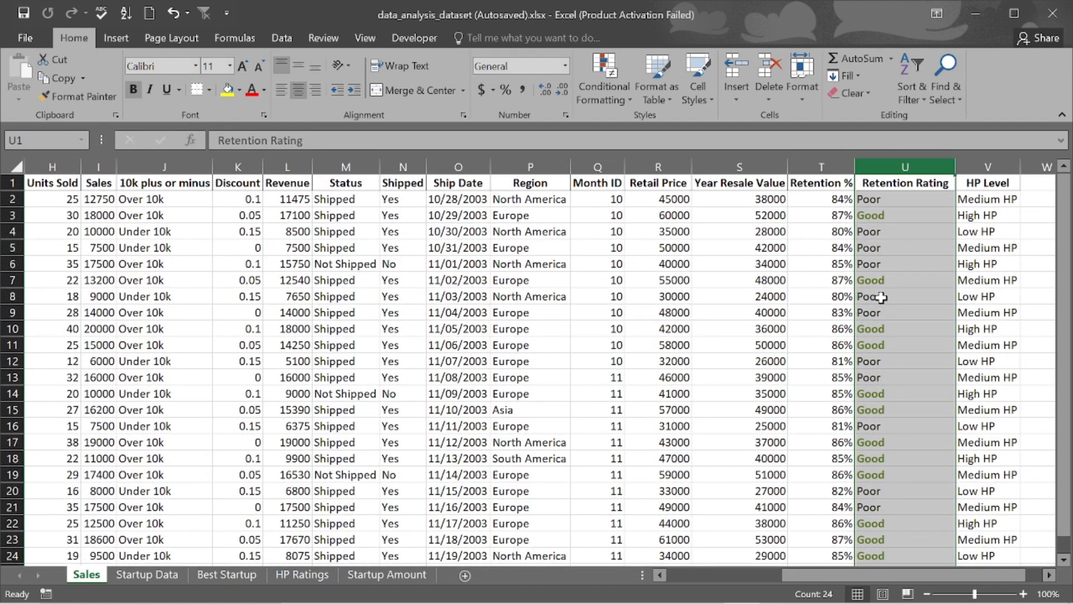
Create another "Format only cells that contain" rule for column U with Specific Text containing Poor.
left_click(632, 101)
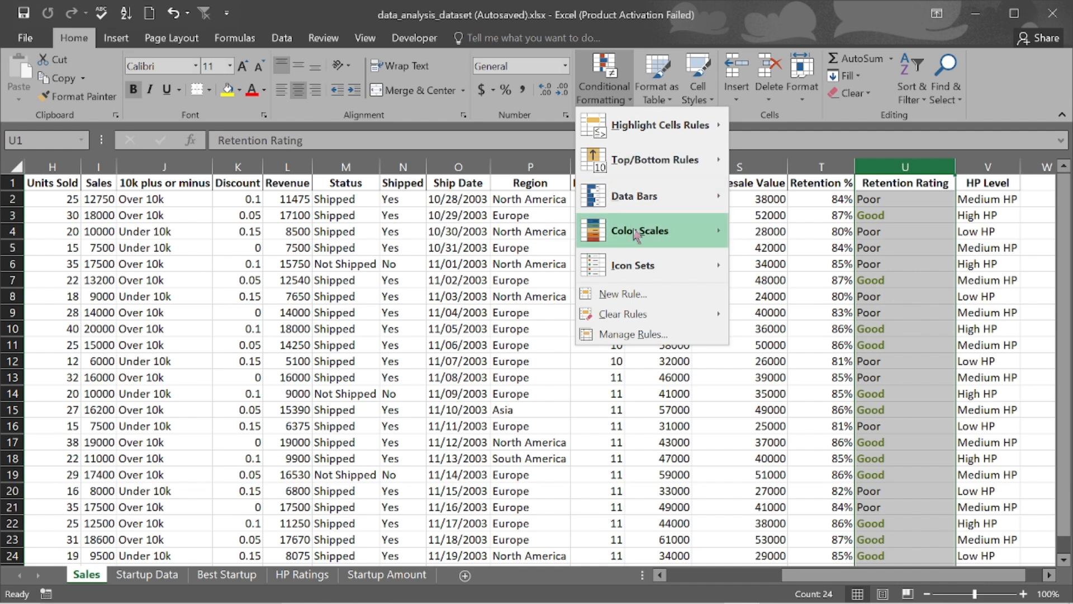
left_click(641, 295)
left_click(366, 197)
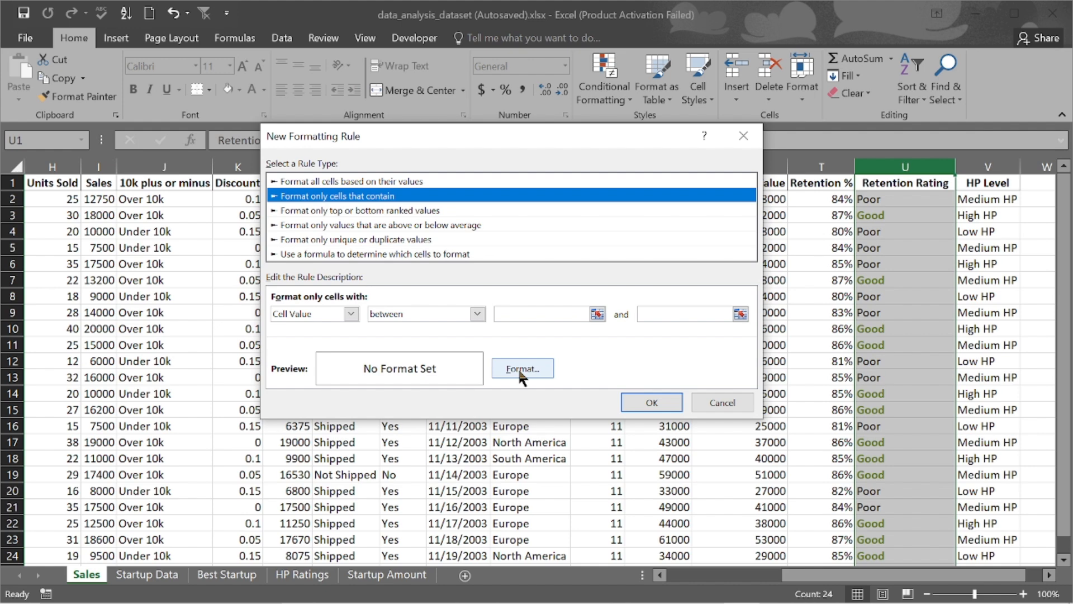
left_click(351, 313)
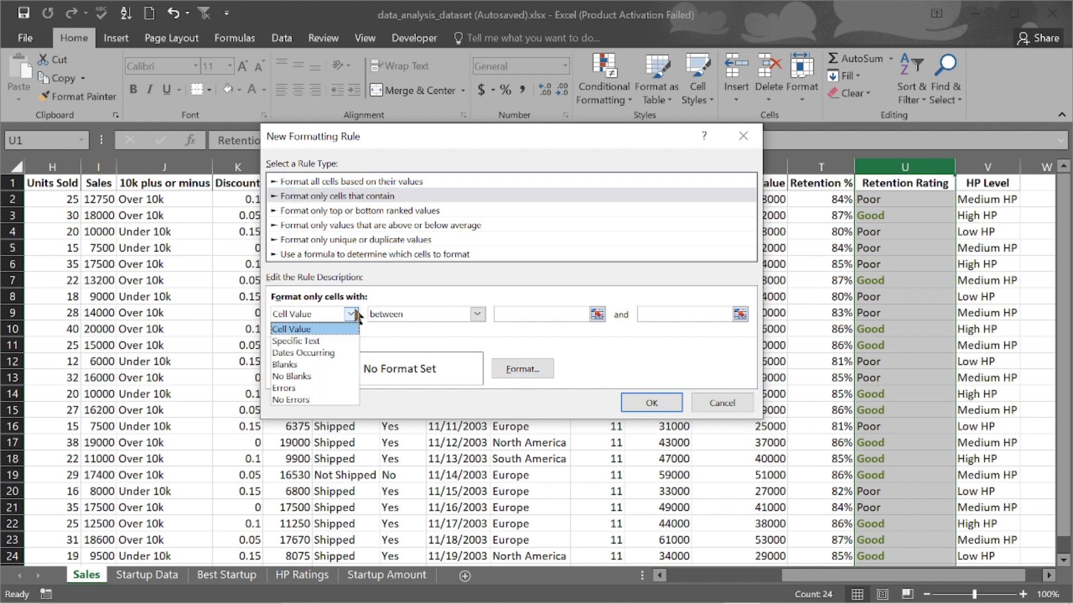
left_click(332, 337)
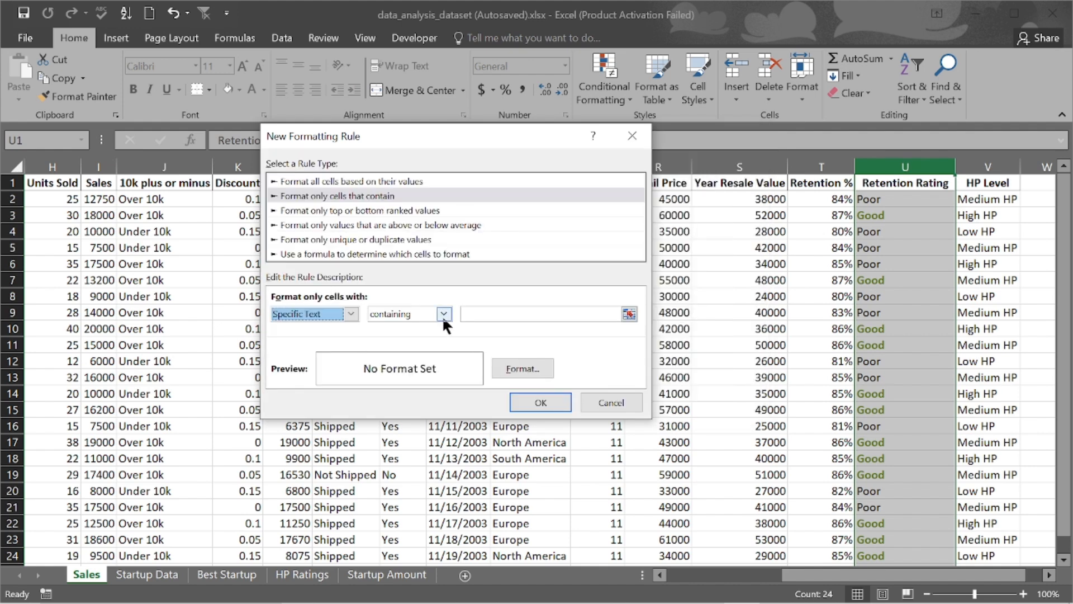
left_click(512, 315)
type("Poor")
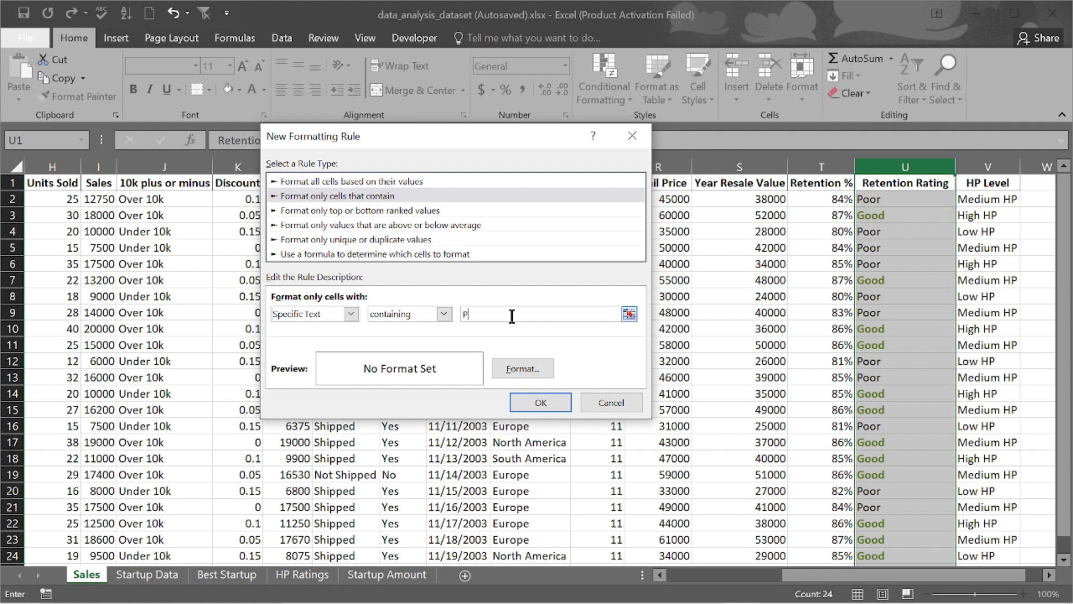
Give the Poor text rule a bold font style with a standard red font color and apply it to column U.
left_click(524, 368)
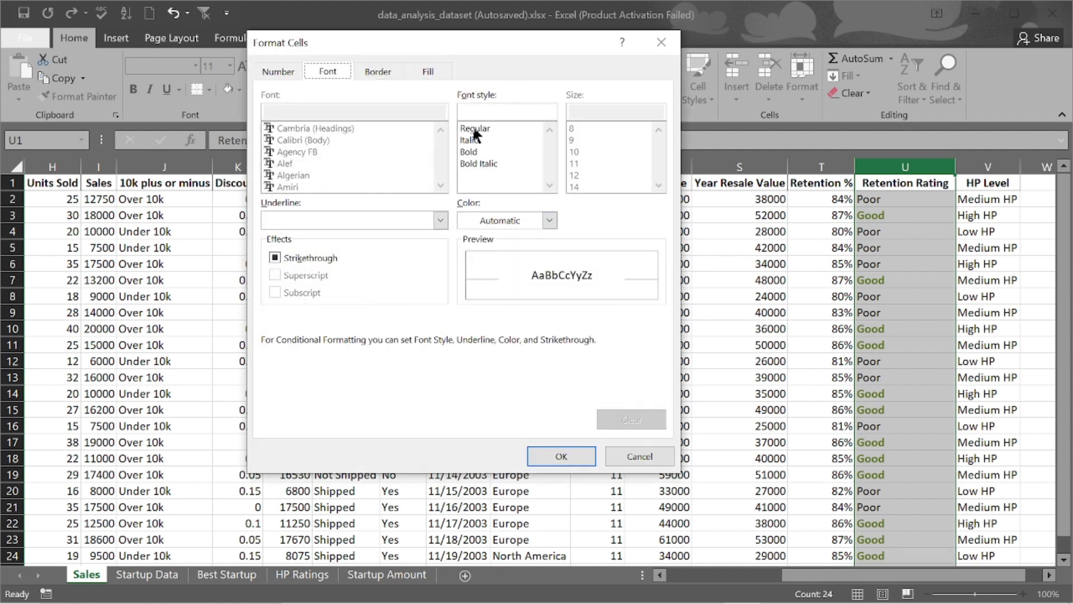
left_click(477, 153)
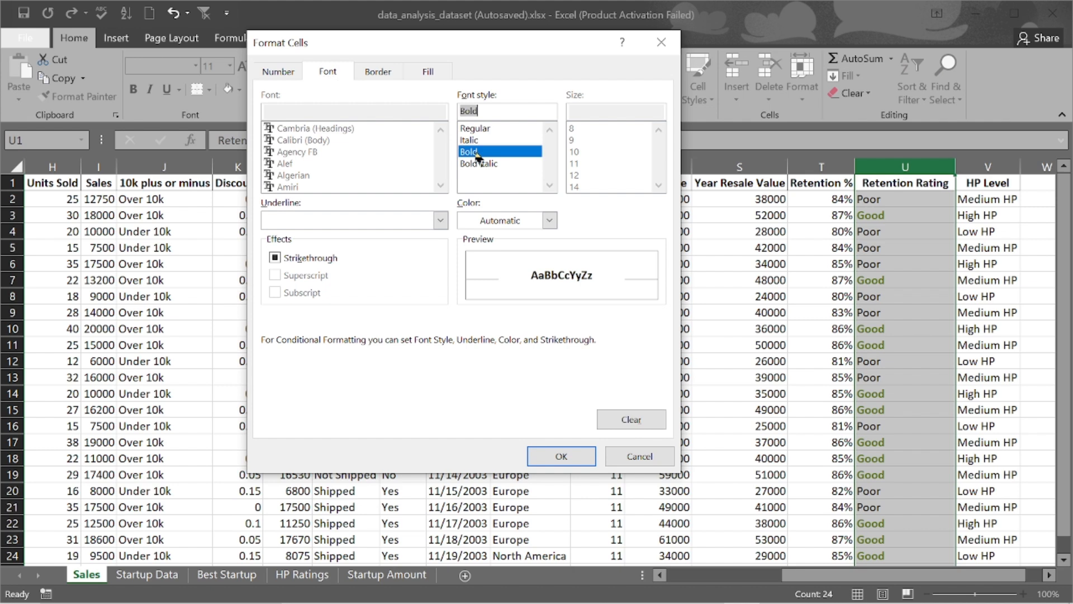
left_click(547, 221)
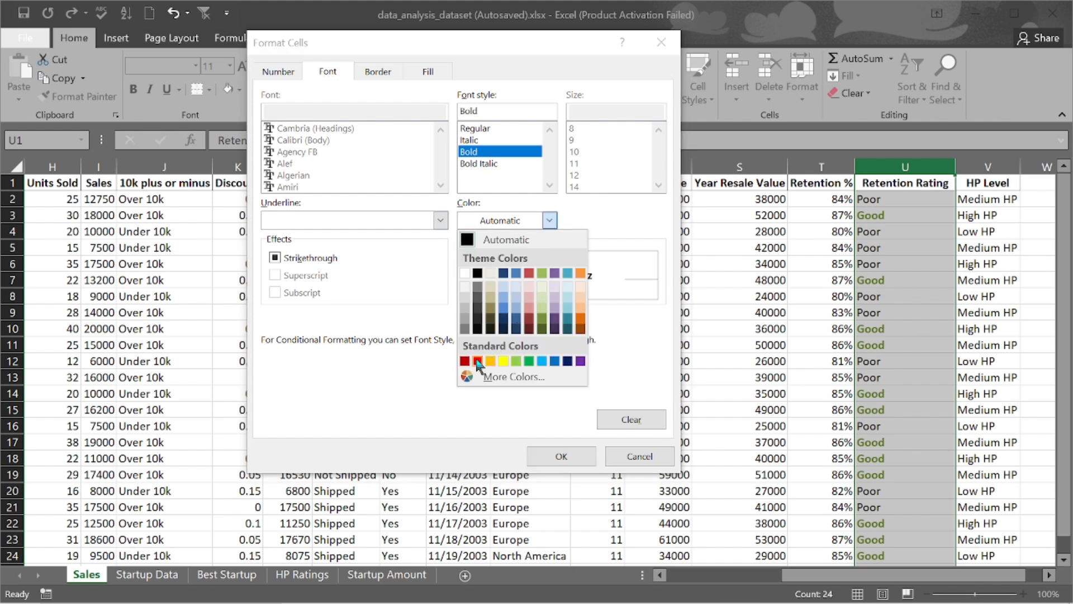
left_click(477, 361)
left_click(573, 460)
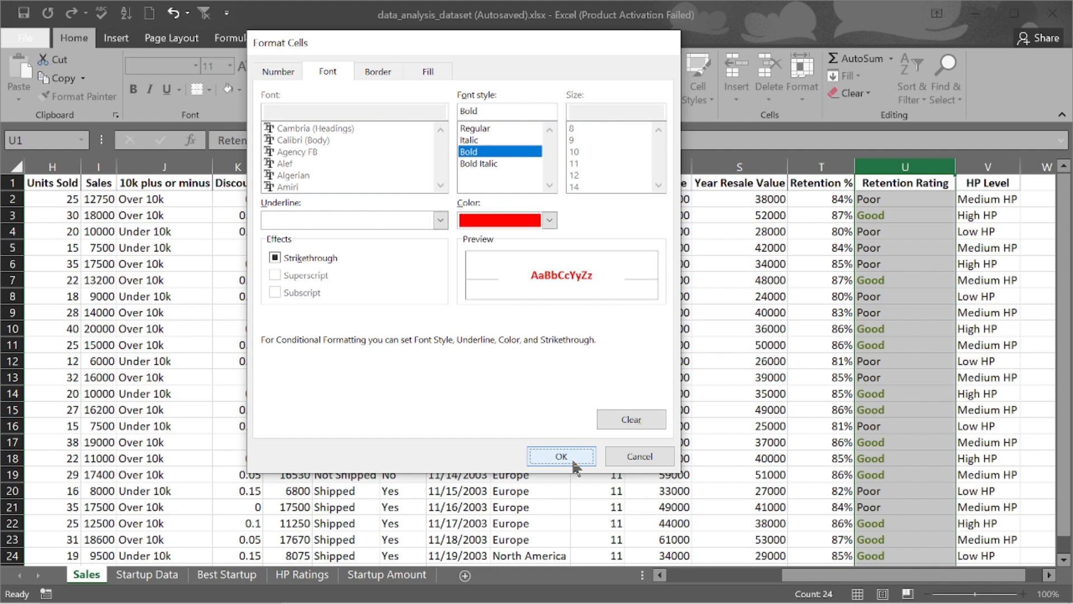
left_click(545, 402)
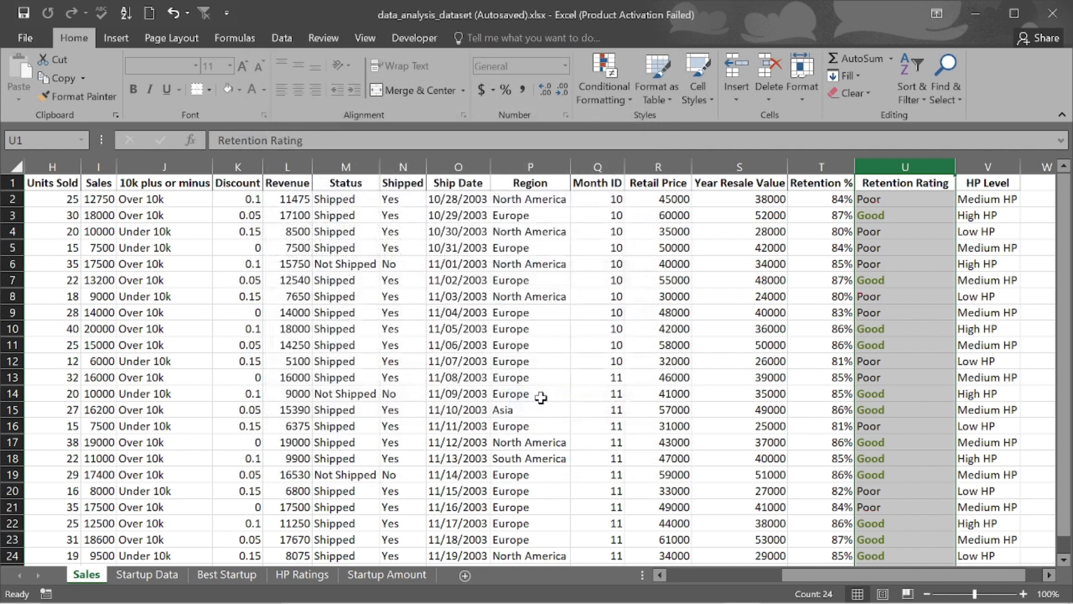
scroll(865, 351, "down", 2)
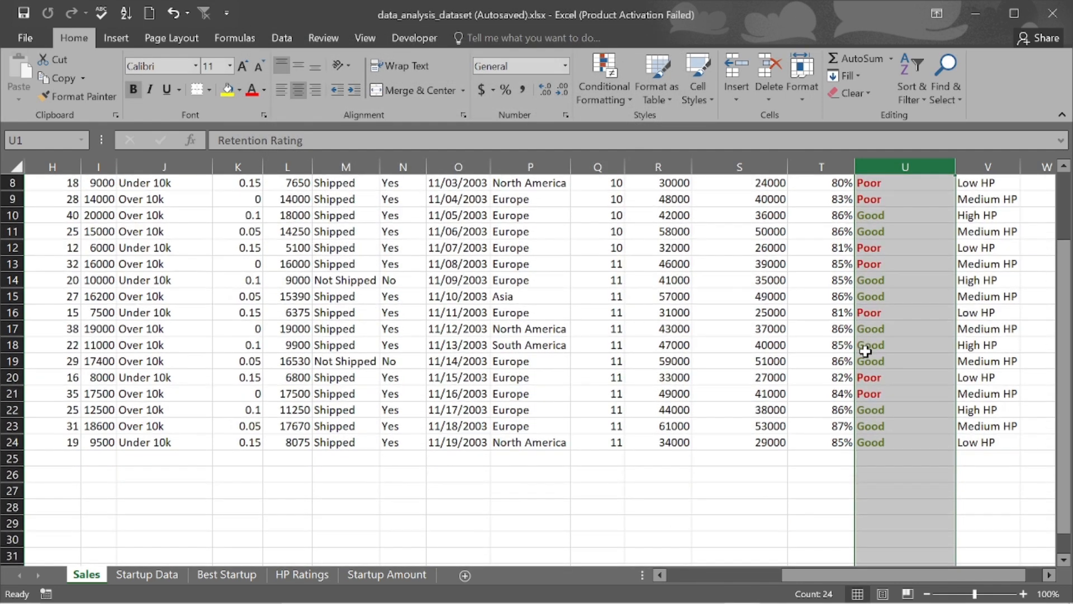
scroll(865, 351, "up", 2)
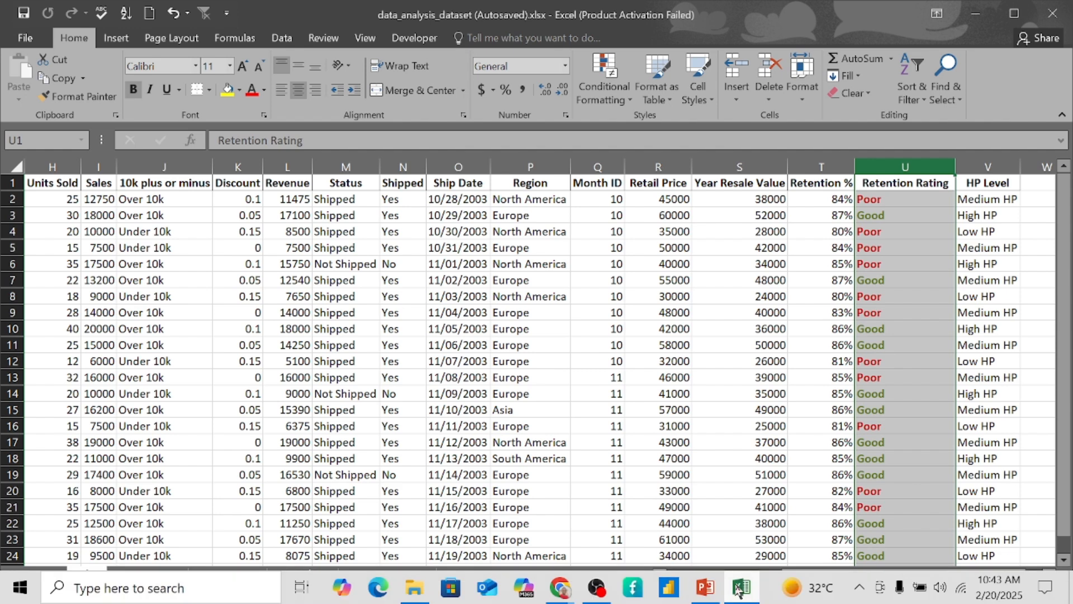
Switch to the PowerPoint training presentation and go to the COUNTIF Function slide.
left_click(705, 588)
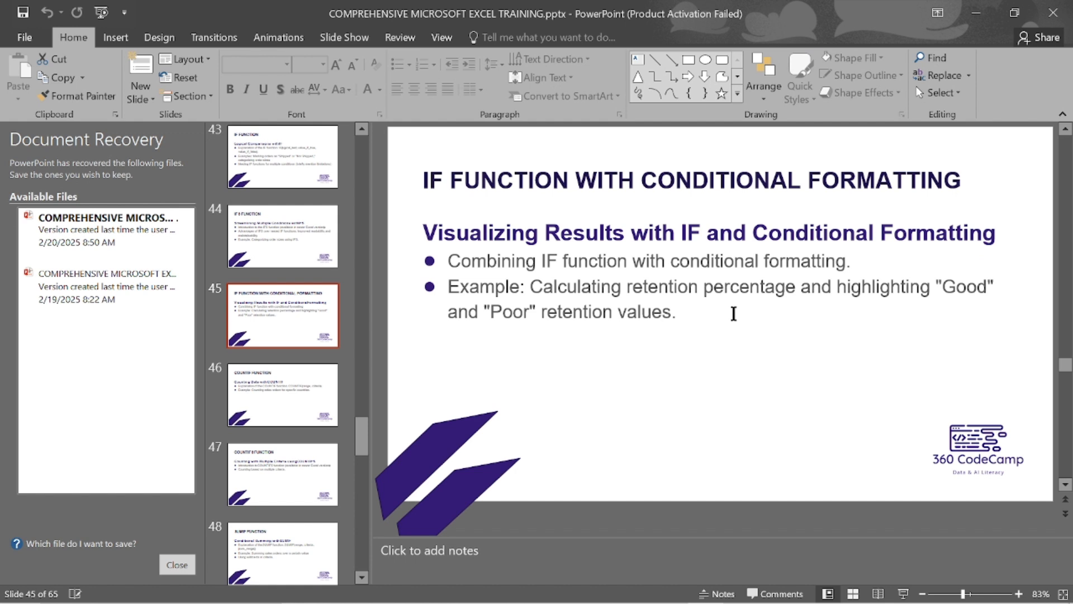
scroll(734, 313, "down", 2)
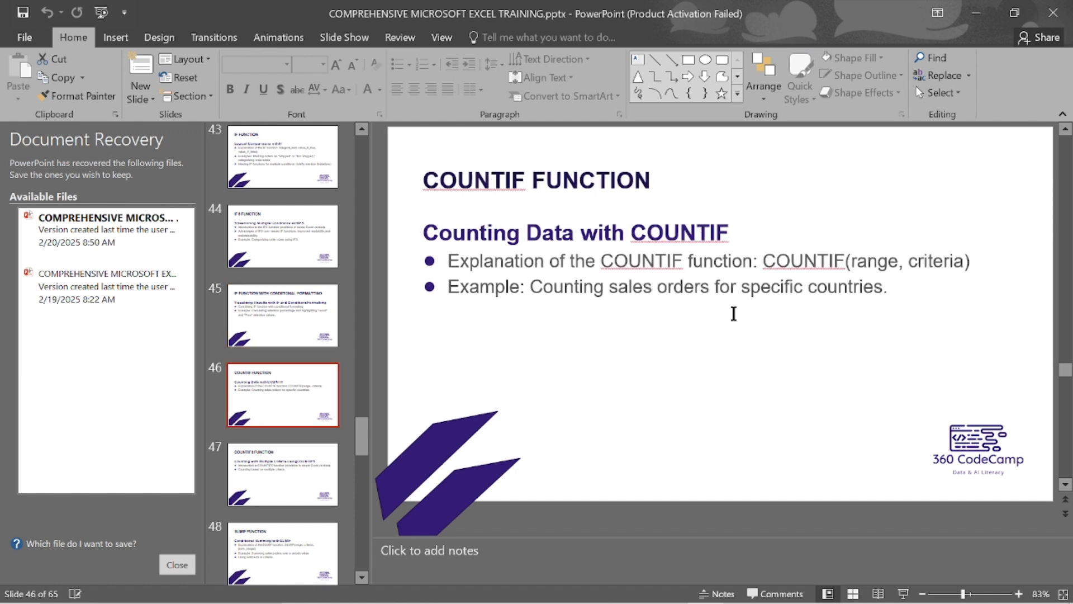